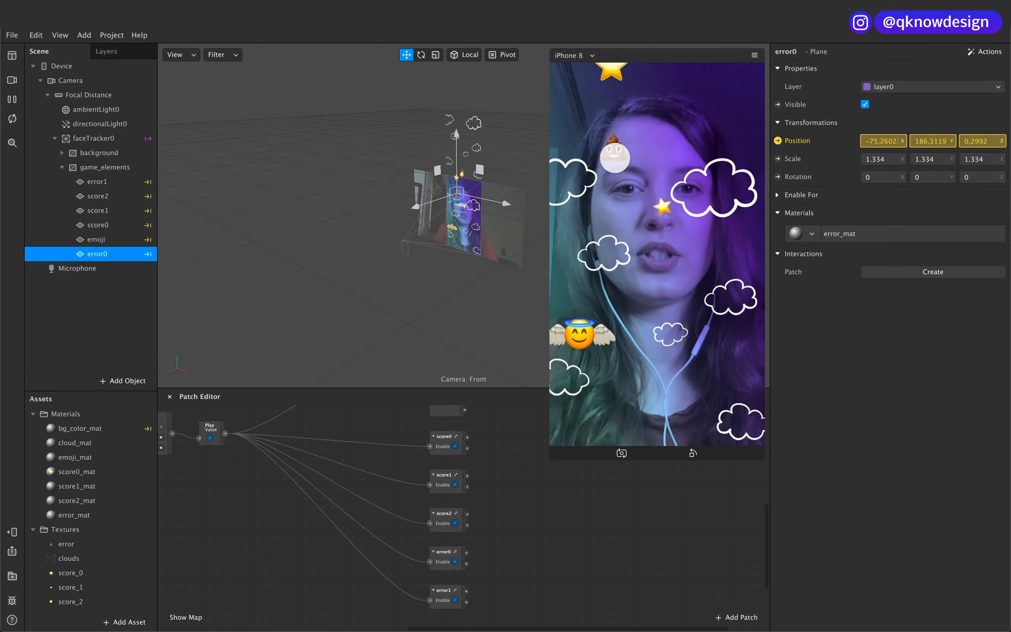
Step: Switch to the finished game project's minimized window and try out the game in the simulator
mouse_move(554, 627)
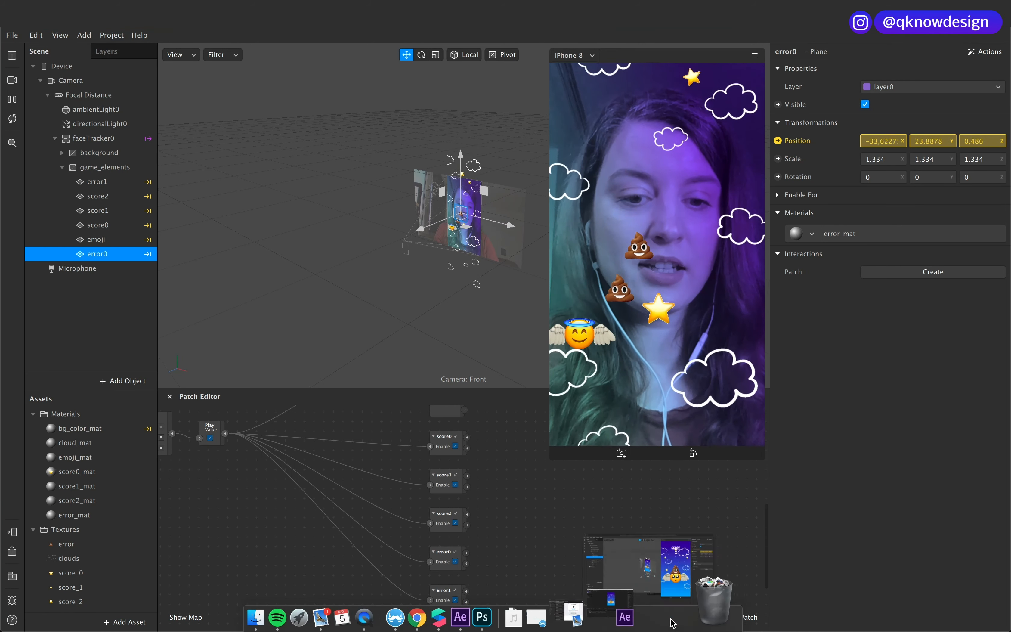
click(673, 623)
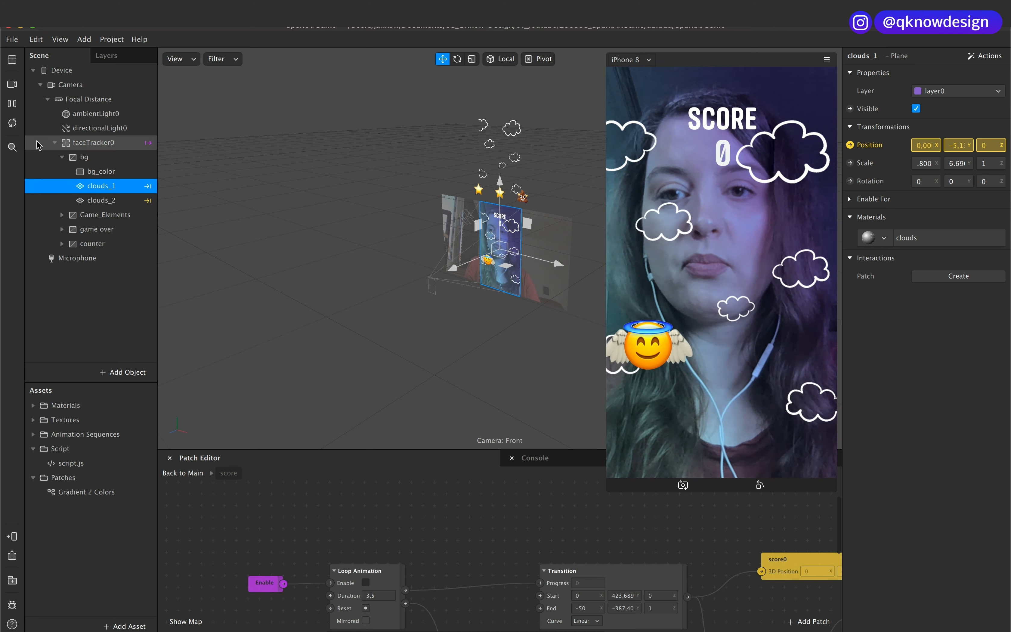
click(736, 399)
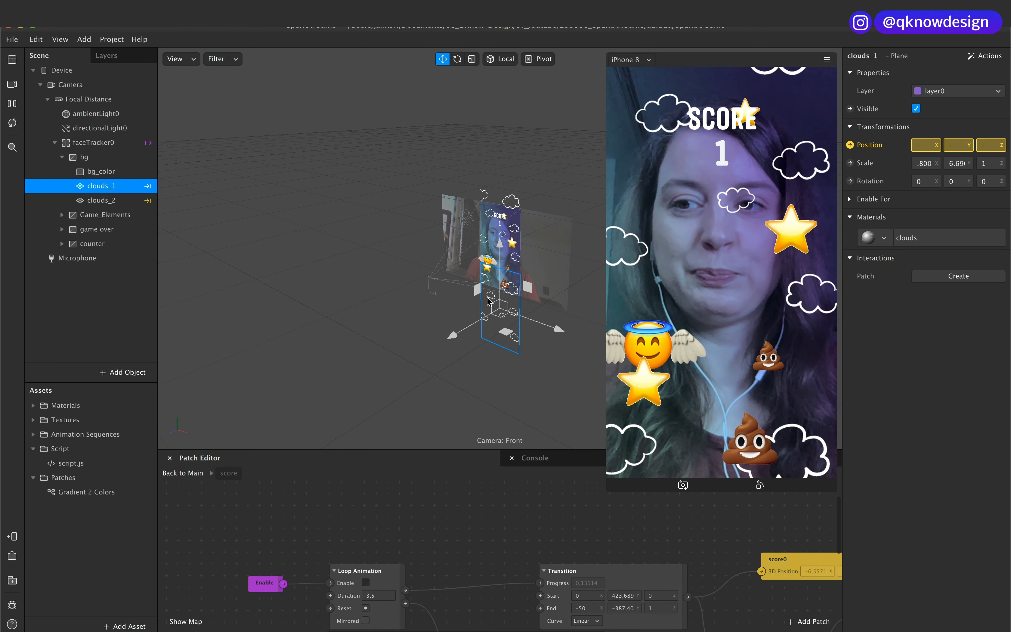
click(712, 404)
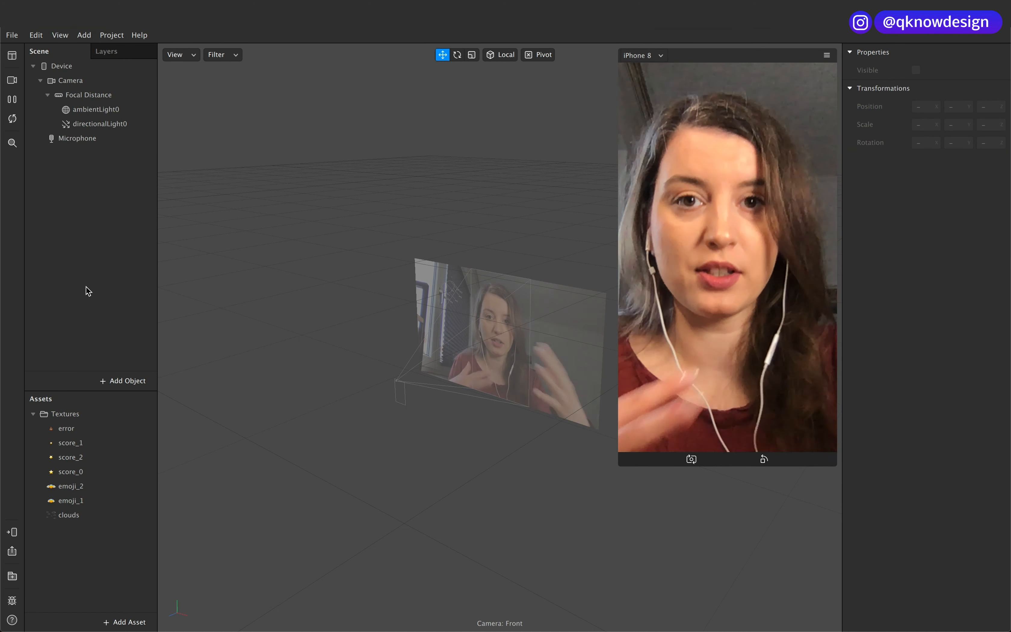
Step: Add a canvas to the scene and name it background
click(119, 383)
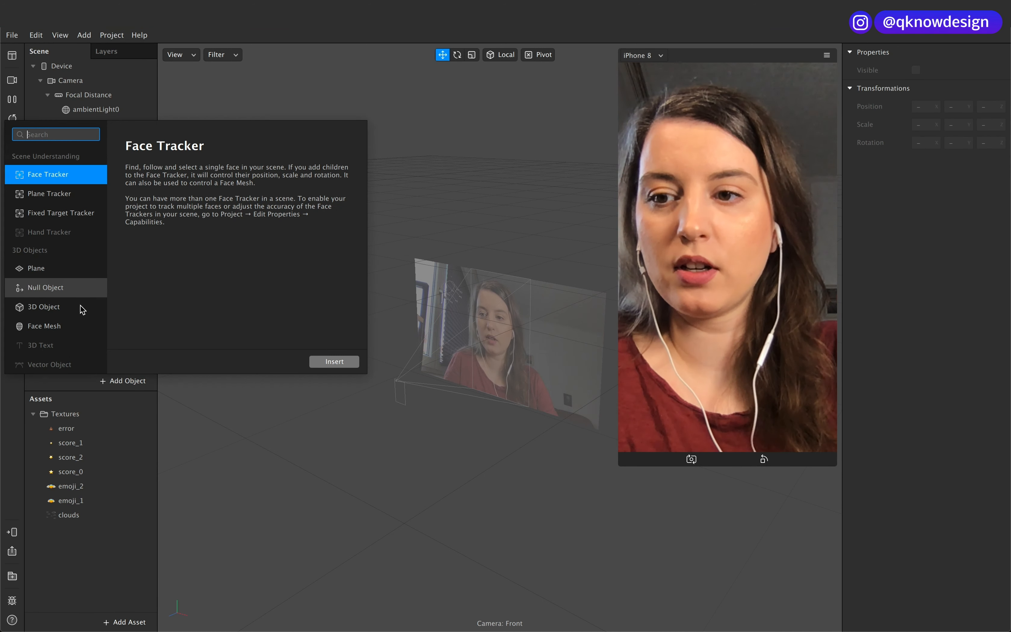
scroll(81, 308, down, 2)
scroll(81, 308, down, 1)
click(63, 327)
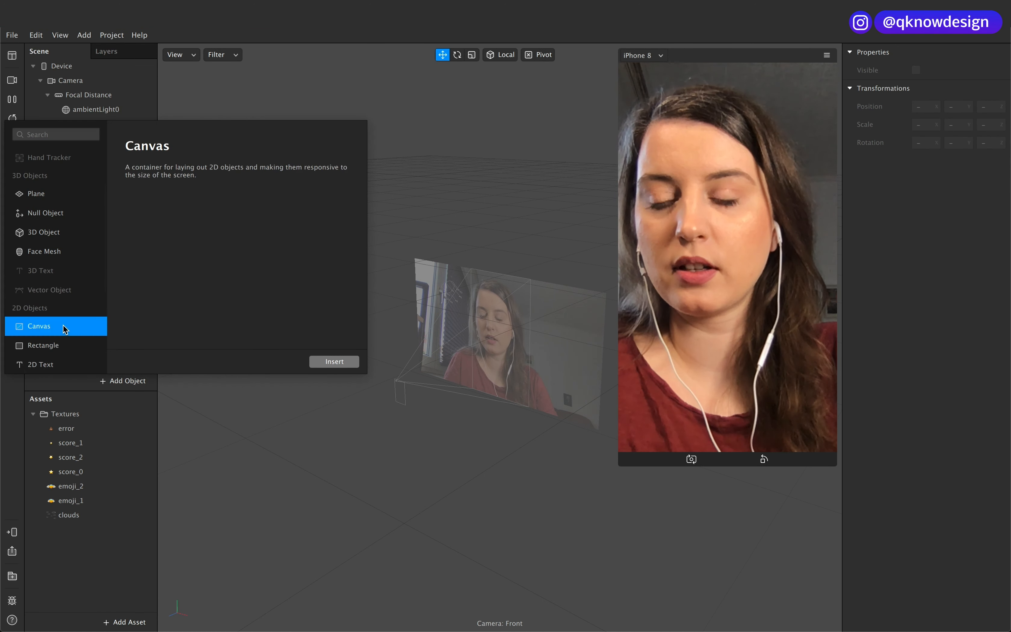
click(351, 364)
double_click(115, 139)
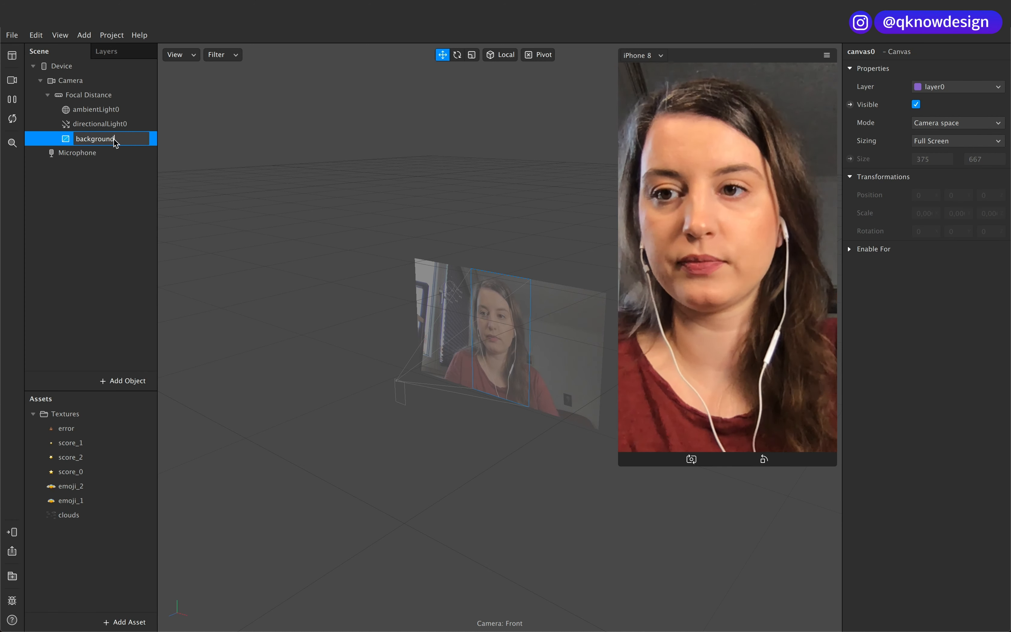
key(Return)
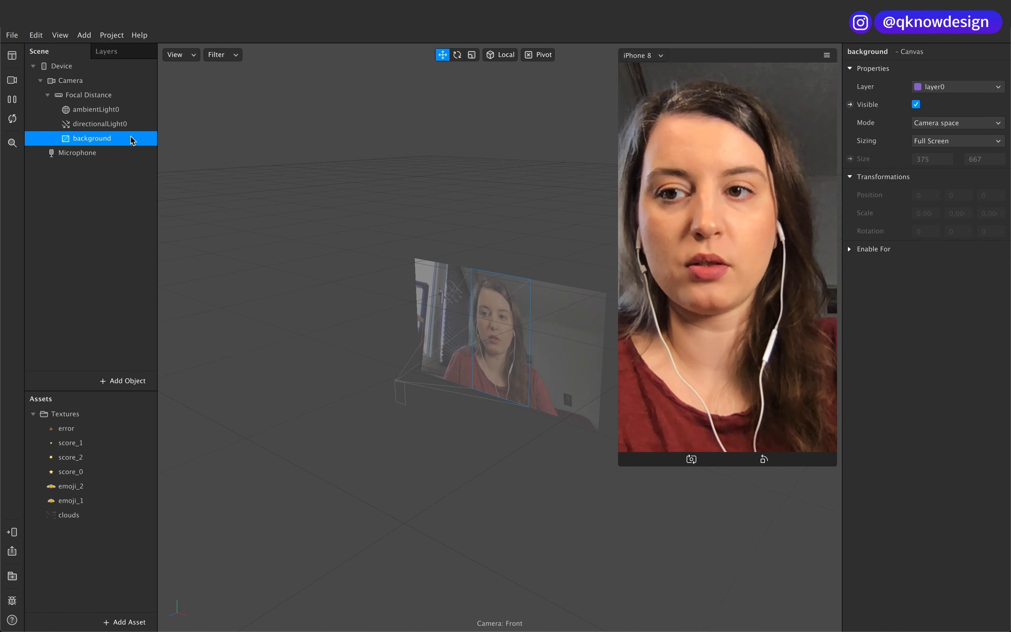
Step: Add a rectangle inside the background canvas and name it bg_color
right_click(132, 139)
mouse_move(180, 153)
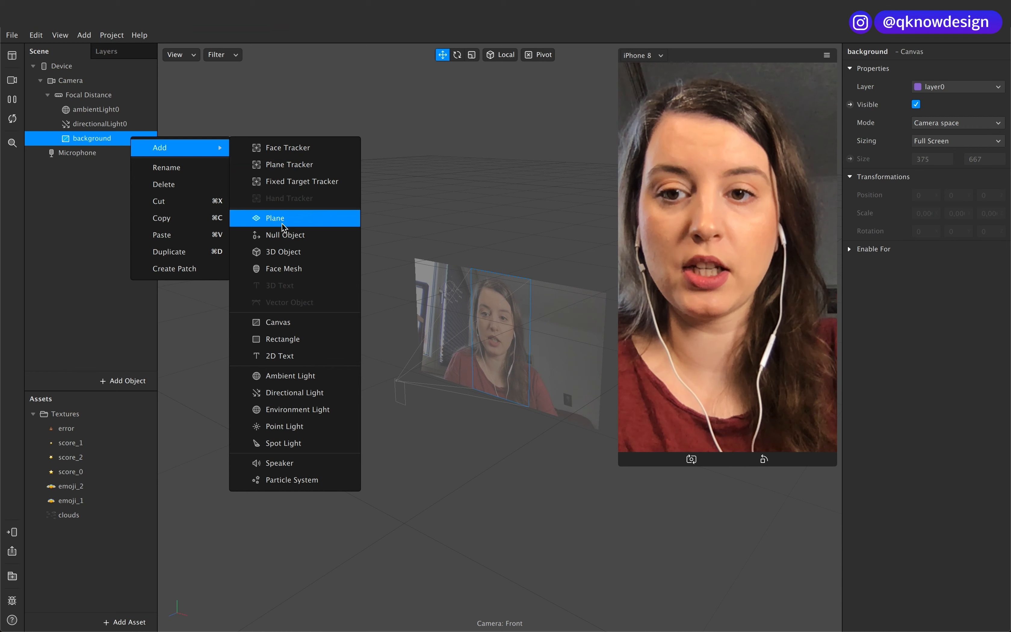
click(283, 339)
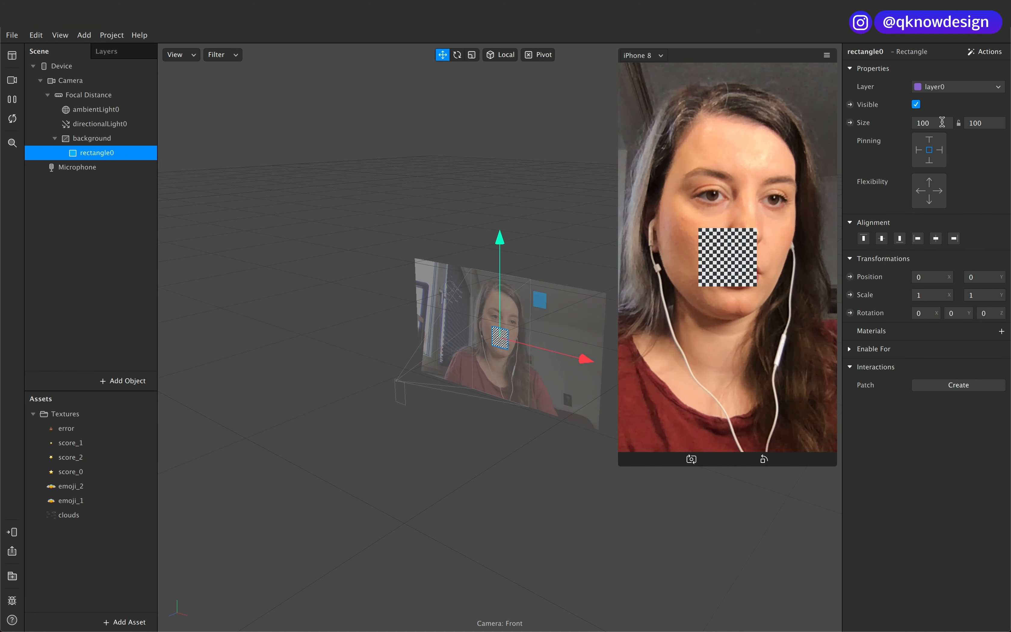
double_click(96, 155)
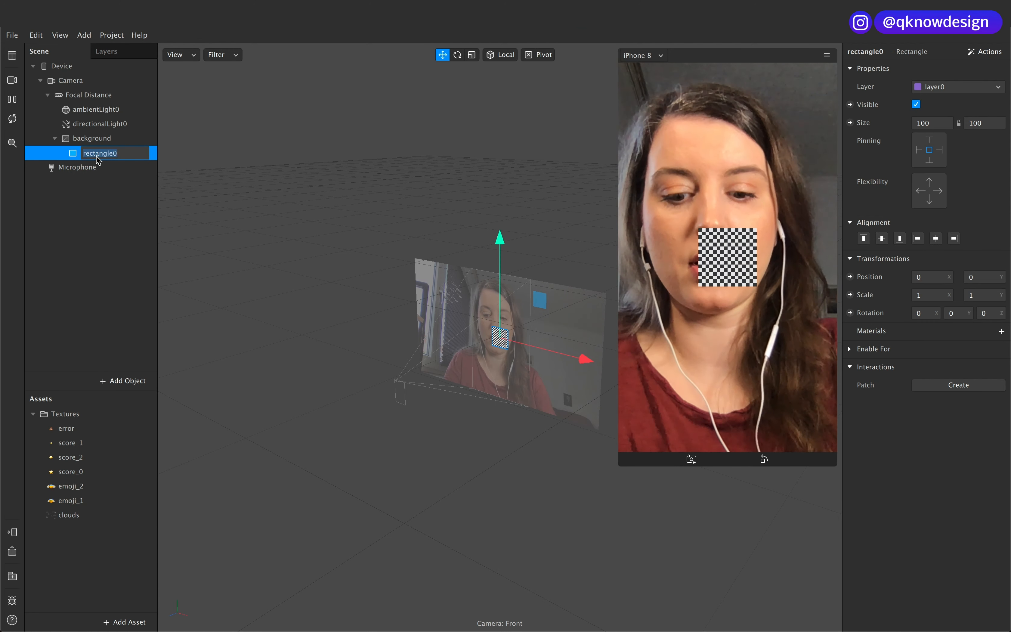
text(bg_color)
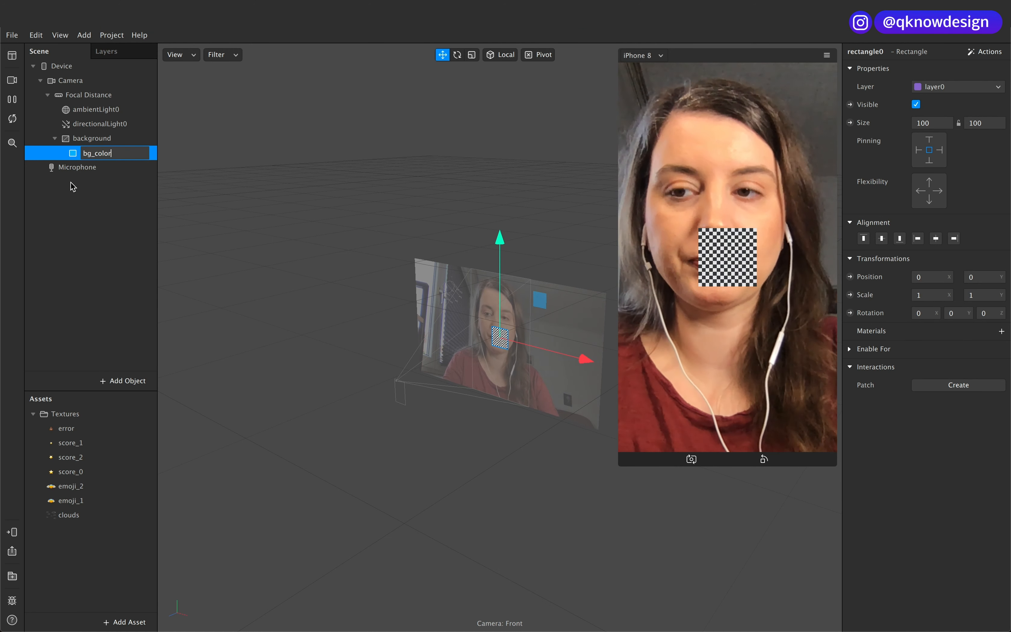
key(Return)
Step: Make the bg_color rectangle fill the full width and height of its canvas
click(113, 153)
click(940, 123)
click(950, 137)
click(937, 119)
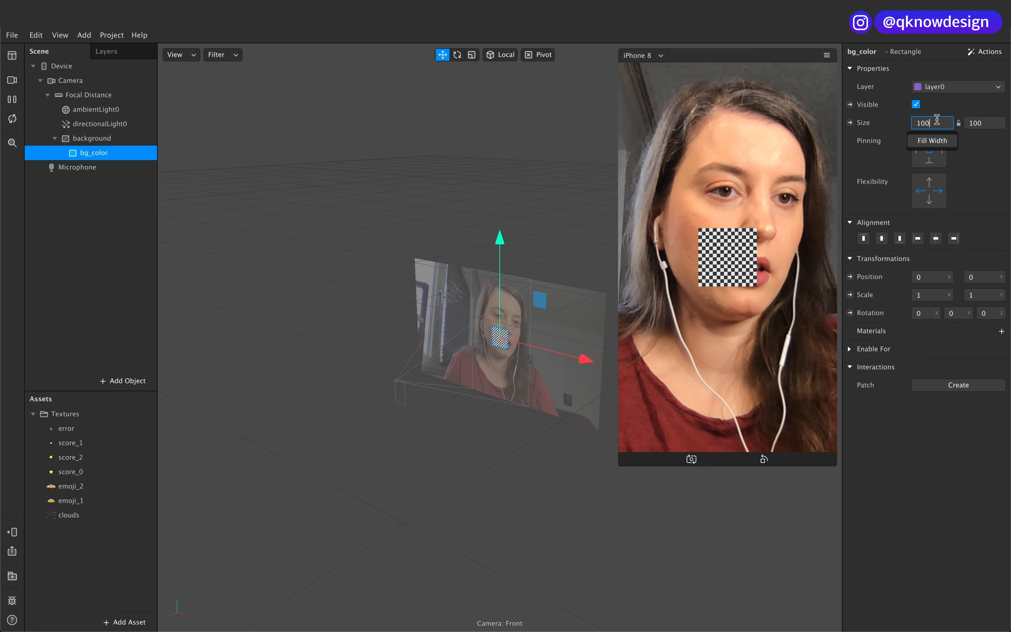
click(940, 143)
click(981, 121)
click(986, 142)
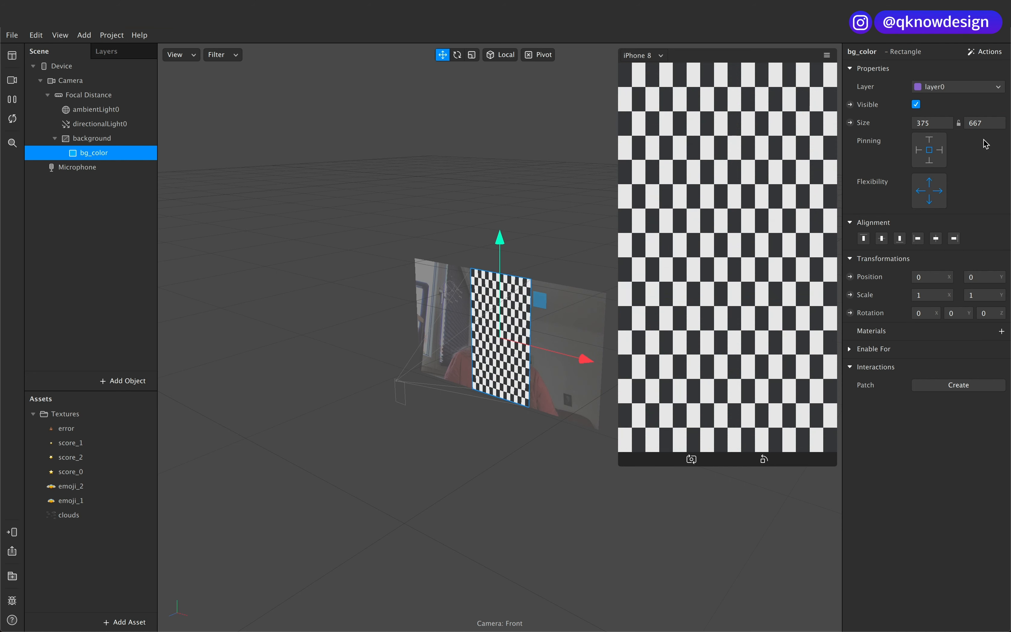
Step: Create a new material for the bg_color rectangle and set its shader type to Face Paint
click(1003, 332)
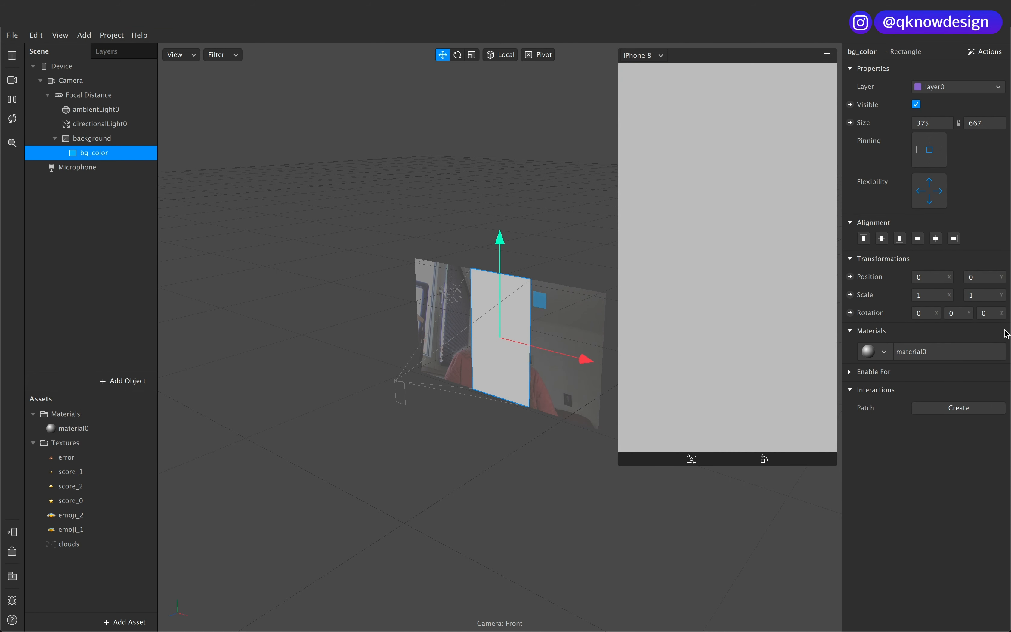
click(948, 356)
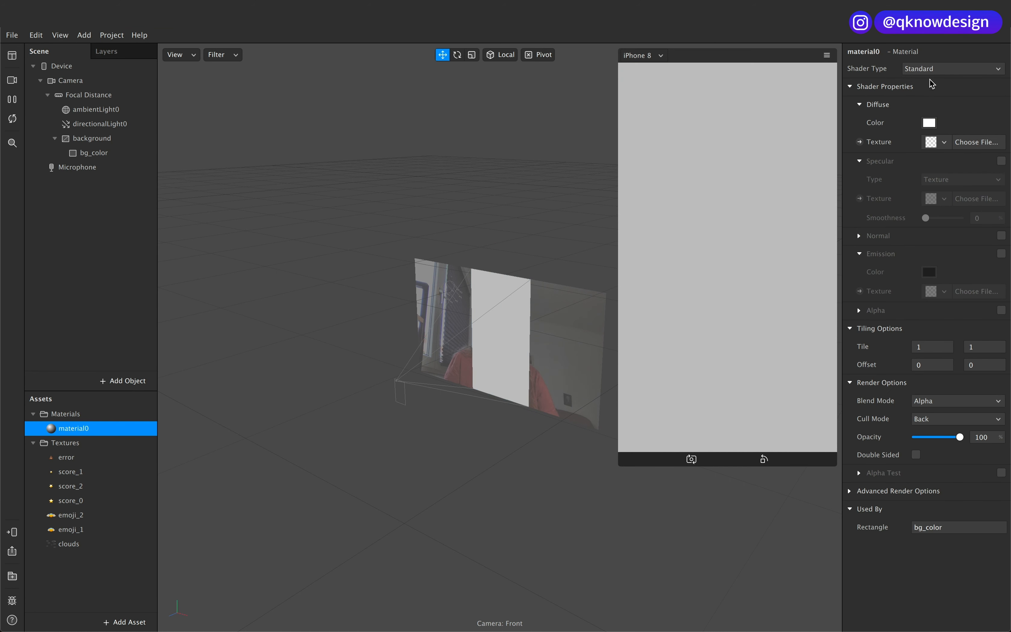
click(934, 69)
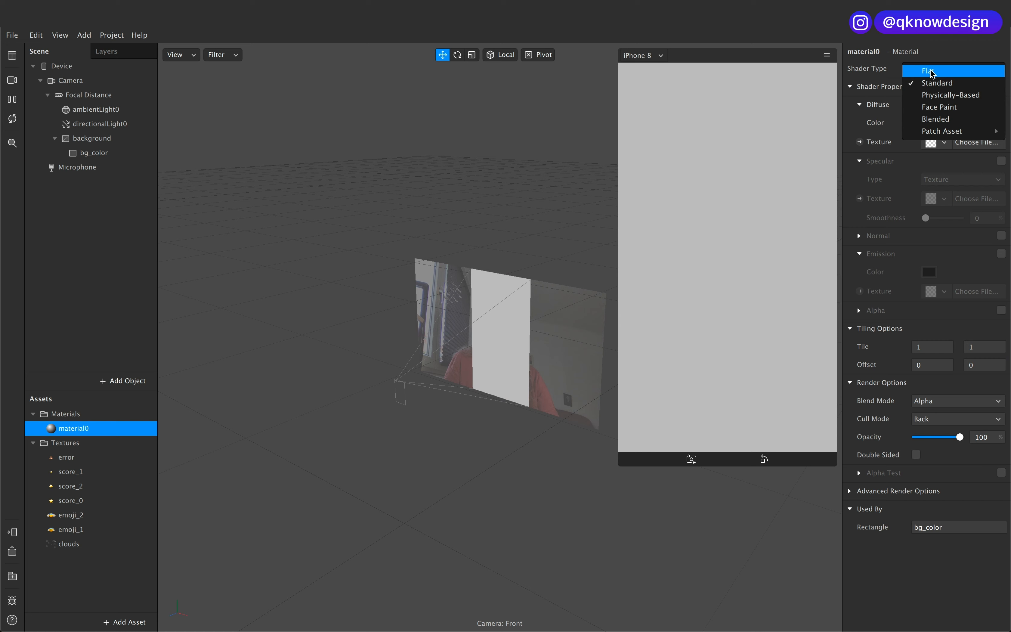
click(948, 107)
click(950, 70)
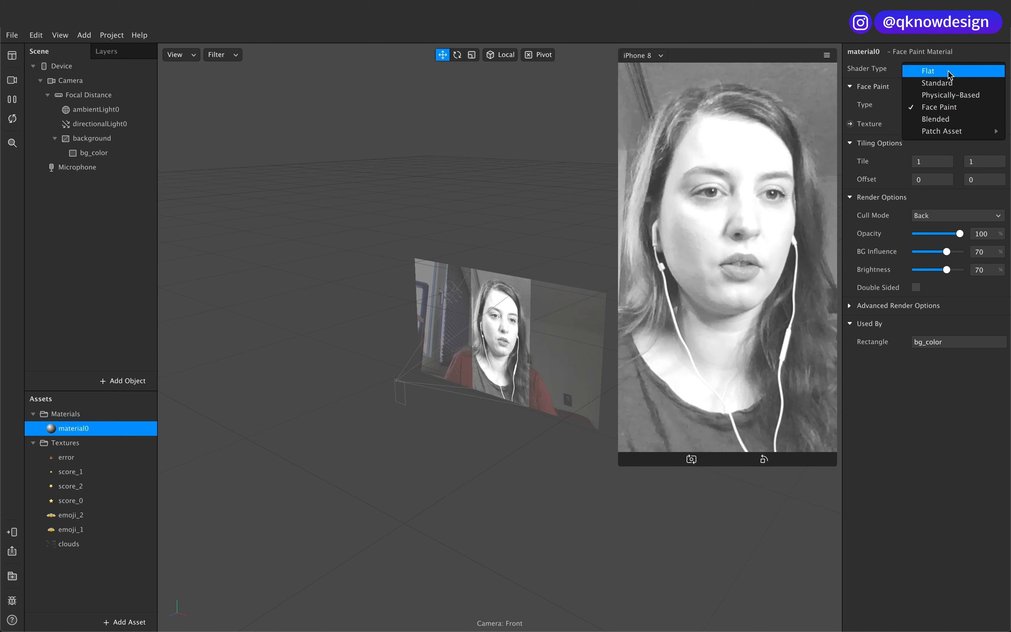
click(961, 58)
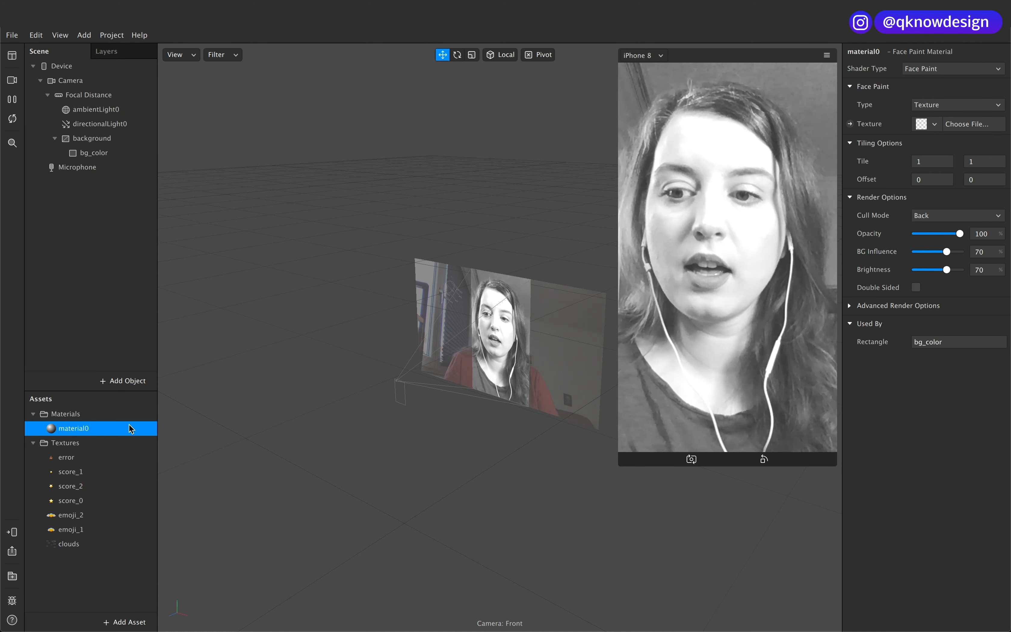
Step: Show the Patch Editor and open the AR Library
click(67, 38)
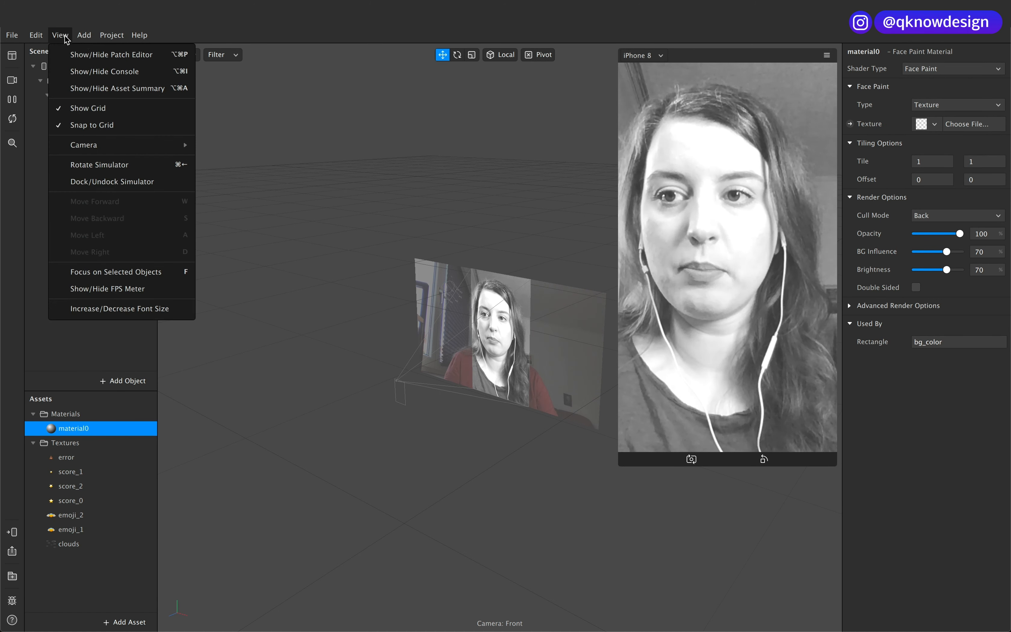
click(81, 56)
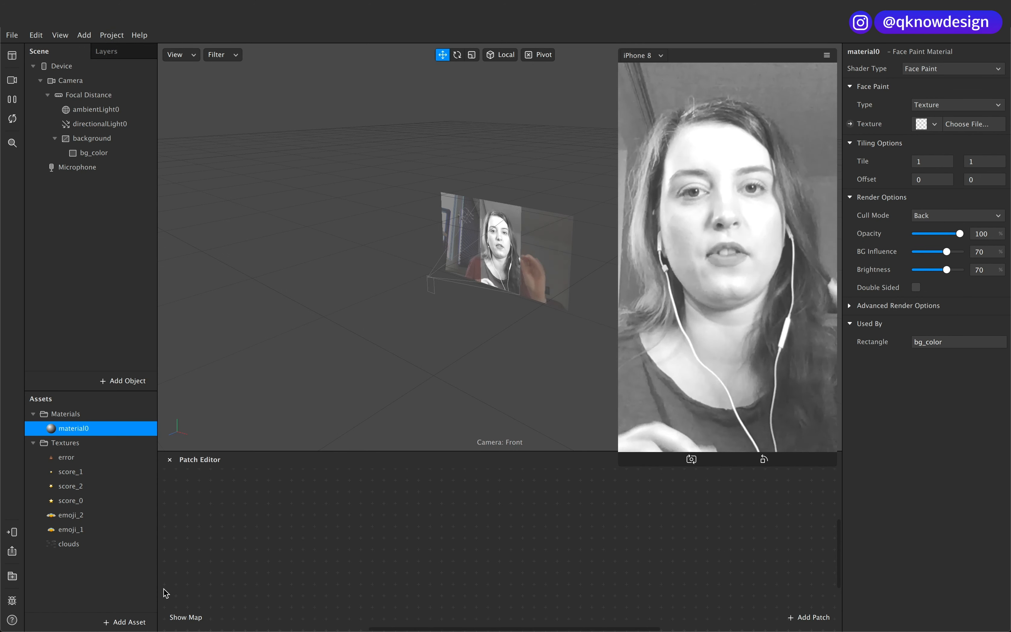
click(11, 579)
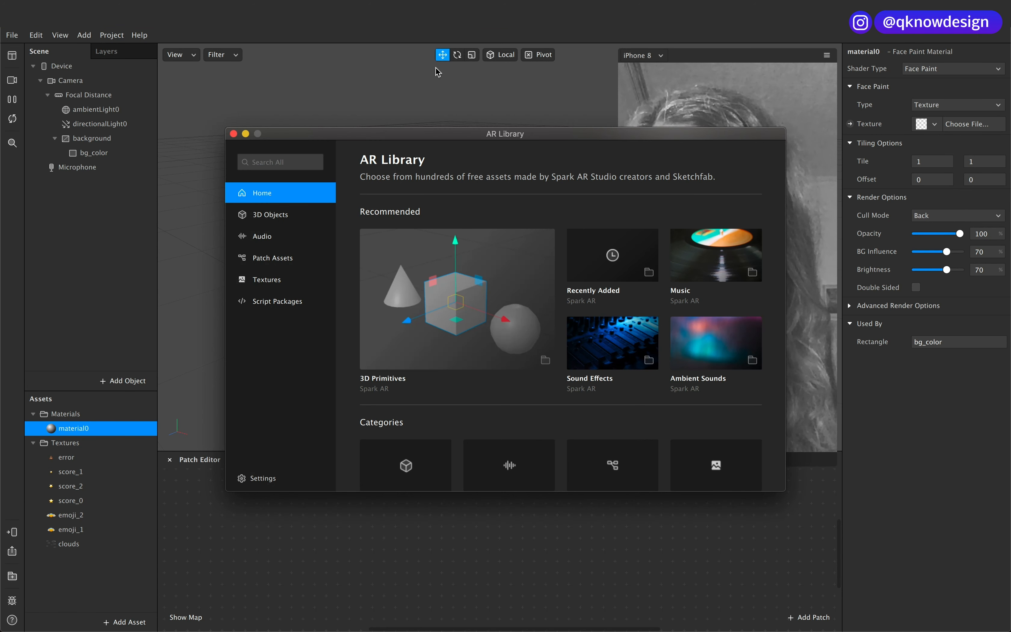
click(404, 125)
click(12, 577)
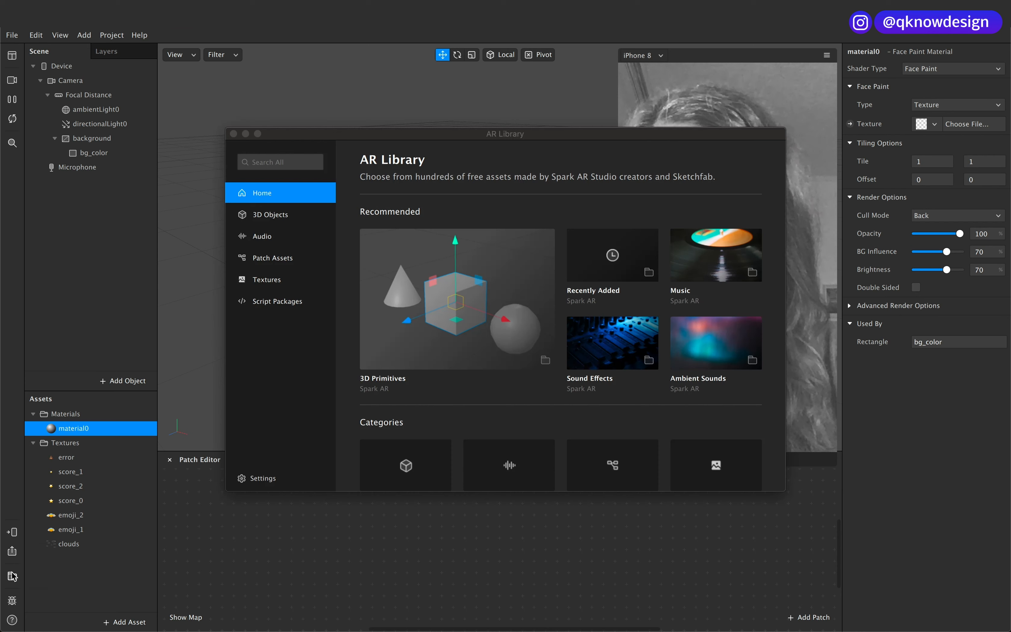
drag(351, 134, 290, 125)
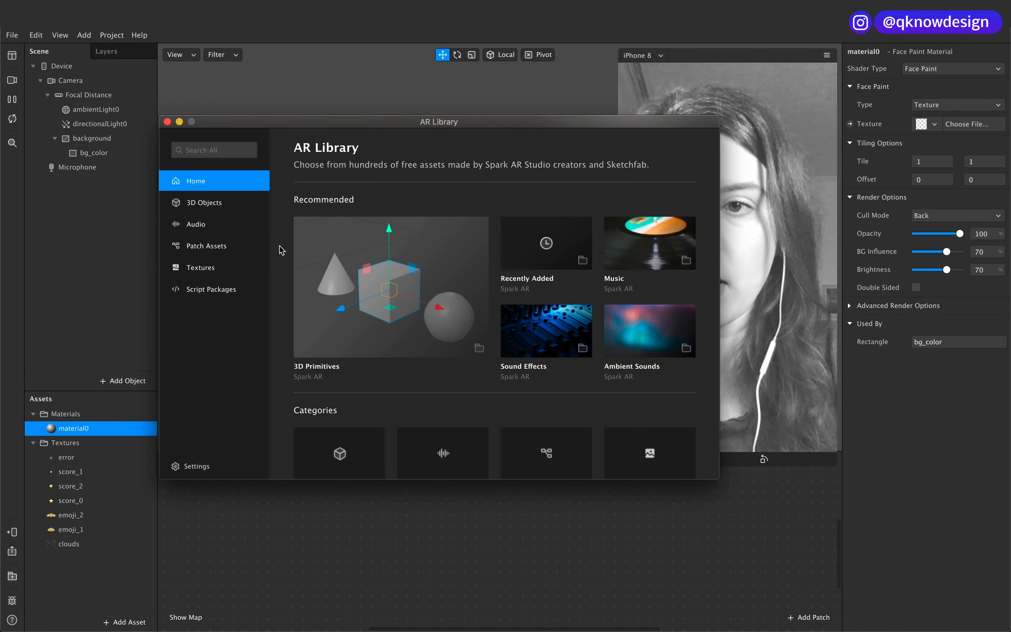
Step: Import the free 2 Colors Gradient patch asset from the library and place it in the Patch Editor
click(211, 248)
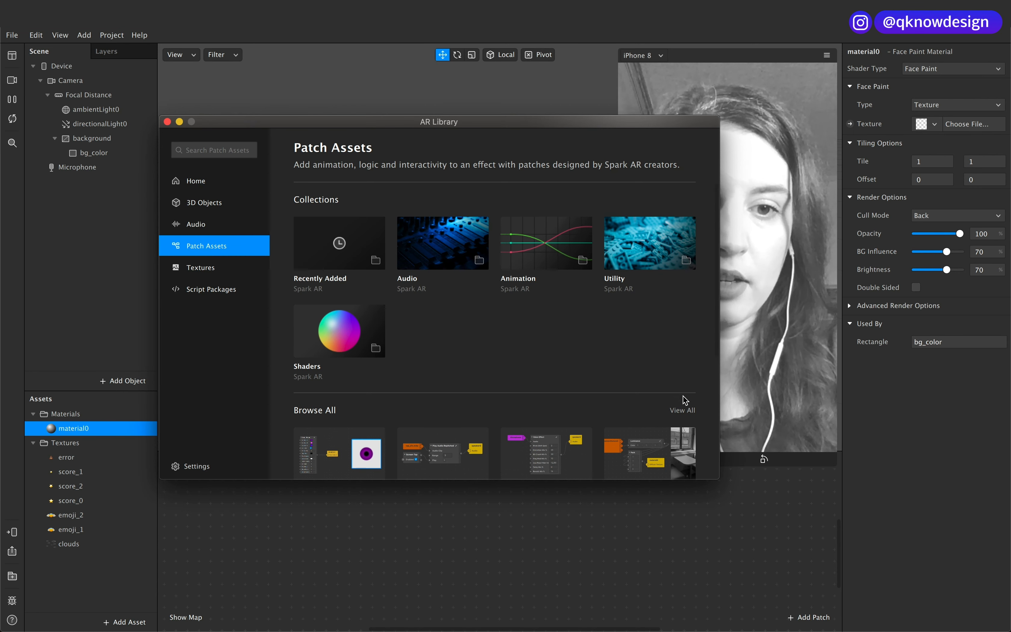
click(683, 411)
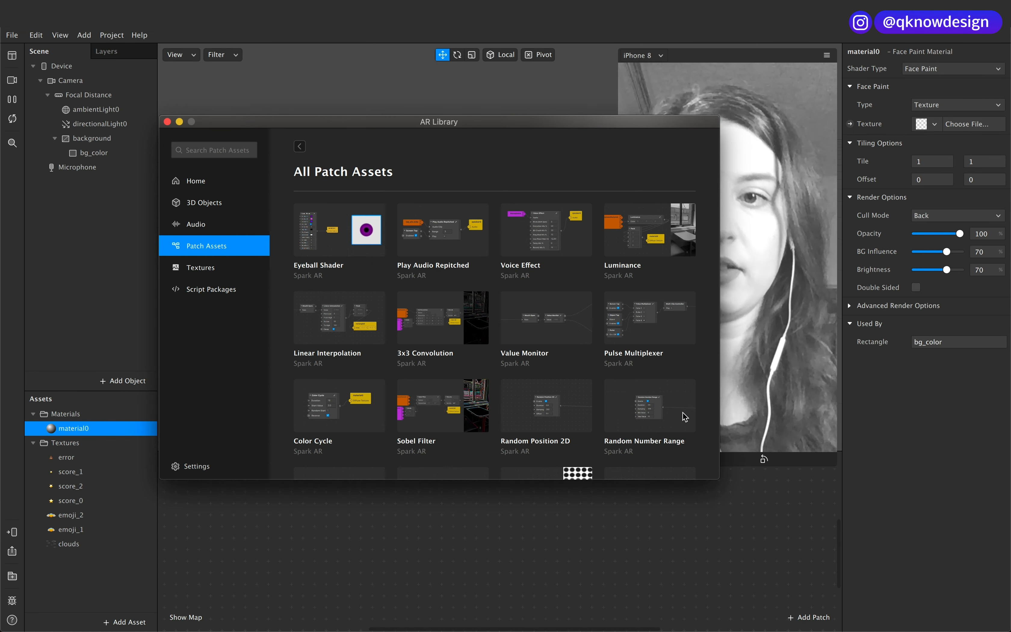
scroll(684, 416, down, 15)
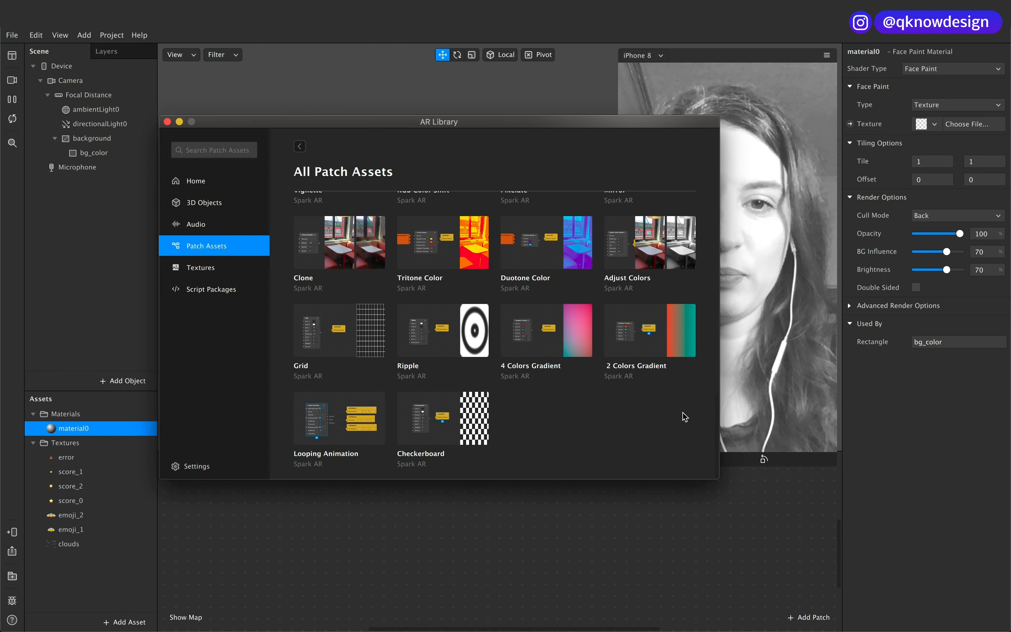
click(646, 341)
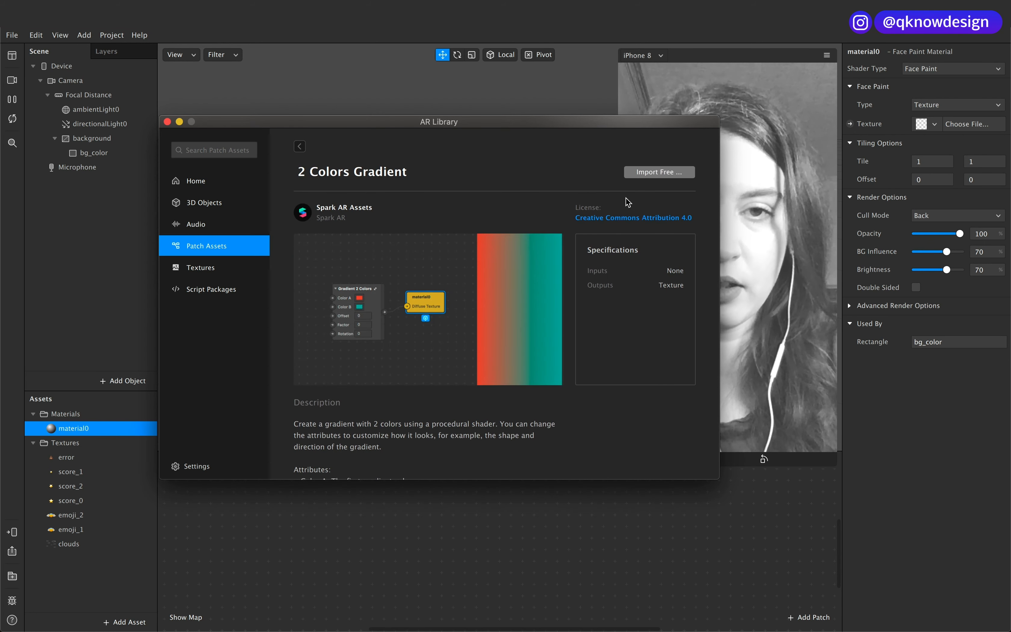
click(650, 173)
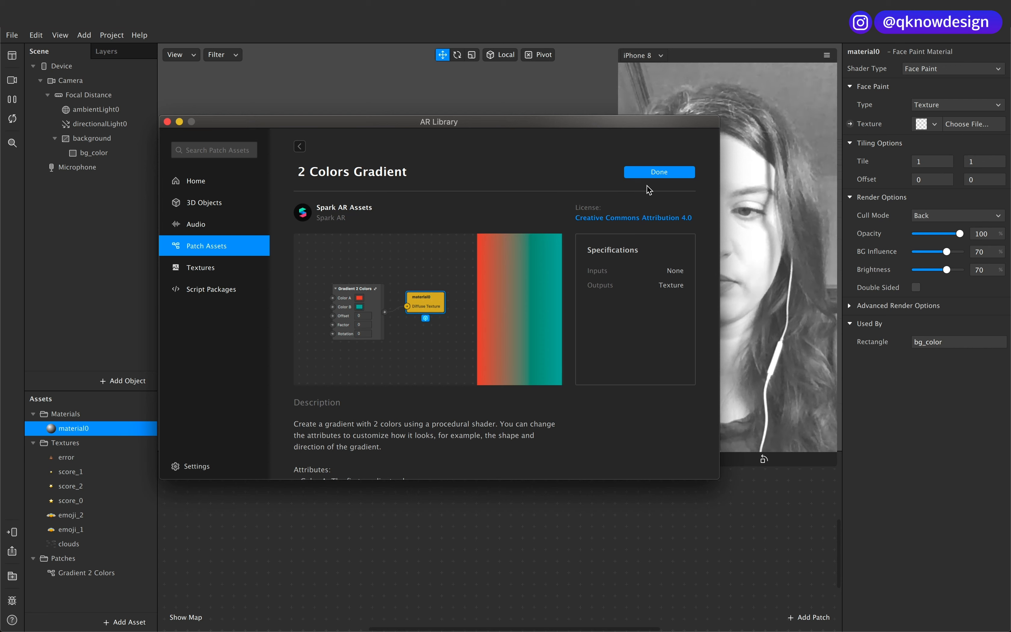
click(169, 123)
click(96, 575)
drag(97, 579, 484, 493)
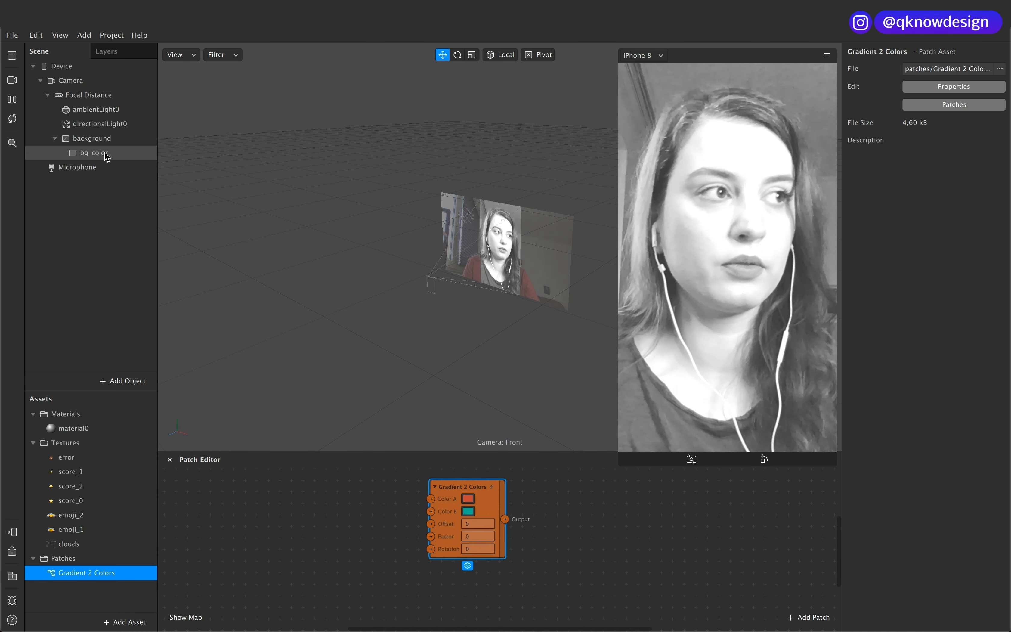
Step: Rename the bg_color rectangle's material to bg_color_mat and create a patch for its texture
click(114, 156)
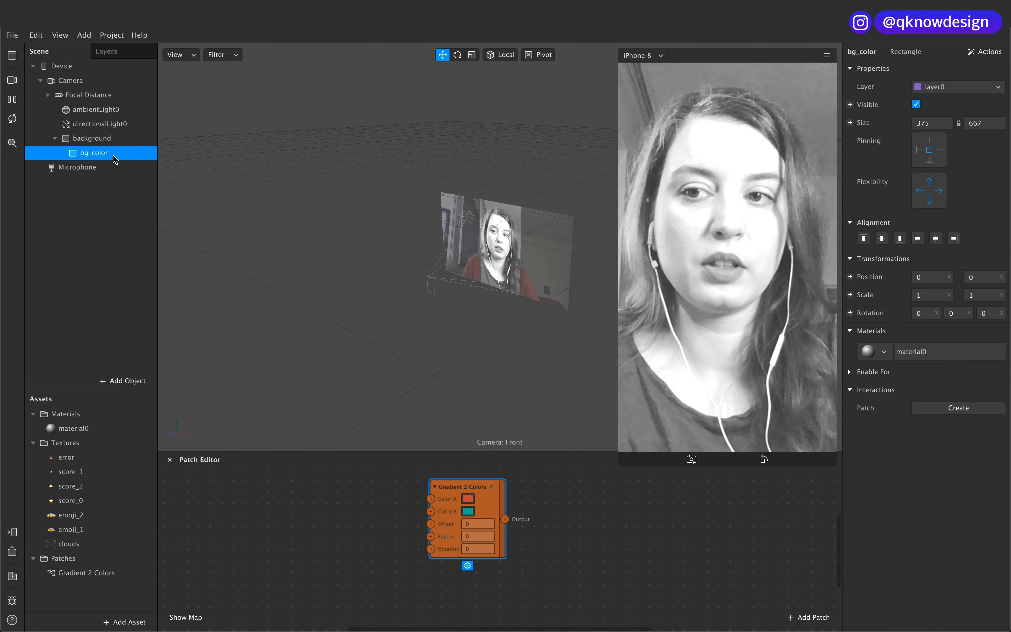
double_click(93, 429)
text(bg_col)
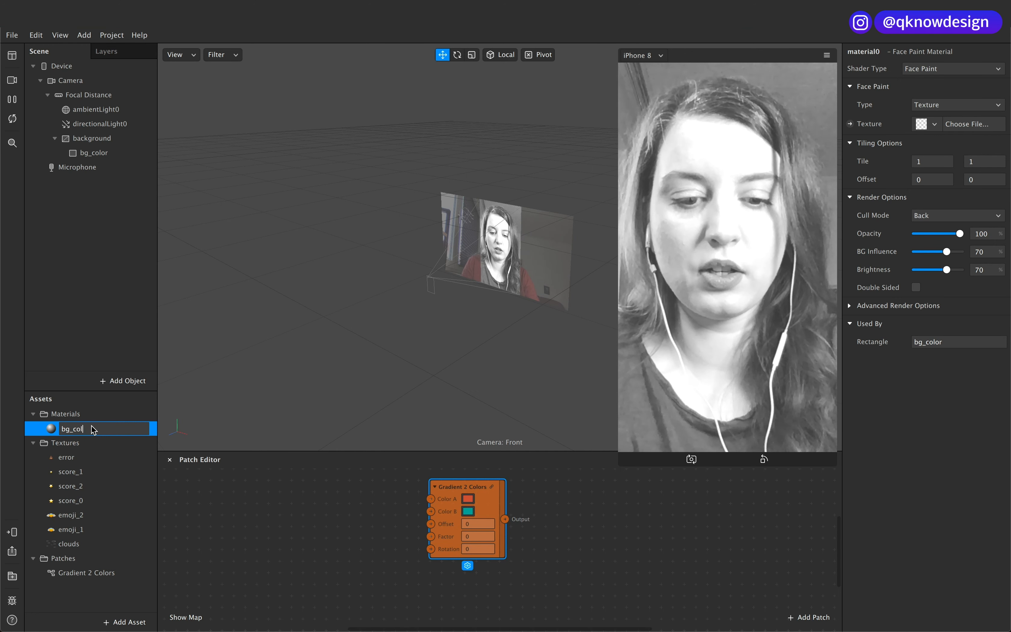
text(or_mat)
click(135, 486)
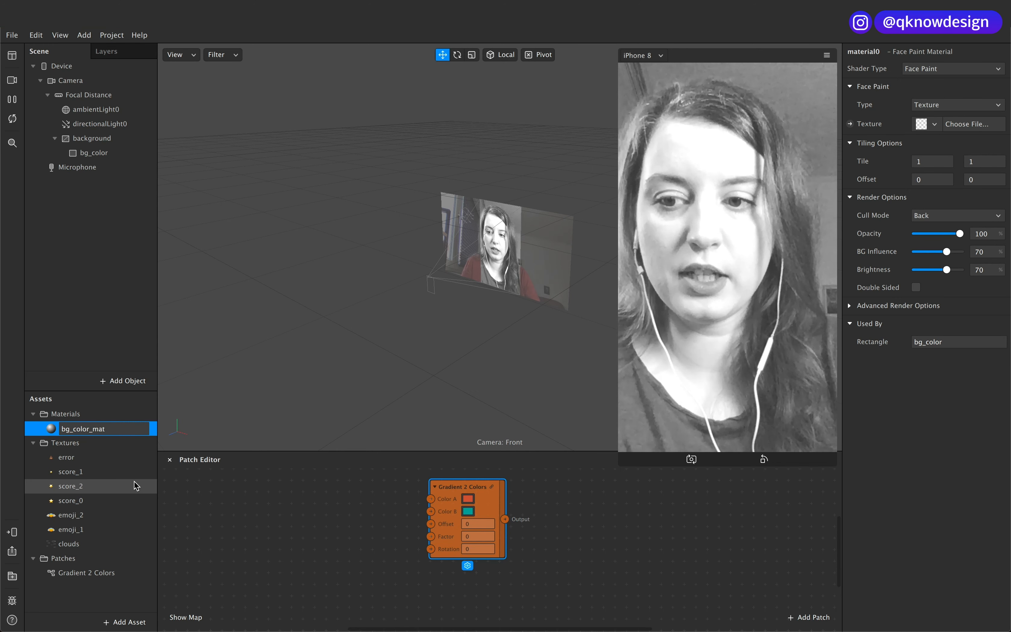
click(130, 429)
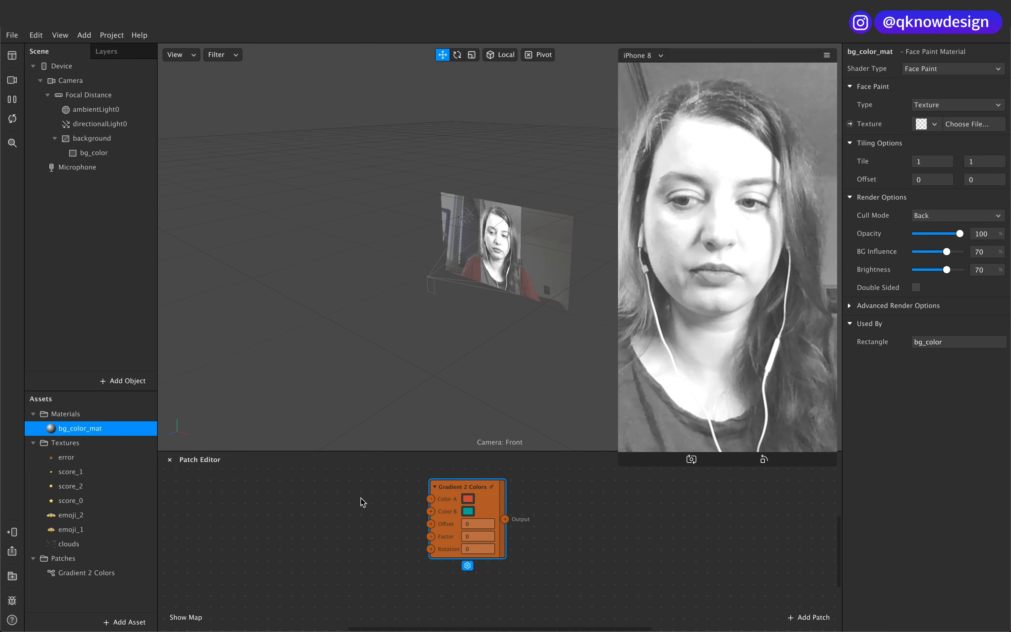
click(850, 124)
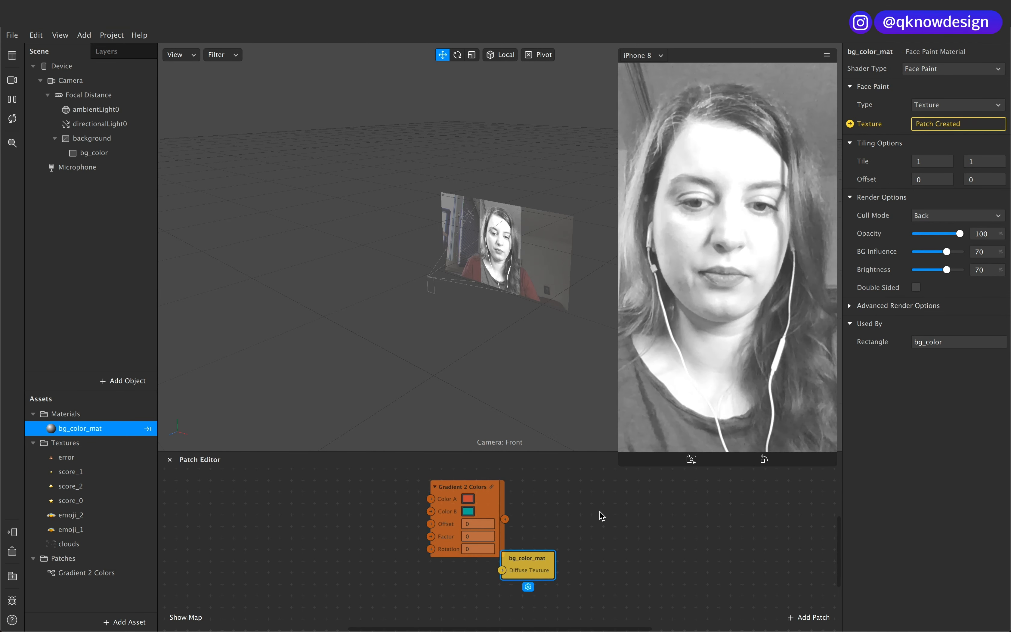
Step: Connect the Gradient 2 Colors output to bg_color_mat's Diffuse Texture and set the gradient's Color A to bright cyan
drag(534, 562, 547, 524)
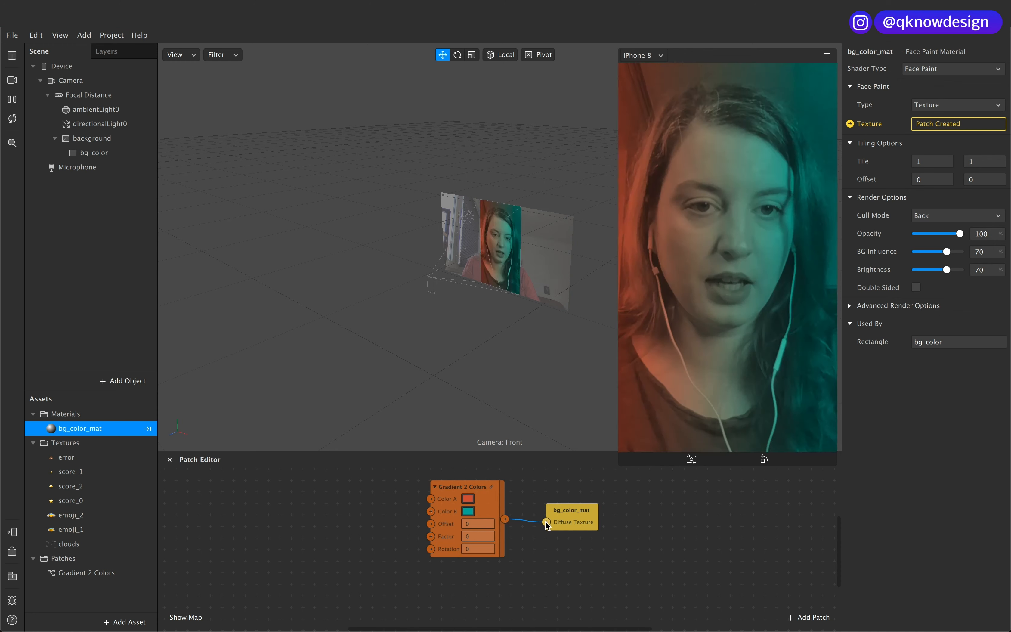
click(468, 499)
click(119, 410)
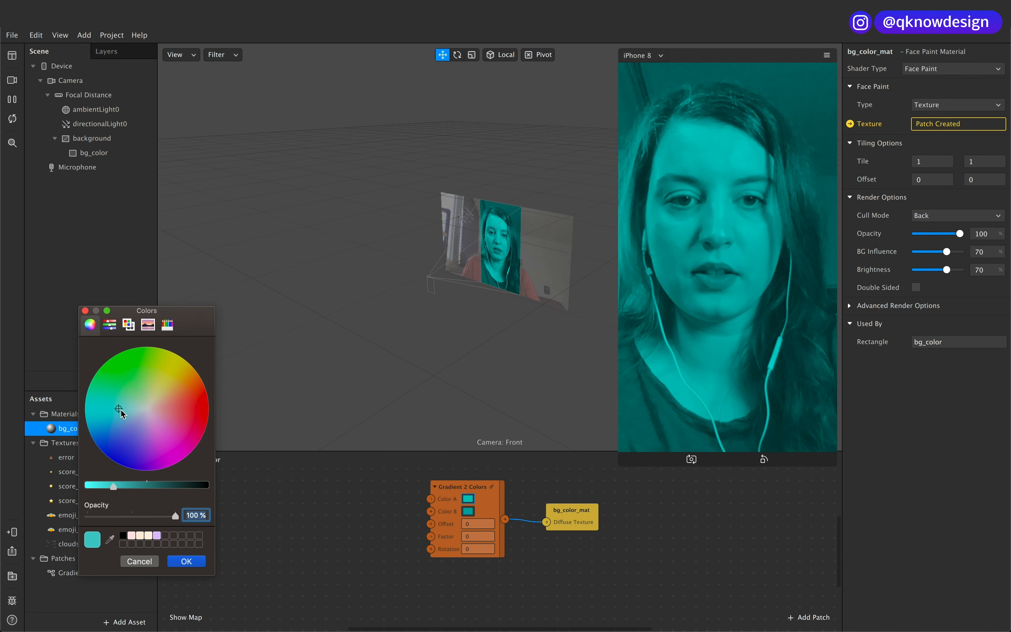
drag(114, 486, 92, 486)
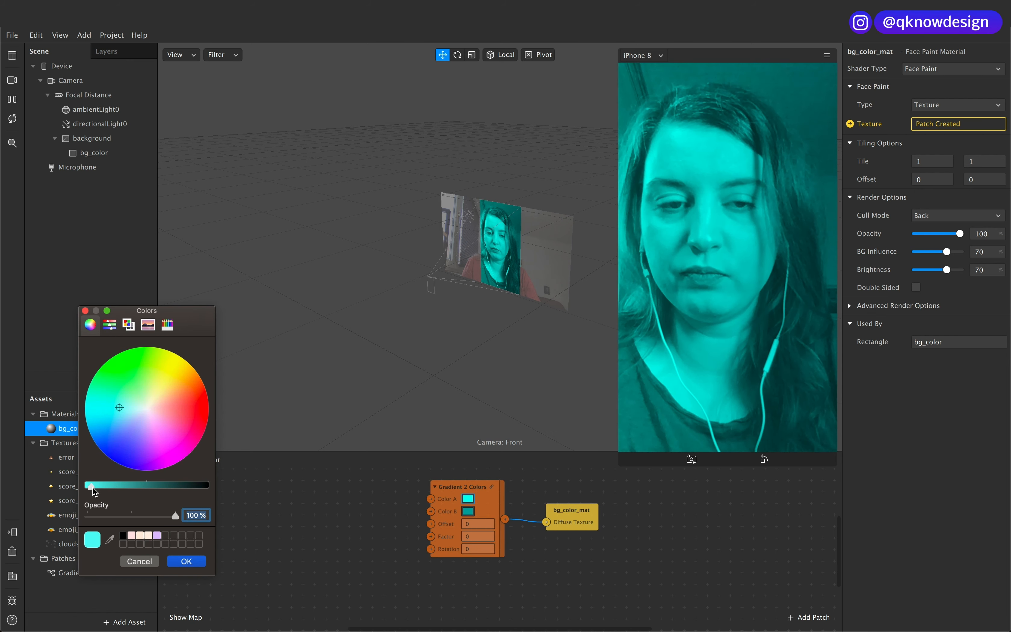
click(186, 561)
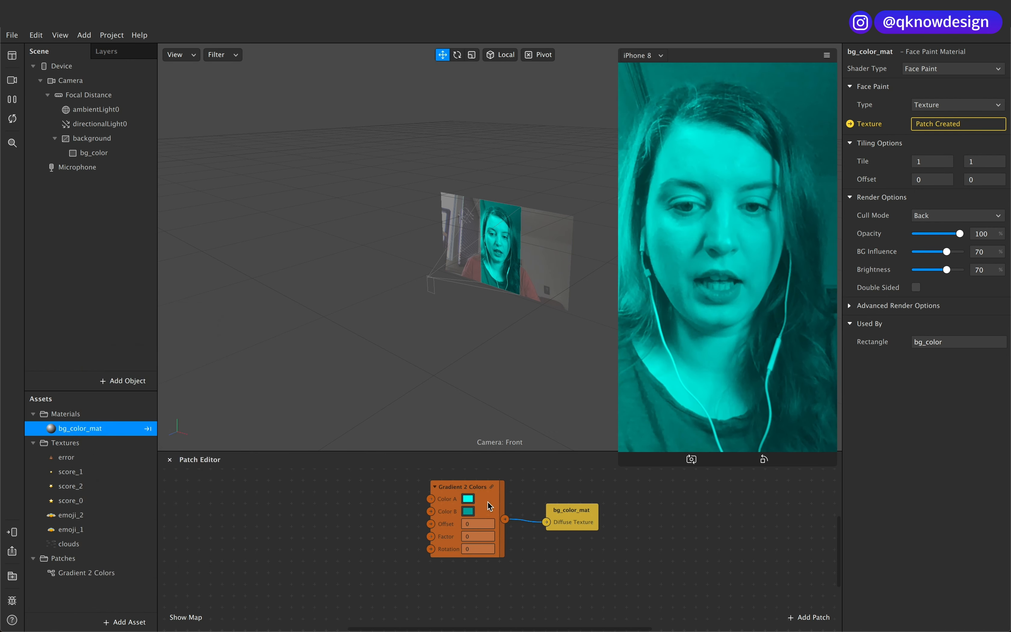
Step: Set the gradient's Color B to a deep blue-violet at 100% opacity
click(468, 511)
drag(144, 446, 139, 473)
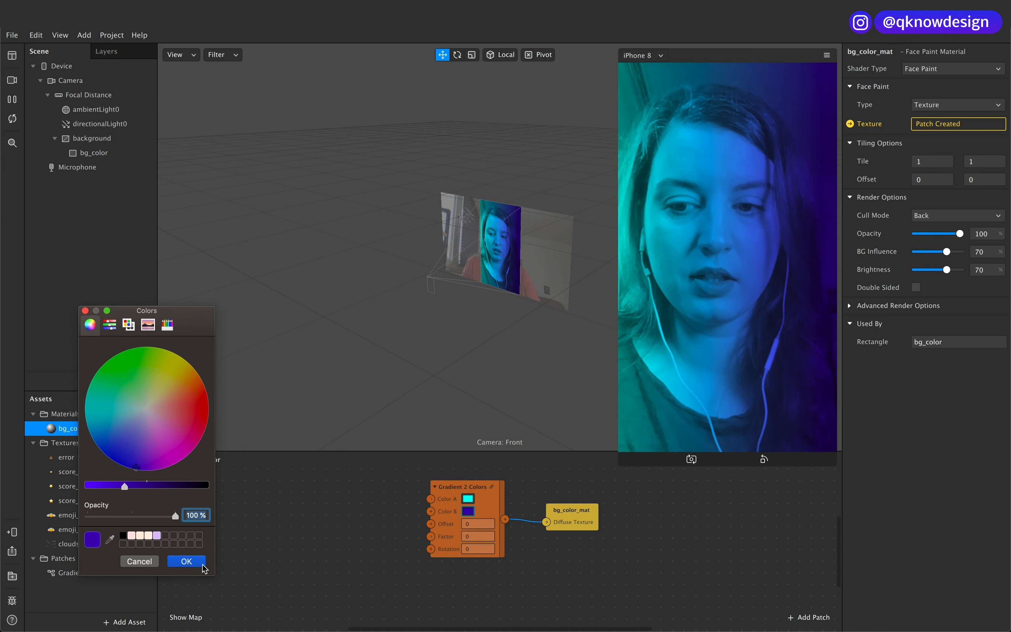
click(186, 561)
Step: Set the rotation of the Gradient 2 Colors patch to -33
click(488, 547)
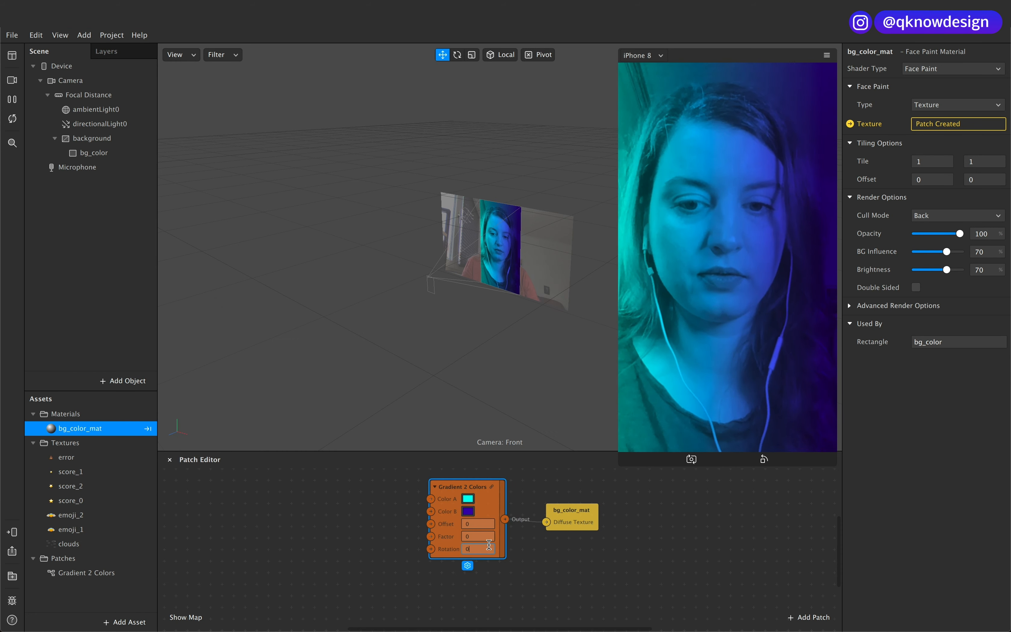
text(-5)
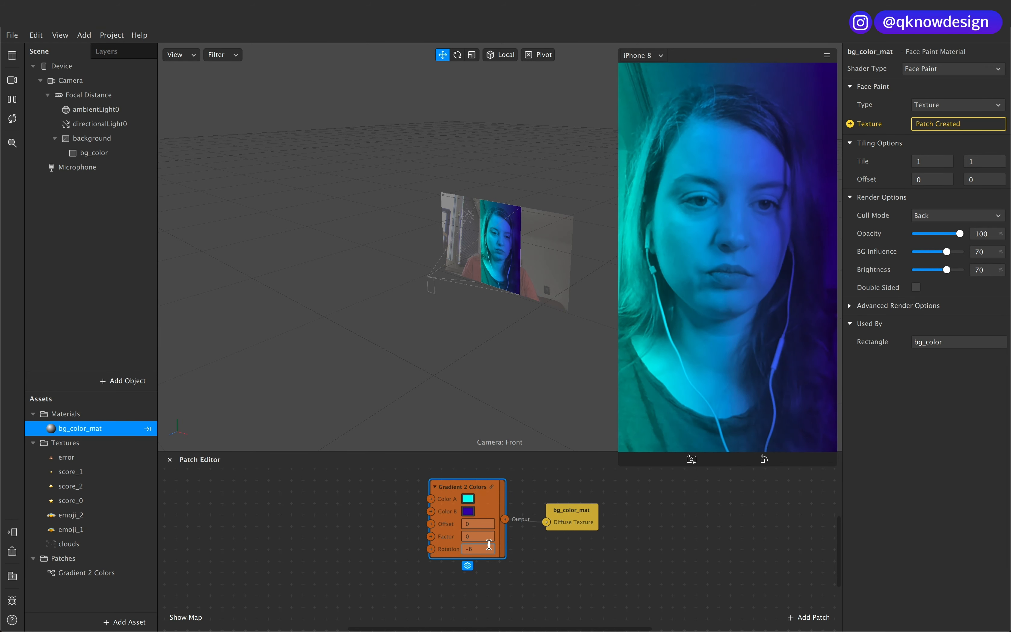
key(BackSpace)
text(23)
key(BackSpace)
key(BackSpace)
text(33)
Step: Lighten the gradient's Color A to a pale cyan at full brightness
click(467, 498)
drag(131, 389, 129, 412)
drag(91, 489, 80, 488)
drag(130, 411, 124, 410)
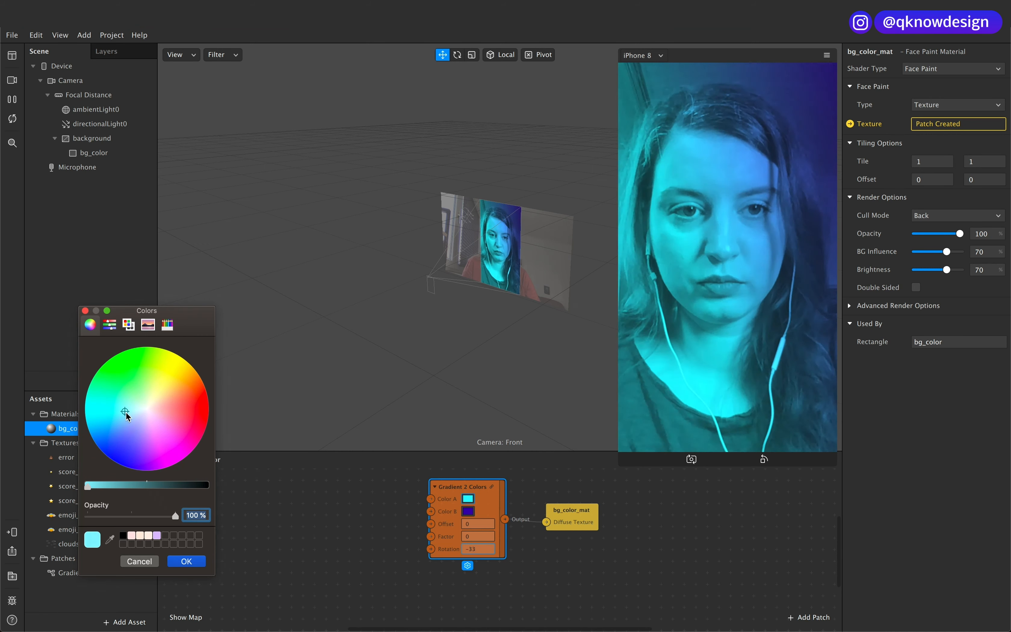
click(186, 561)
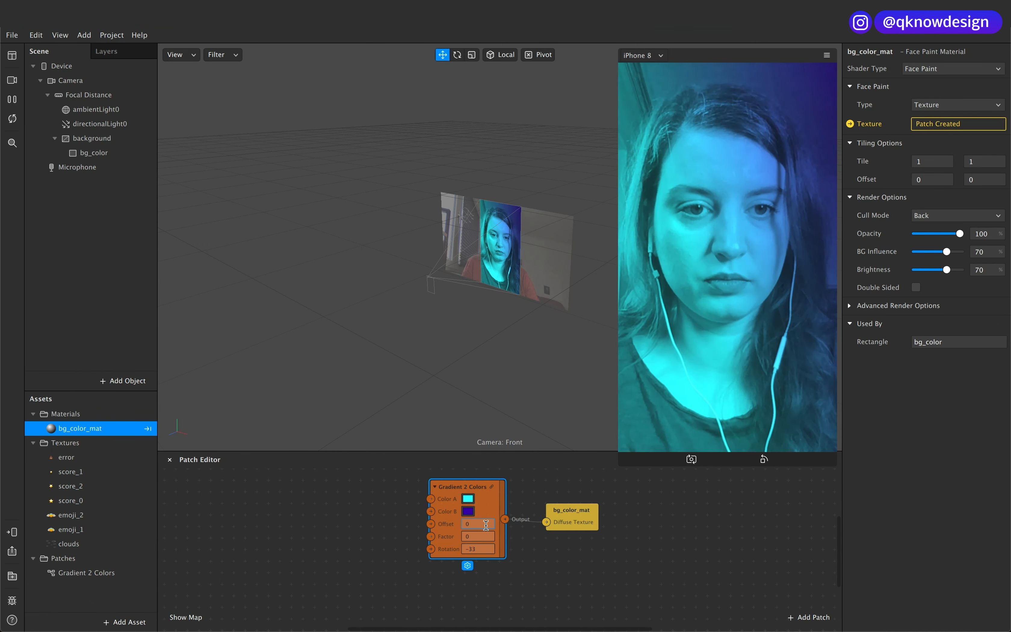
Step: Set the Gradient 2 Colors patch's offset to -0,4 and its factor to 0,1
click(476, 524)
text(1-)
key(Tab)
double_click(483, 525)
text(0)
key(Tab)
click(481, 526)
text(,4)
click(479, 536)
click(476, 525)
text(-)
click(479, 538)
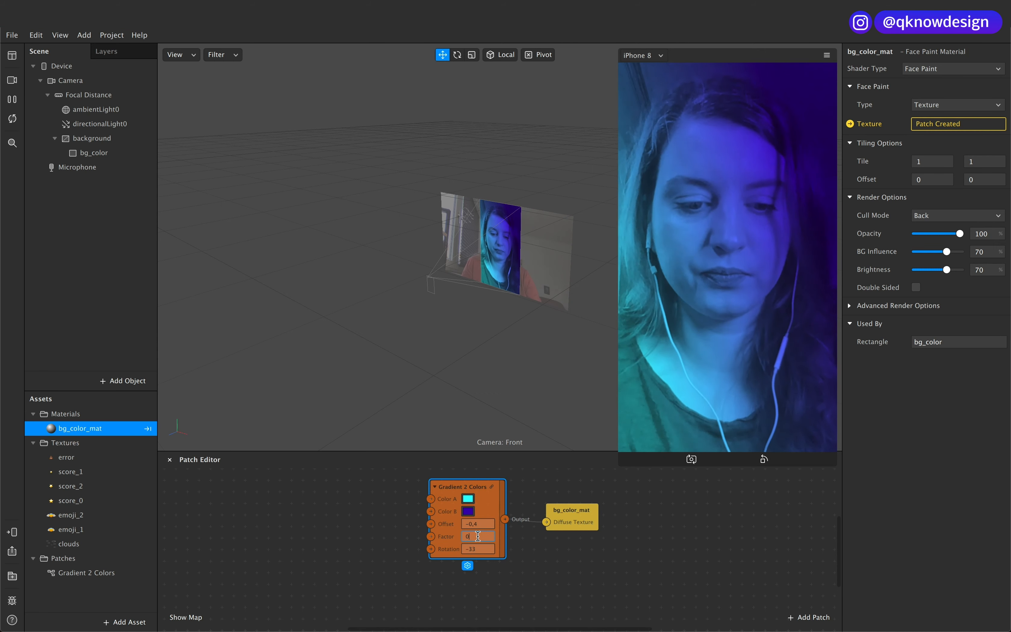
click(482, 548)
Step: Adjust the gradient's Color B and lower its opacity to 67%
click(468, 514)
click(185, 561)
click(469, 513)
drag(177, 514, 147, 517)
click(185, 562)
Step: Soften the gradient's Color A to a muted teal and brighten Color B's blue-violet
click(468, 499)
click(189, 563)
click(468, 512)
drag(122, 485, 98, 485)
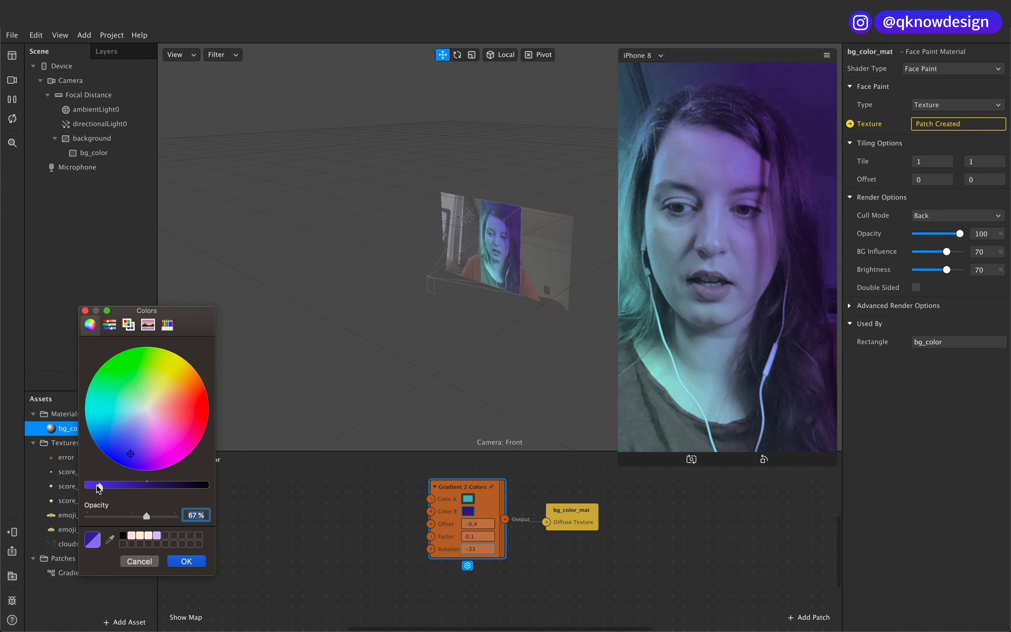
click(195, 567)
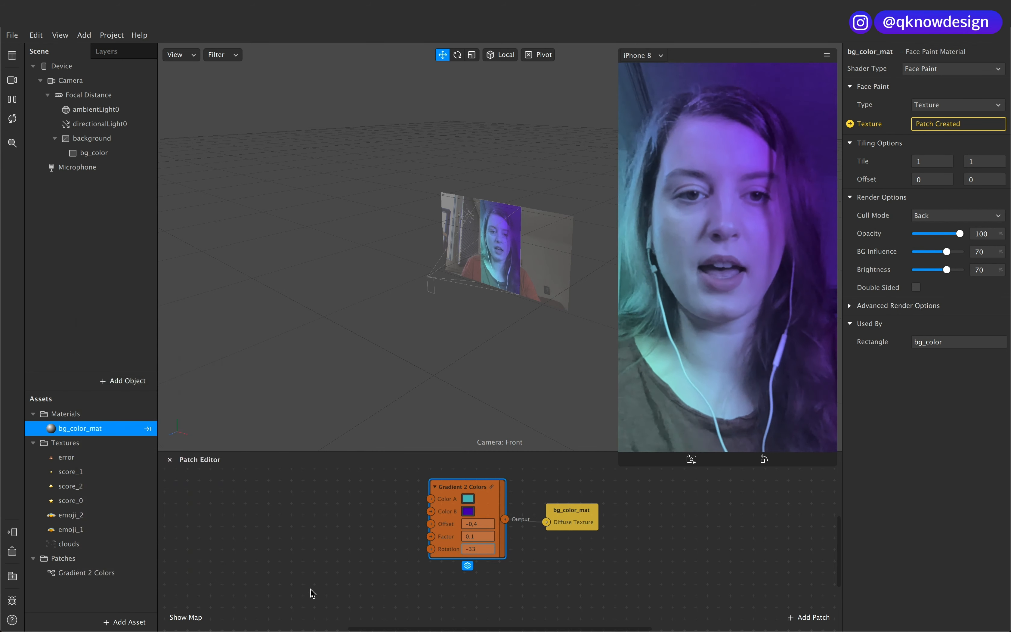
Step: Add a Plane object inside the background canvas
click(101, 139)
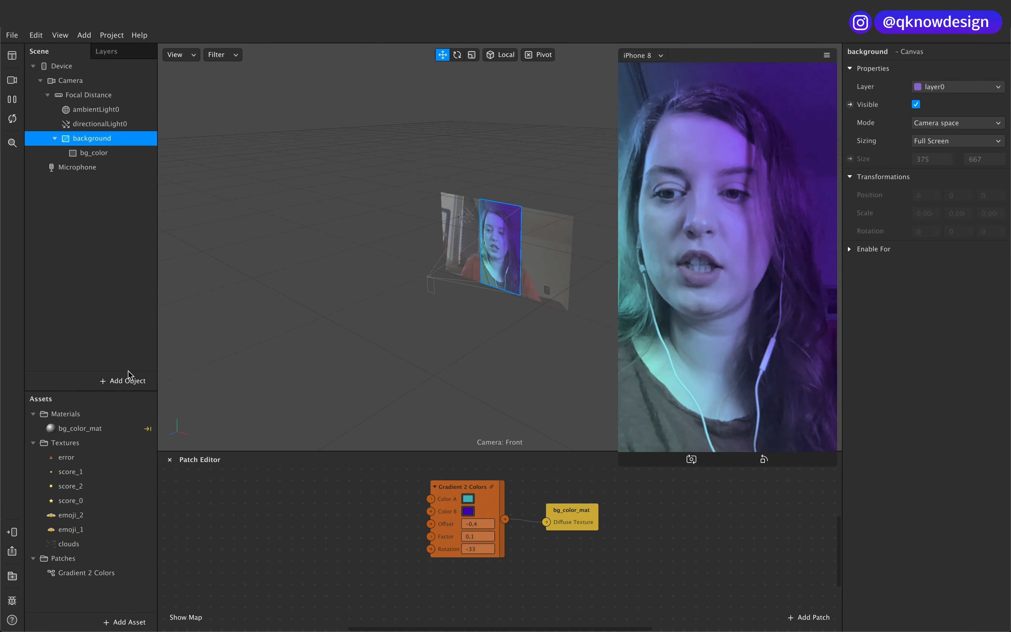
click(125, 384)
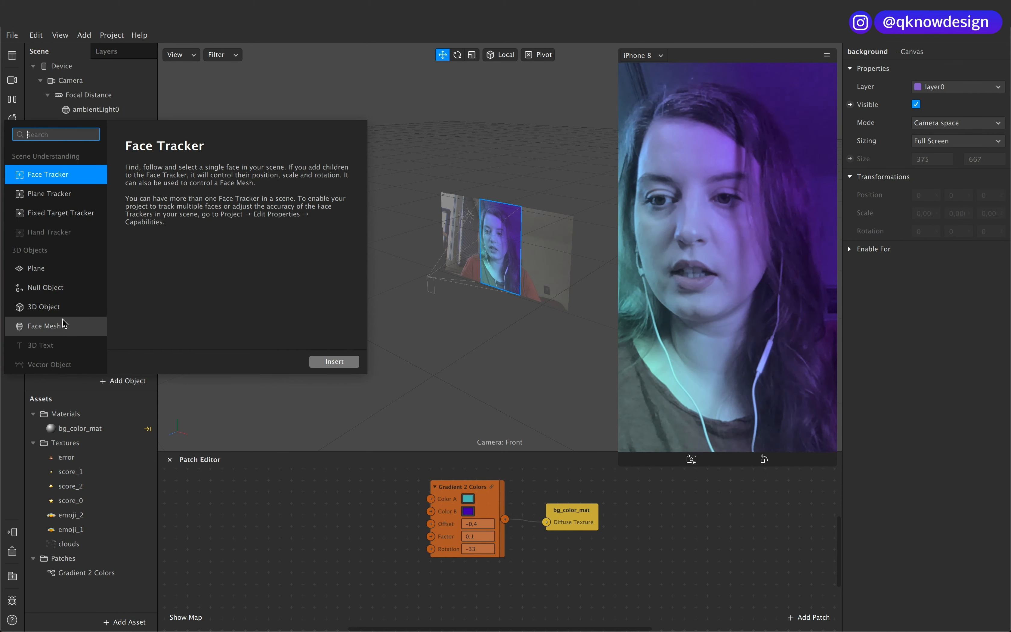
scroll(61, 283, down, 3)
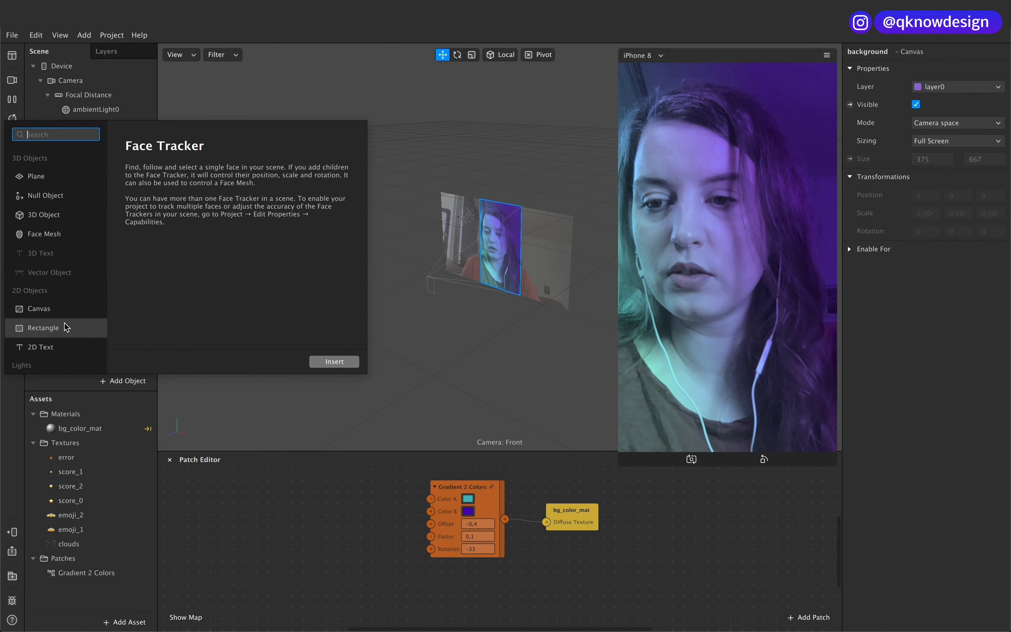
click(60, 176)
click(356, 360)
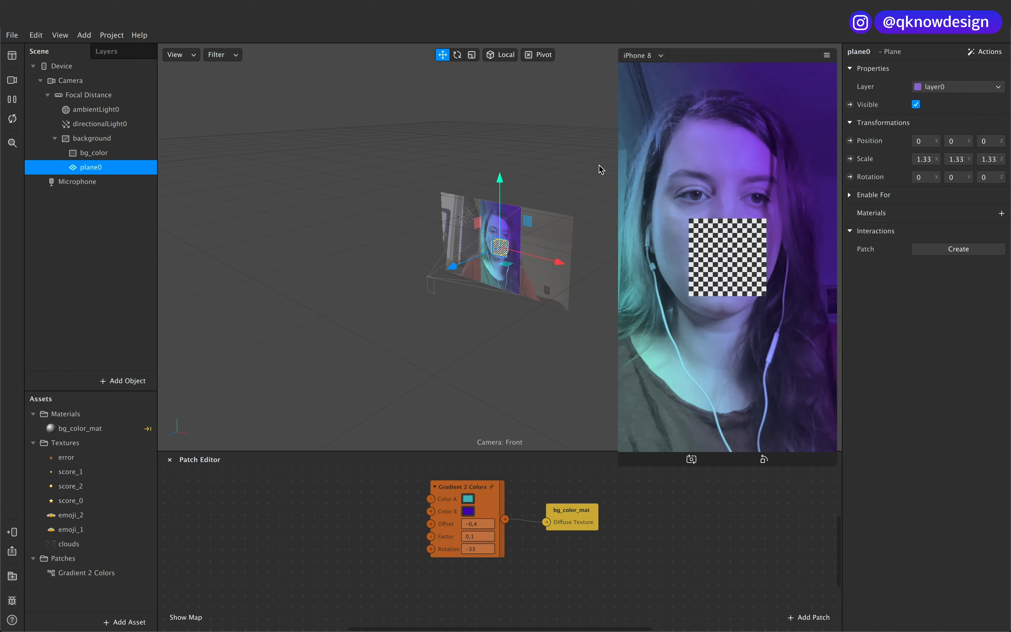
Step: Rename the new plane under the background canvas to cloud
click(92, 138)
click(91, 168)
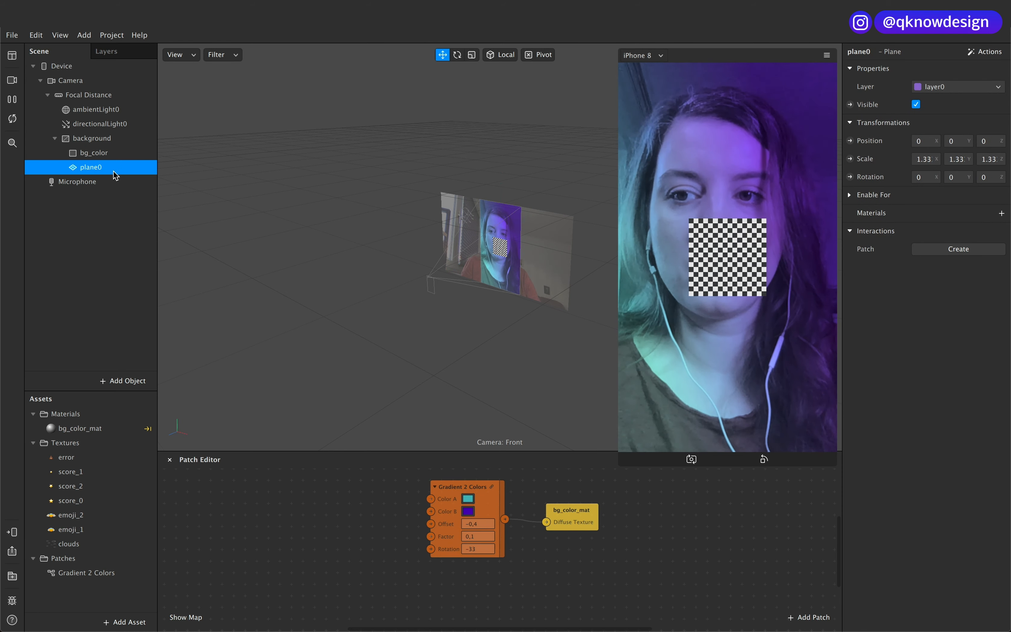
click(114, 169)
text(c loud)
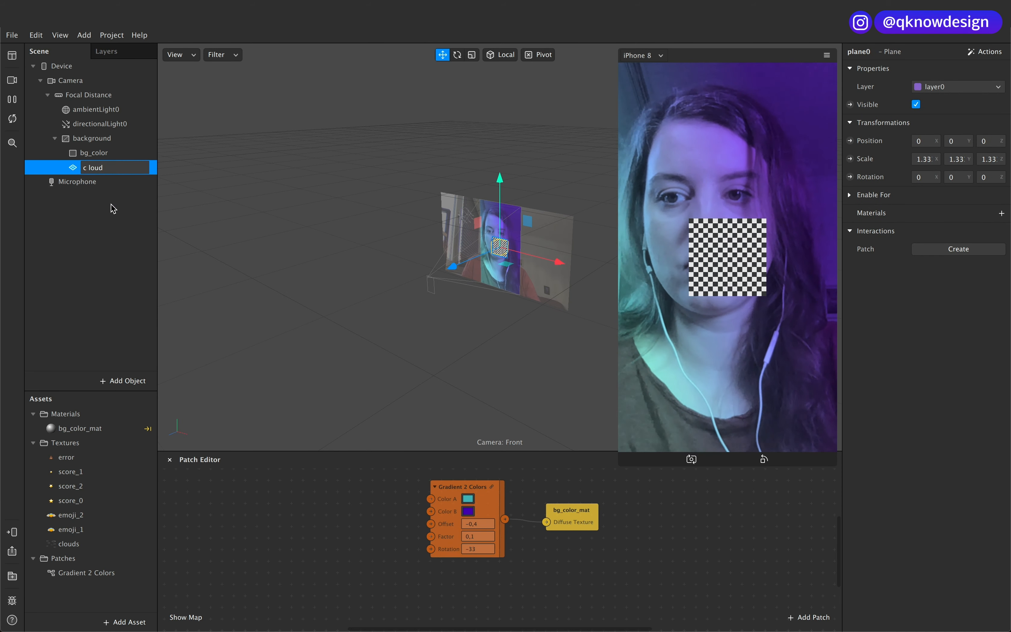
click(88, 168)
key(BackSpace)
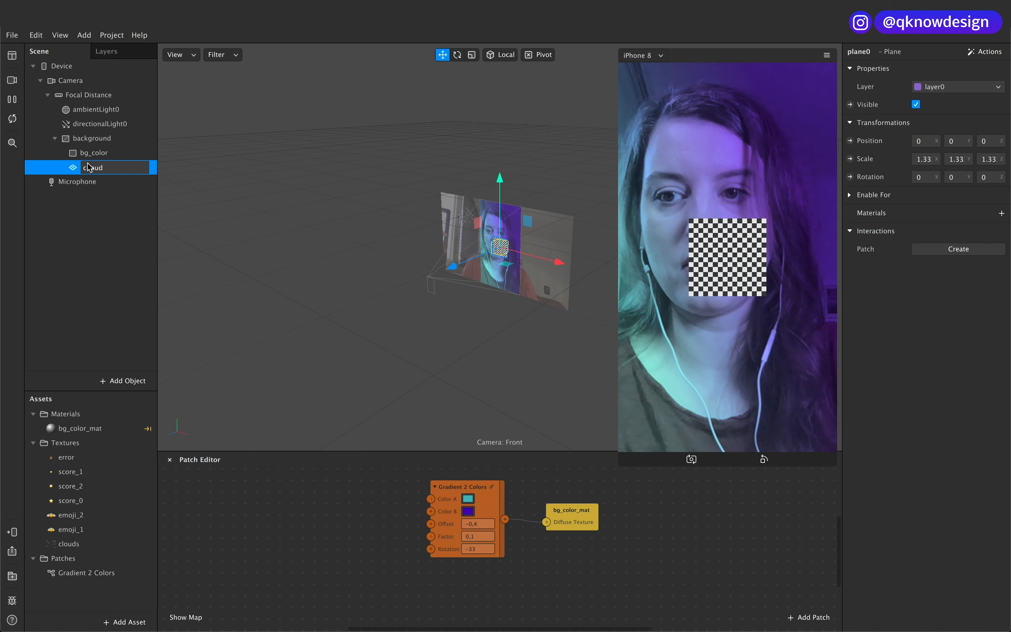
click(108, 172)
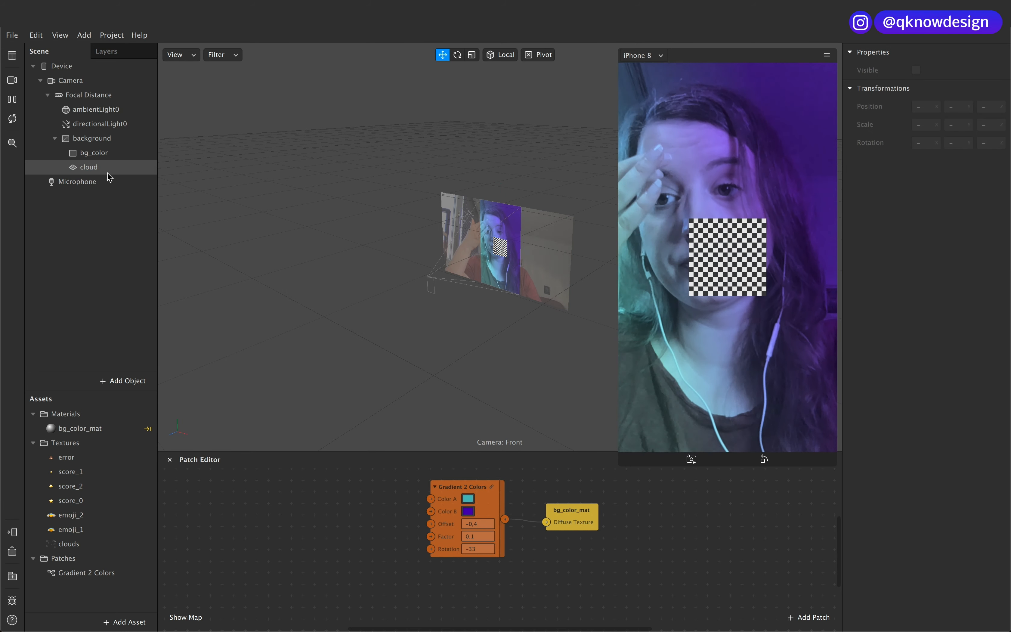
key(ctrl+d)
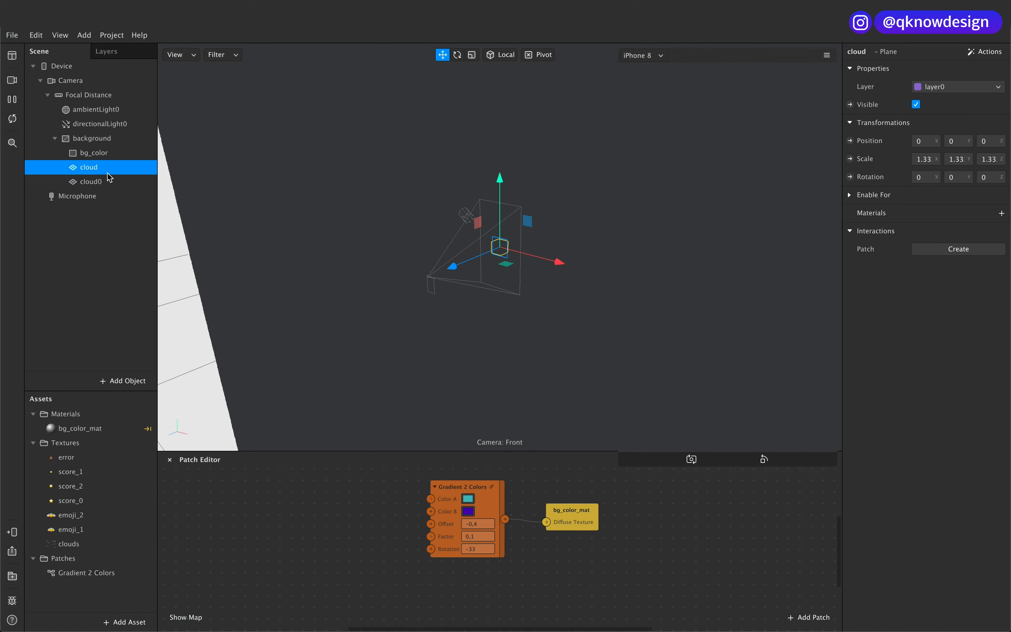
click(108, 185)
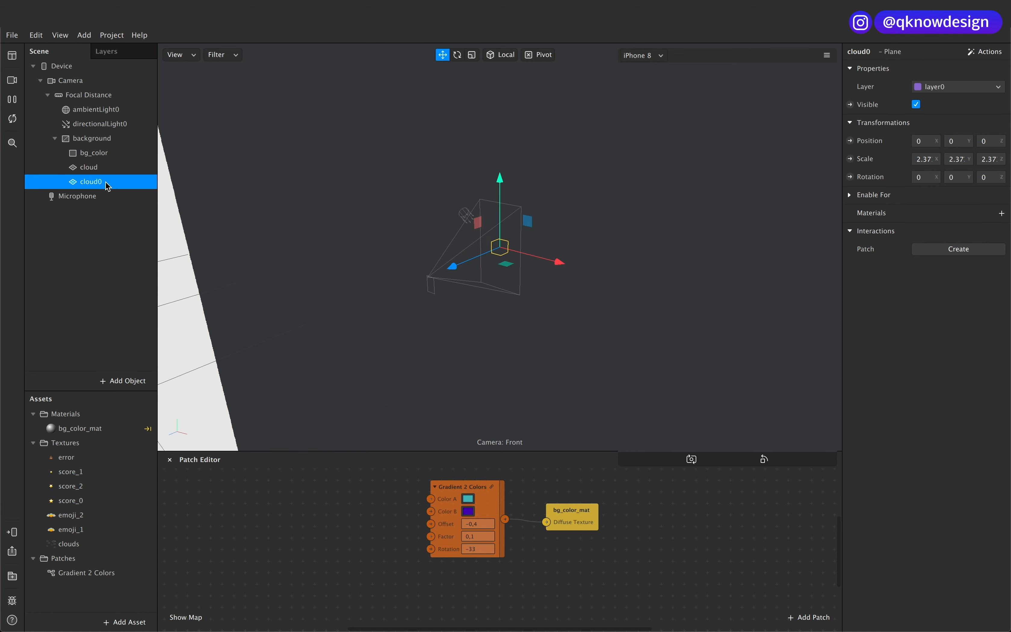
key(Delete)
Step: Add a second Plane inside the background canvas and rename it cloud1
click(100, 138)
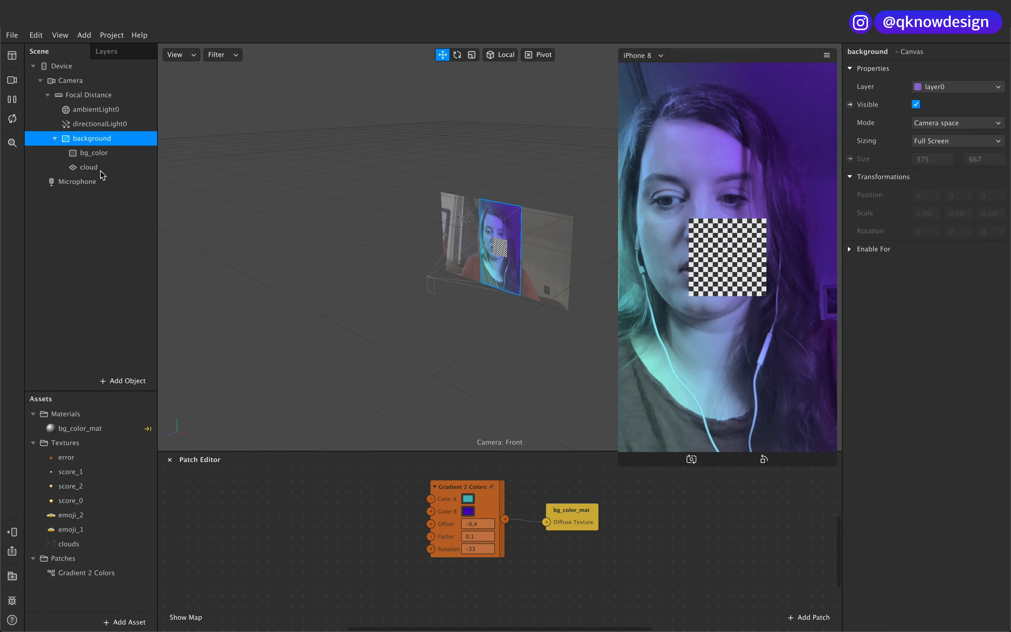
click(145, 385)
click(46, 270)
click(336, 361)
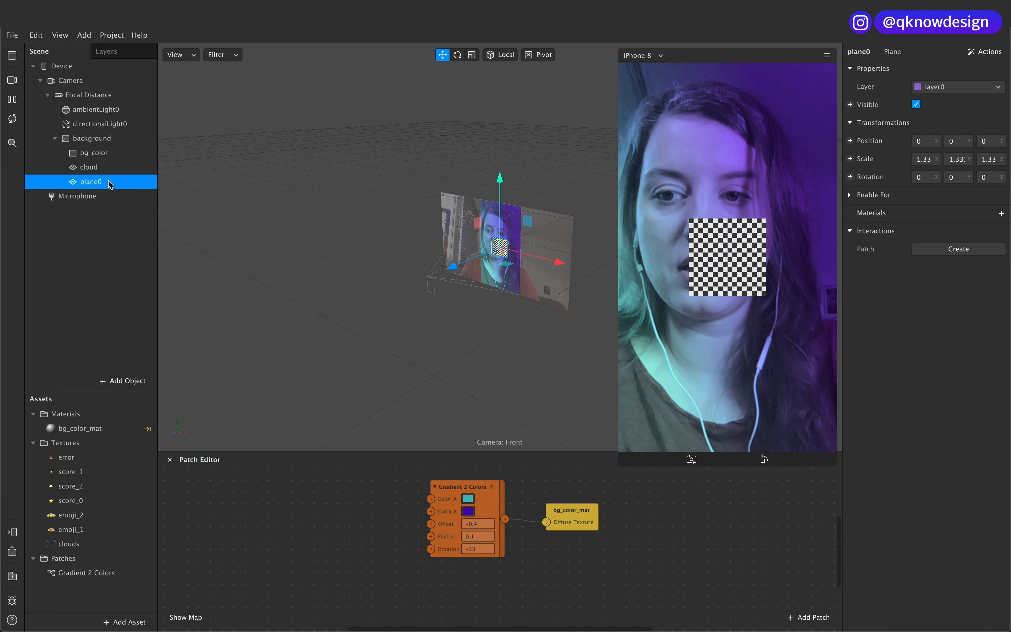
double_click(96, 182)
text(cloud1)
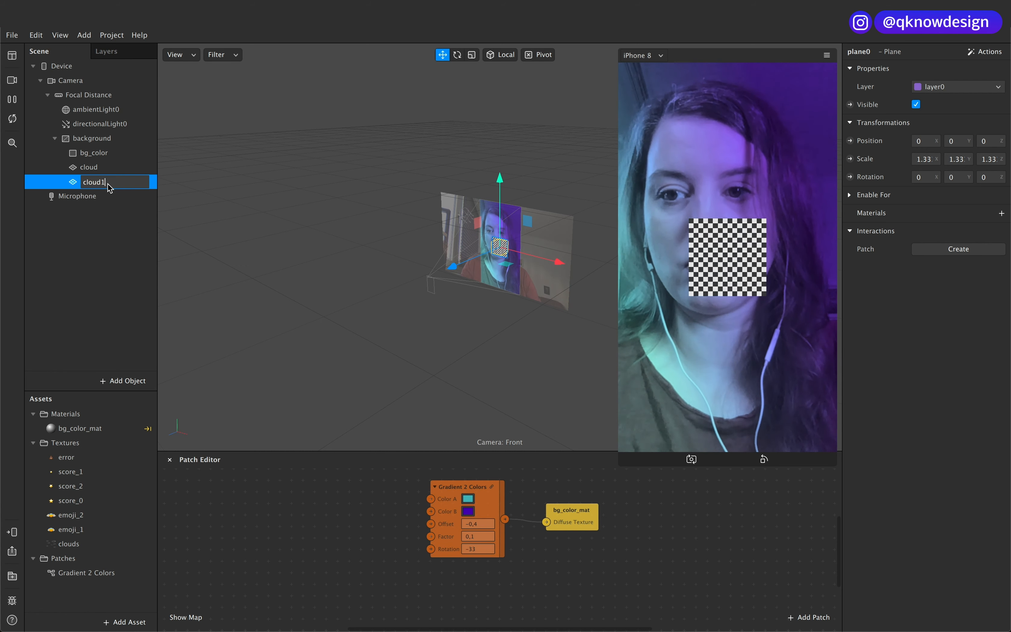
Step: Rename the first cloud plane to cloud0
double_click(106, 168)
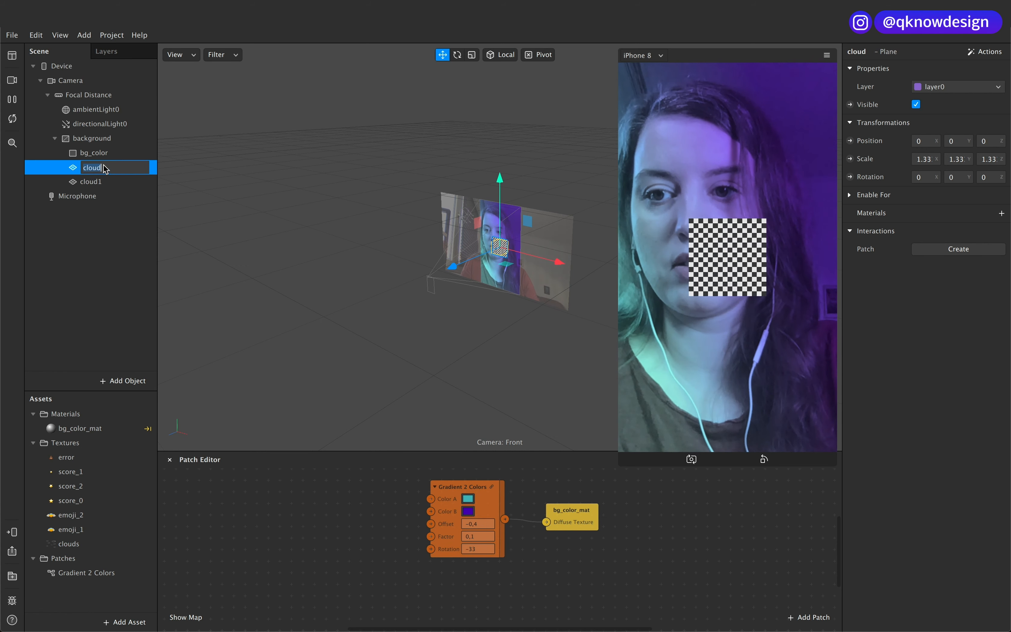
text(0)
click(104, 213)
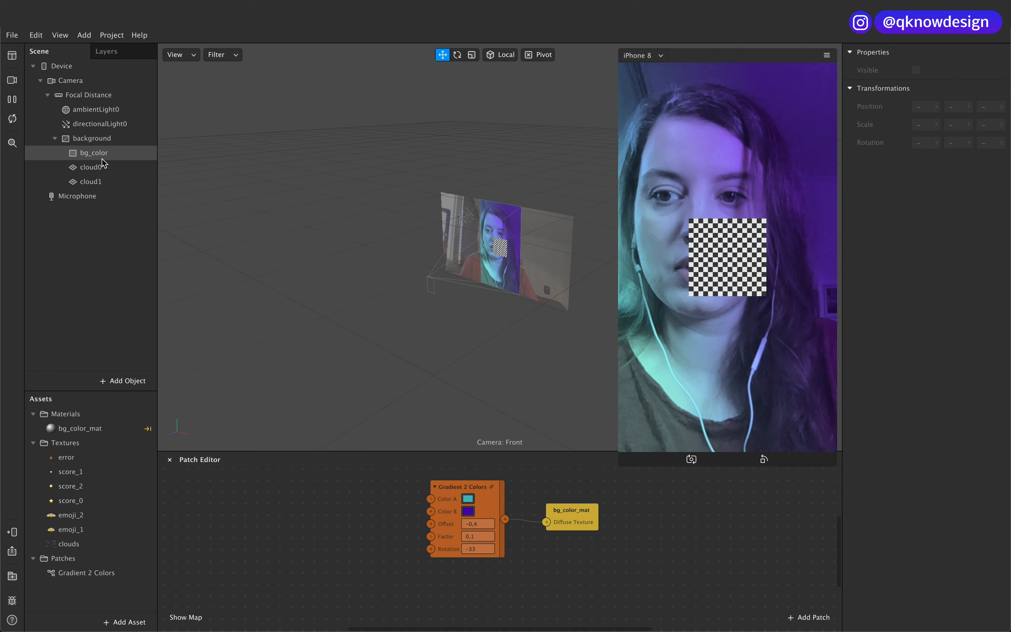
Step: Select the cloud0 plane and widen its properties area so the scale values show in full
click(105, 169)
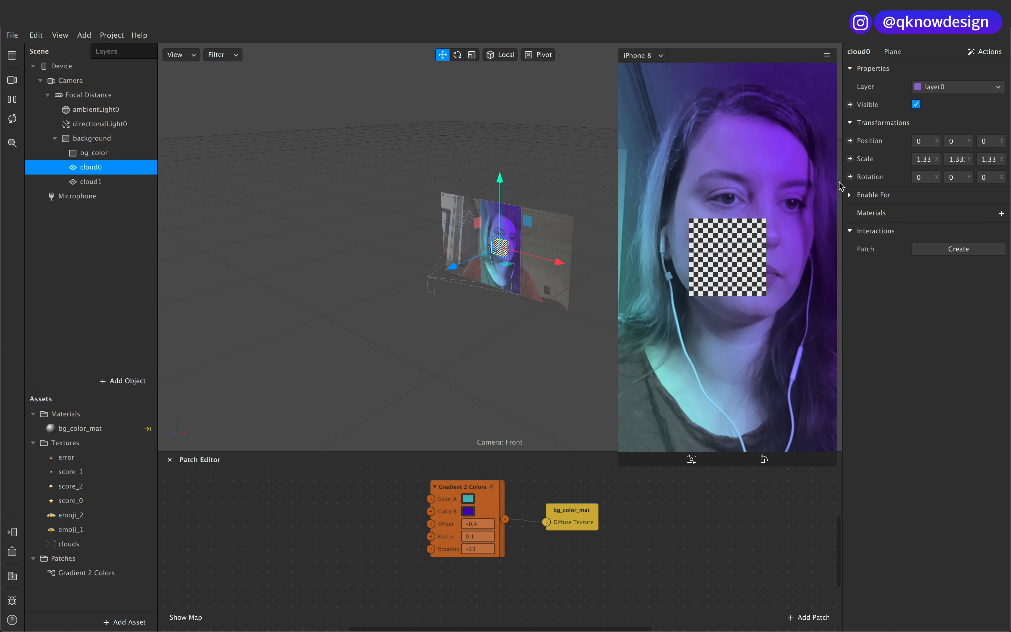
drag(843, 188, 733, 202)
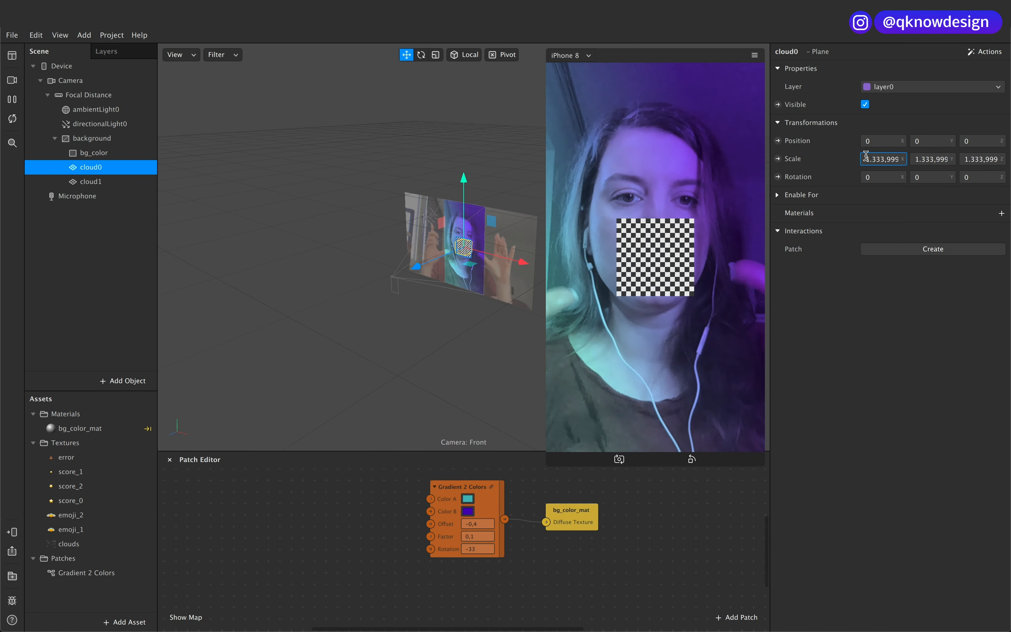
key(Right)
key(Right)
key(Right)
key(Right)
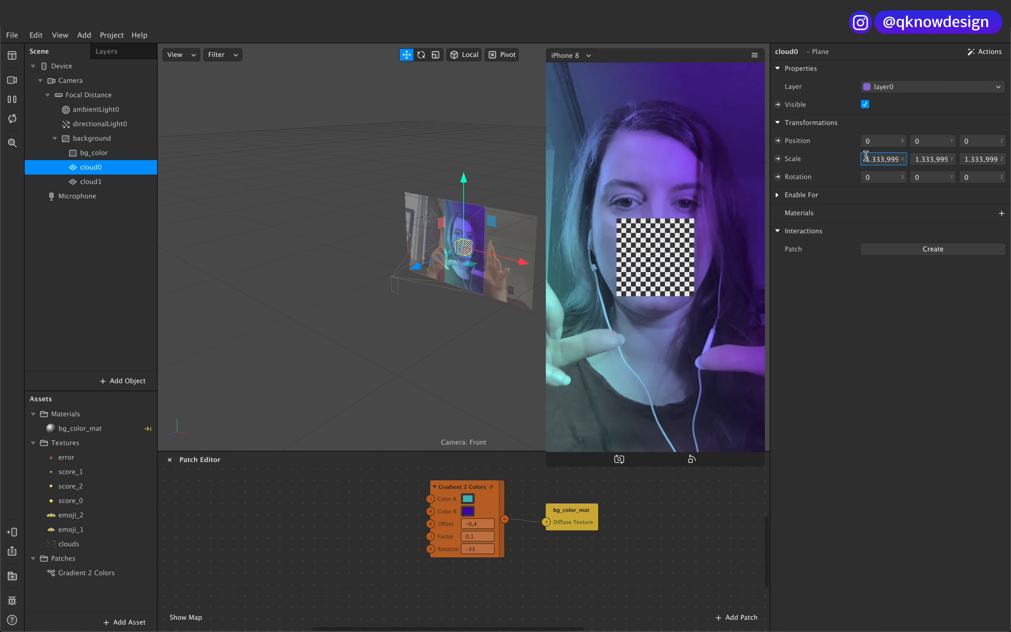
click(133, 382)
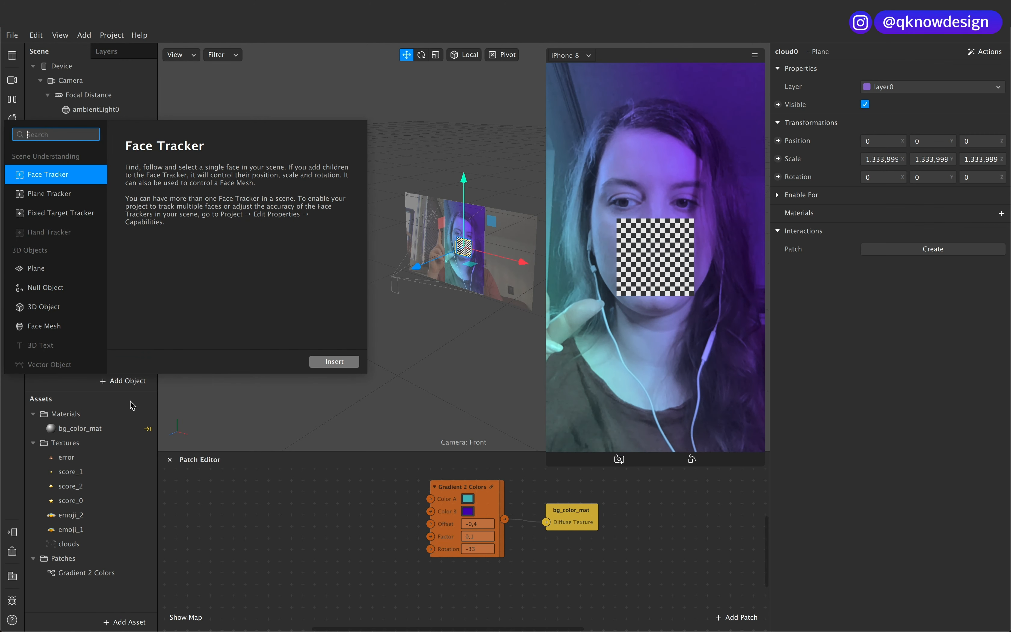
click(90, 383)
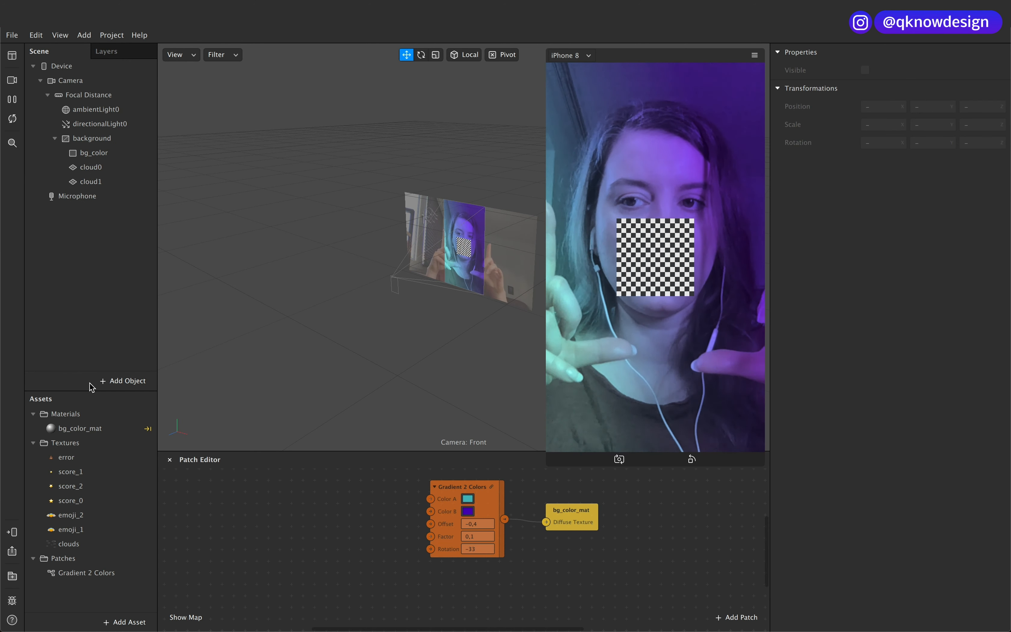
click(93, 153)
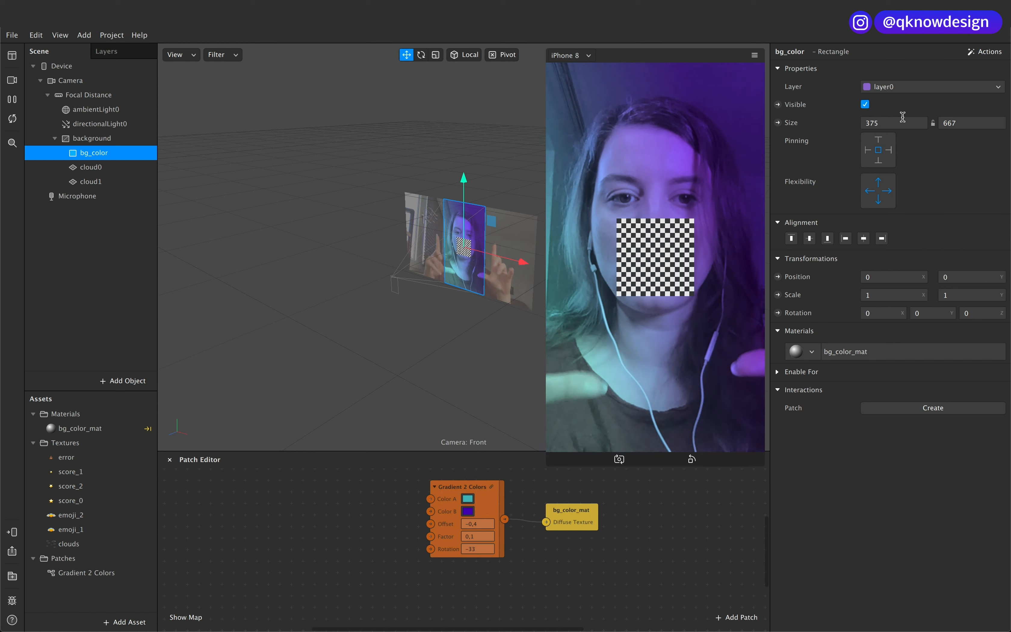
Step: Scale the cloud0 plane to fill the whole canvas, about 3771 in X and 6706 in Y
click(91, 167)
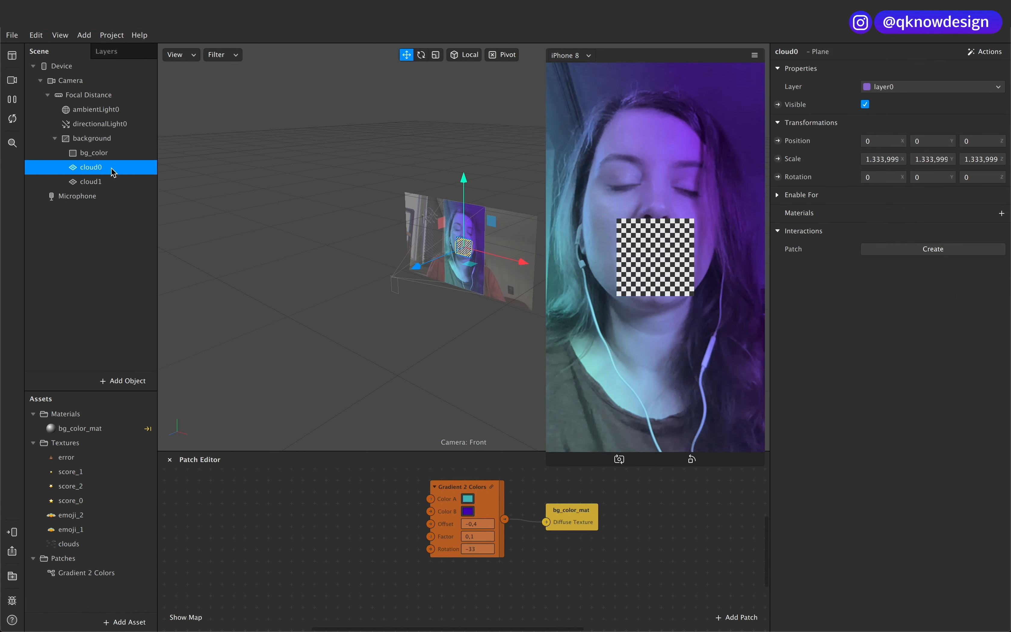
click(864, 159)
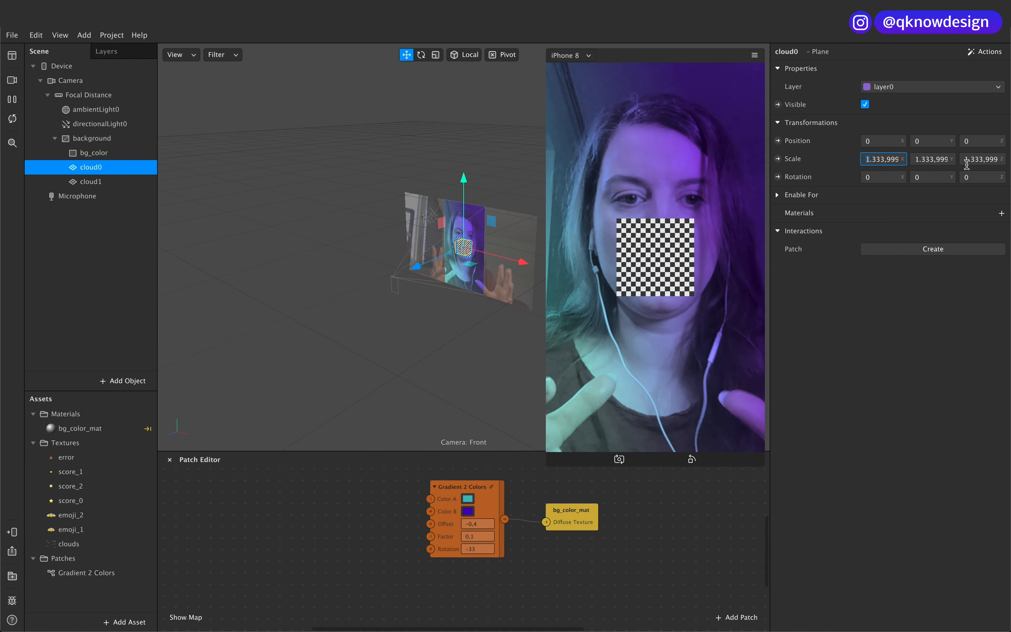
click(436, 55)
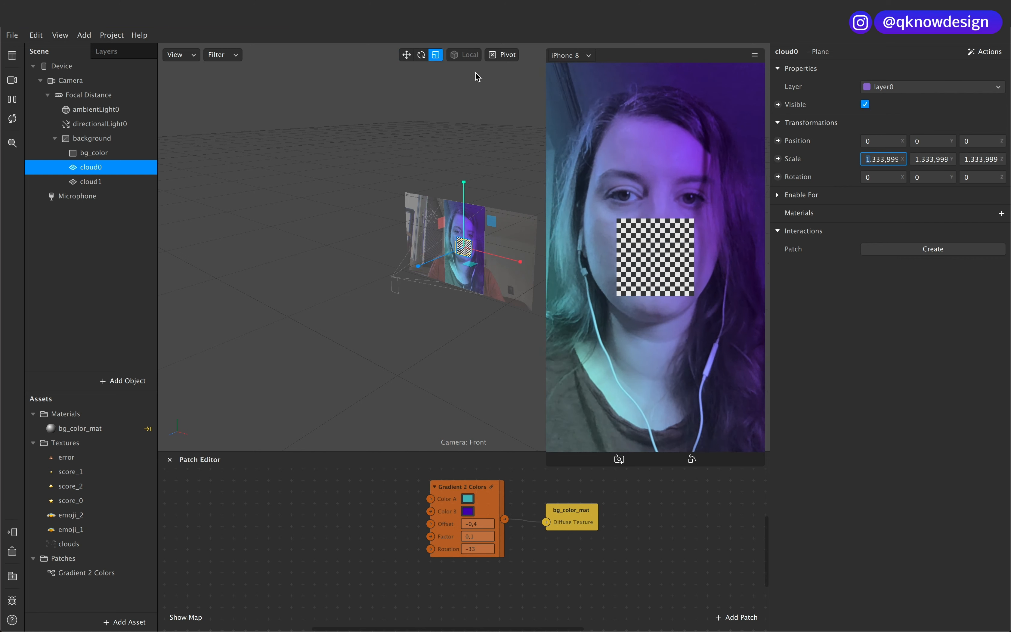
drag(521, 265, 658, 267)
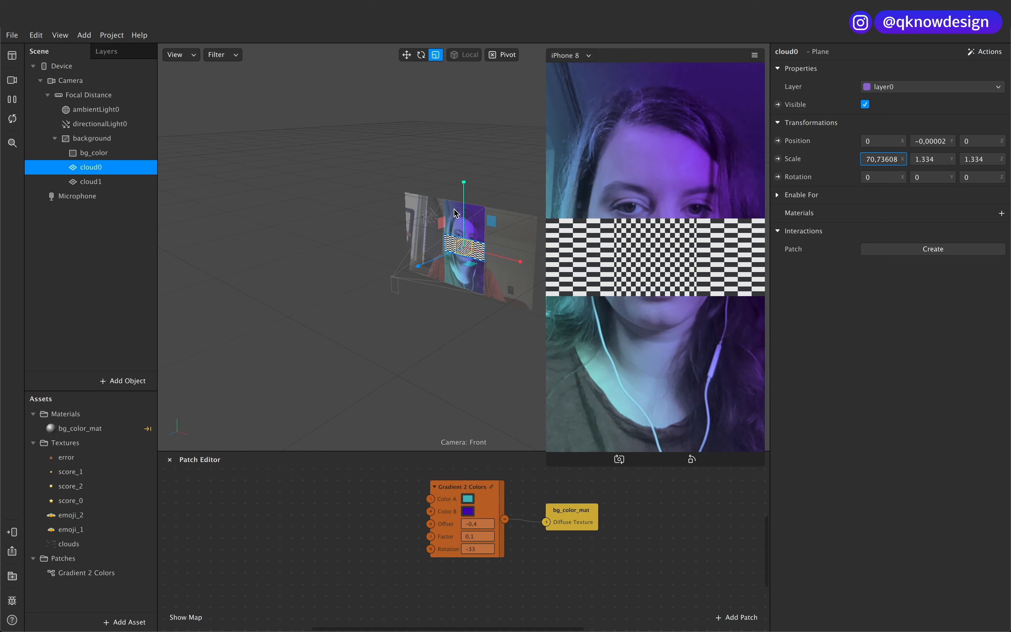
drag(464, 182, 465, 51)
drag(471, 204, 466, 197)
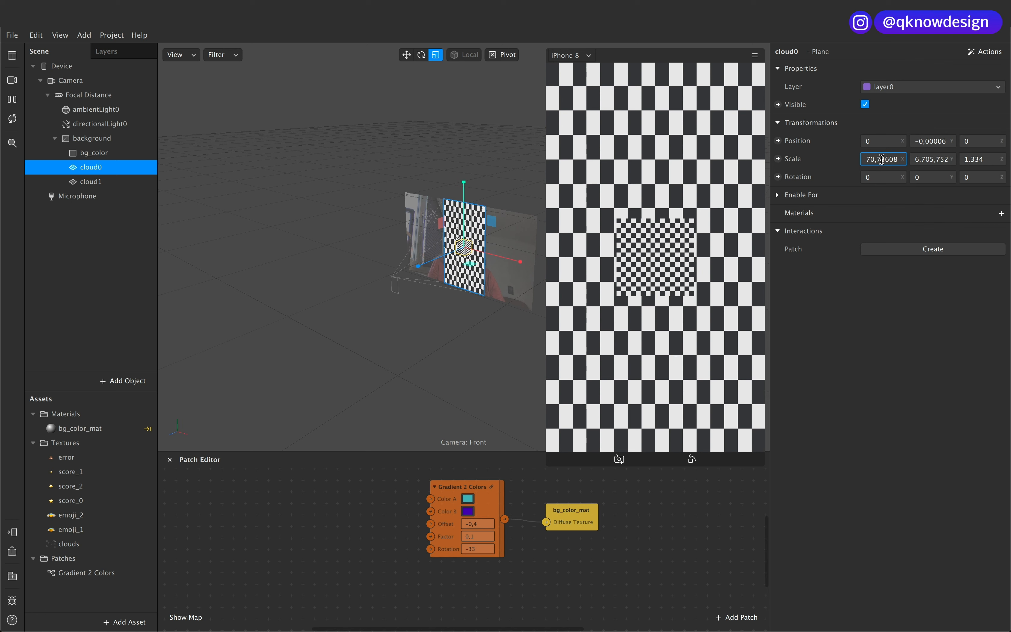
Step: Copy cloud0's X scale value and apply it to the cloud1 plane
key(Left)
key(Left)
key(Left)
drag(868, 158, 905, 161)
click(84, 184)
click(884, 161)
key(ctrl+a)
text(70,73608)
click(917, 160)
Step: Copy cloud0's Y scale value to the cloud1 plane so both planes have matching width and height
click(129, 167)
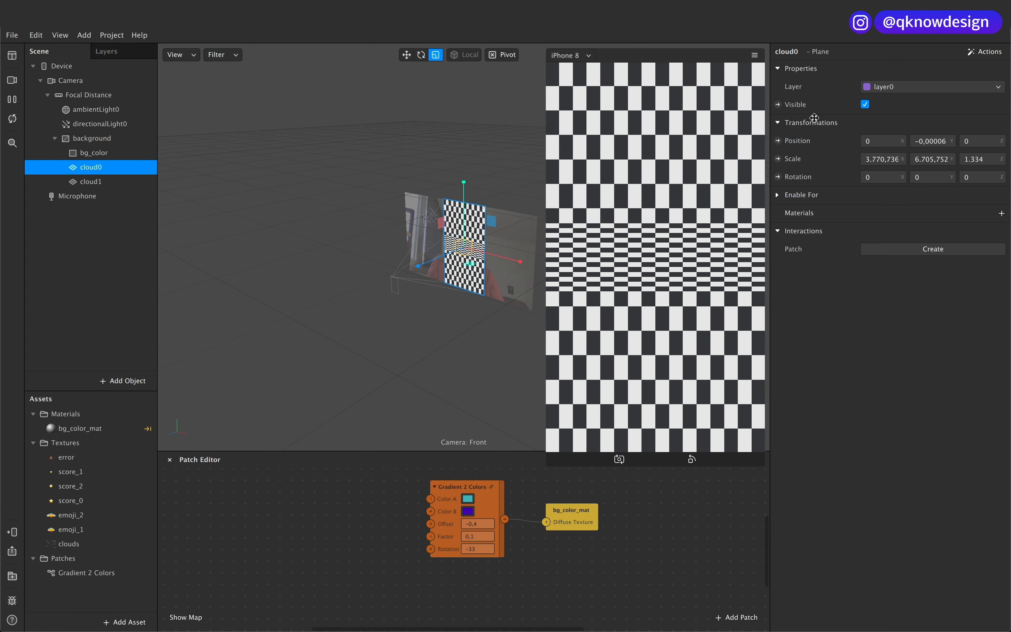
click(935, 159)
key(ctrl+a)
key(super+c)
click(116, 184)
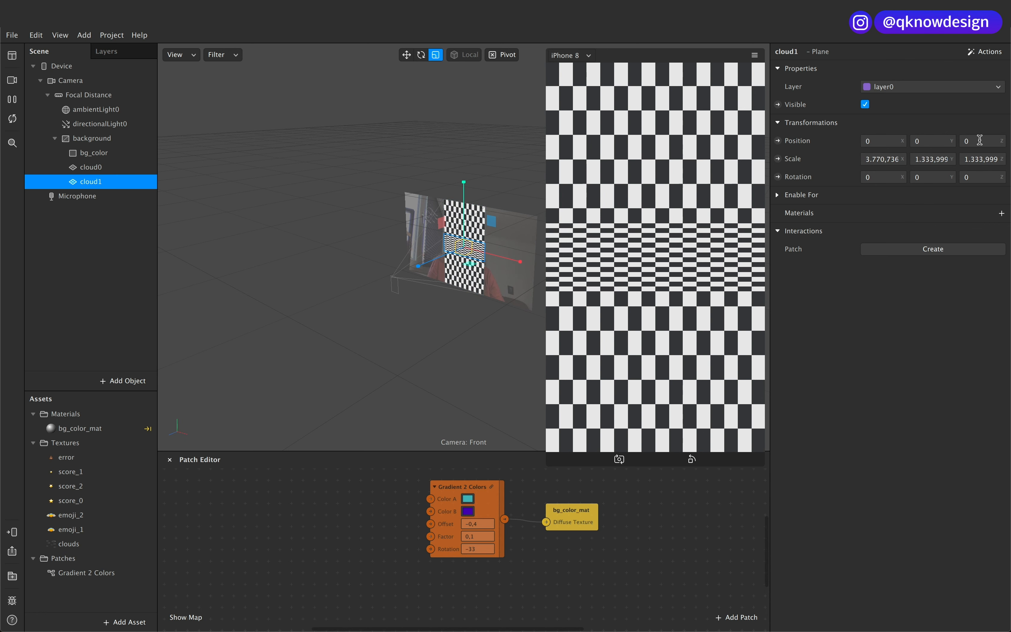
click(932, 159)
key(ctrl+a)
key(super+v)
click(894, 159)
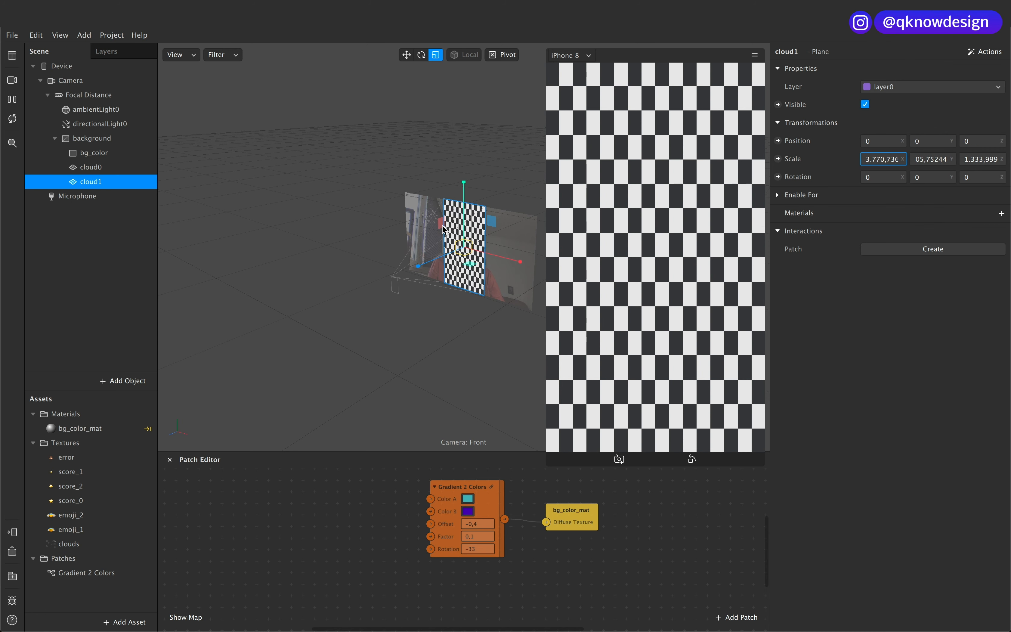
Step: Create a new material on the cloud0 plane and rename it cloud_mat
click(100, 169)
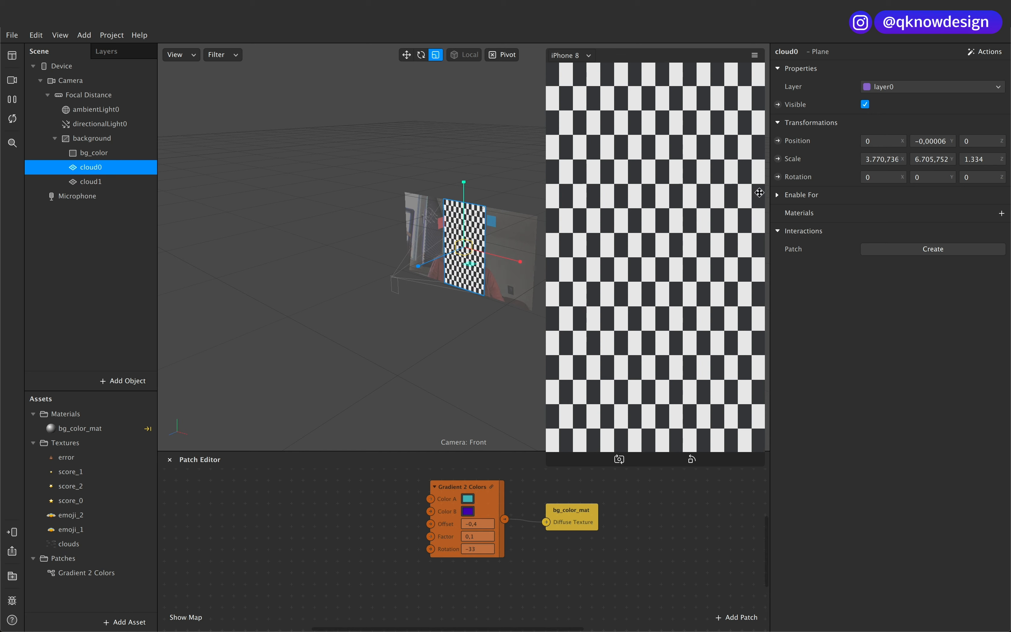
click(1002, 214)
click(953, 251)
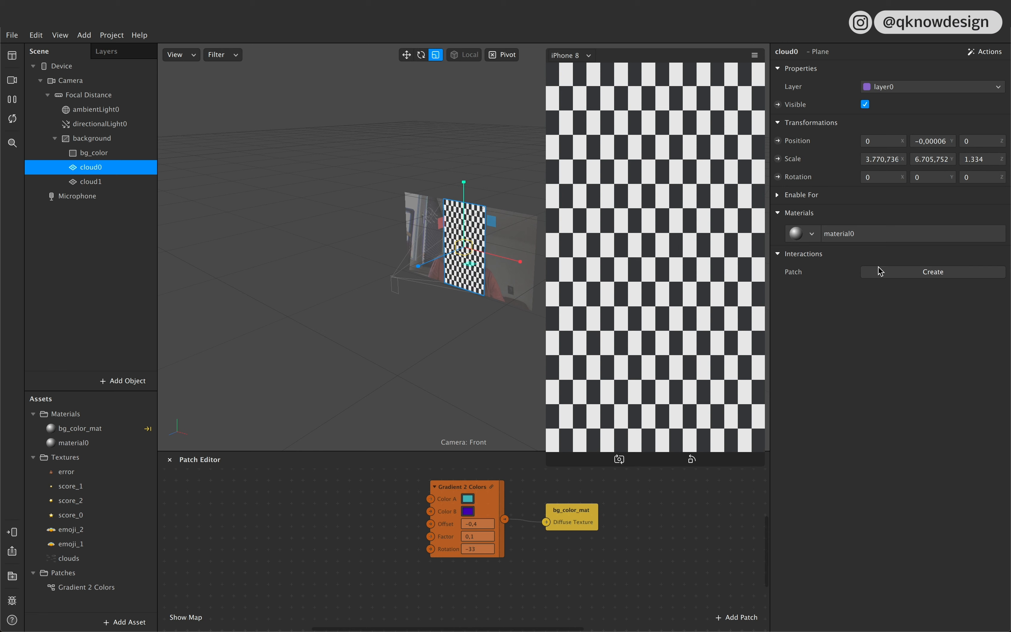
double_click(77, 443)
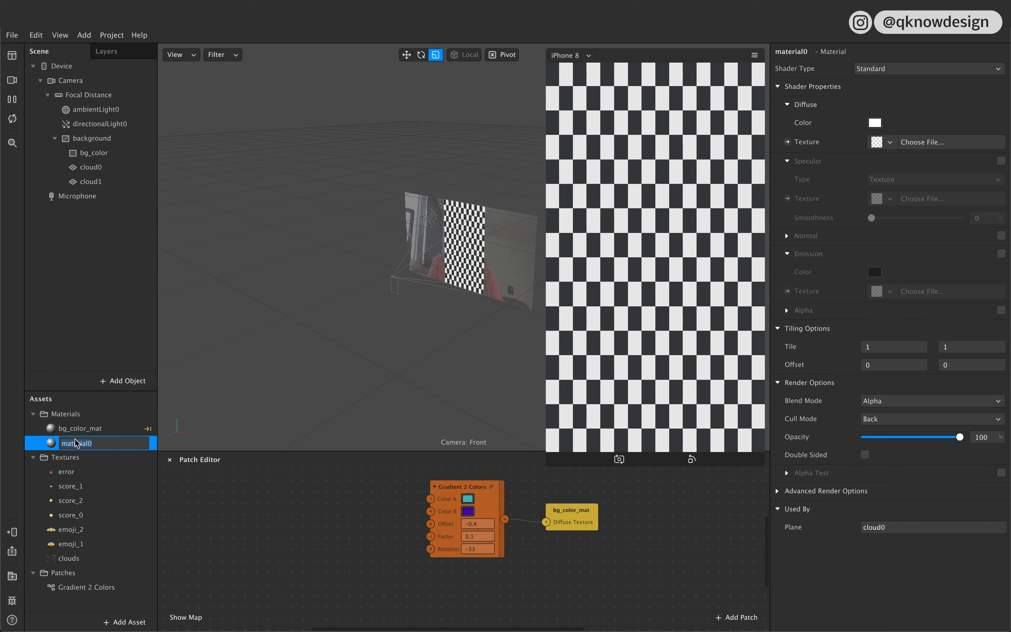
text(cloud_mat)
key(Return)
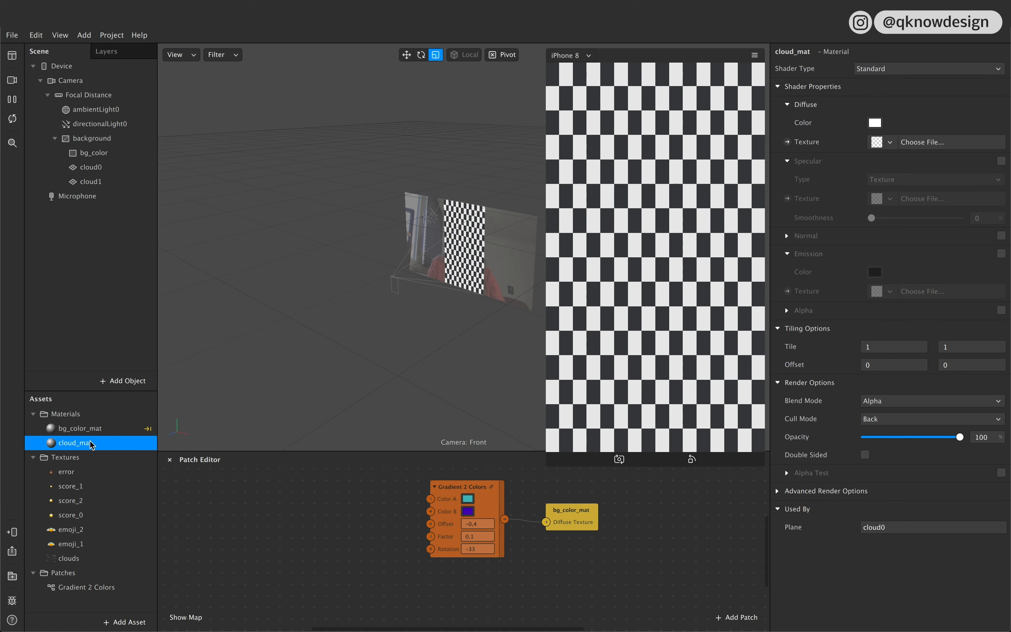
Step: Set cloud_mat's shader type to Flat and use clouds as its diffuse texture
click(898, 70)
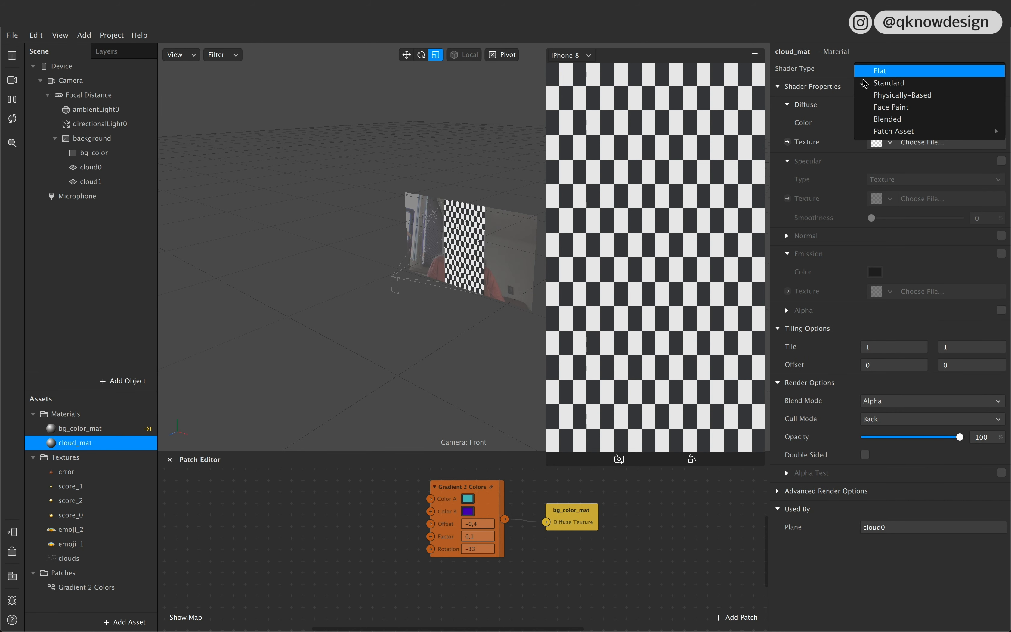
click(869, 71)
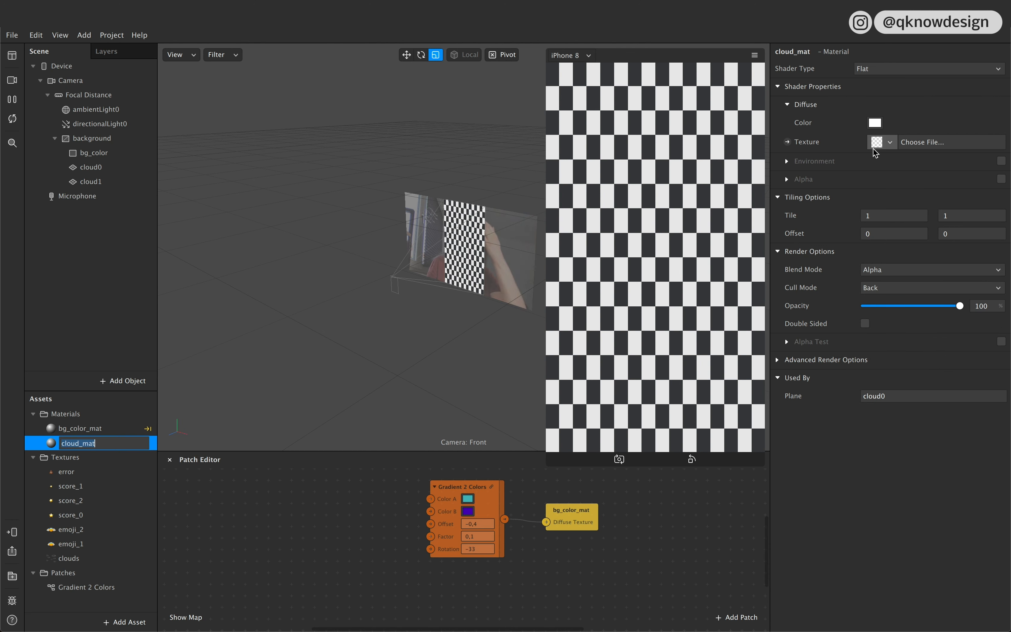
click(890, 142)
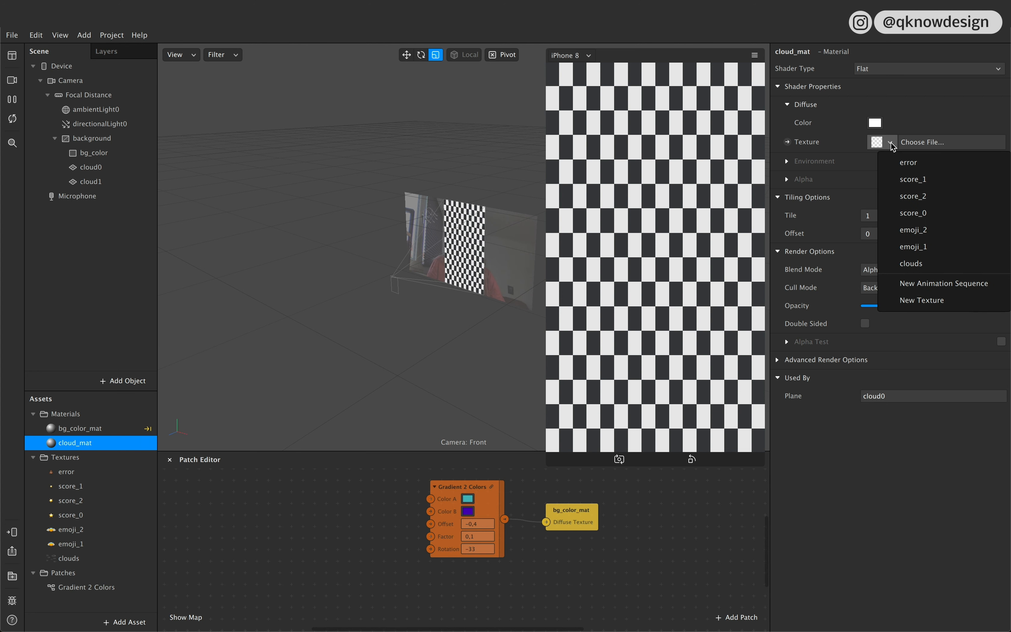
click(937, 264)
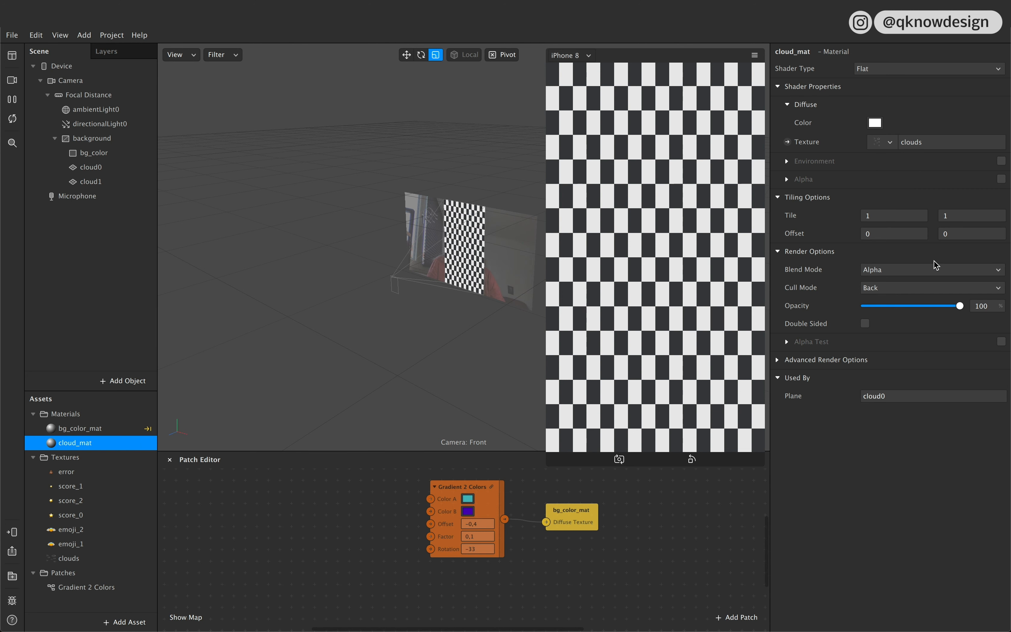
Step: Assign the existing cloud_mat material to the cloud1 plane
click(114, 167)
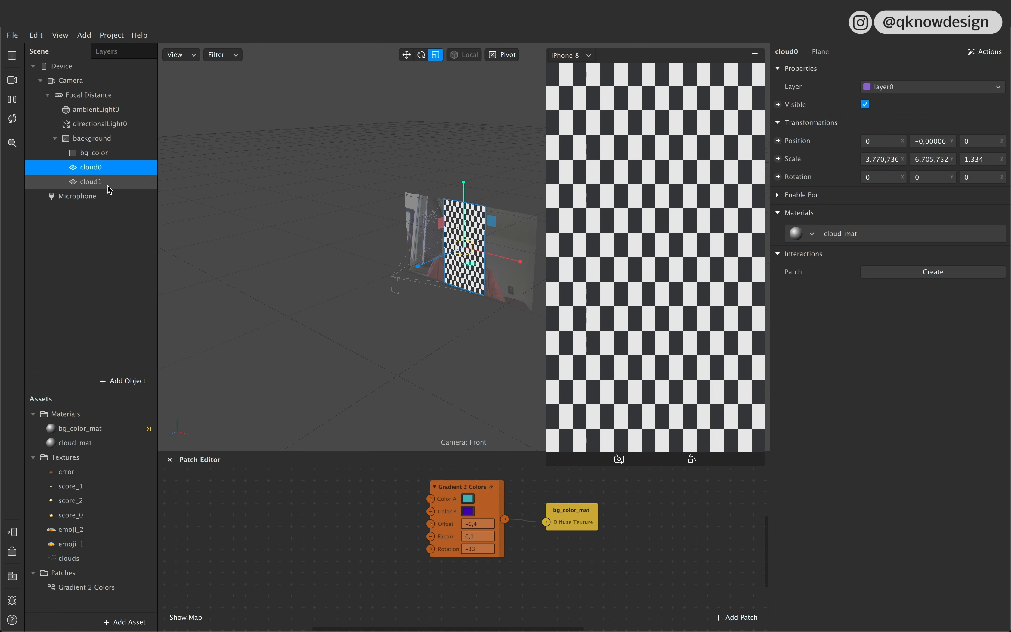
shift+click(107, 186)
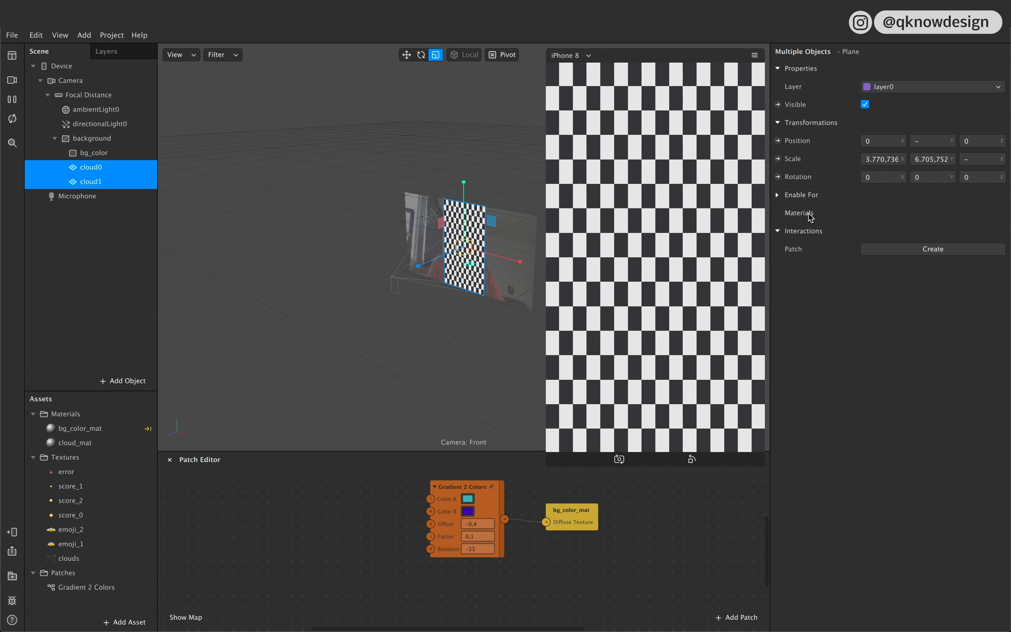
click(92, 230)
click(108, 185)
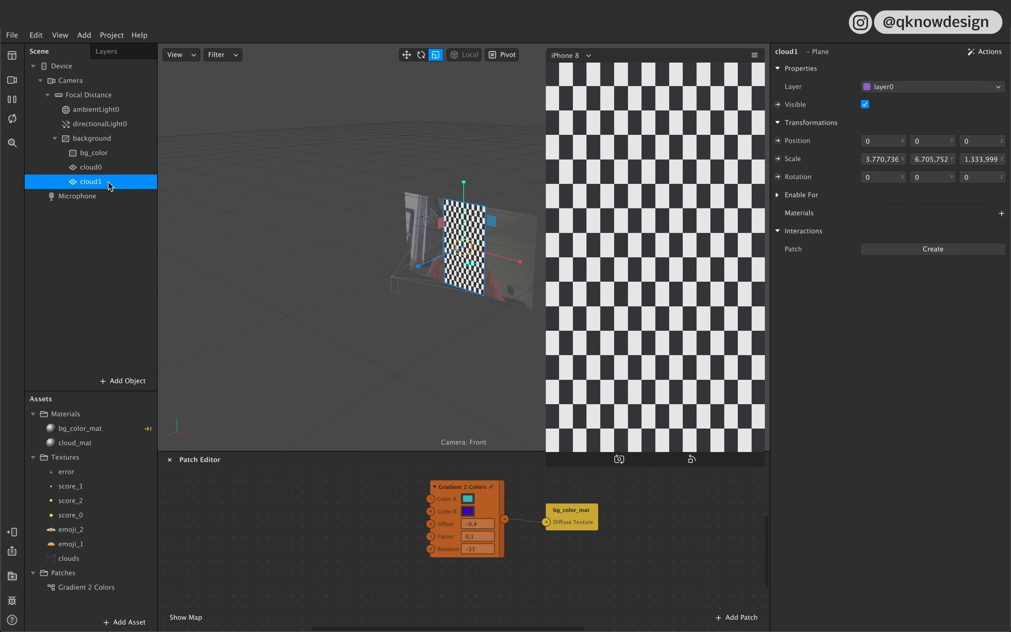
click(1002, 213)
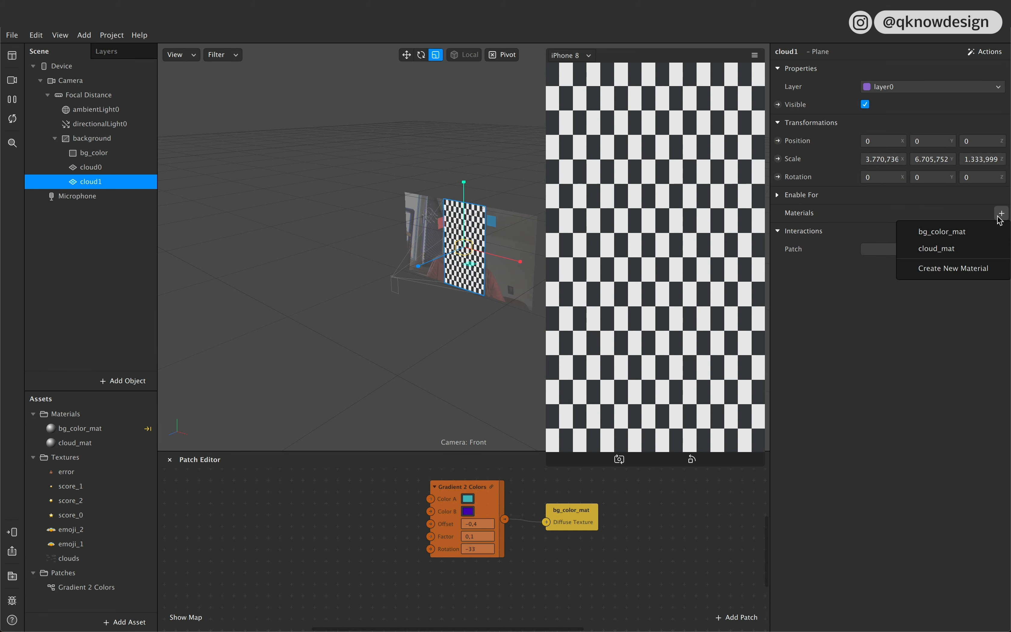
click(955, 253)
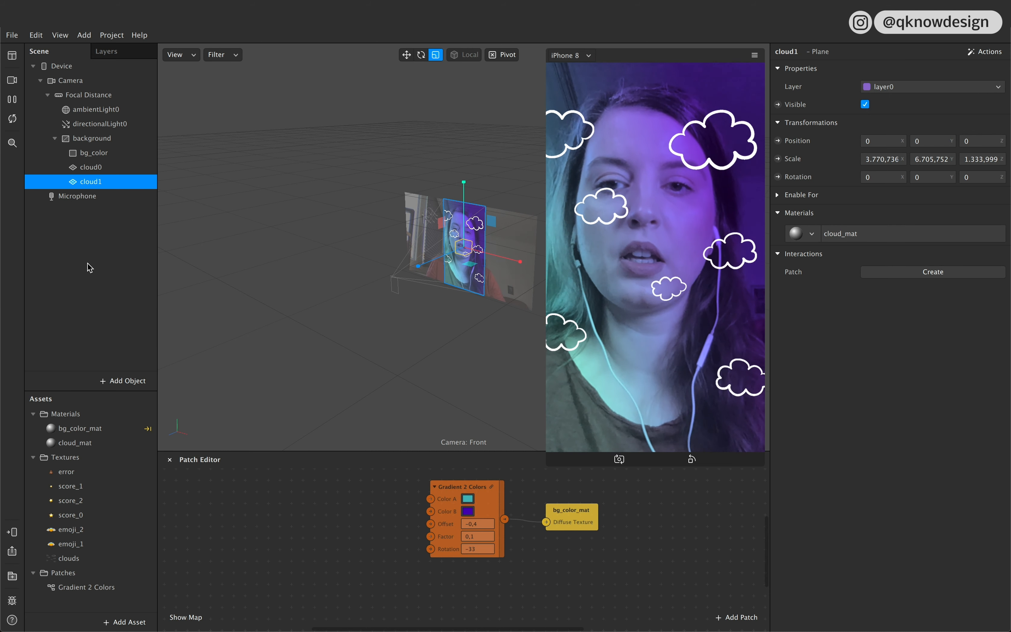
click(91, 234)
click(92, 167)
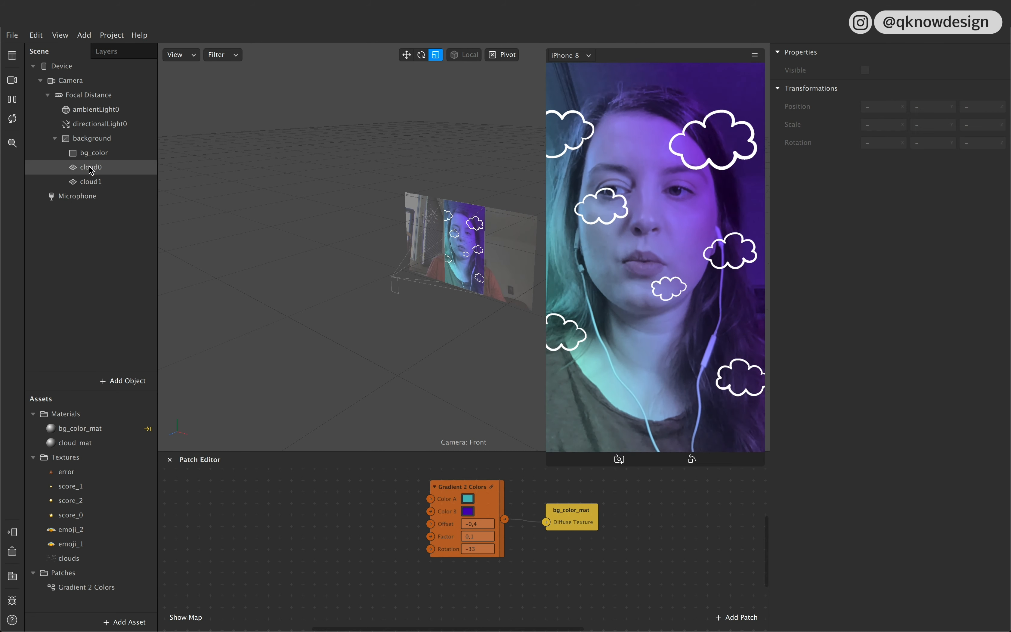
click(93, 182)
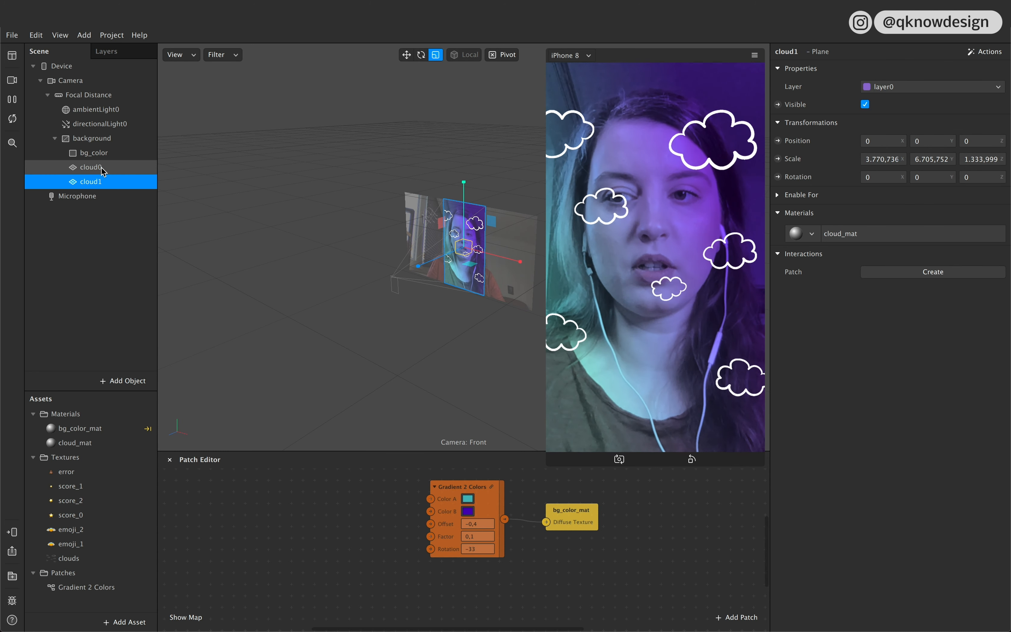
click(102, 168)
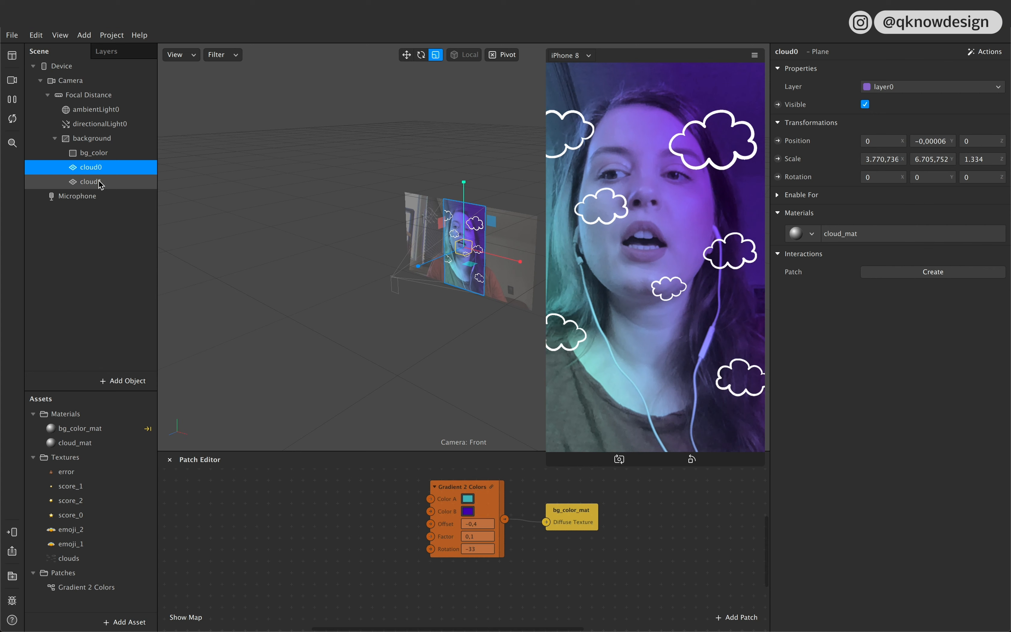
Step: Move the cloud1 plane up directly above cloud0, to a Y position of about 674
click(100, 182)
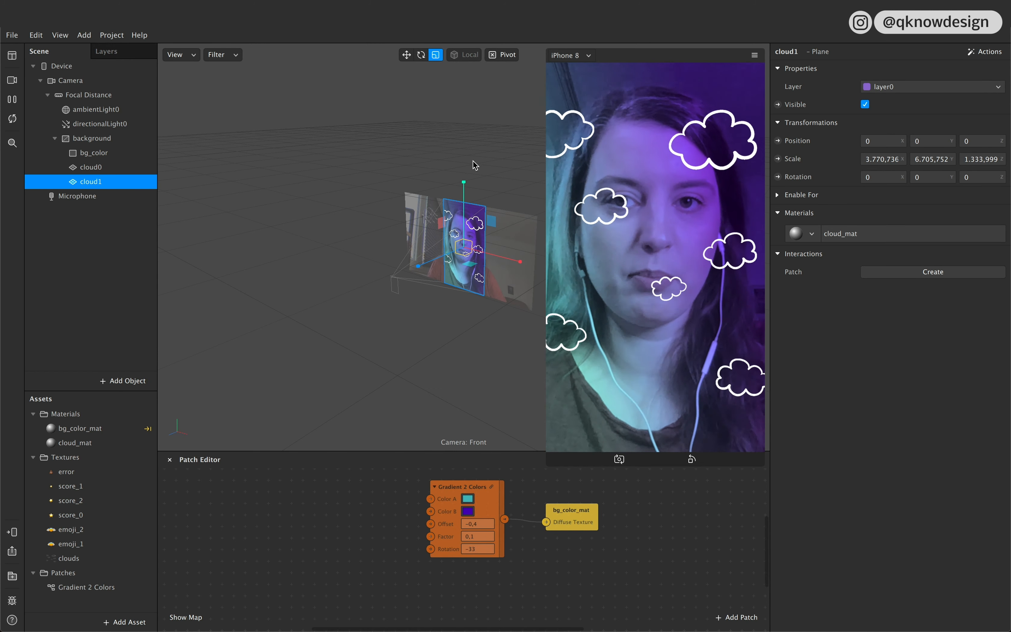
click(407, 55)
drag(465, 207, 475, 107)
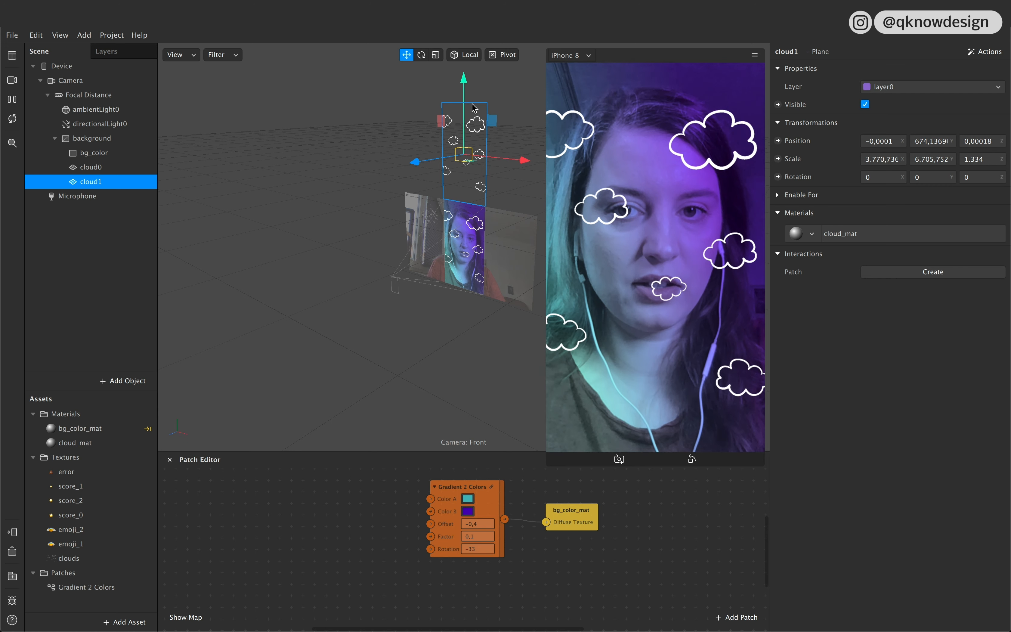
Step: Add a Screen Tap patch in the empty area below the gradient patches
scroll(413, 545, right, 1)
scroll(413, 545, down, 1)
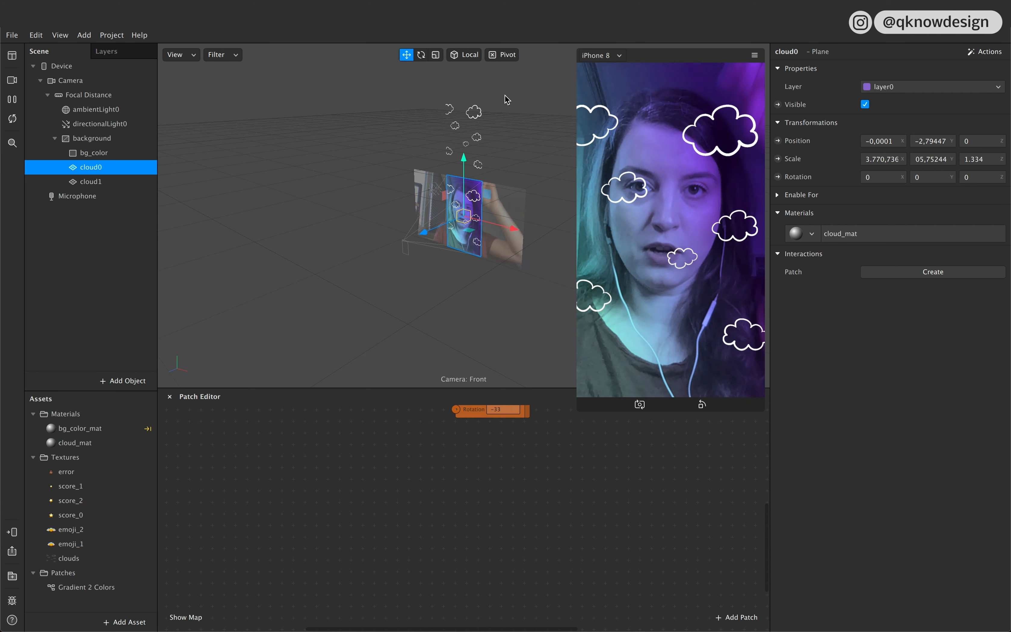
double_click(342, 507)
text(scr)
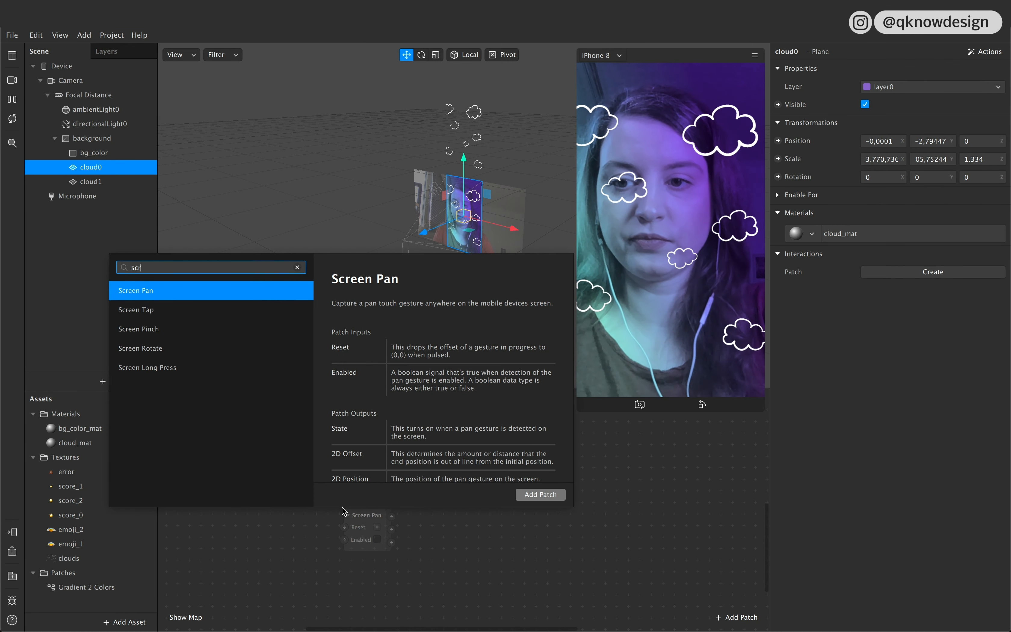
key(Down)
key(Return)
Step: Add a Switch patch fed by the Screen Tap output through its Flip input
mouse_move(388, 525)
mouse_down()
mouse_move(348, 508)
mouse_move(396, 508)
mouse_up()
text(sw)
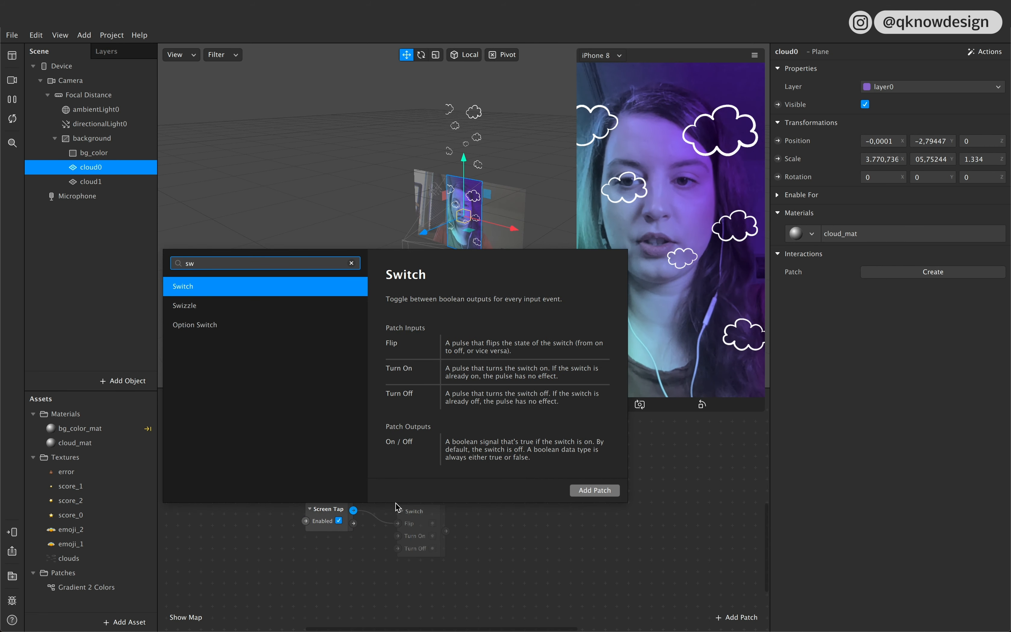
key(Return)
Step: Add a Value patch connected to the Switch output and rename it Play
drag(418, 518, 474, 504)
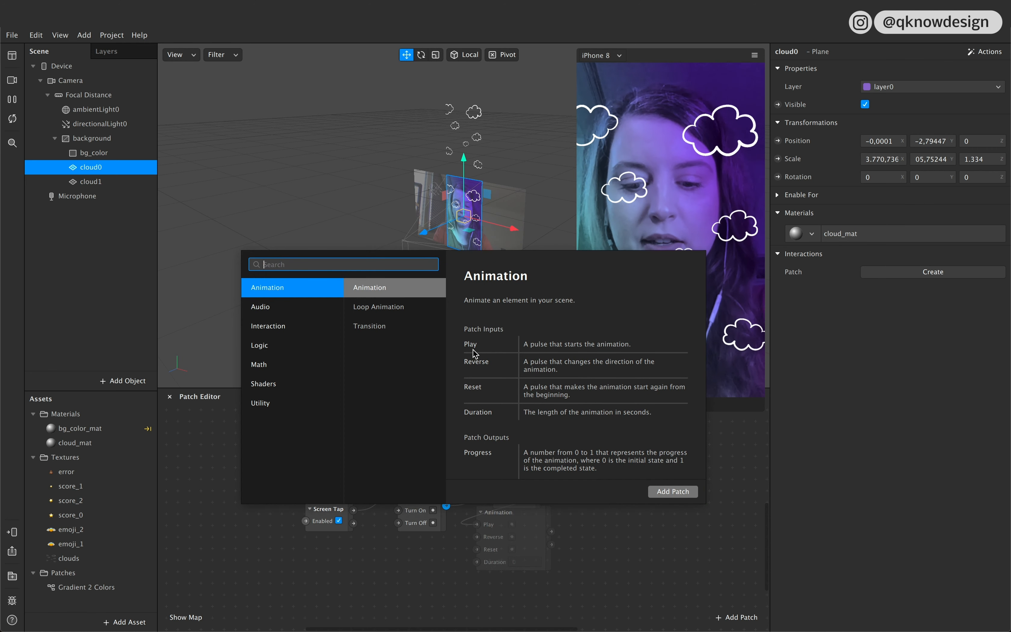
text(val)
key(Return)
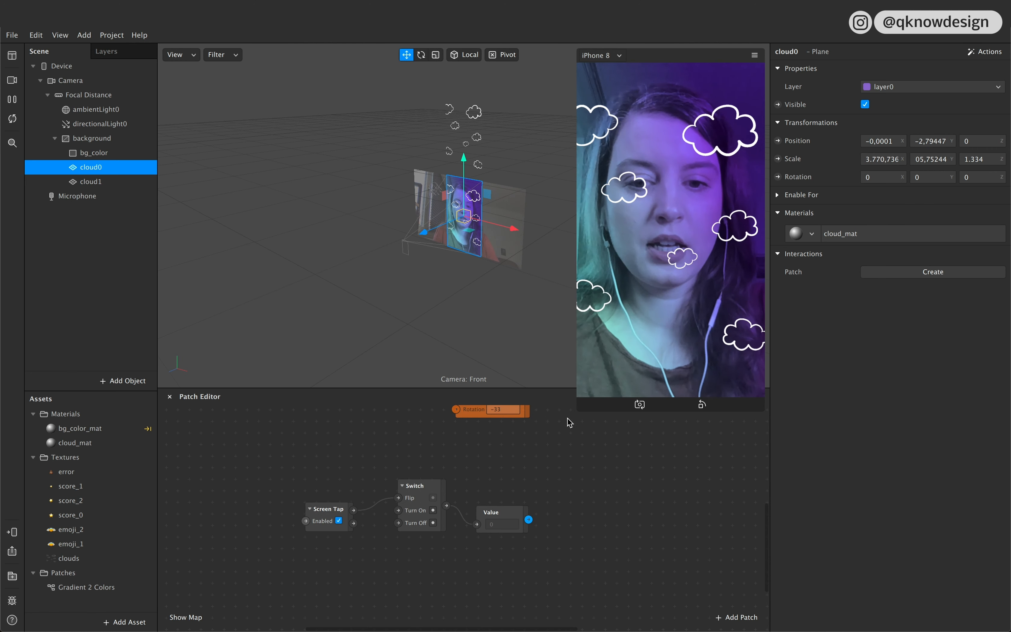
double_click(491, 514)
text(Ro)
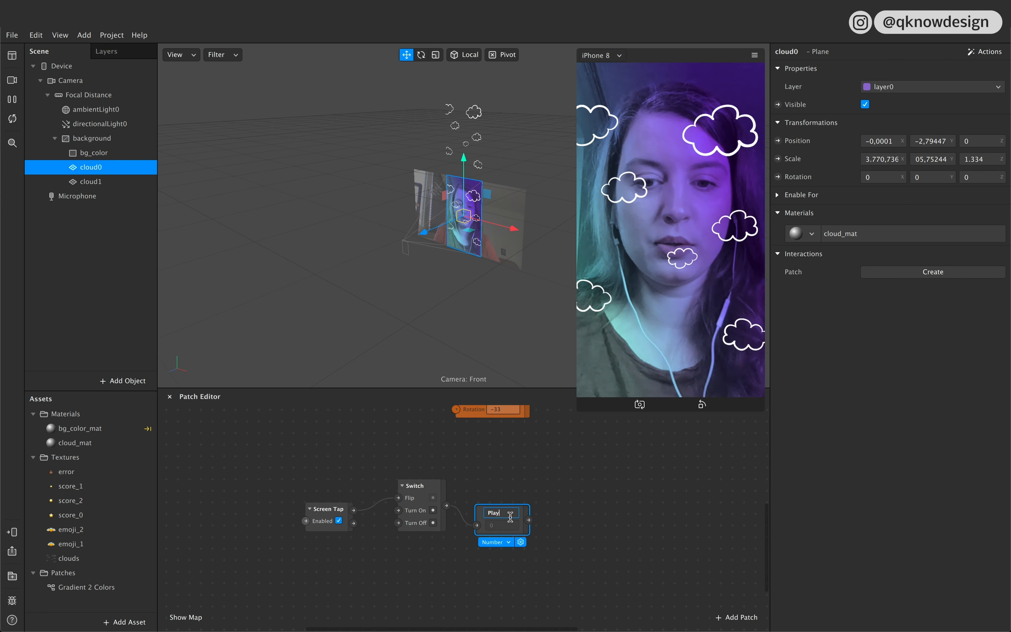
key(super+a)
key(Return)
Step: Rearrange the tap patches in the graph and set the Play value's type to Boolean
drag(523, 506, 492, 506)
click(524, 576)
click(479, 537)
click(479, 545)
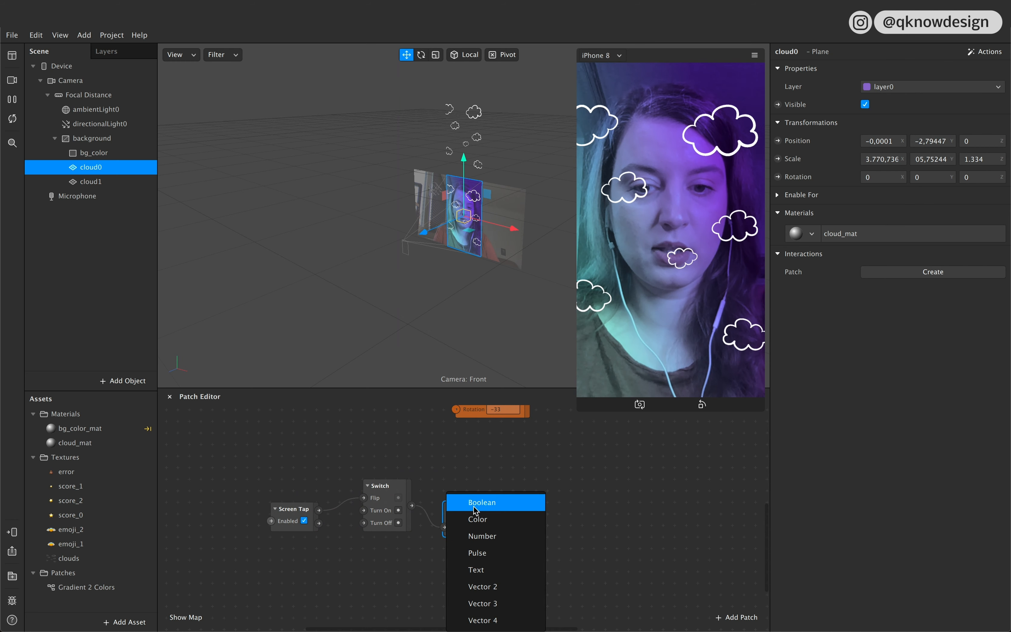
click(489, 504)
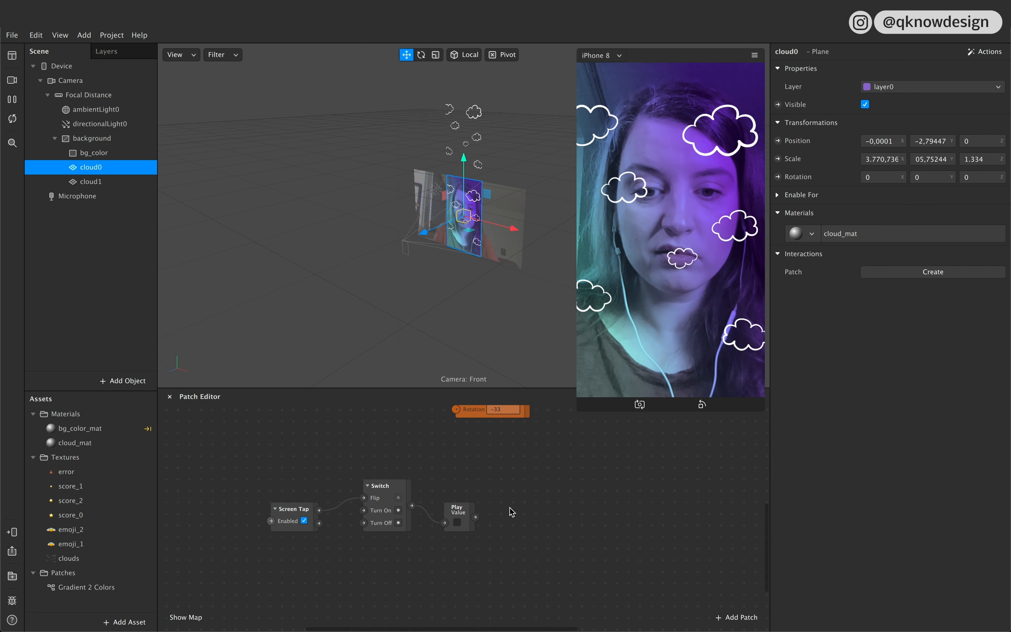
click(480, 507)
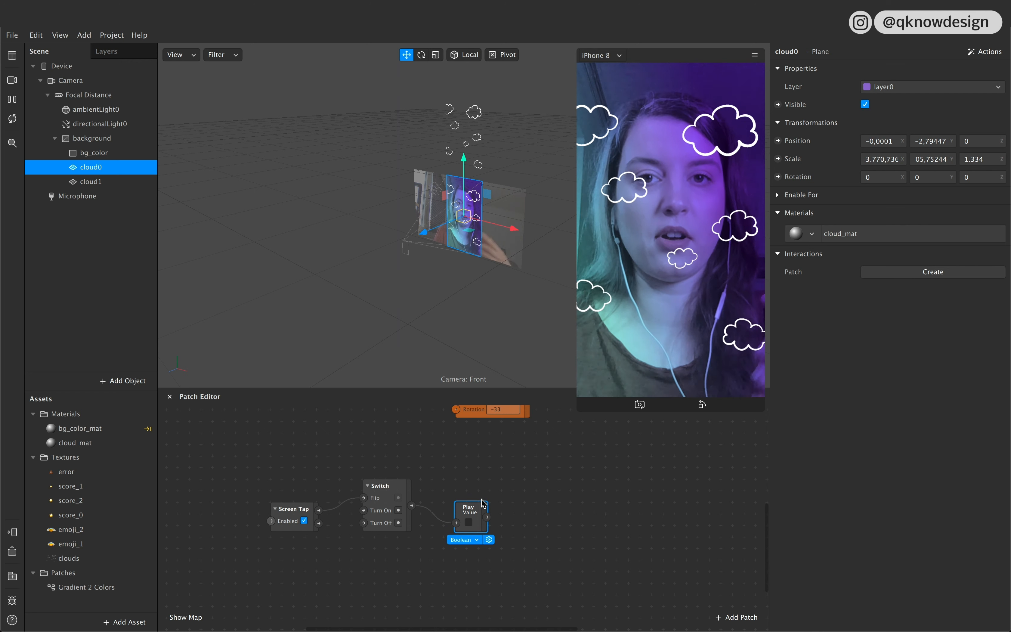
Step: Tap the preview screen several times to test the Boolean state of the Play value
click(693, 345)
click(694, 345)
click(694, 345)
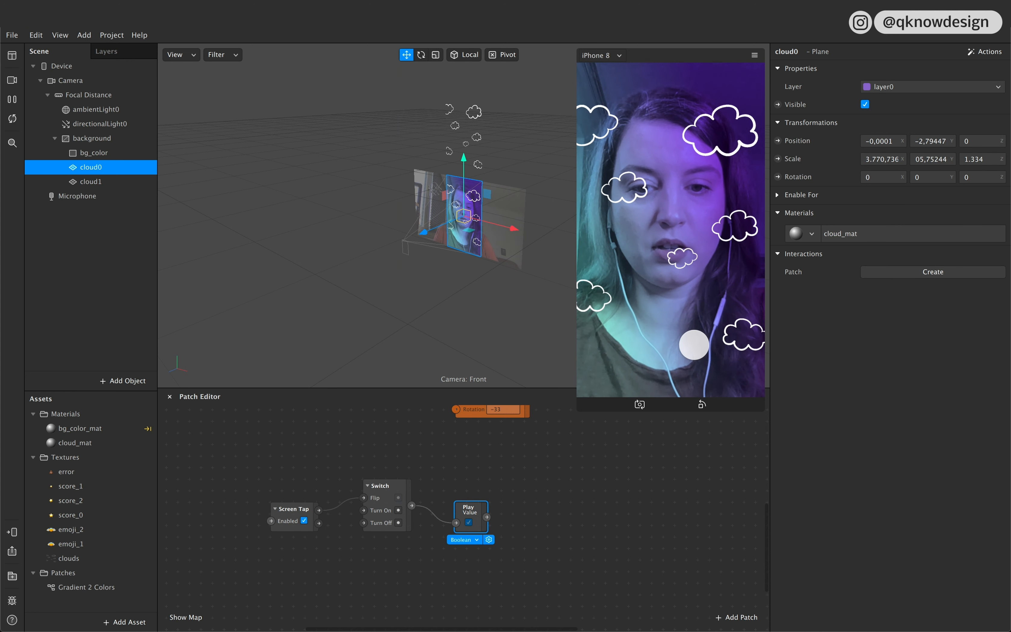
click(693, 345)
Step: Add a Loop Animation patch fed by the Play output through its Enable input and arrange it beside Play
drag(472, 506, 462, 495)
scroll(476, 506, right, 5)
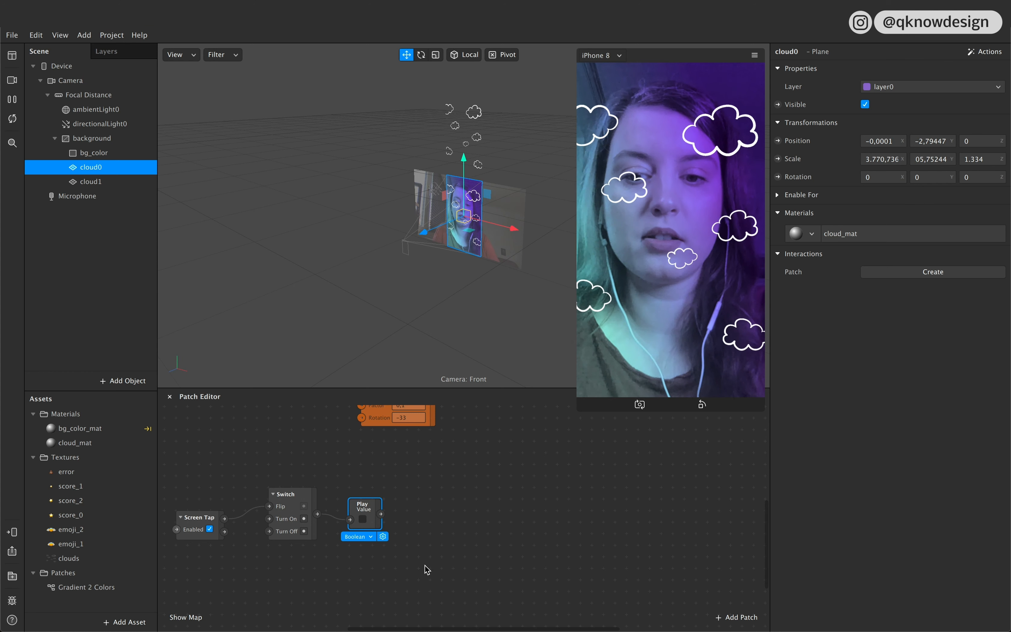
drag(381, 514, 452, 446)
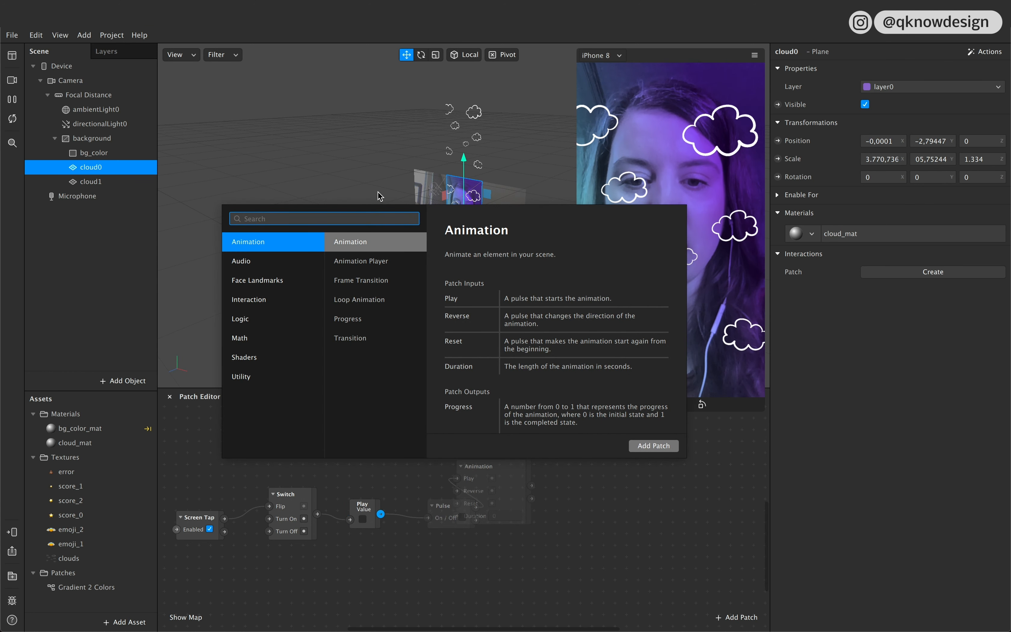
click(361, 301)
click(654, 446)
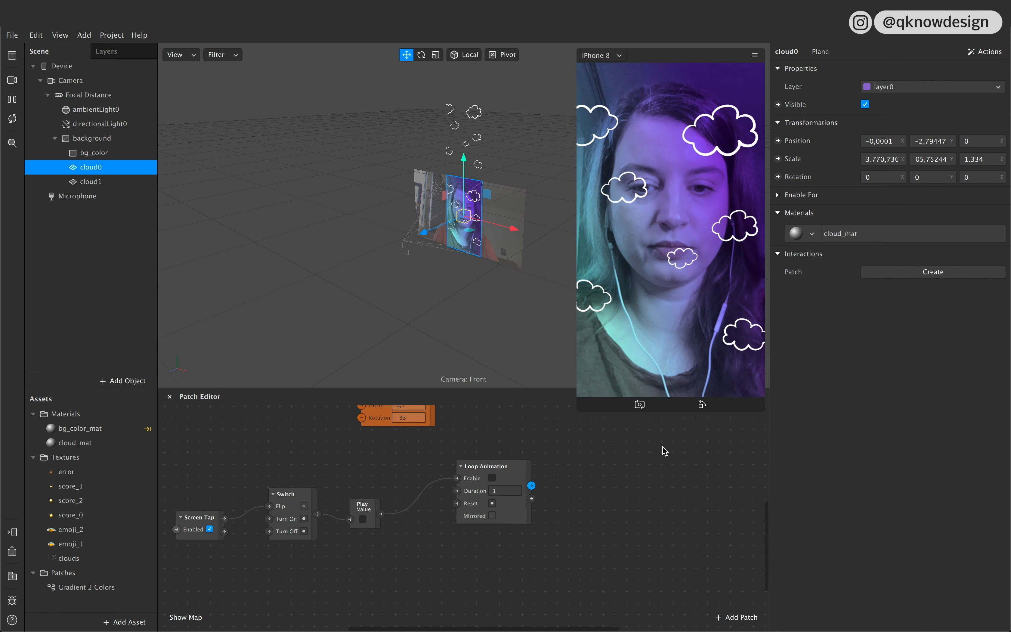
drag(515, 471, 509, 457)
scroll(507, 459, right, 3)
drag(440, 449, 471, 452)
scroll(472, 455, right, 5)
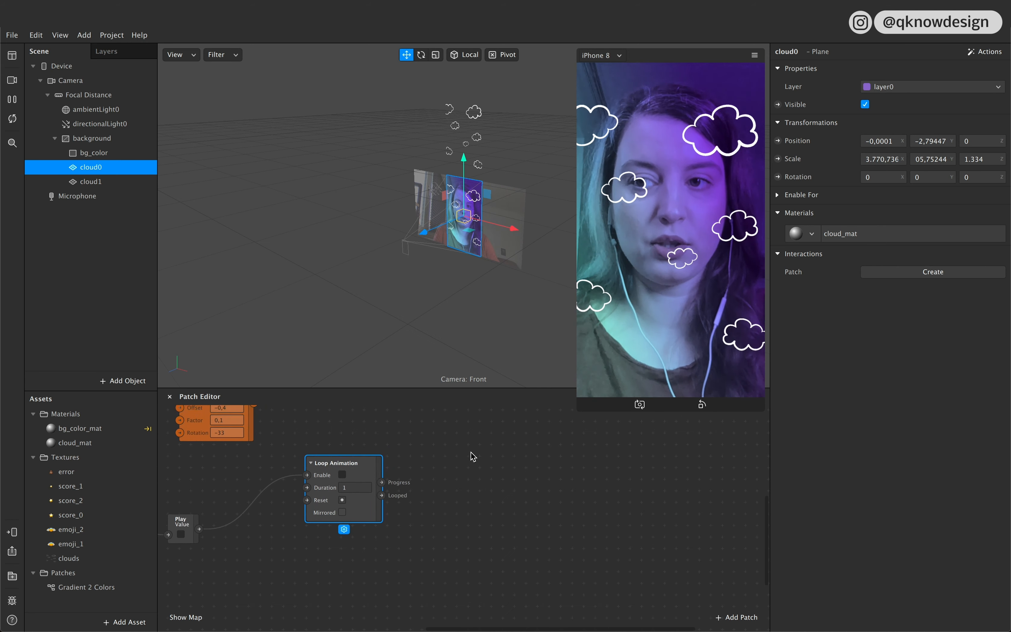
Step: Add a Transition patch driven by the Loop Animation's Progress output and place it beside that patch
drag(383, 483, 437, 449)
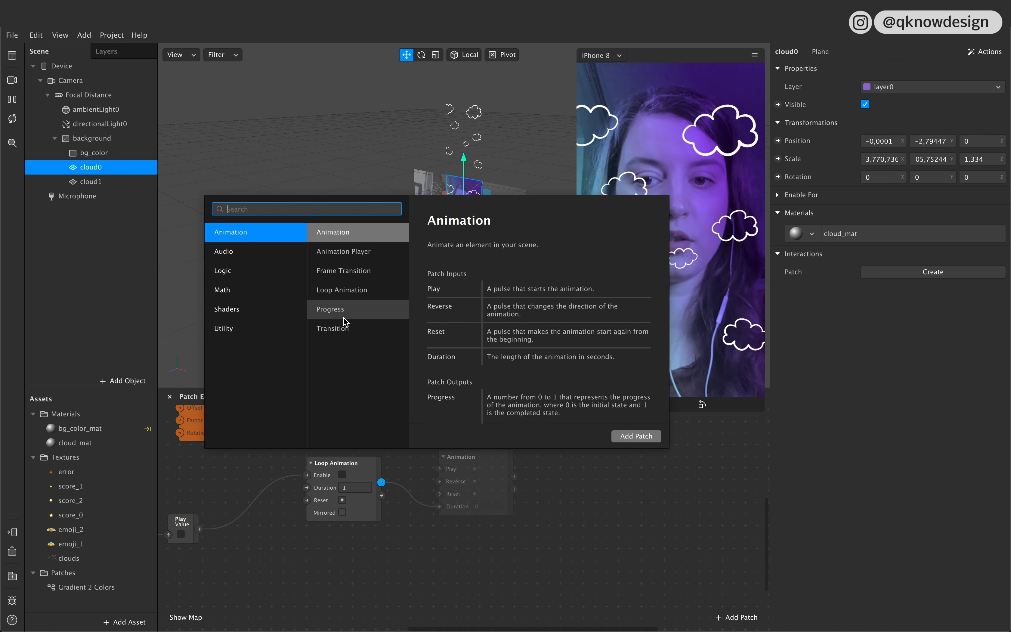
click(357, 331)
click(654, 436)
drag(573, 459, 578, 430)
scroll(495, 530, right, 5)
scroll(495, 529, down, 2)
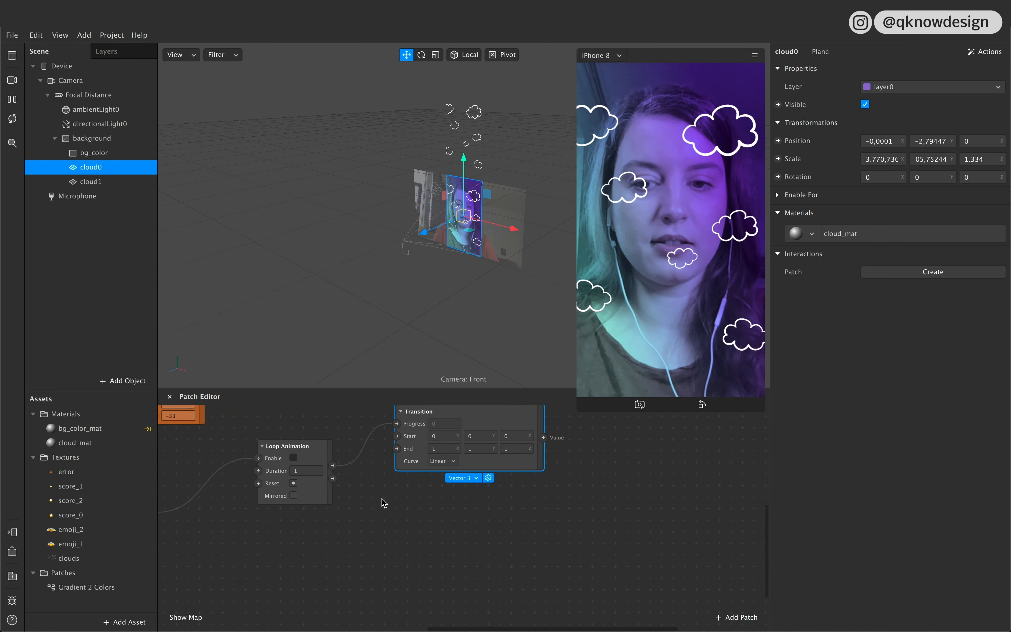
scroll(458, 434, up, 3)
scroll(458, 433, left, 1)
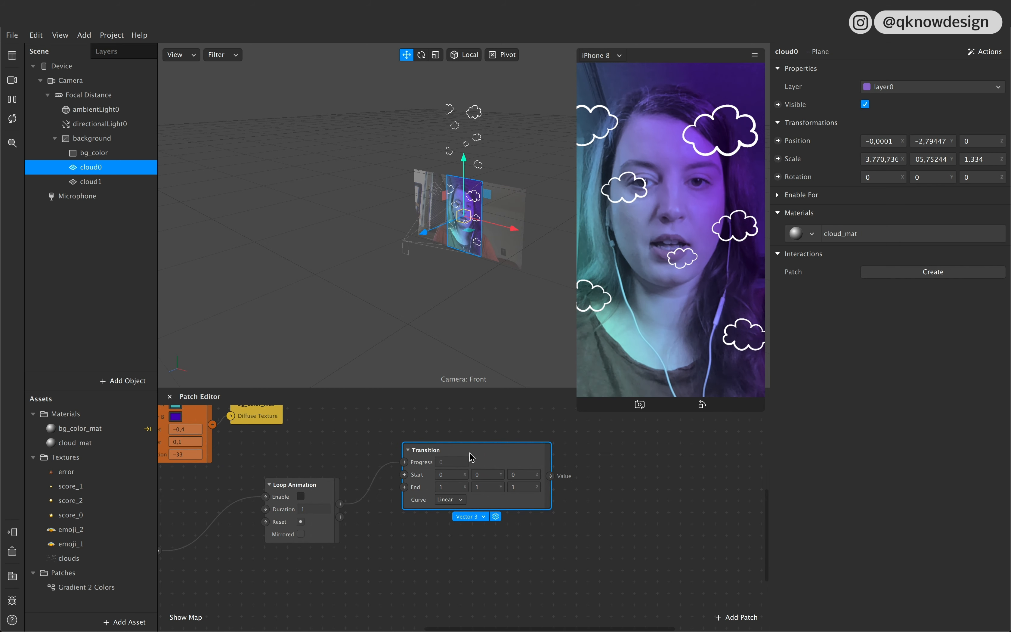
Step: Rename the Transition patch as Transition0
double_click(441, 450)
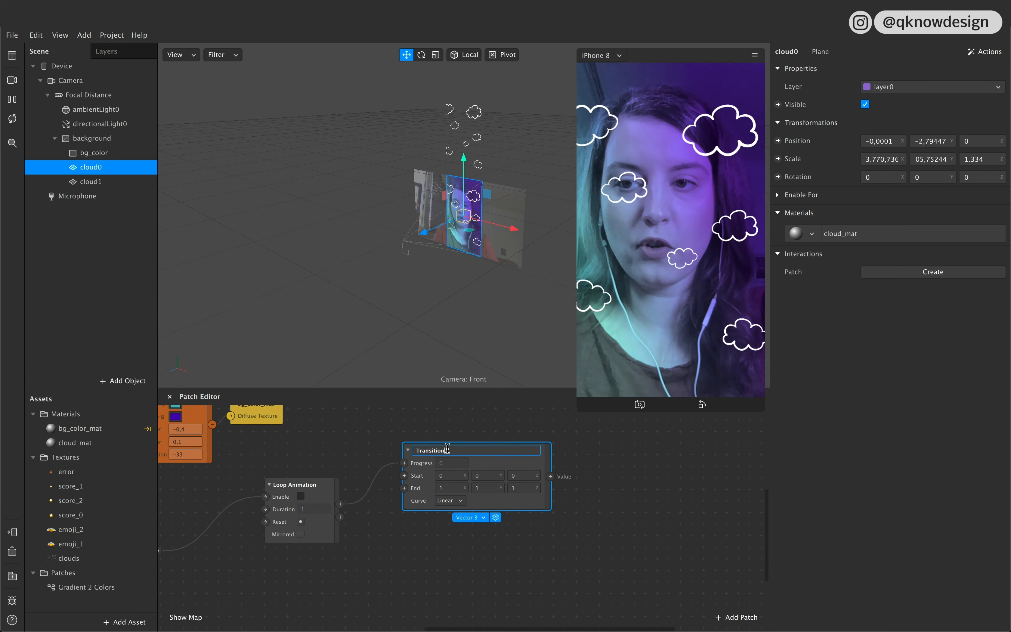
text(0)
key(Return)
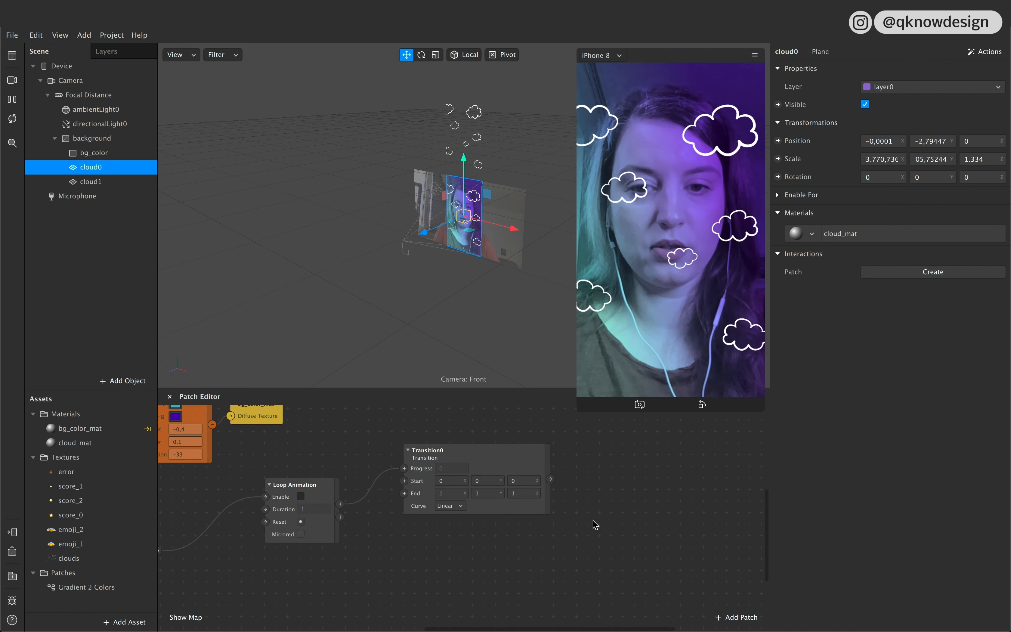
Step: Duplicate Transition0, place the copy directly below it, and rename the copy Transition1
key(super+d)
drag(499, 477, 478, 539)
double_click(454, 532)
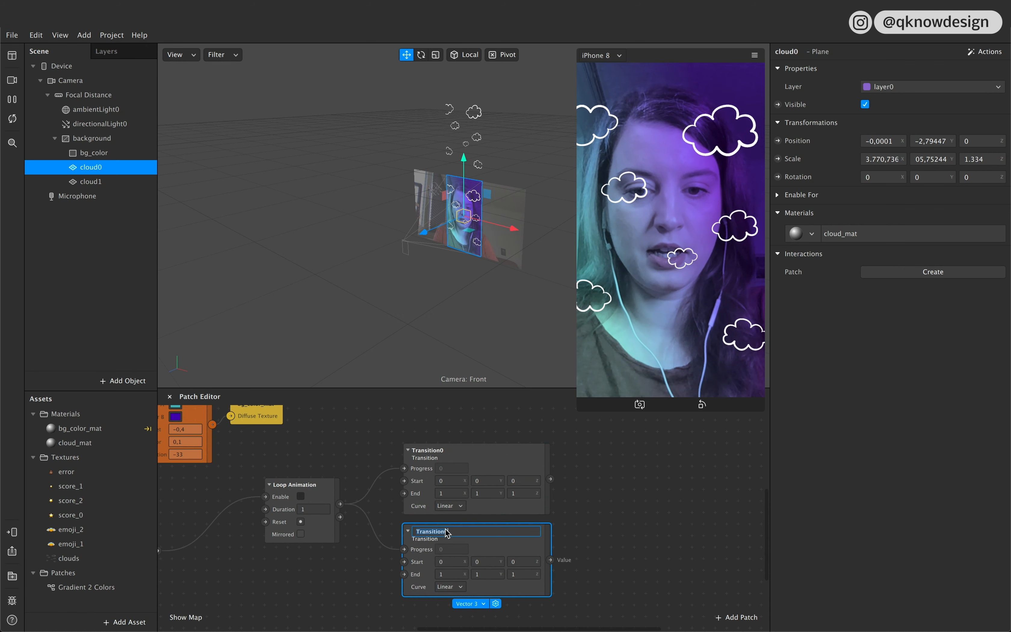
text(Transition1)
click(593, 536)
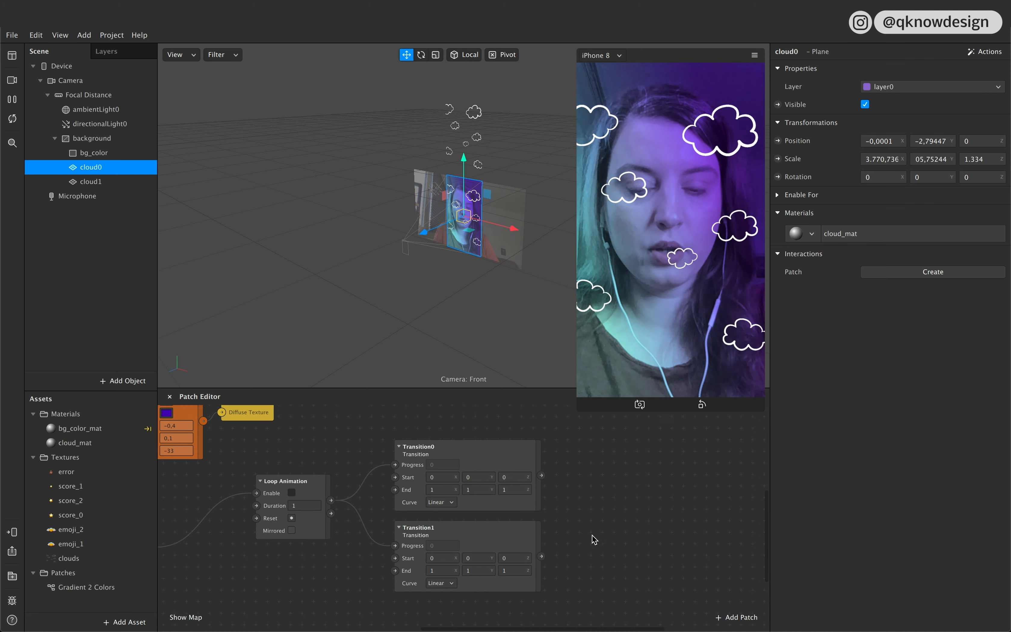
Step: Copy cloud0's Y position, −2,79447, into the Start Y value of Transition0
scroll(592, 536, right, 3)
click(465, 445)
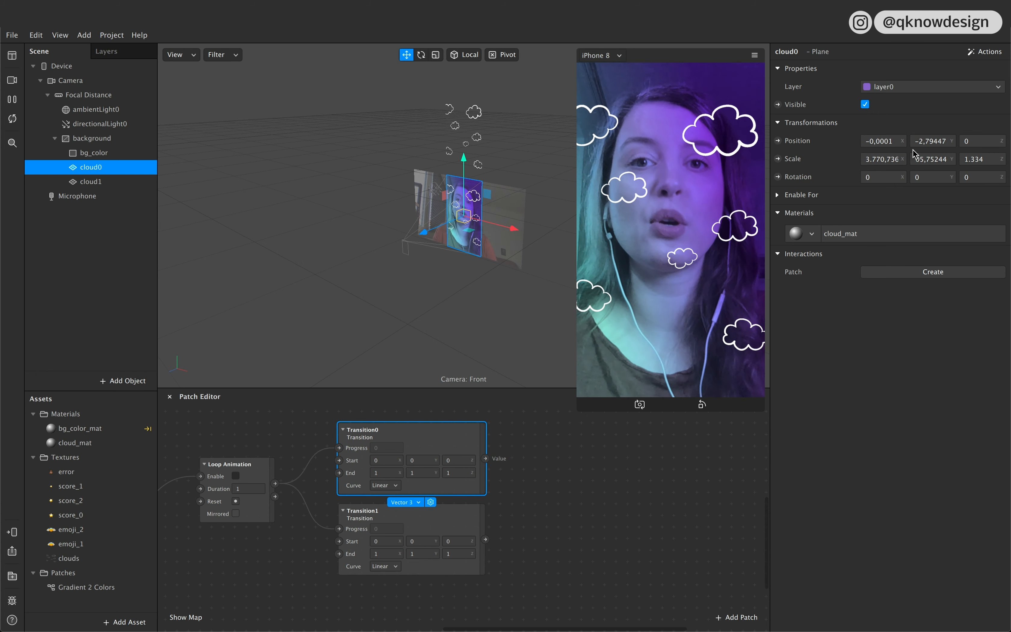
click(930, 143)
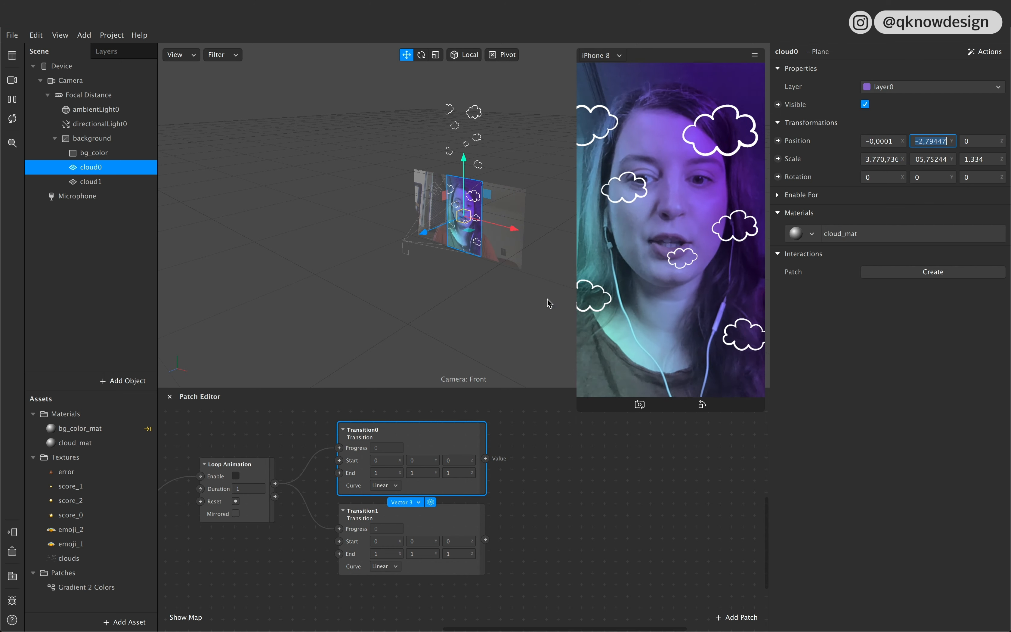
click(417, 460)
text(-2,79447)
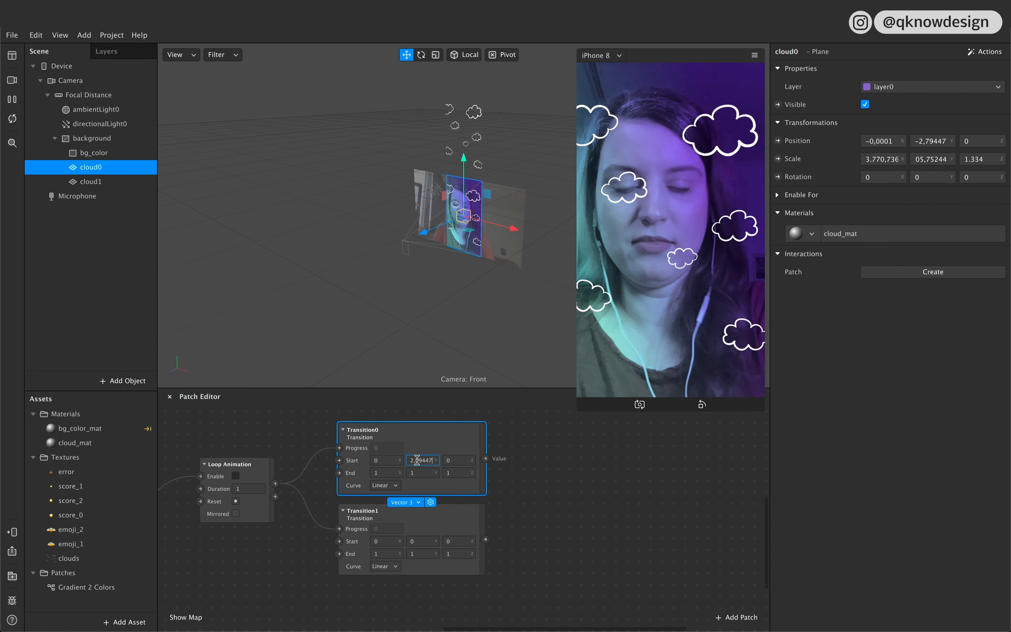
key(Left)
key(Left)
key(Left)
key(Left)
key(Left)
key(Left)
key(Left)
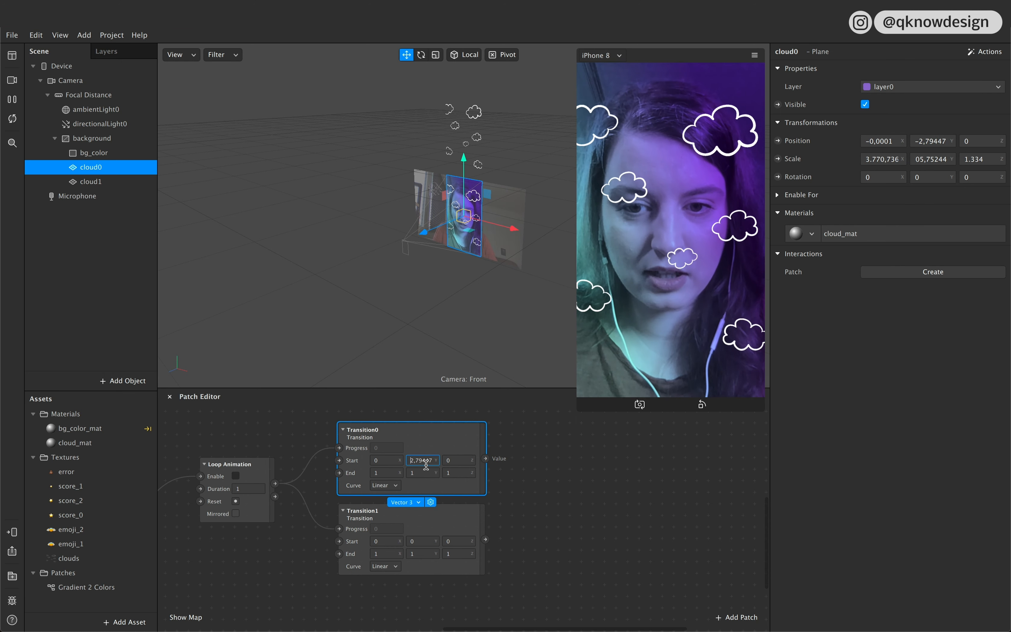
Step: Move cloud0 straight down below the visible screen area and copy its Y position into Transition0's End Y value
click(427, 471)
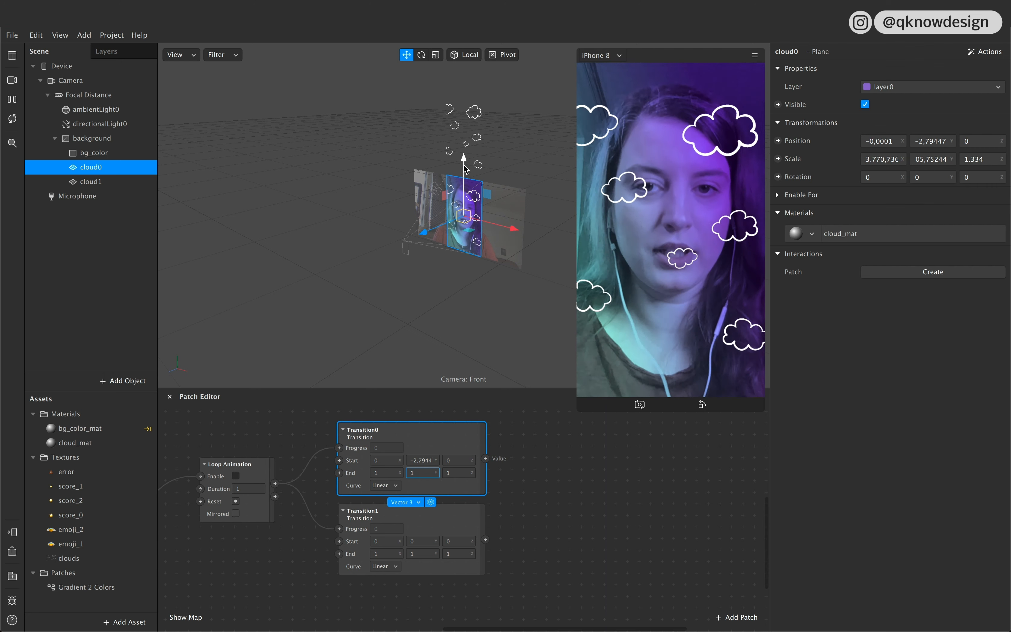
drag(466, 168, 462, 238)
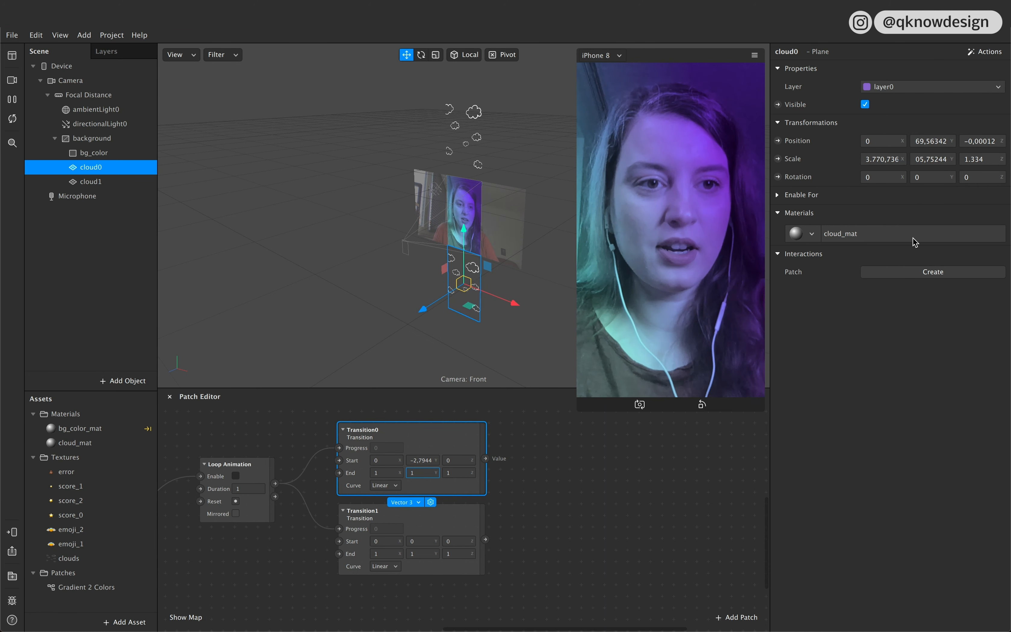
click(914, 141)
key(shift+Right)
key(shift+Right)
key(shift+Right)
key(shift+Right)
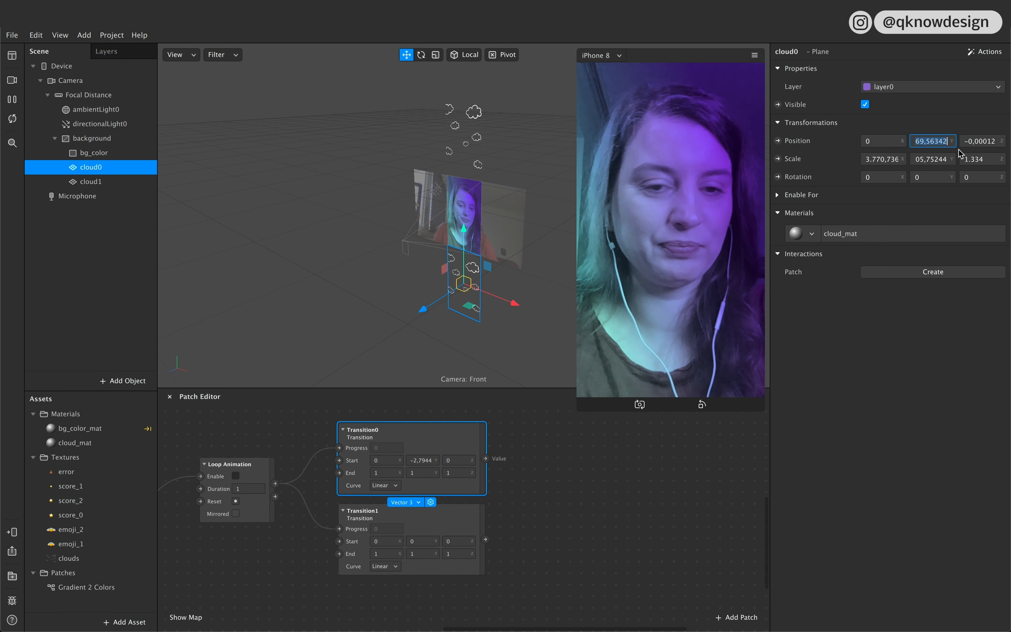
double_click(424, 476)
text(-669,56342)
click(517, 495)
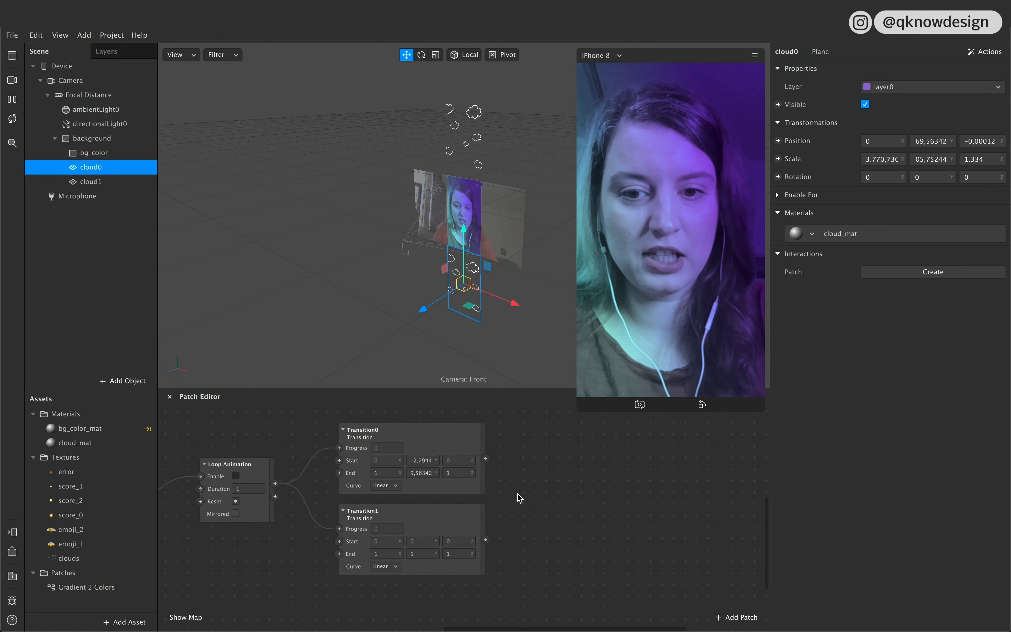
Step: Create a 3D Position patch for cloud0 and connect the Transition0 output to it
click(483, 429)
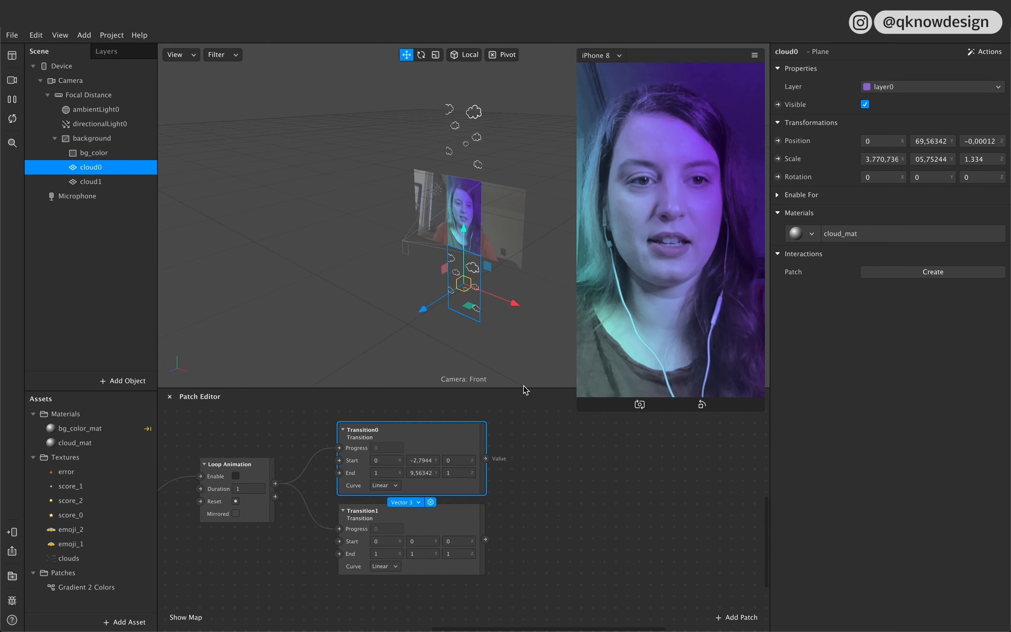
click(778, 141)
drag(525, 527, 586, 445)
drag(486, 459, 524, 453)
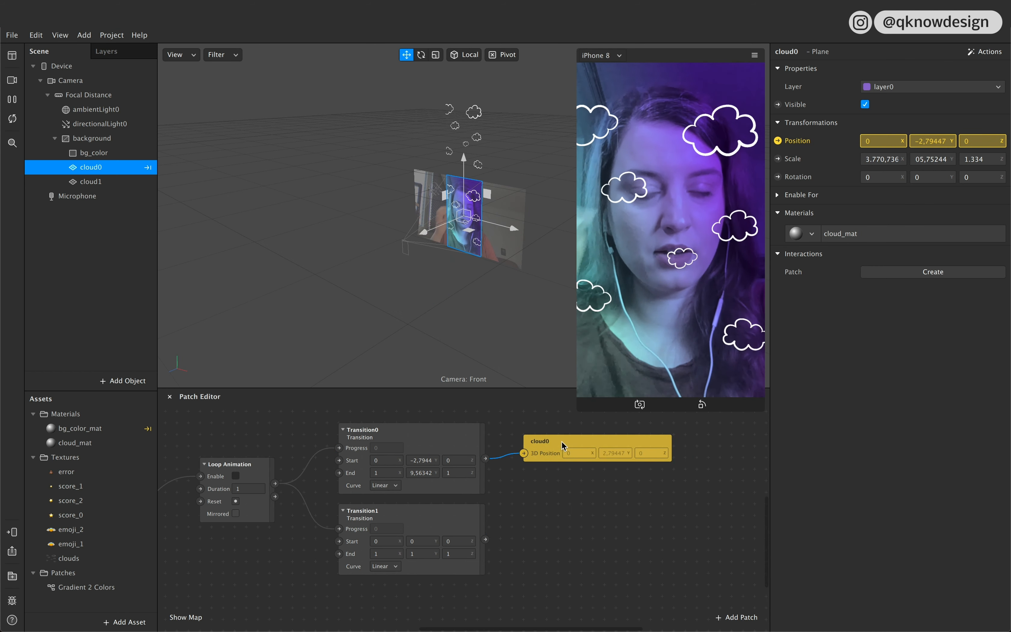
Step: Tap the preview to test the cloud0 animation and set the Loop Animation's duration to 4
click(701, 314)
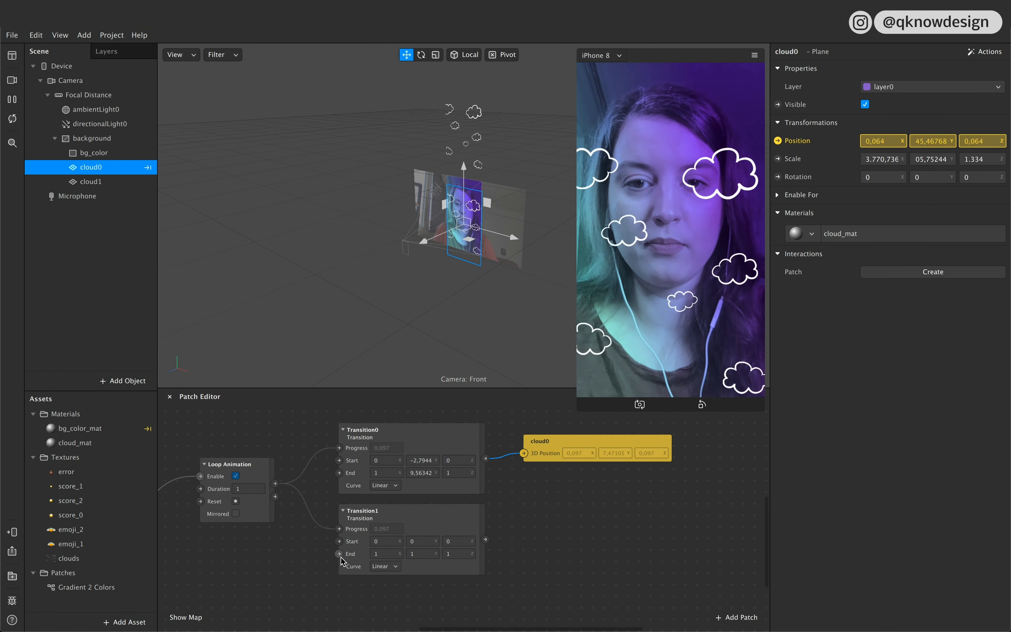
click(246, 488)
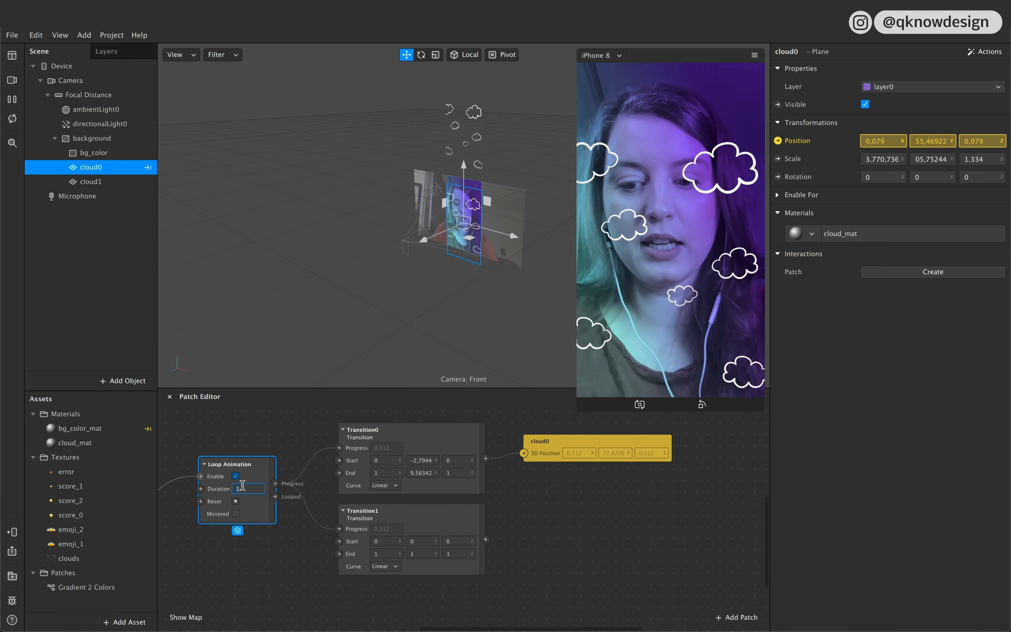
text(4)
click(318, 555)
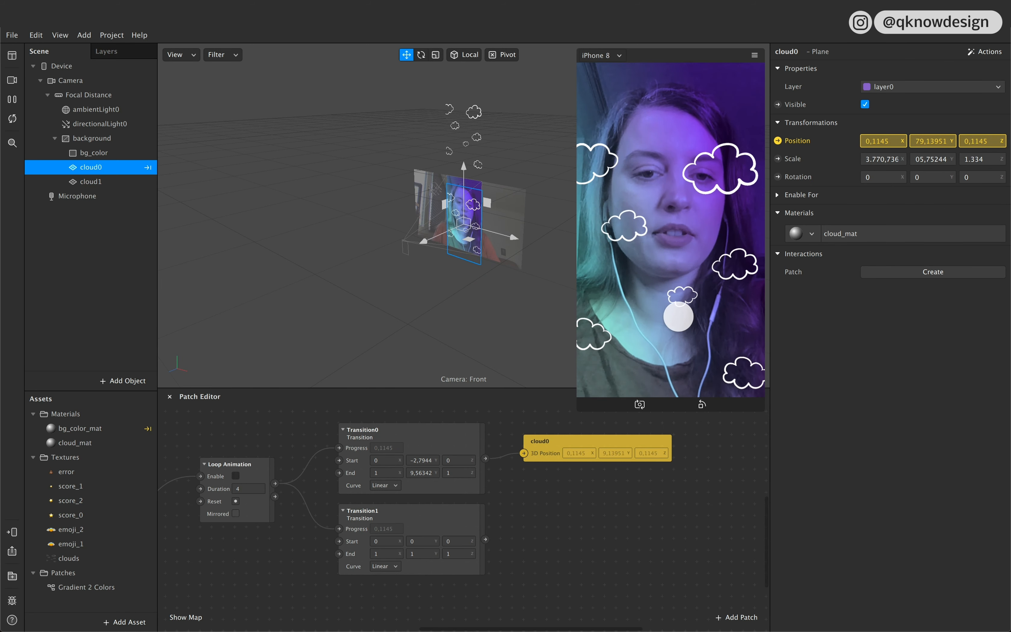
Step: Copy cloud1's Y position into the Start Y value of Transition1
click(427, 515)
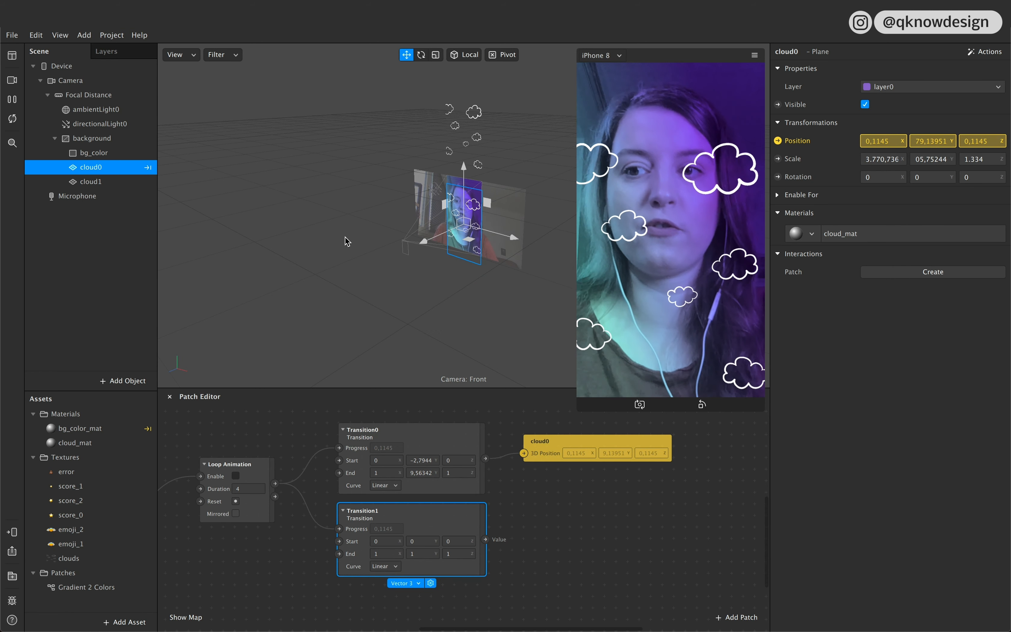
click(92, 181)
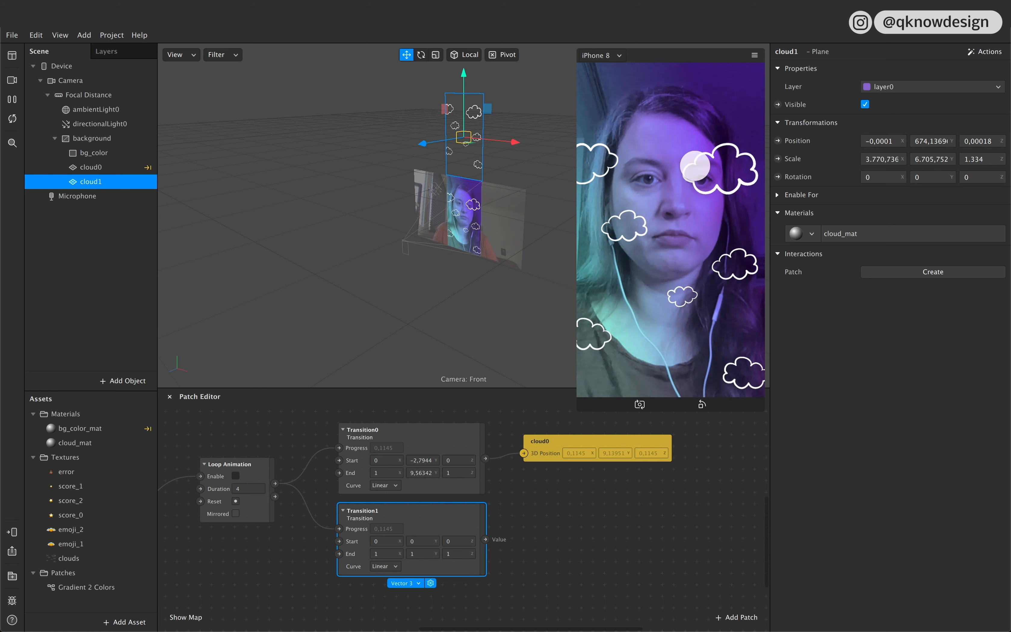
click(915, 141)
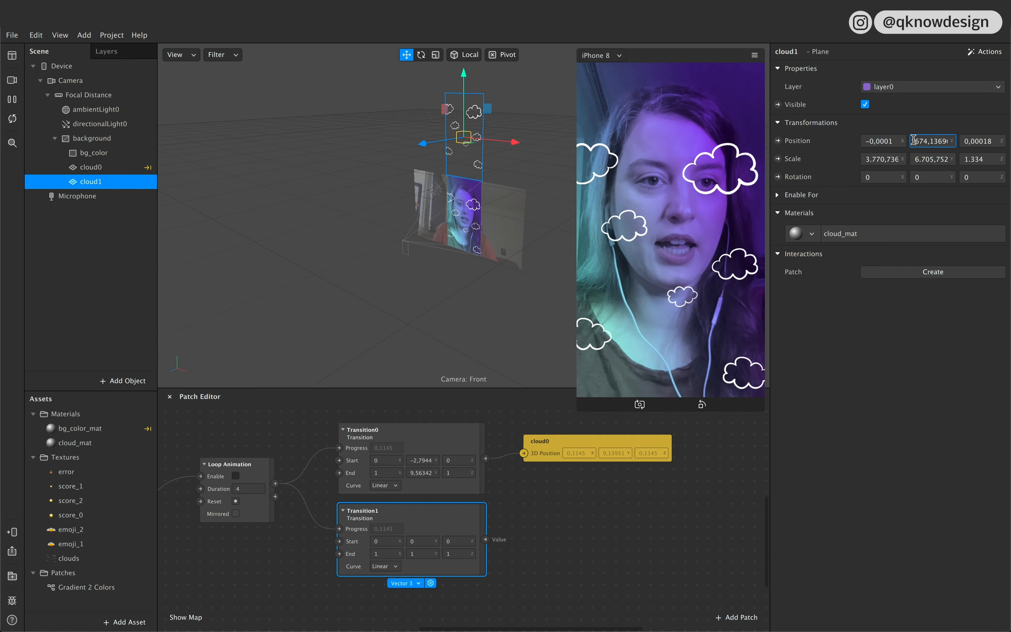
key(shift+Right)
key(shift+Right)
key(shift+Right)
key(shift+Right)
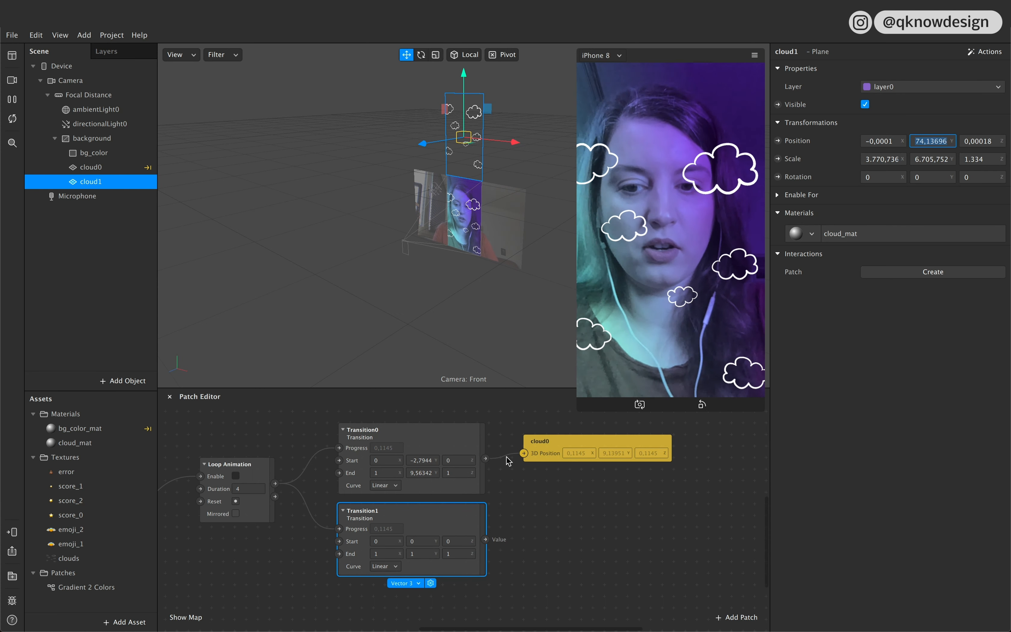
click(424, 539)
text(4,13696)
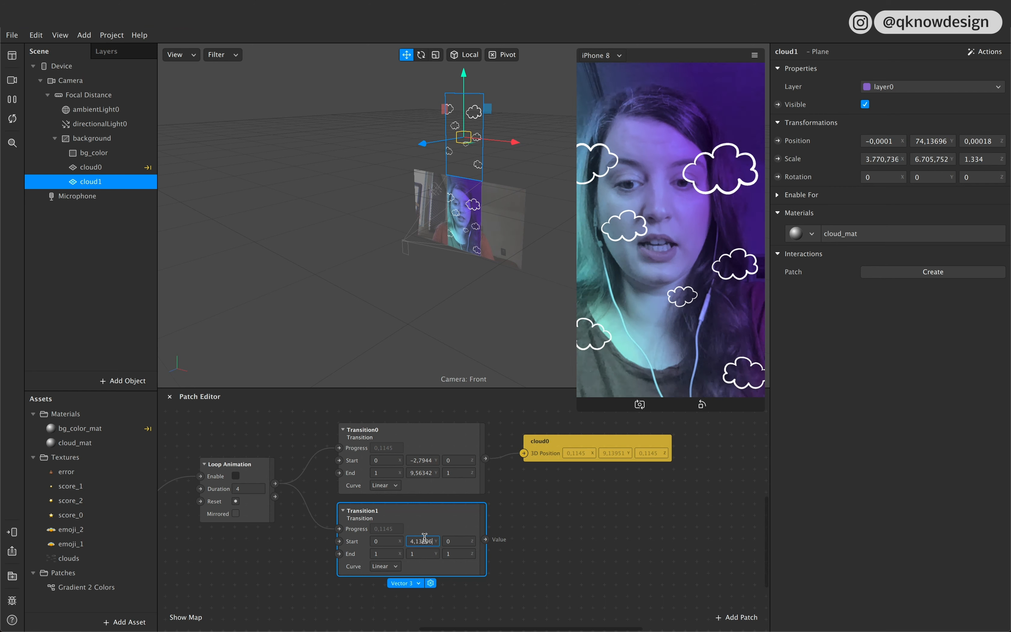
click(553, 535)
Step: Copy Transition0's Start Y value, −2,79447, into the End Y value of Transition1
click(416, 460)
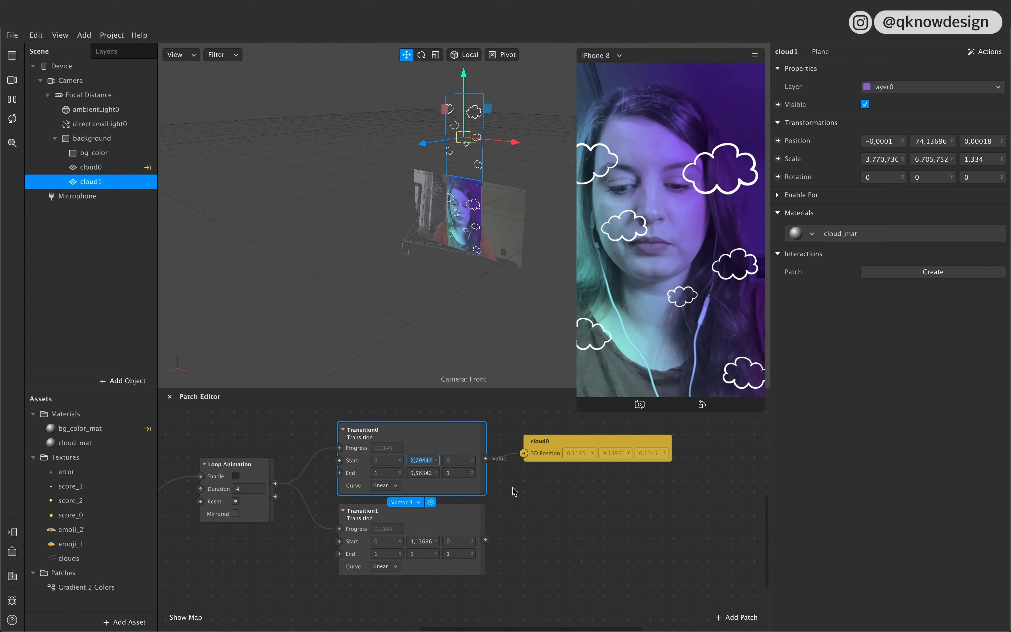
click(420, 553)
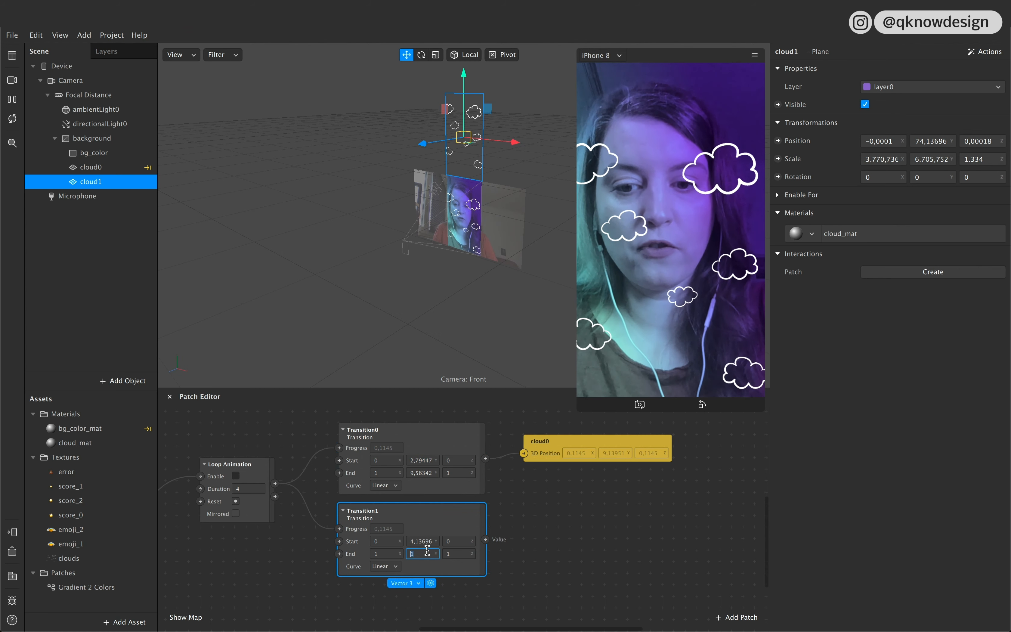
text(2,79447)
click(488, 568)
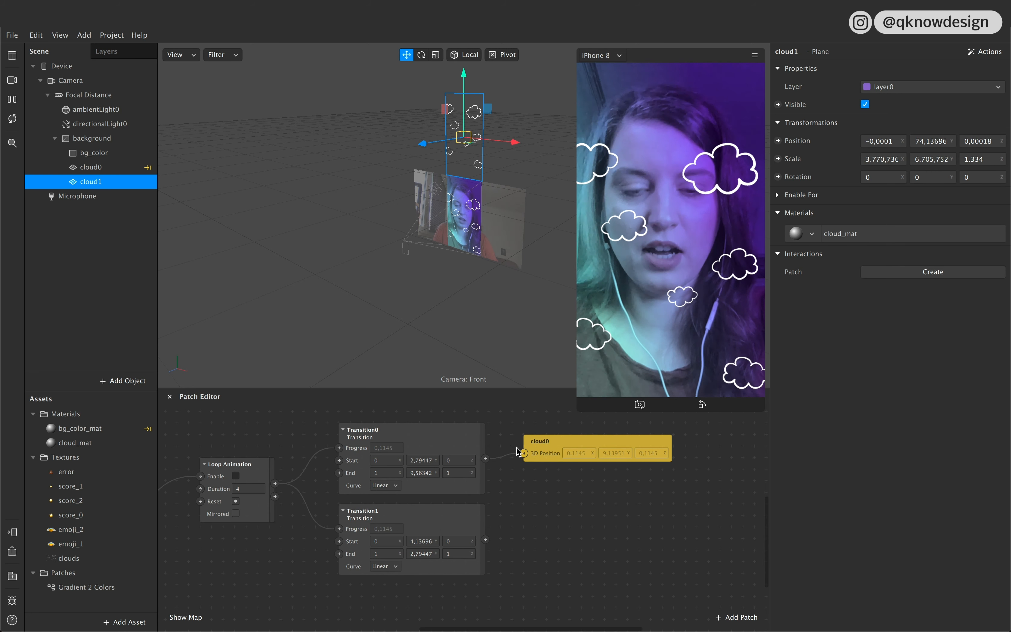
Step: Create a 3D Position patch for cloud1 and connect the Transition1 output to it
click(475, 513)
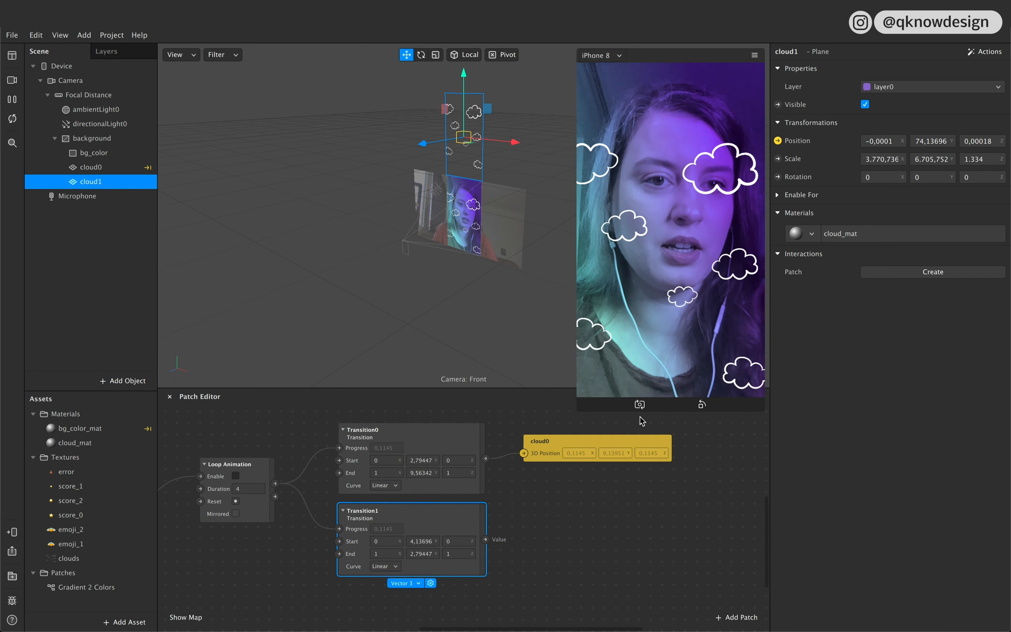
mouse_move(509, 530)
mouse_down()
mouse_move(600, 522)
mouse_move(493, 541)
mouse_move(525, 536)
mouse_up()
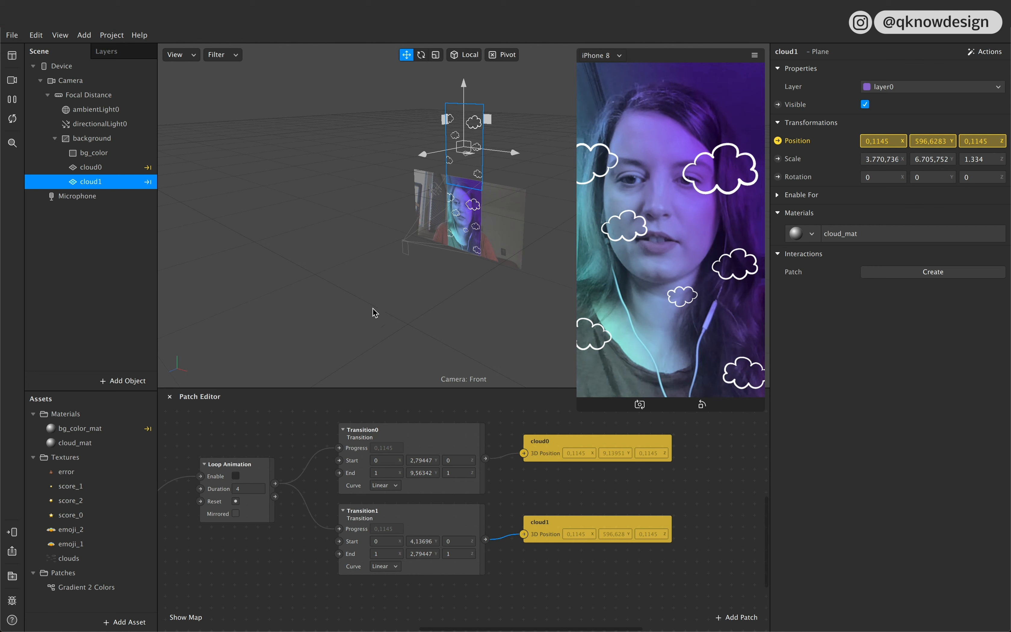
Step: Tap the preview to test the looped scrolling of both cloud planes and inspect the Transition0 start value
click(668, 332)
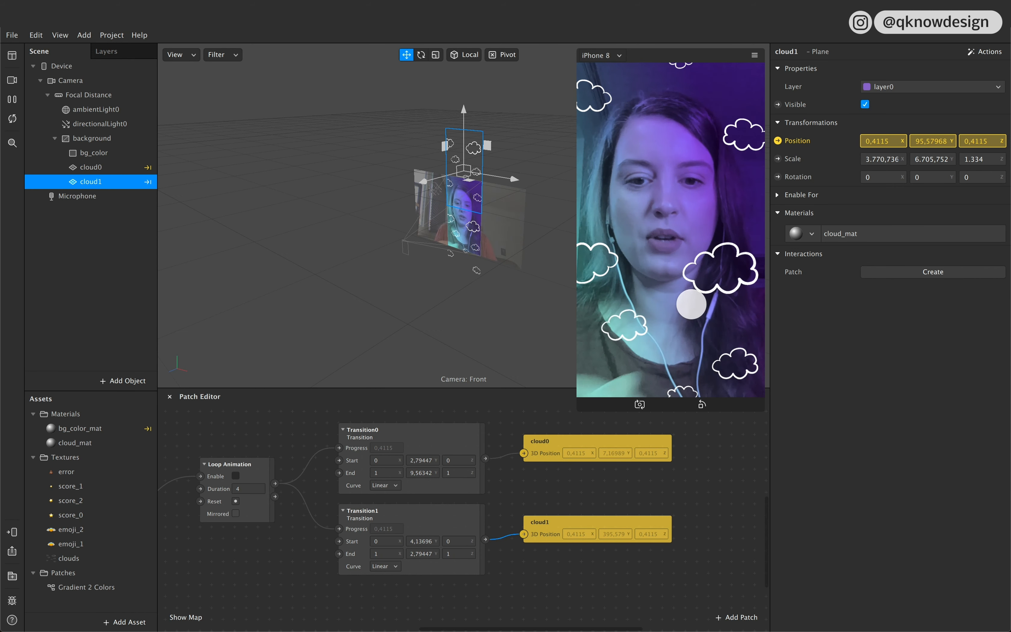
click(375, 461)
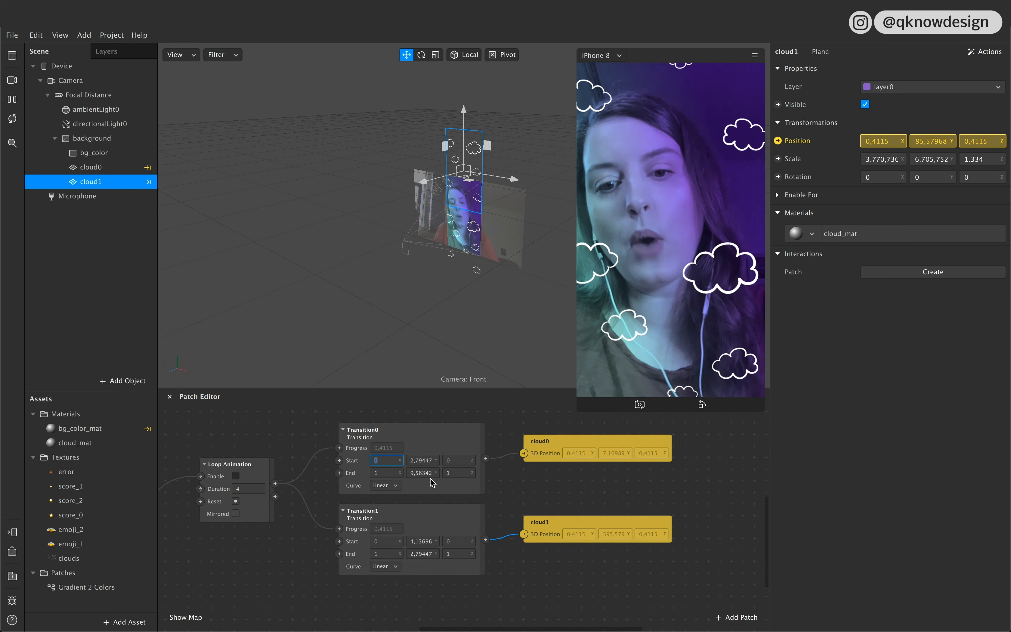
click(549, 587)
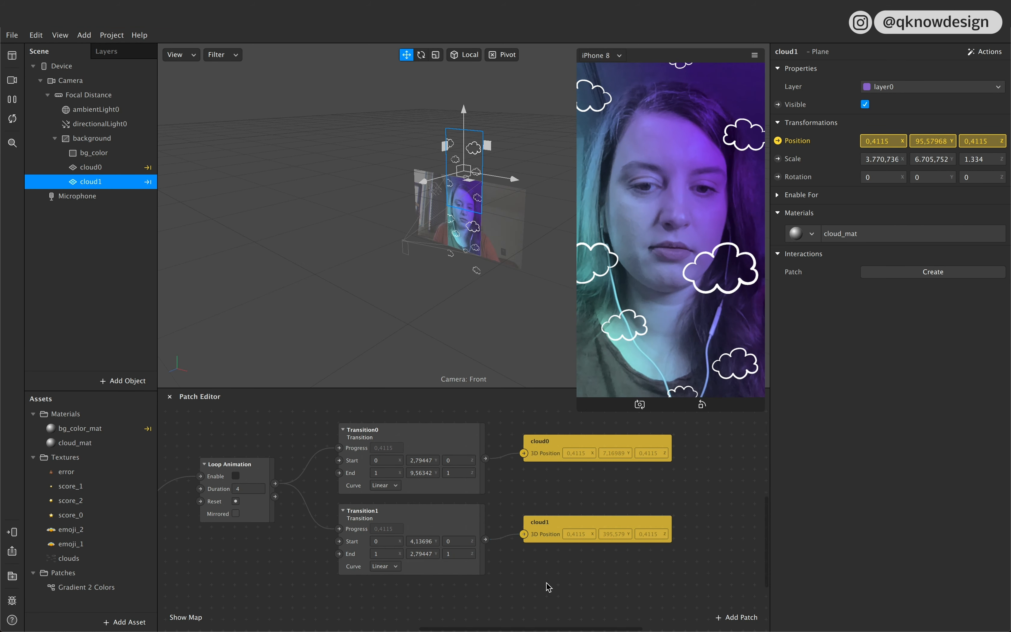
Step: Select the Loop Animation, Transition0, Transition1 and both cloud 3D Position patches together
scroll(548, 587, left, 5)
scroll(549, 587, up, 2)
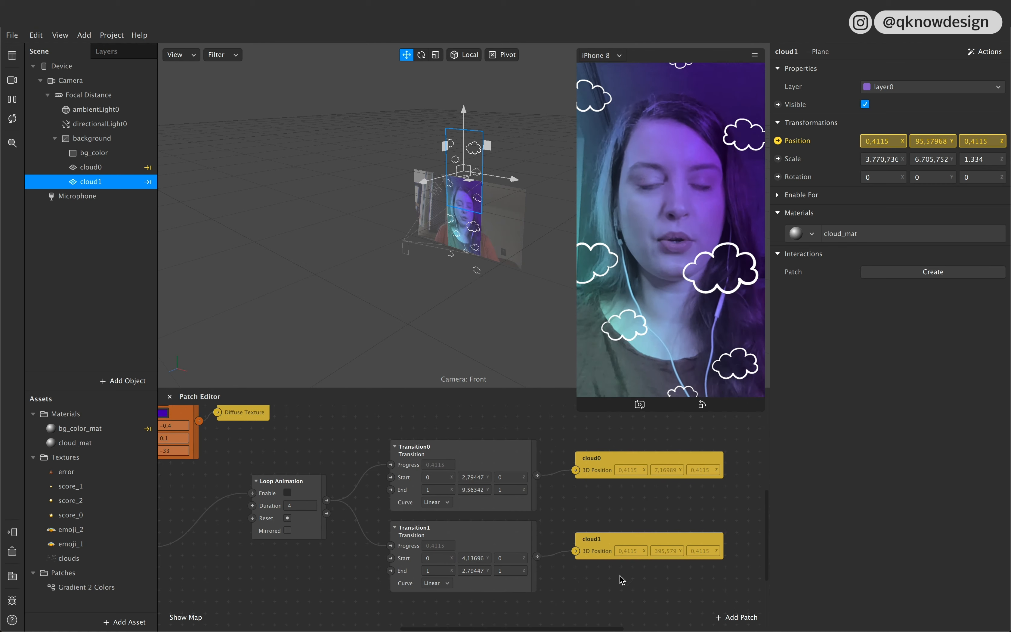
drag(627, 581, 294, 450)
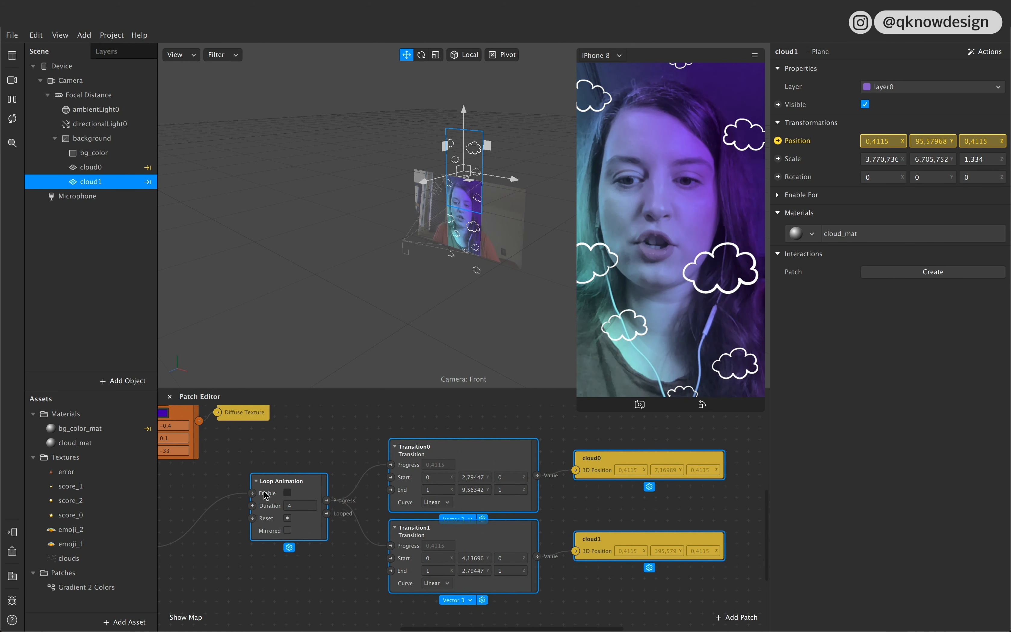
right_click(305, 485)
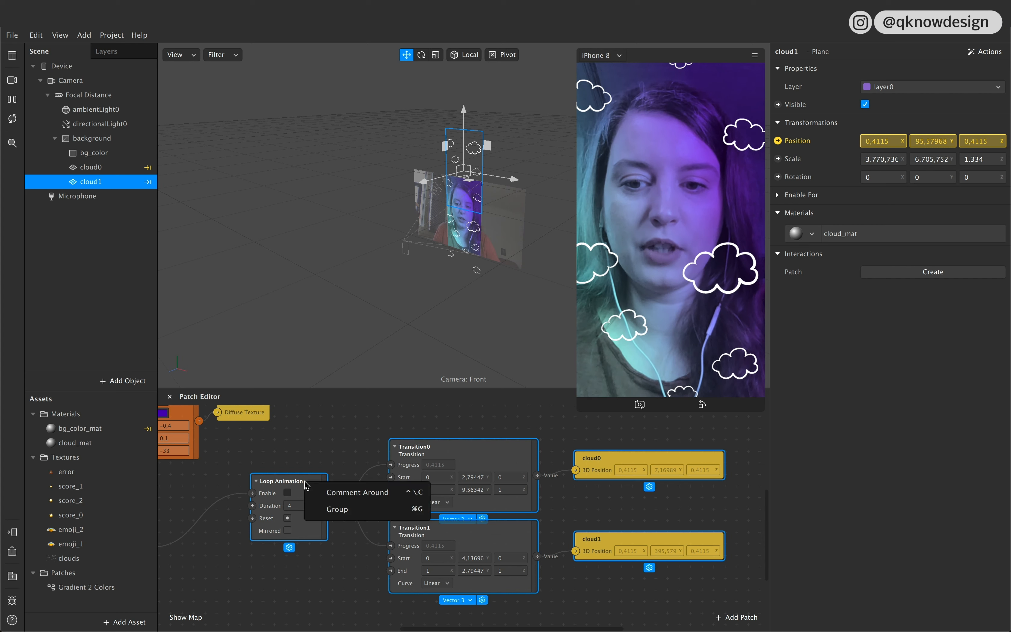
click(345, 496)
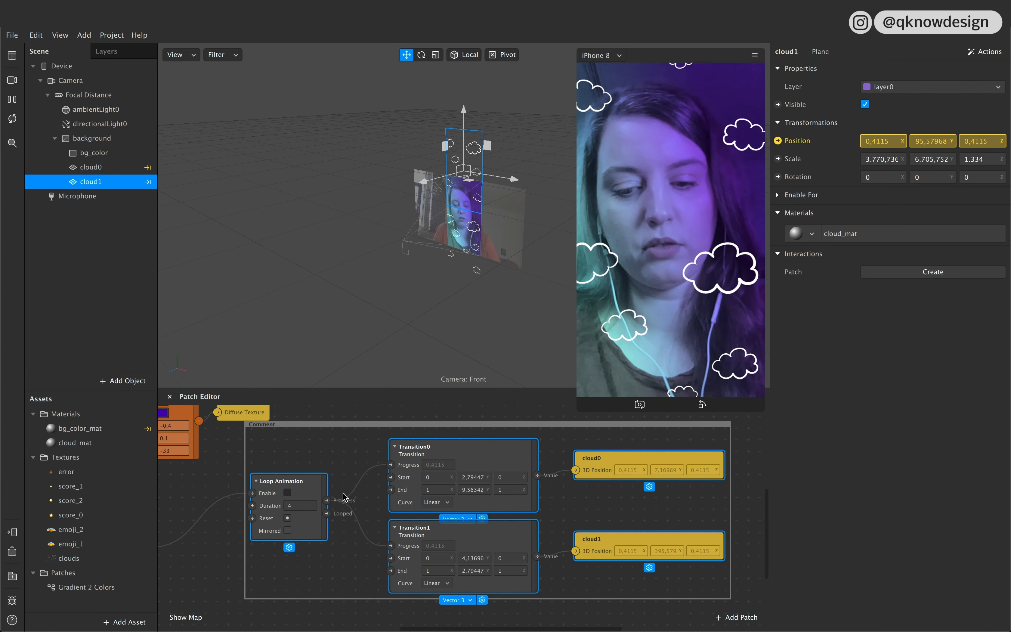
key(super+z)
Step: Group the selected cloud animation patches and name the group Motion_Cloud
right_click(311, 486)
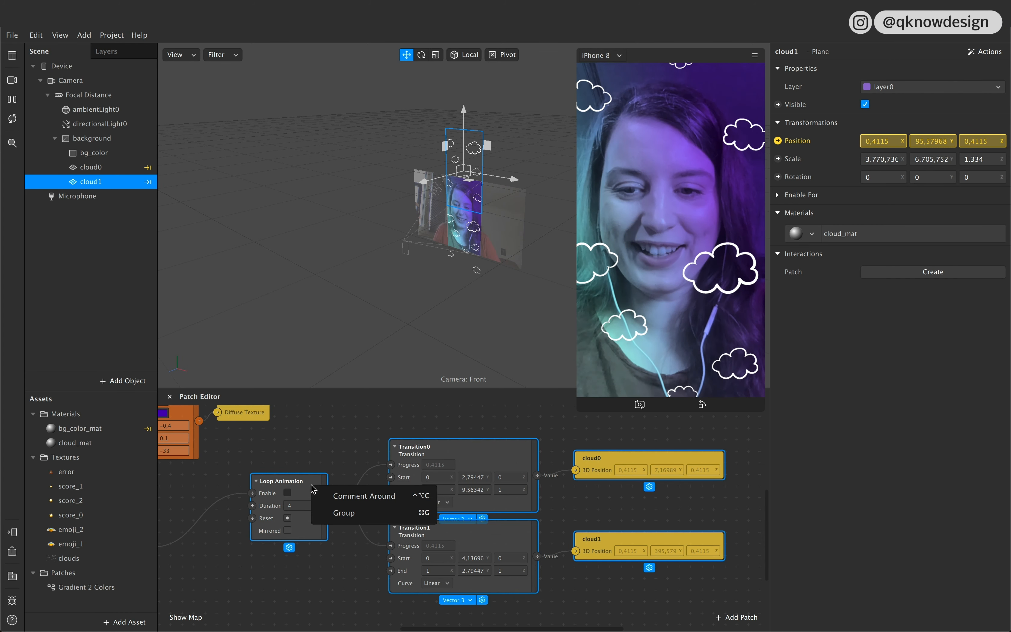
click(345, 513)
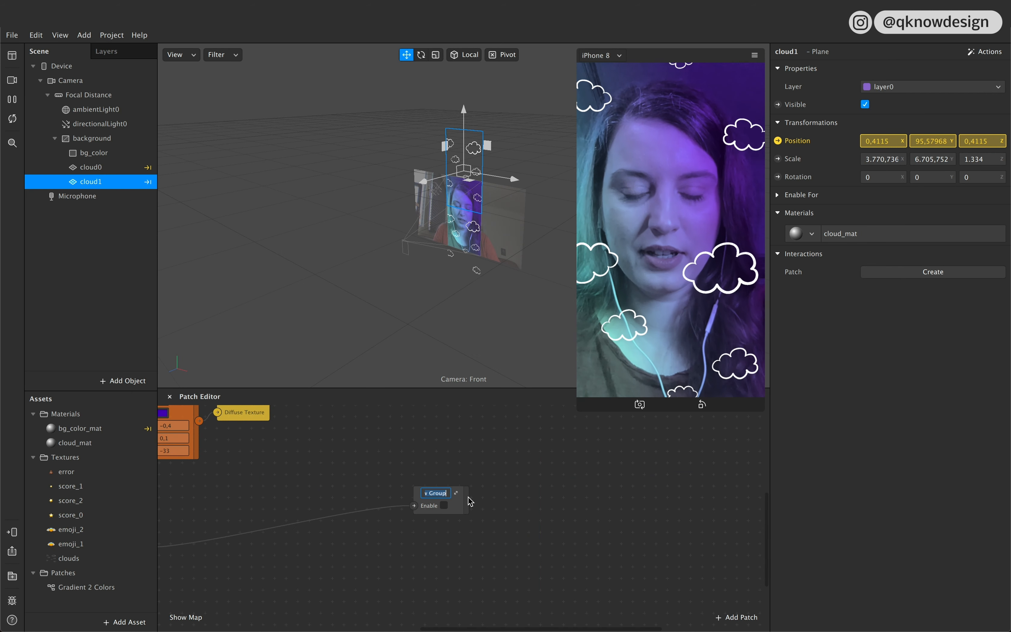
text(Mo)
text(tion_Clo)
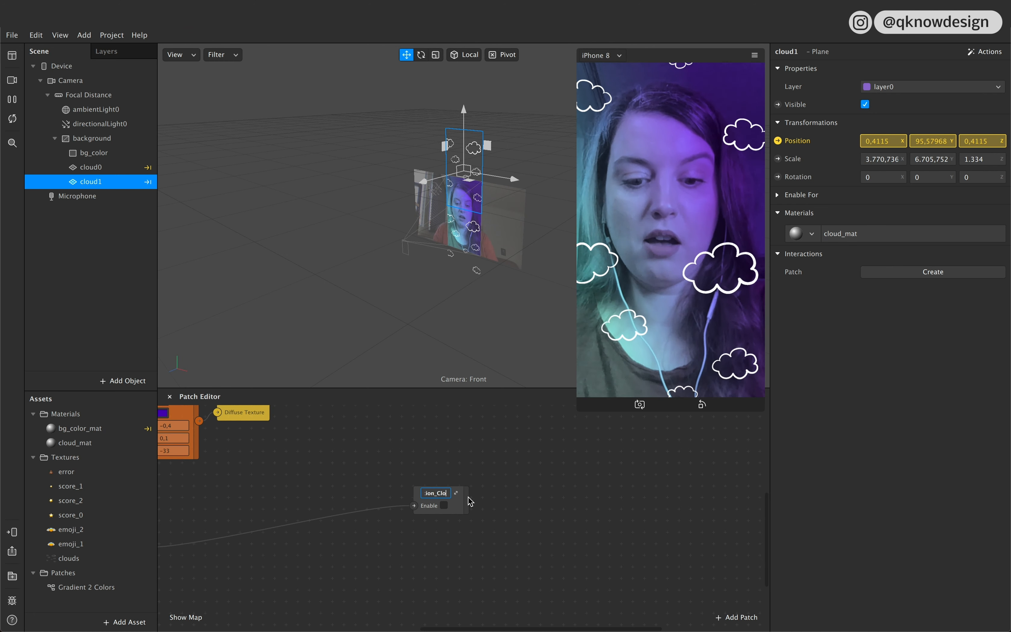
click(528, 528)
Step: Reposition the Motion_Cloud group patch closer to the Play value patch
drag(467, 504, 410, 469)
scroll(408, 523, down, 2)
scroll(407, 523, left, 4)
drag(476, 421, 430, 431)
Step: Combine the emoji_1 and emoji_2 textures into one Texture Sequence and keep the name emoji_[1-2]
click(83, 543)
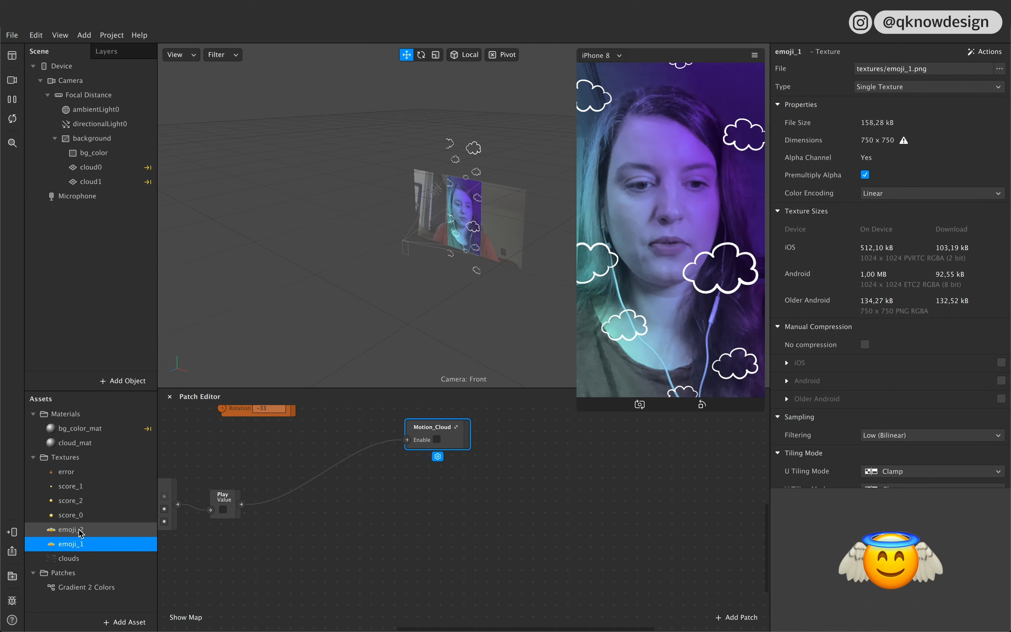
click(83, 530)
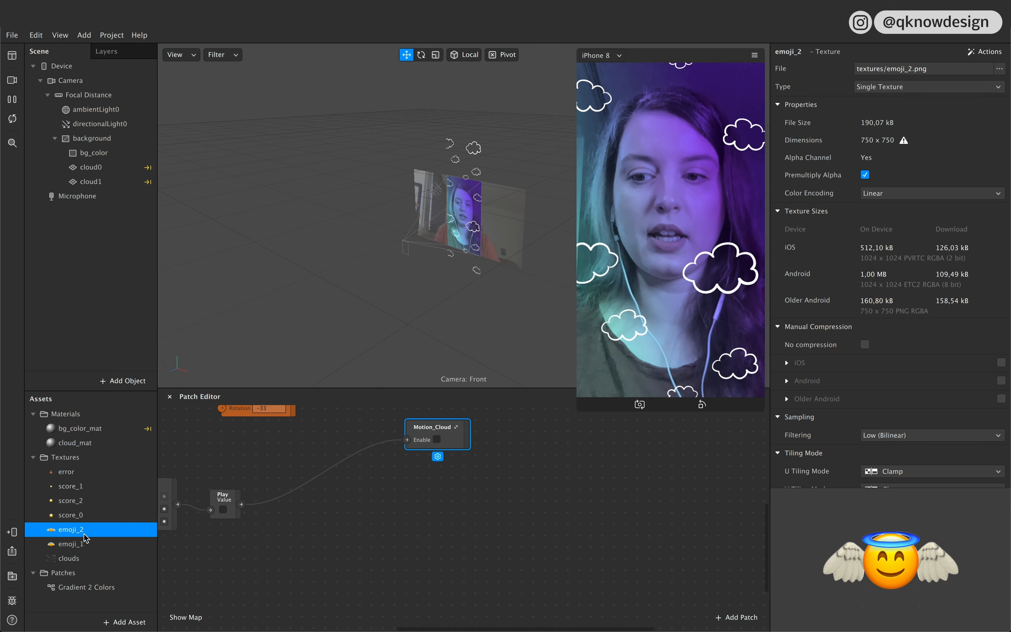
click(79, 548)
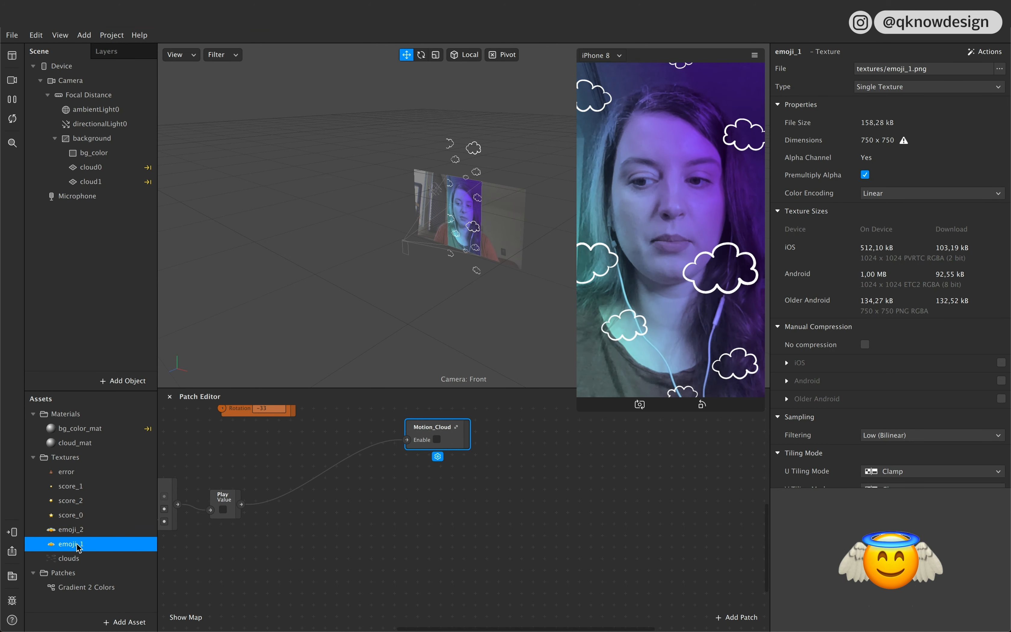
click(72, 530)
click(72, 544)
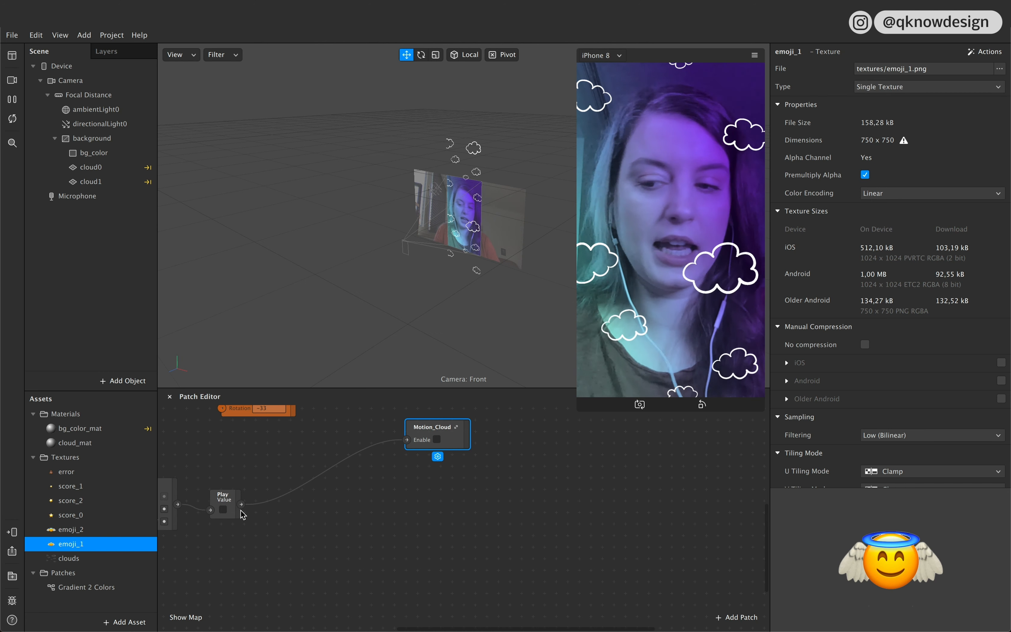
shift+click(70, 531)
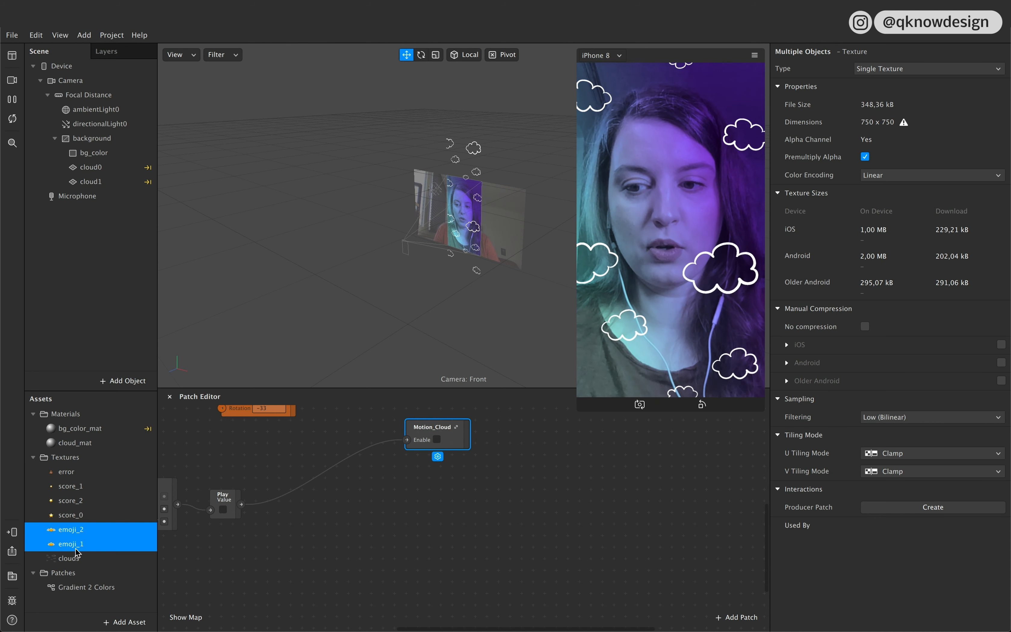
click(927, 70)
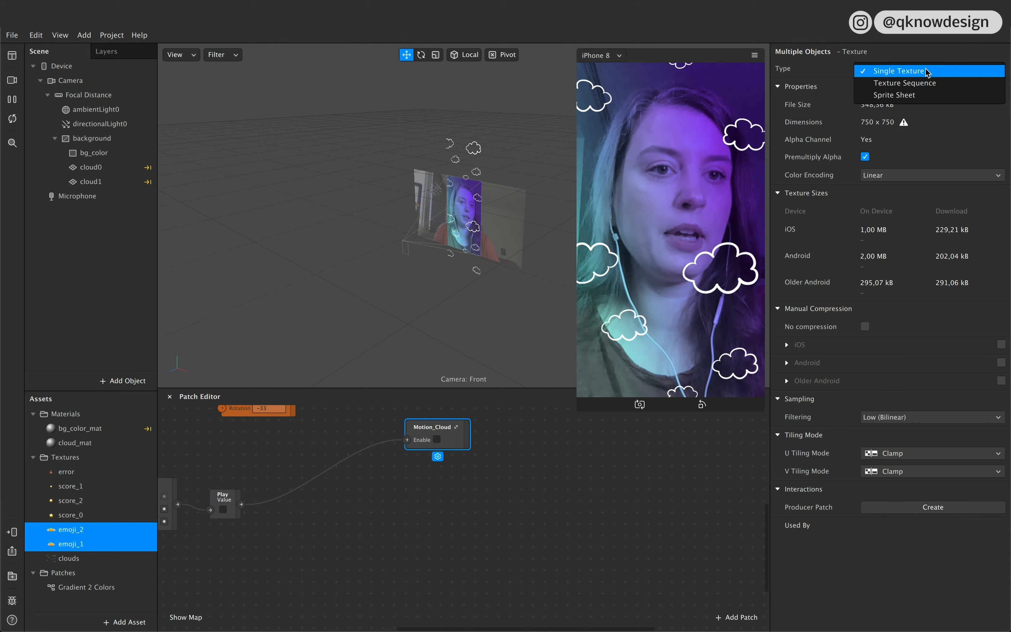
click(906, 84)
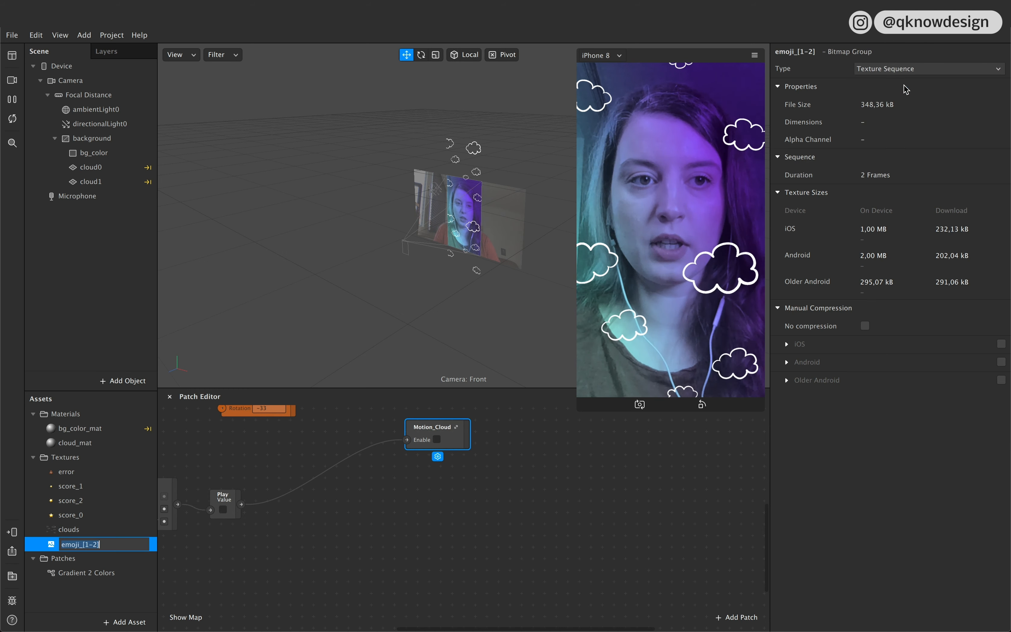
click(89, 594)
click(97, 548)
click(103, 596)
Step: Add an animation sequence asset named animation_emoji and assign the emoji_[1-2] texture to it
click(115, 622)
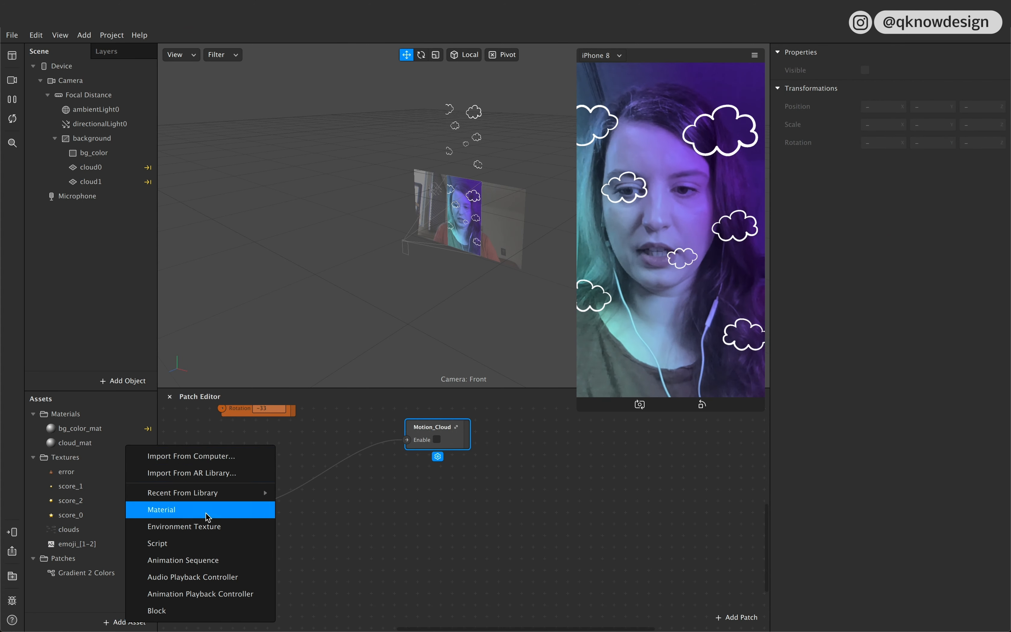
click(202, 561)
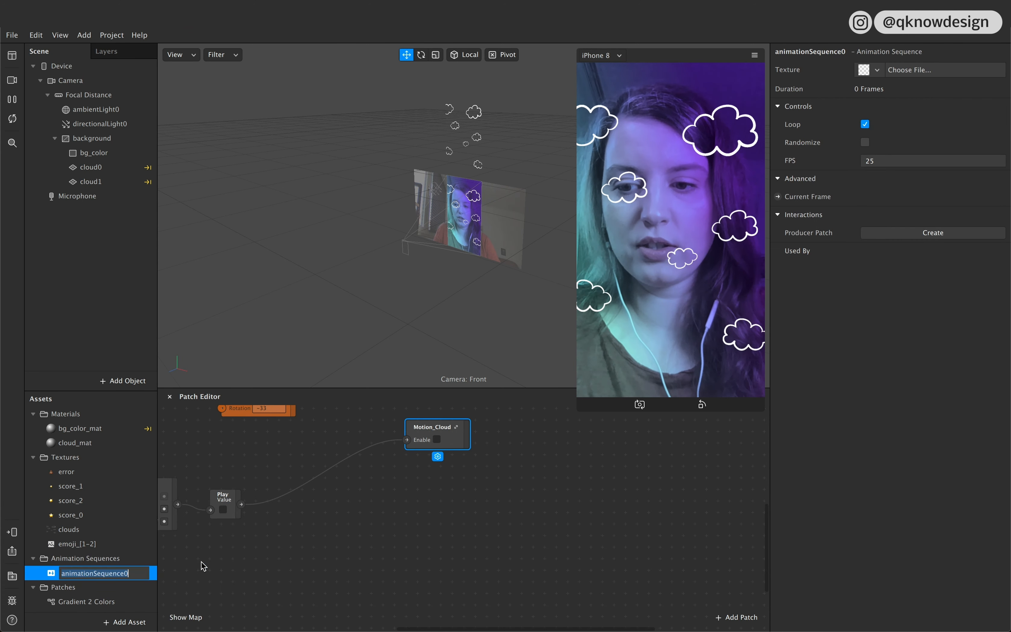
key(shift+Left)
key(shift+Left)
key(shift+Left)
text(_)
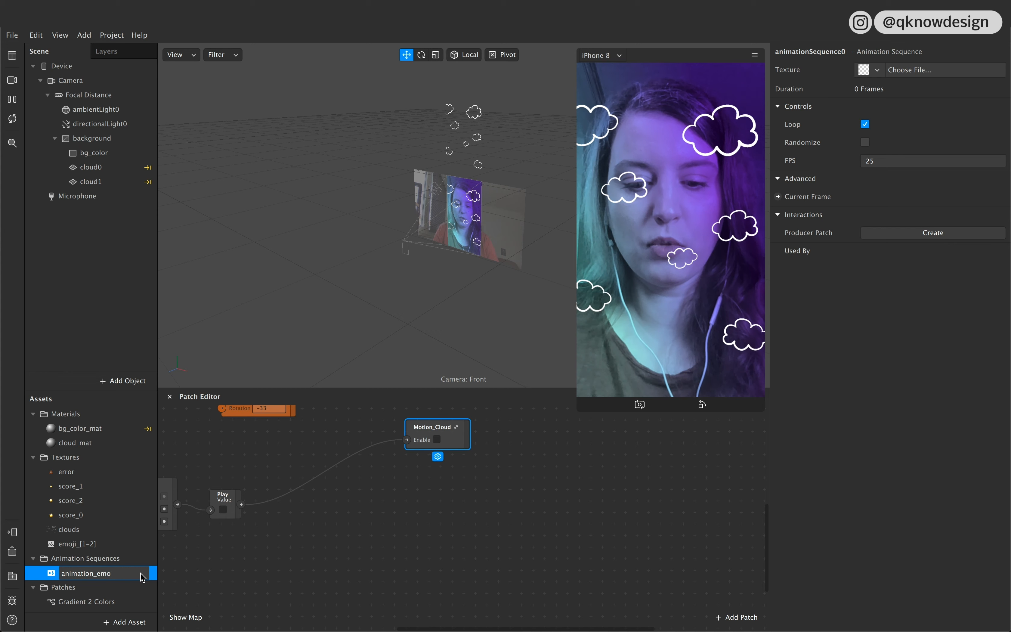
key(Return)
key(Down)
key(Down)
key(Up)
key(Up)
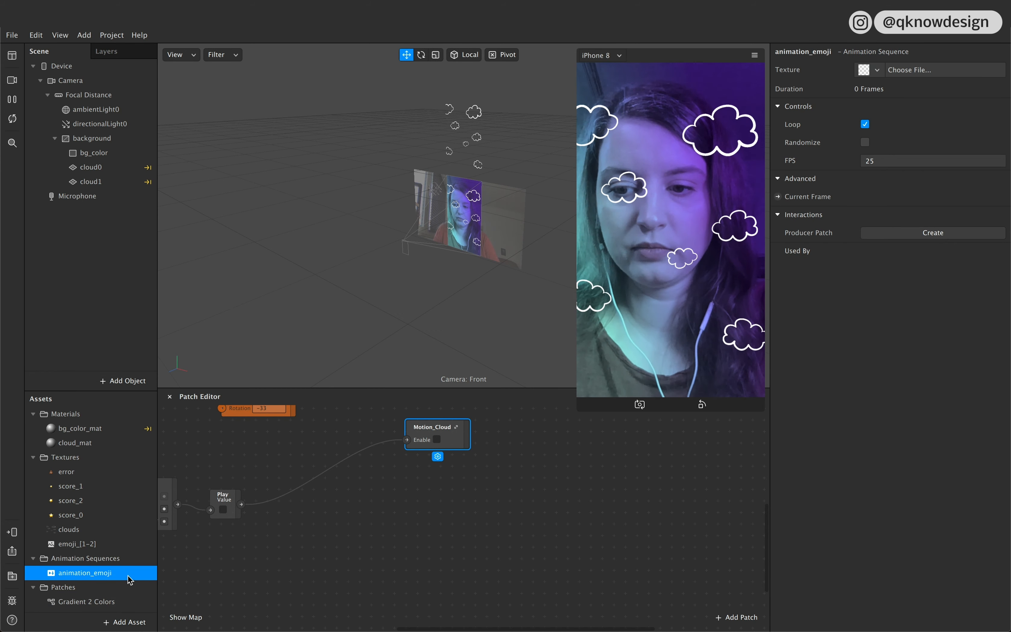
click(914, 75)
click(913, 91)
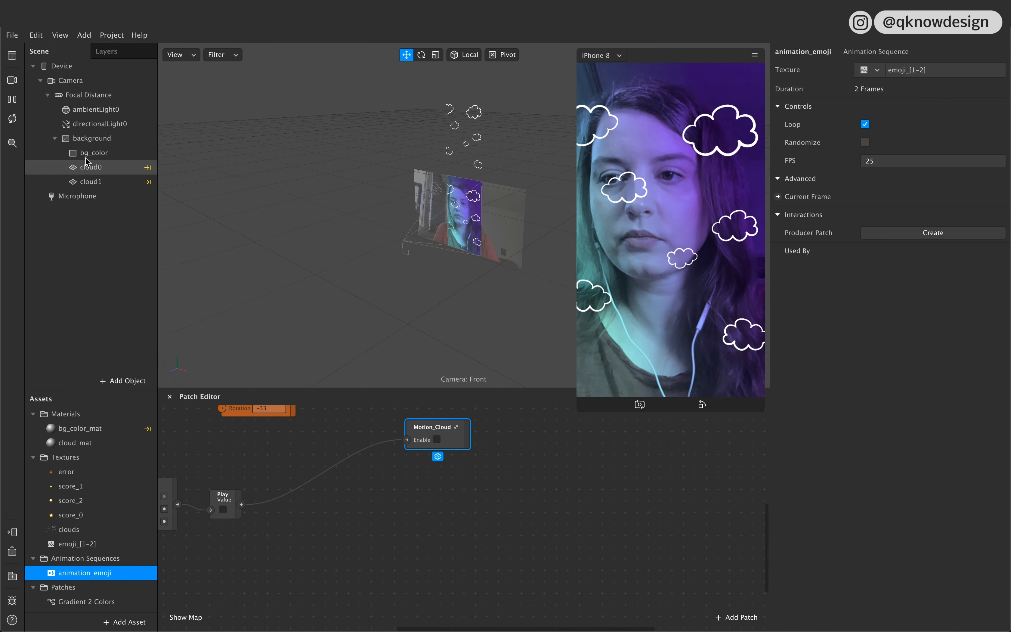
Step: Add a canvas to the scene and rename it game_elements
click(125, 382)
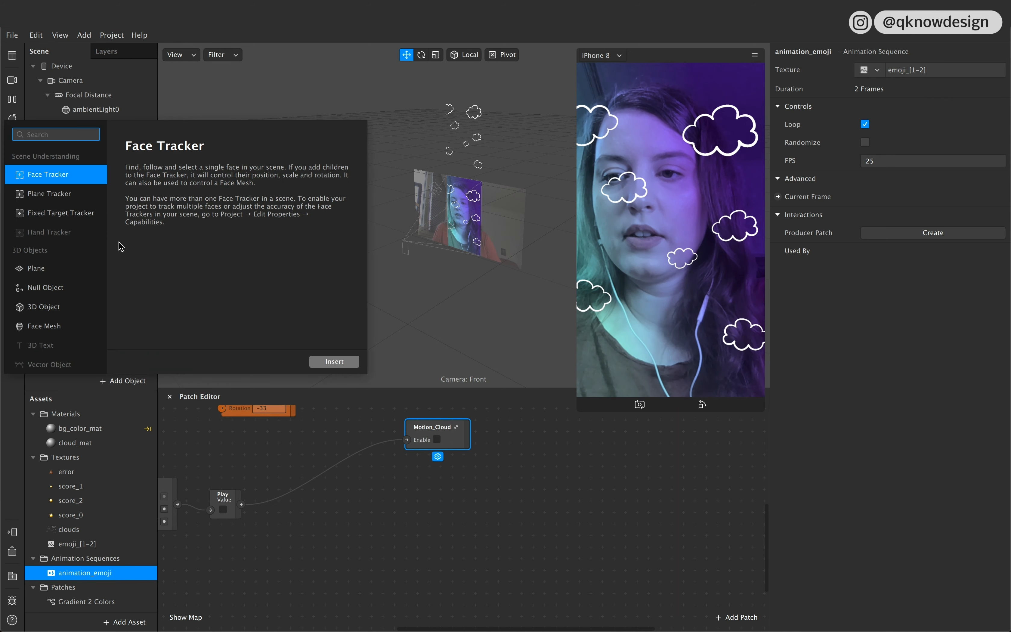
scroll(63, 293, down, 3)
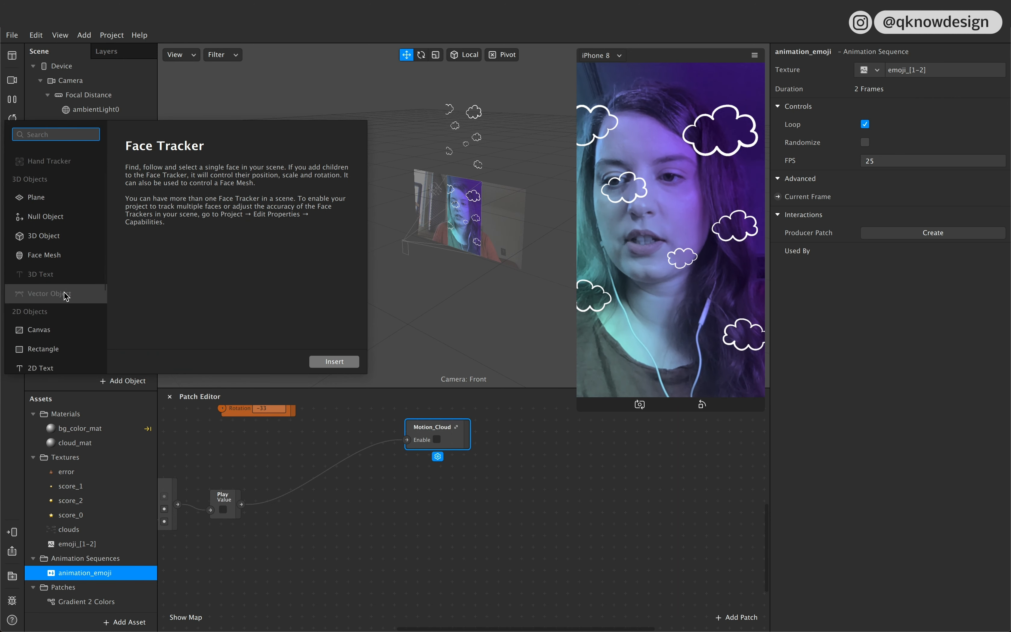
click(62, 314)
click(334, 361)
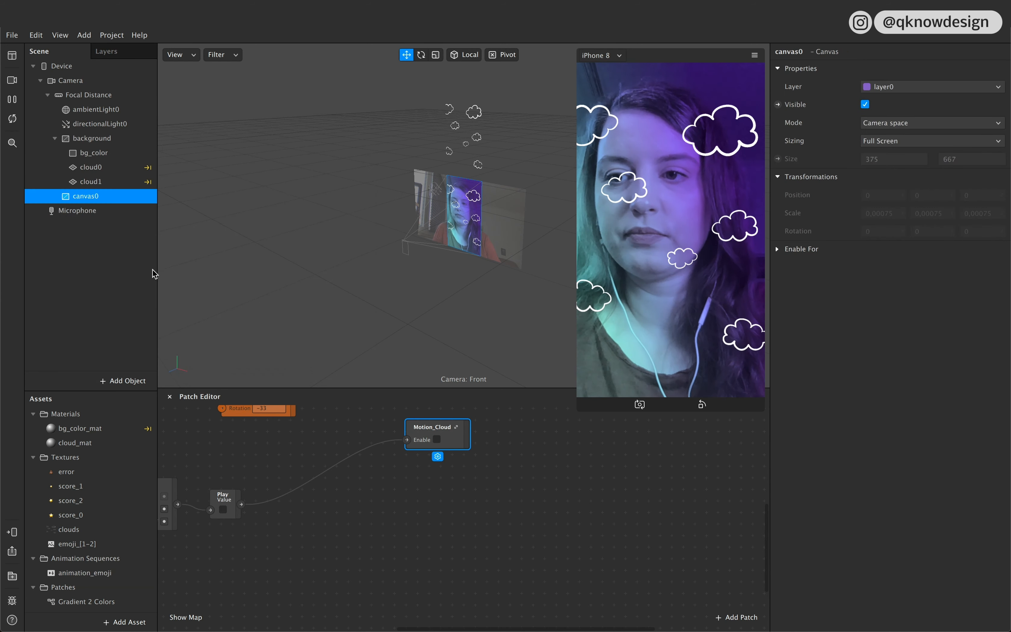
double_click(90, 197)
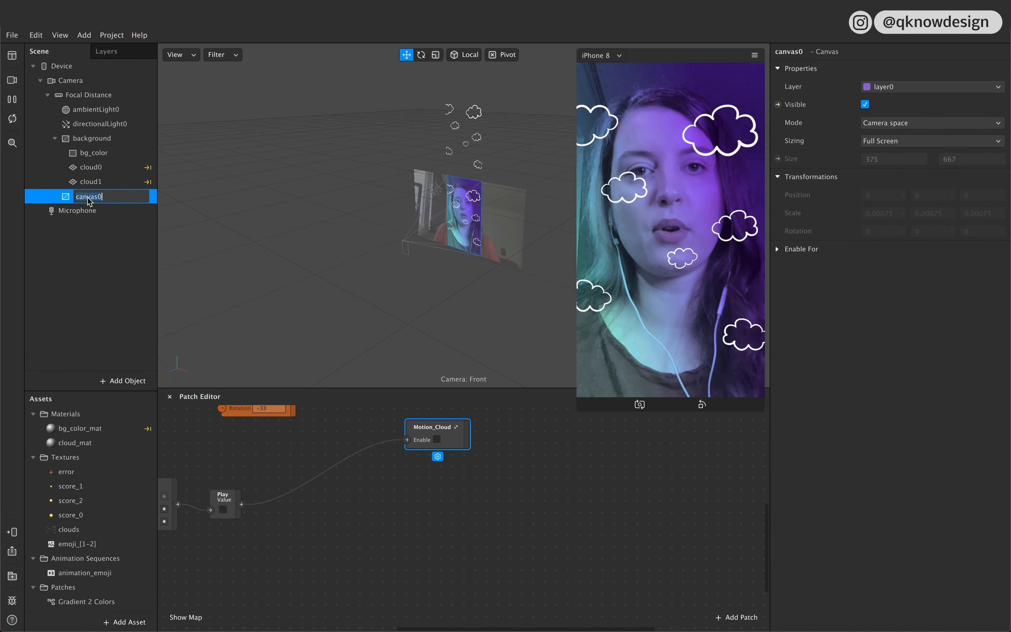
text(game_elem)
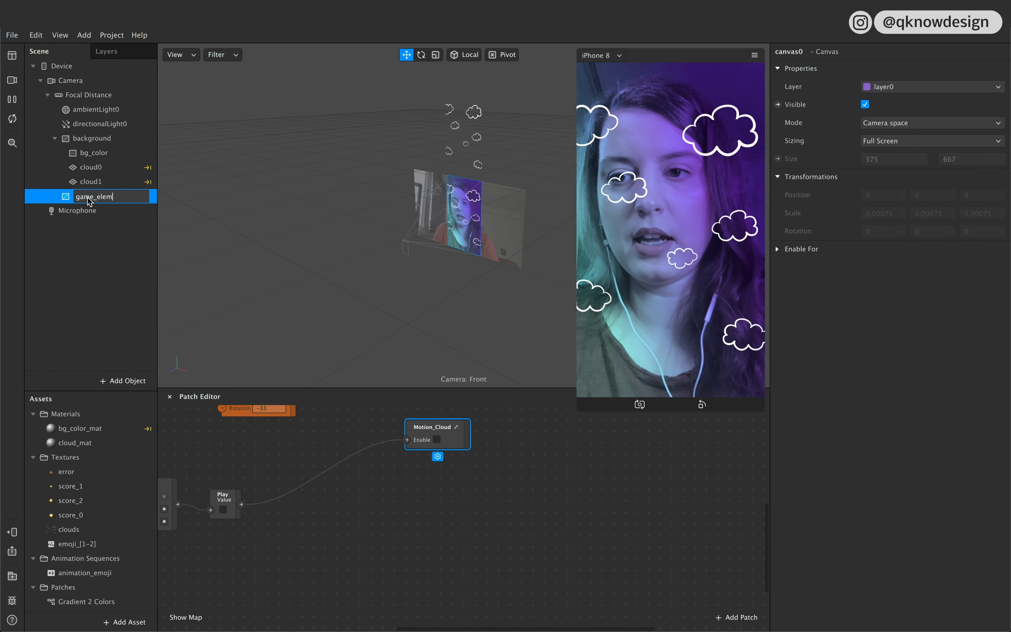
text(ents)
key(Return)
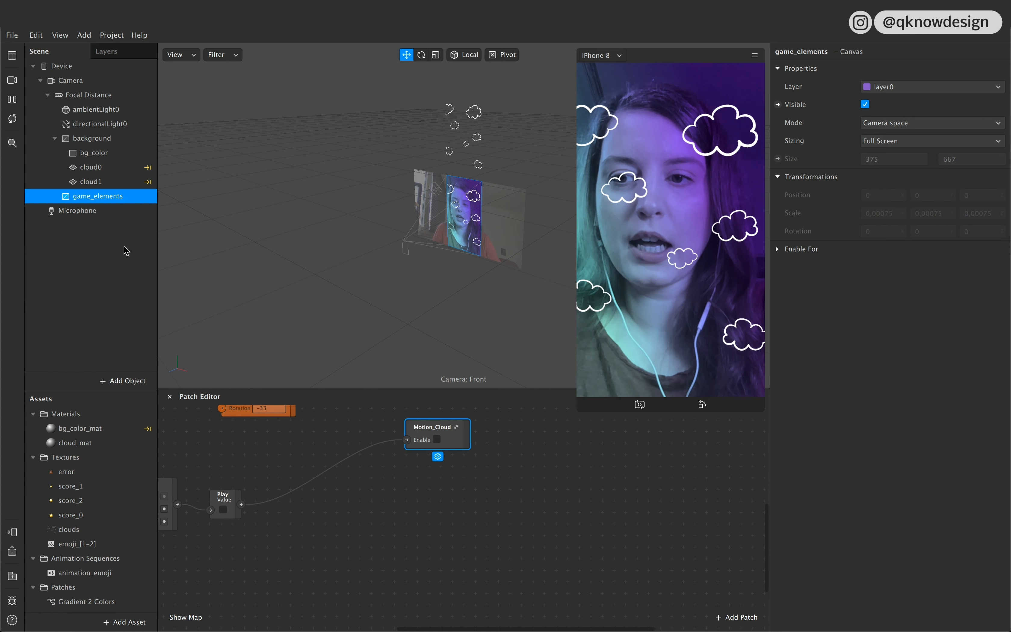
Step: Add a plane inside the game_elements canvas and rename it emoji
click(123, 381)
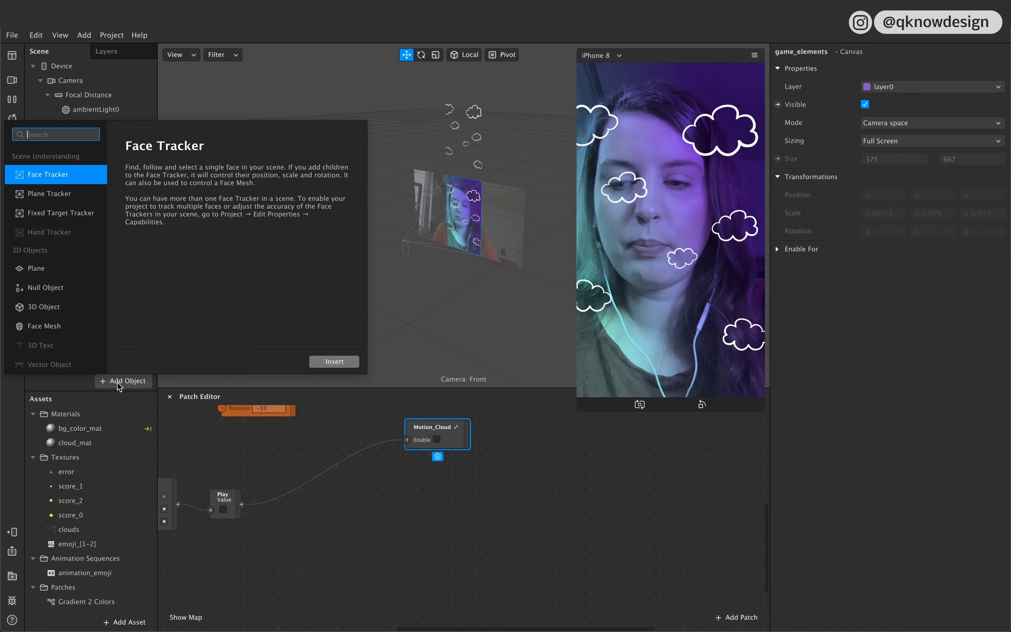
click(44, 275)
click(336, 361)
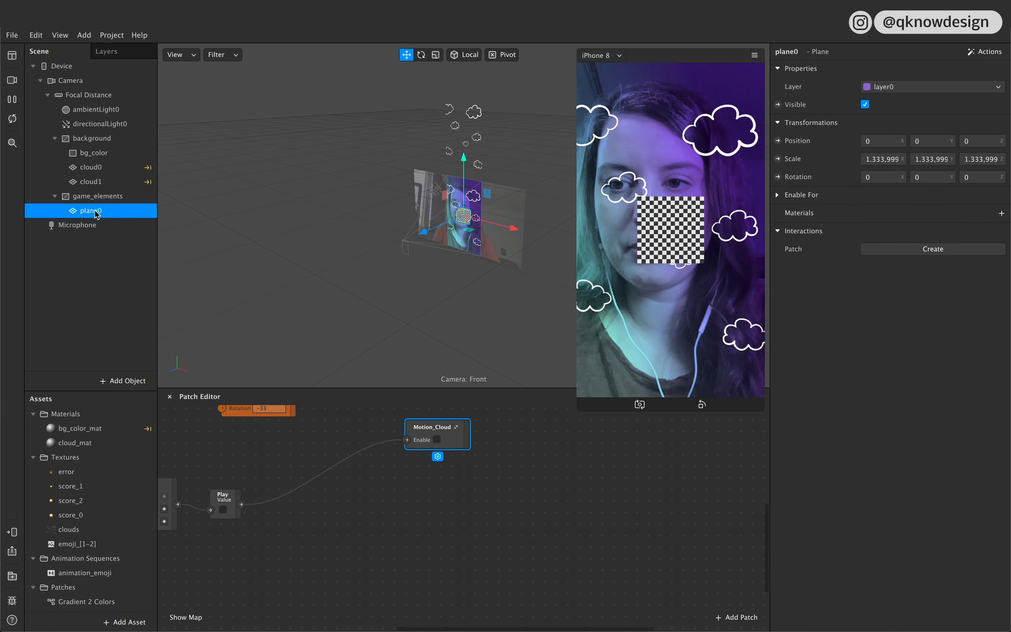
double_click(107, 215)
text(emoji)
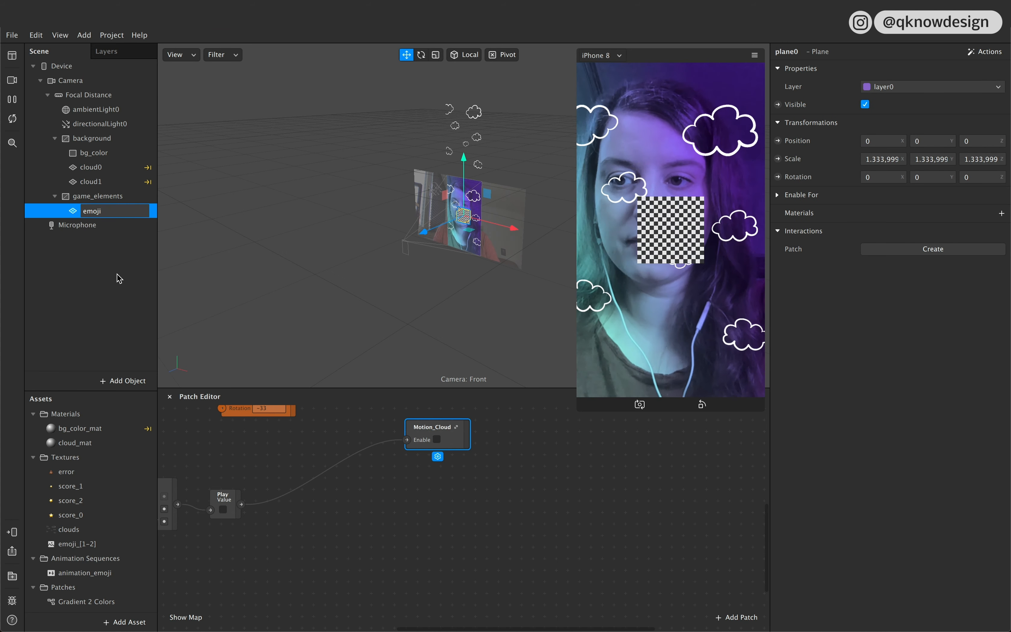
key(Return)
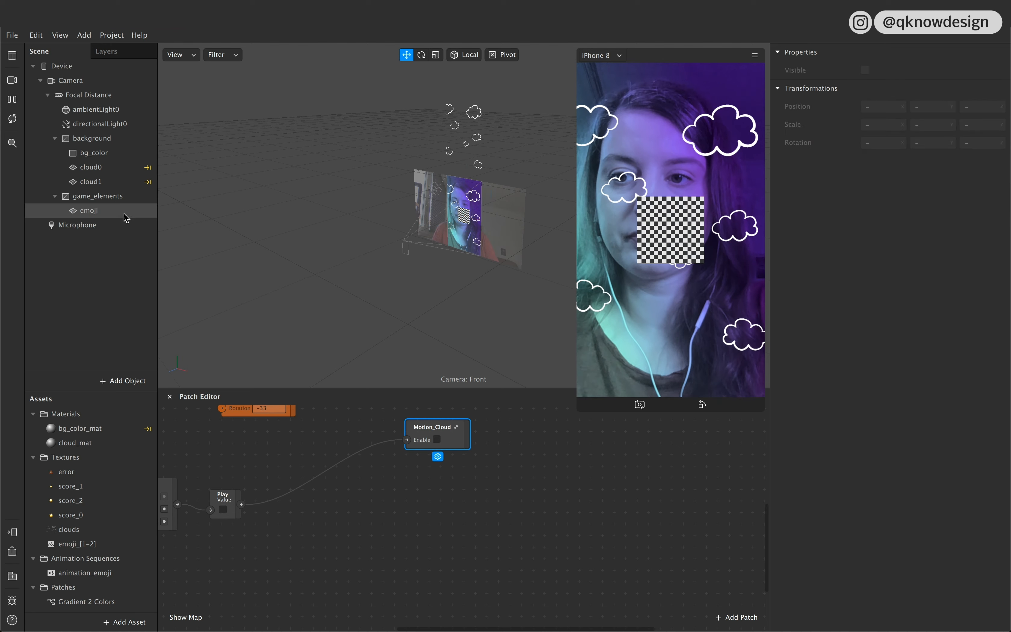
Step: Create a new material for the emoji plane and rename it emoji_mat
click(1002, 213)
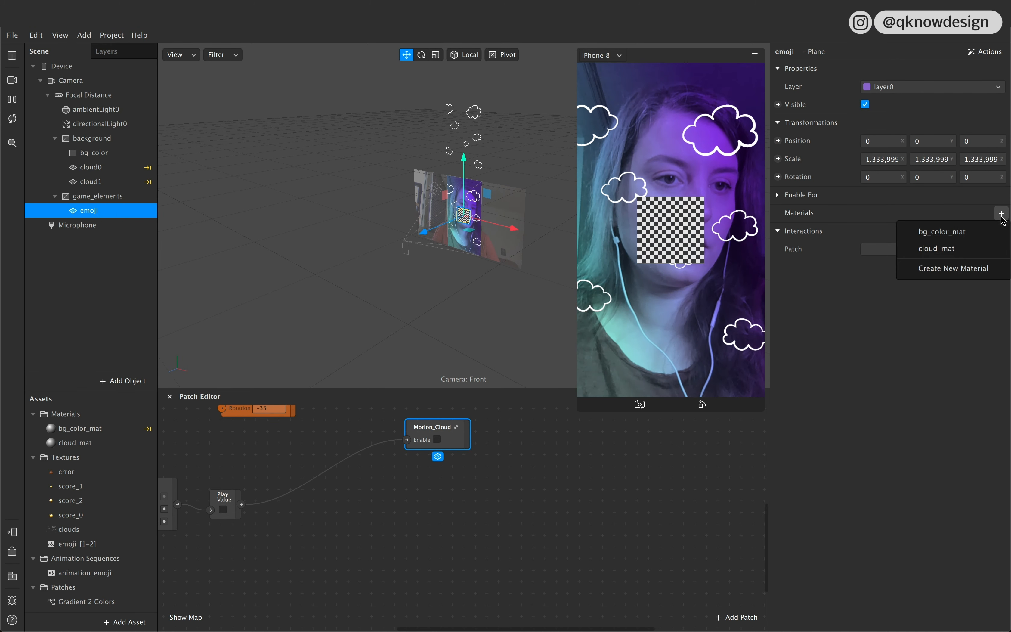
click(963, 272)
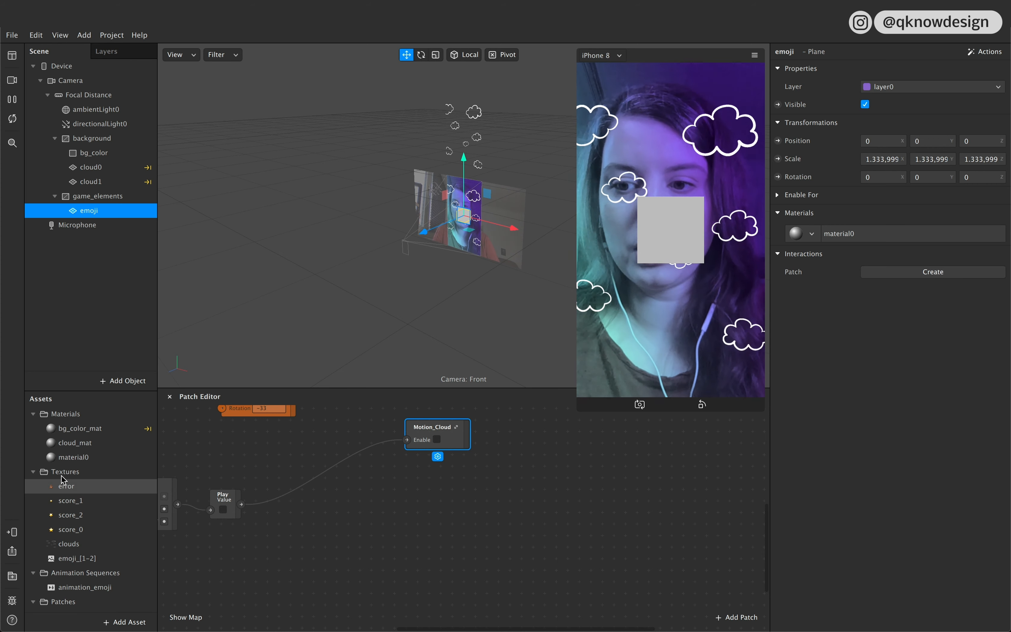
double_click(72, 457)
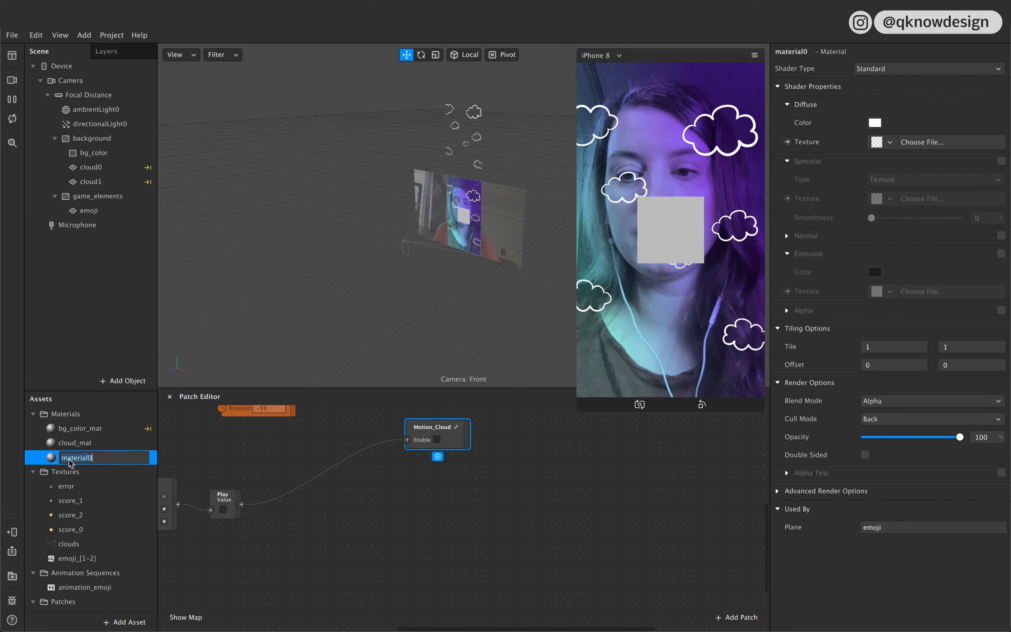
text(e)
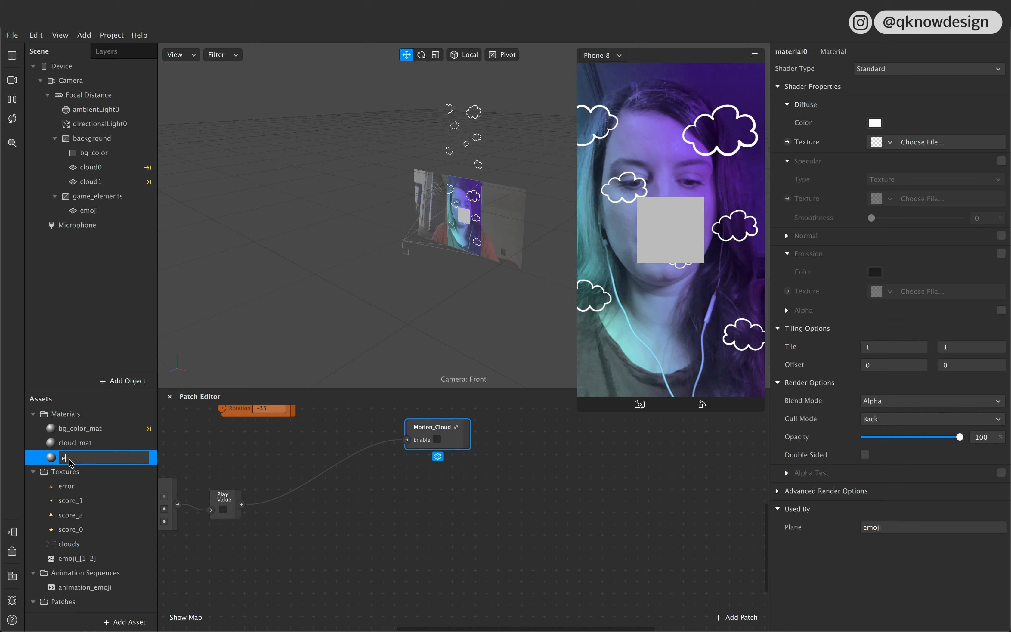
text(moji_ma)
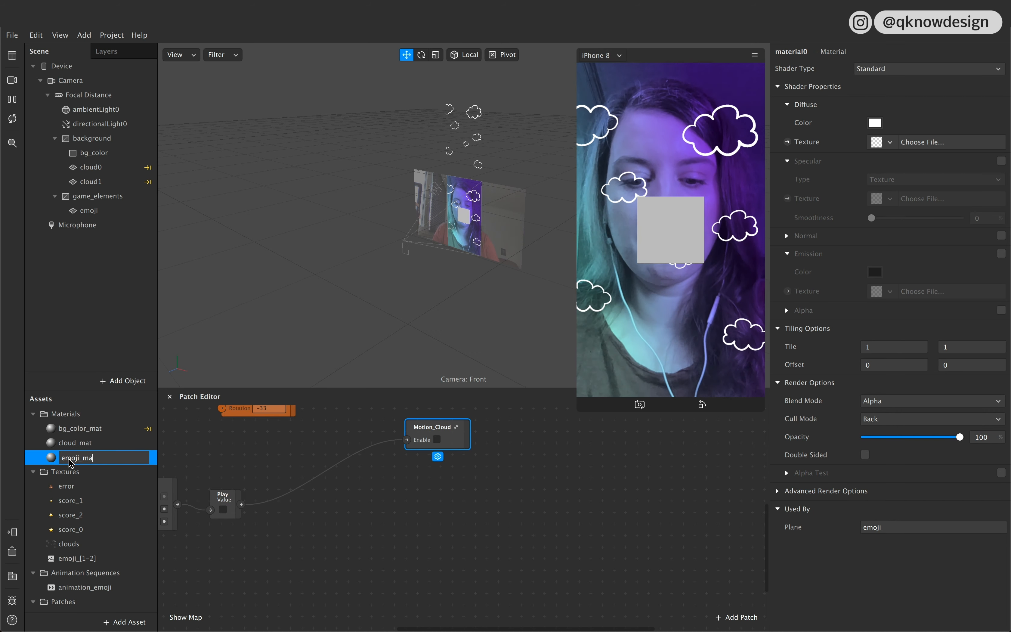
text(t)
click(90, 501)
click(97, 459)
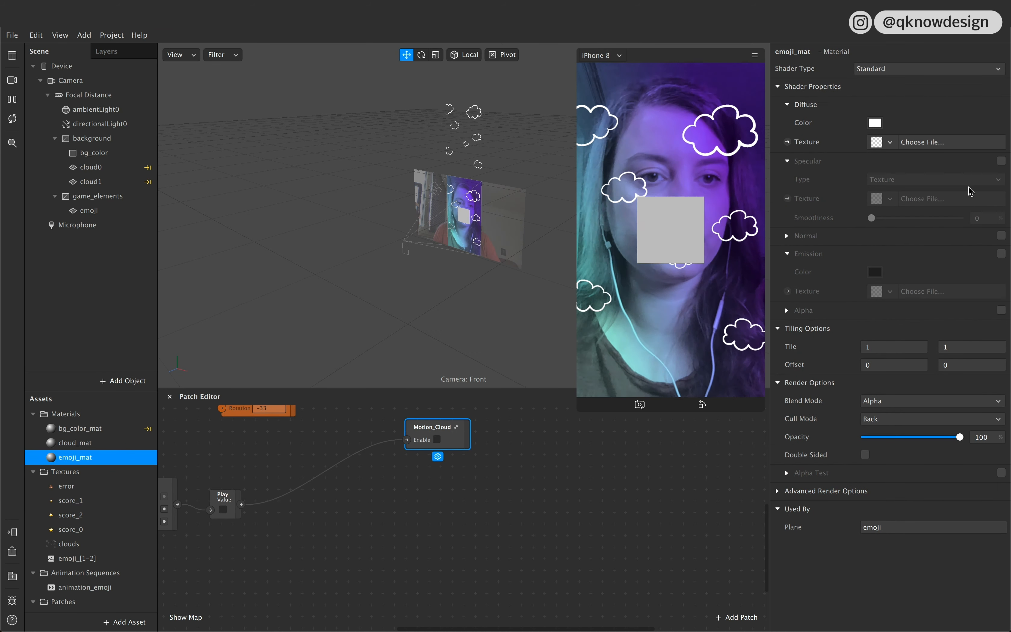
Step: Assign the animation_emoji sequence as the texture of emoji_mat and set its shader type to Flat
click(892, 144)
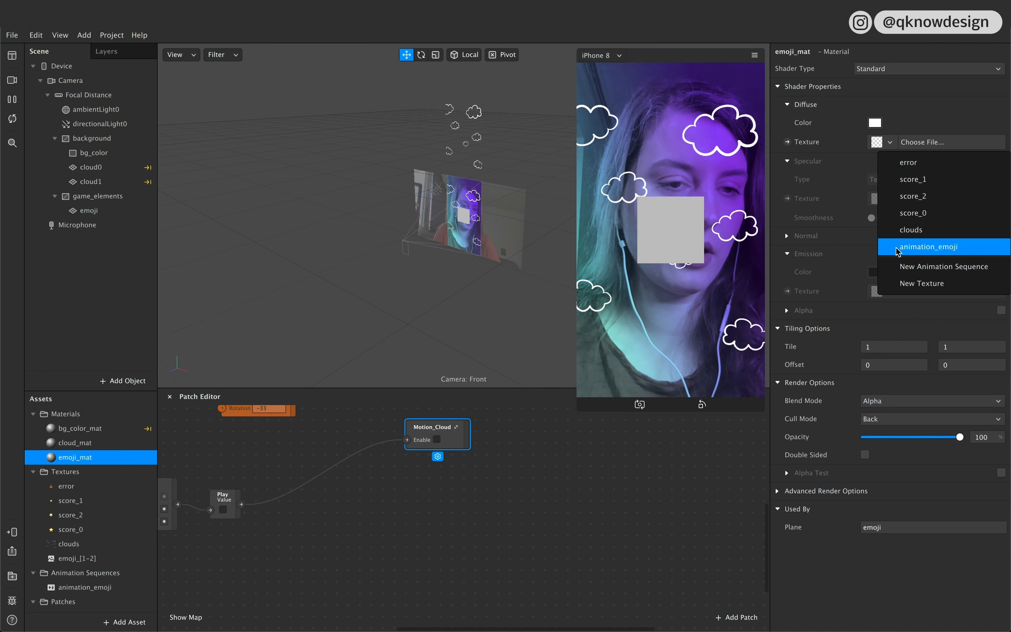
click(935, 250)
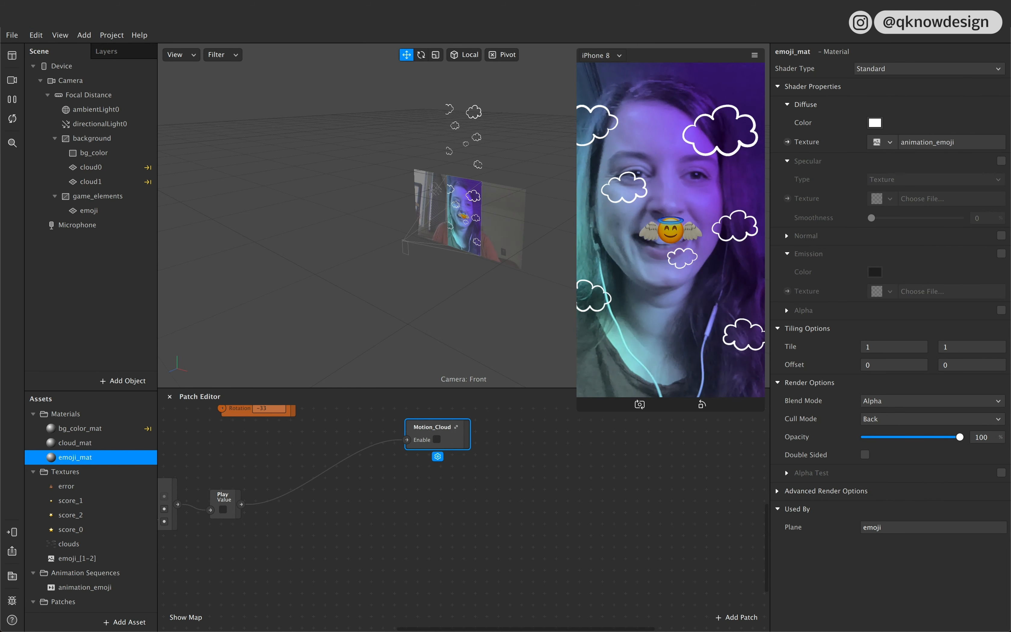
click(952, 69)
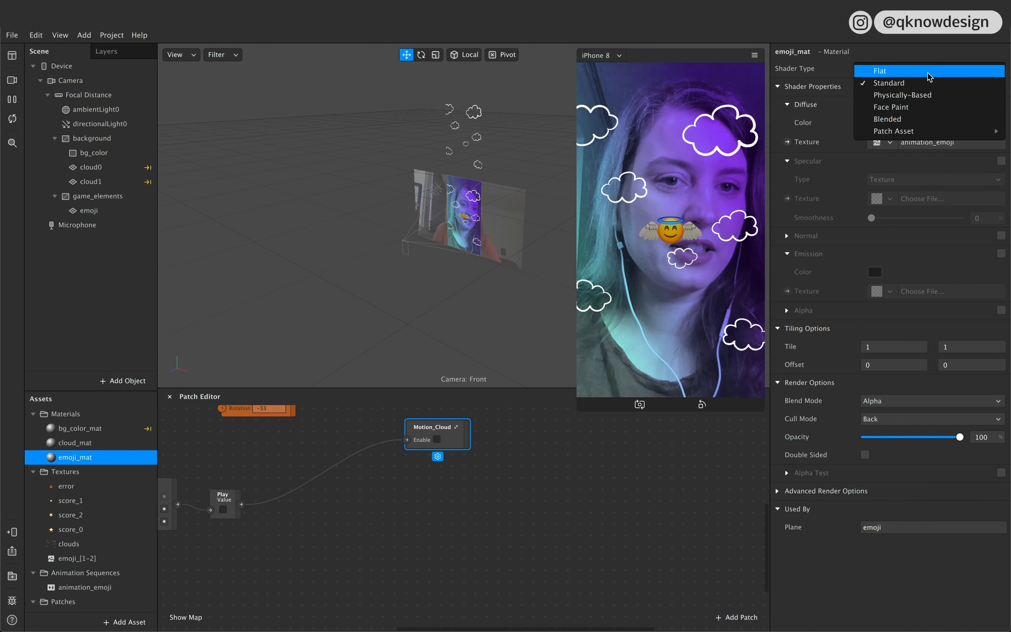
click(931, 72)
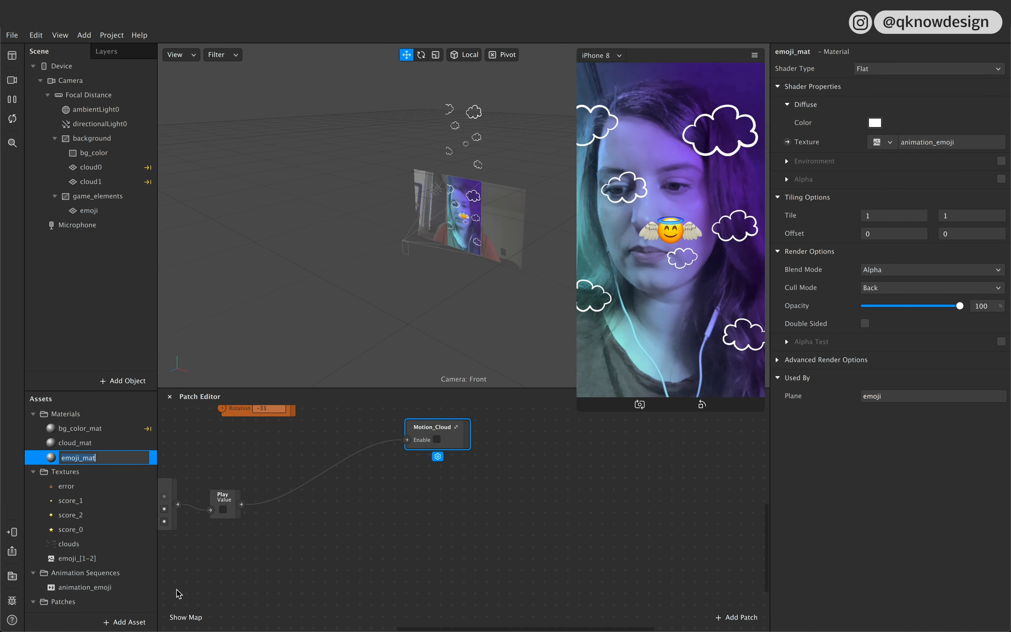
Step: Set the frame rate of the animation_emoji sequence to 7 FPS
click(121, 587)
click(879, 161)
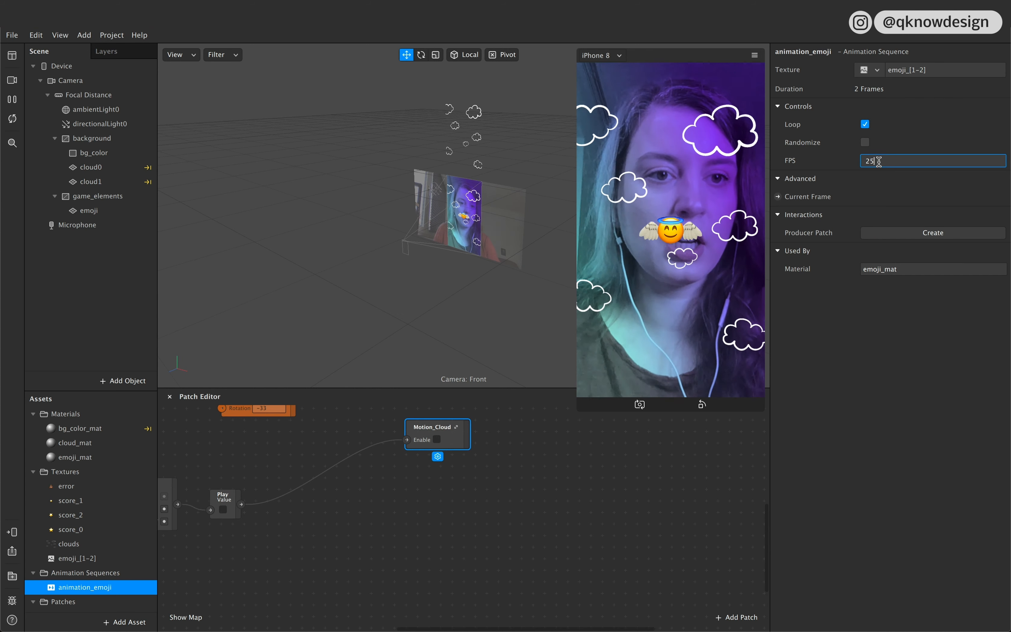
double_click(879, 161)
text(2)
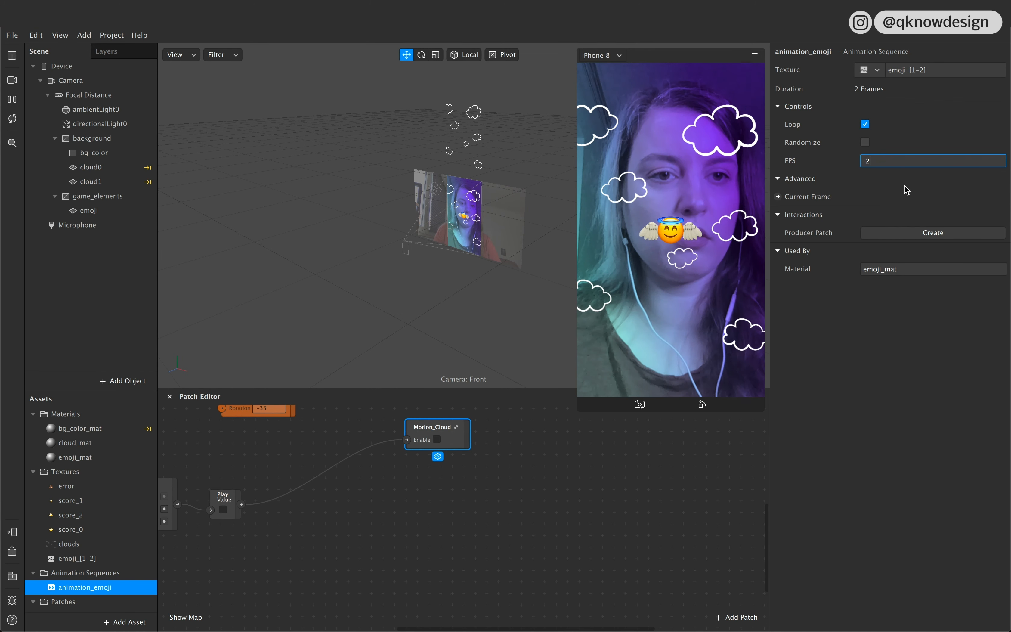
click(895, 261)
double_click(879, 160)
text(7)
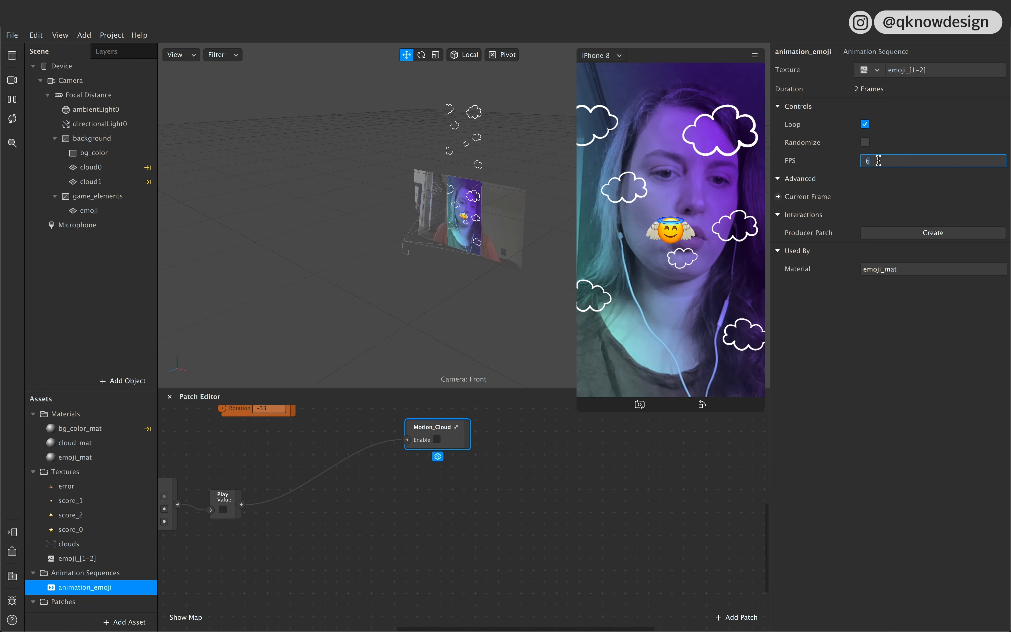
click(916, 191)
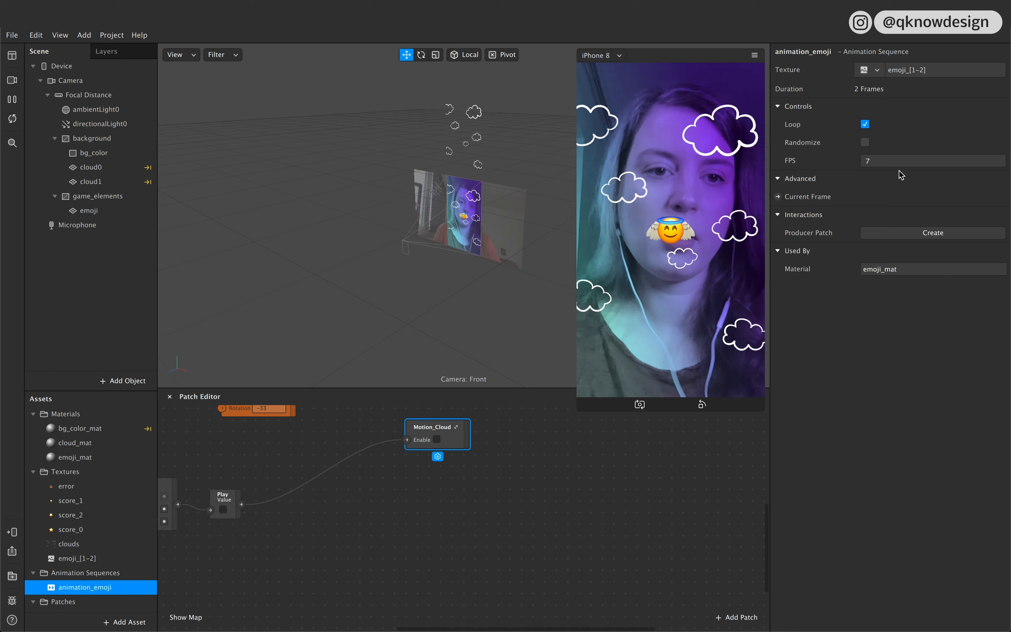
Step: Move the emoji plane to the lower-left area of the preview, at about X -116 and Y -138
click(96, 211)
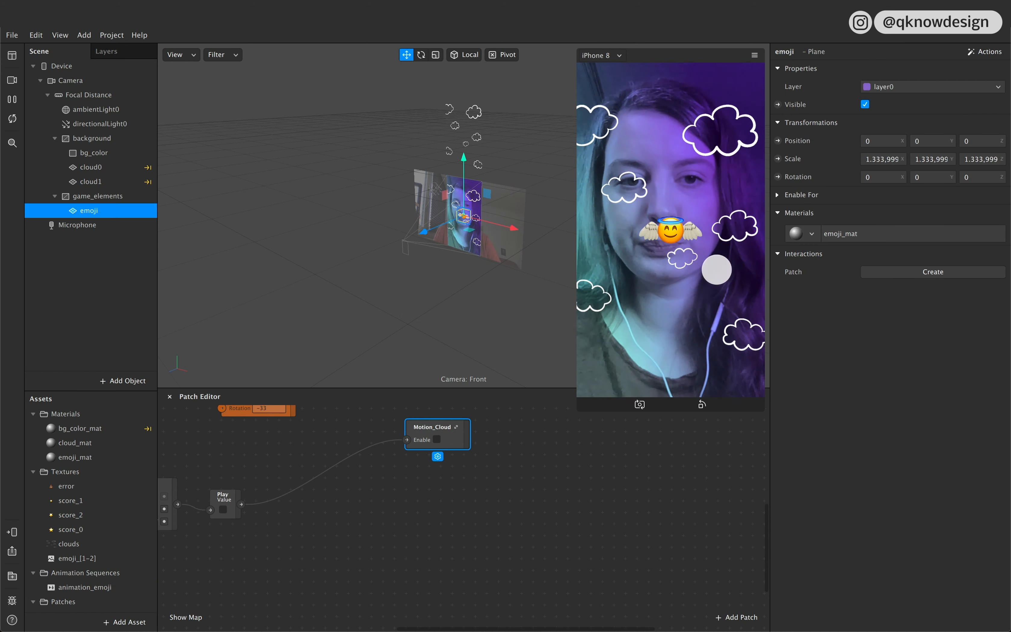
drag(465, 187, 467, 203)
drag(498, 242, 484, 239)
drag(422, 576, 448, 563)
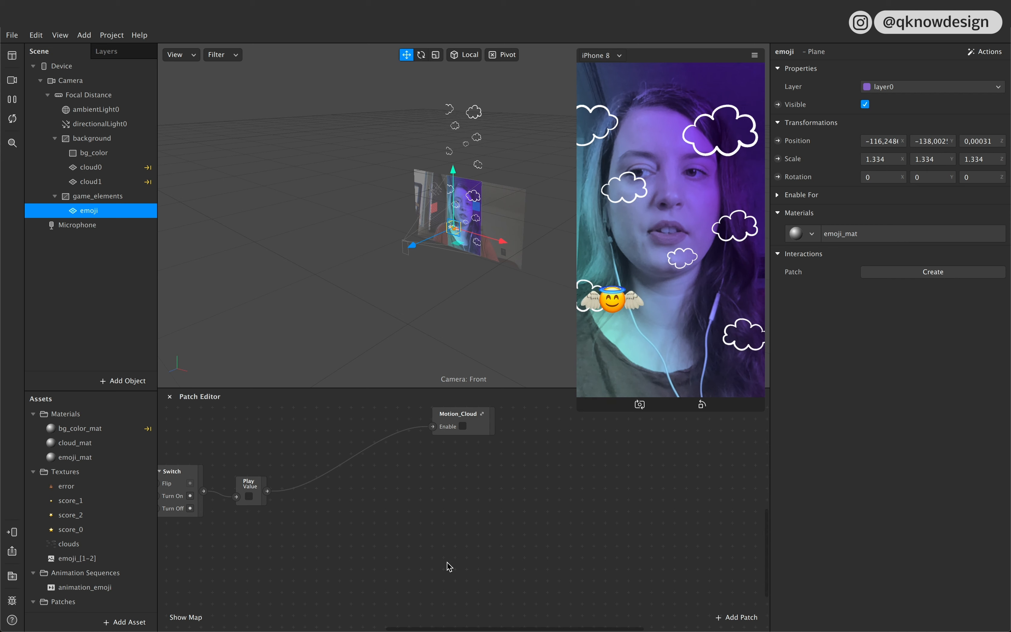
Step: Collapse the background and game_elements canvases and add a Face Tracker to the scene
click(54, 196)
click(54, 139)
click(94, 249)
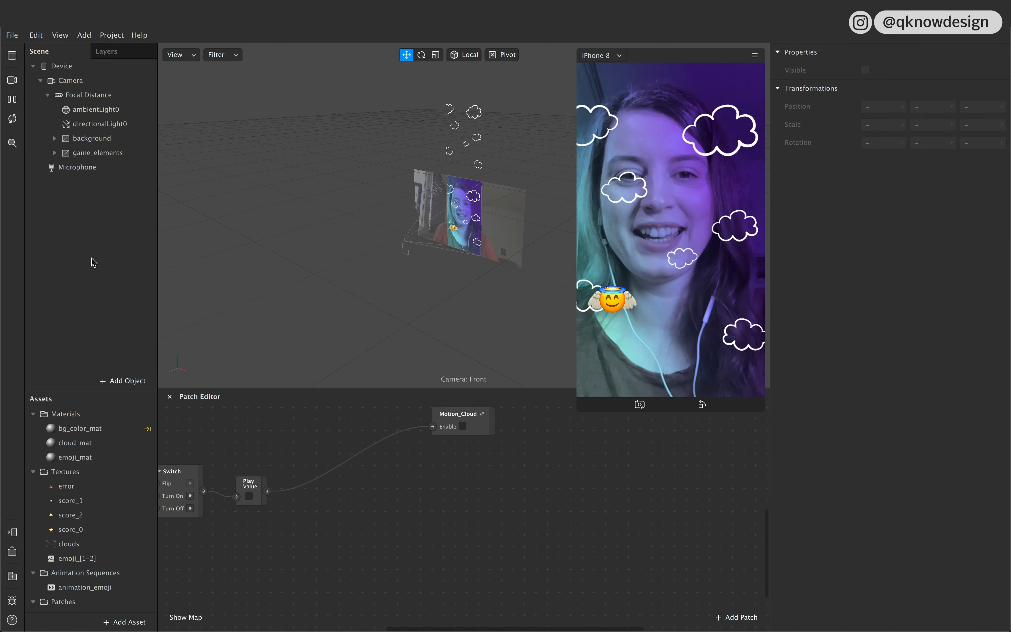
click(112, 383)
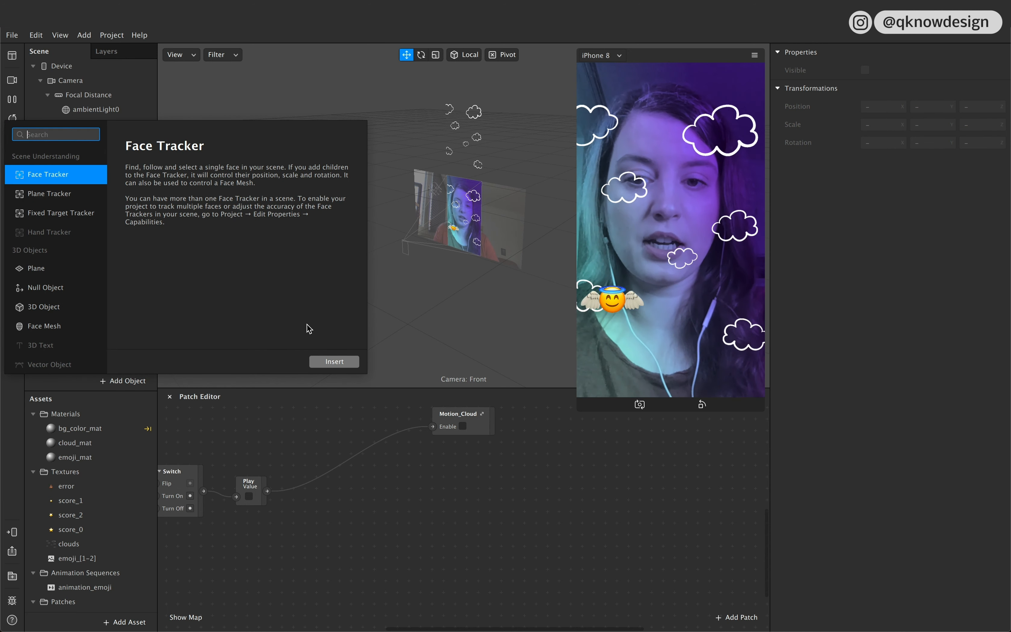
click(329, 362)
Step: Nest the background and game_elements canvases inside faceTracker0
click(99, 142)
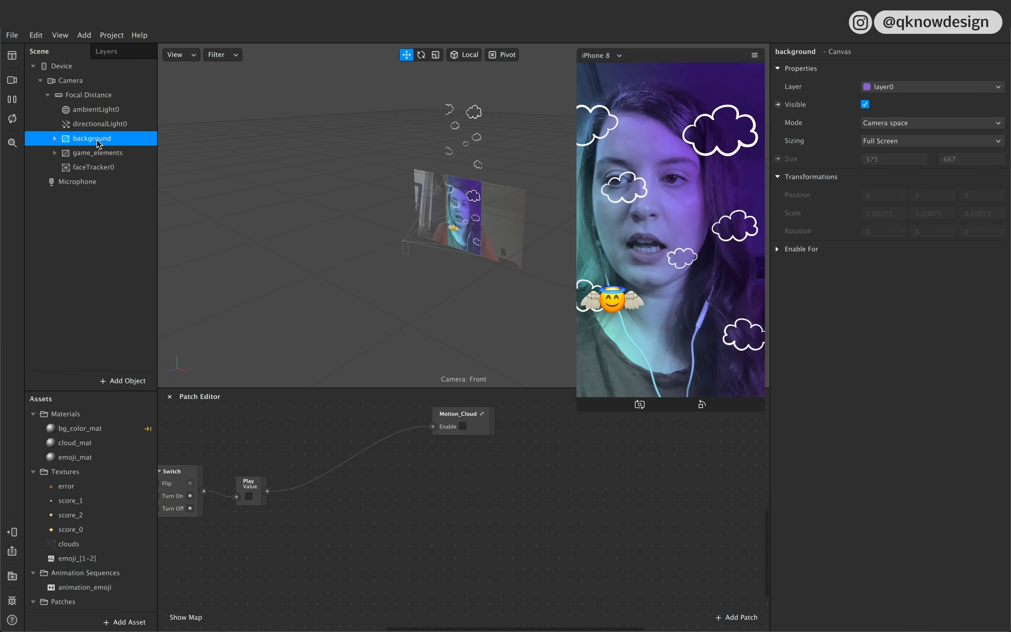
shift+click(100, 153)
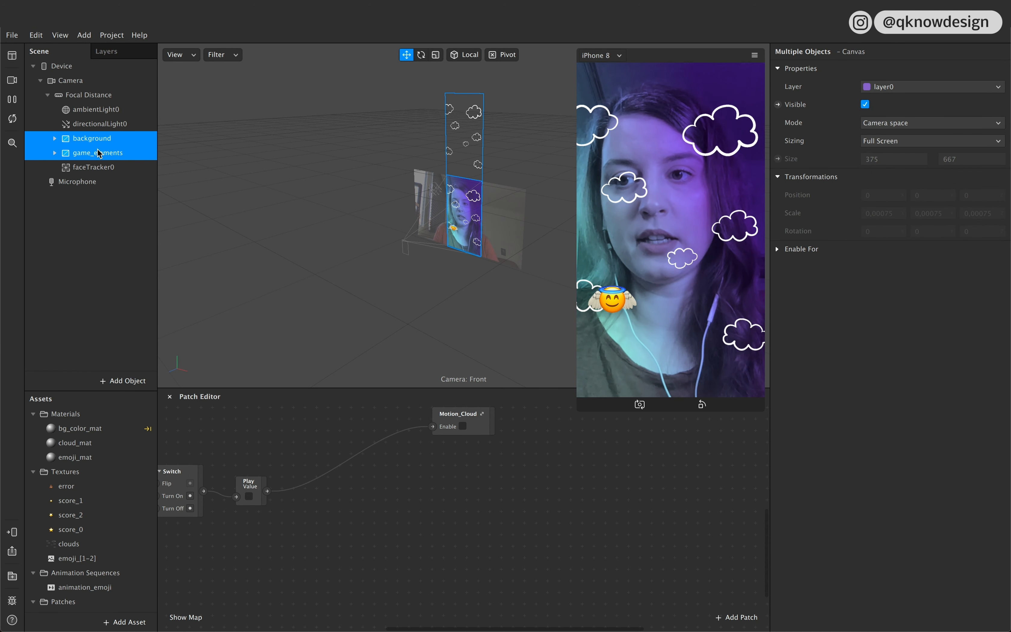
drag(100, 153, 99, 176)
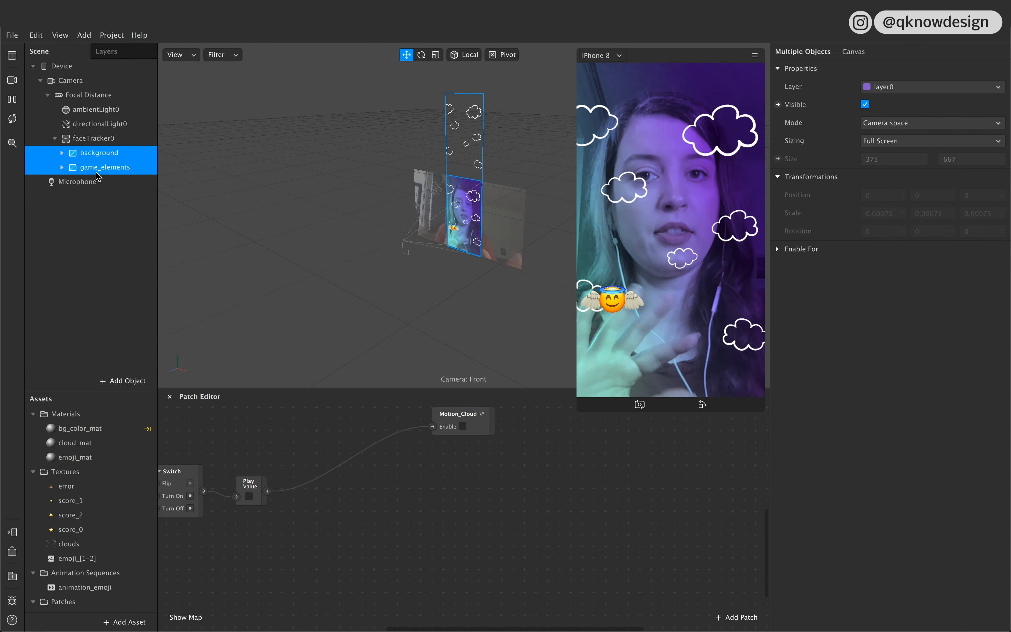
click(95, 140)
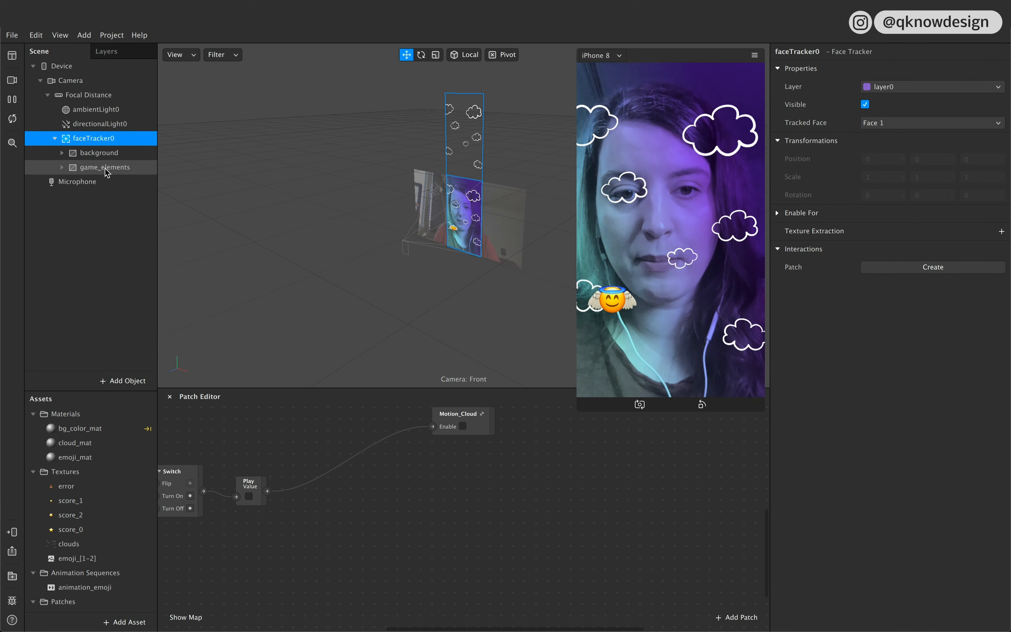
Step: Shift the emoji plane slightly further left and collapse the game_elements canvas
click(452, 228)
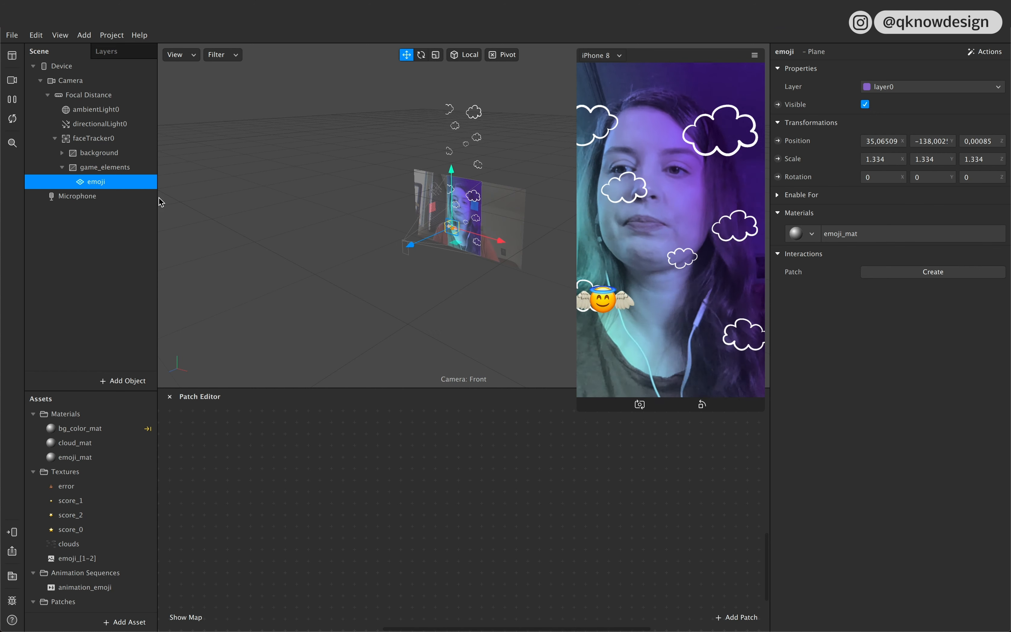
click(62, 167)
click(85, 139)
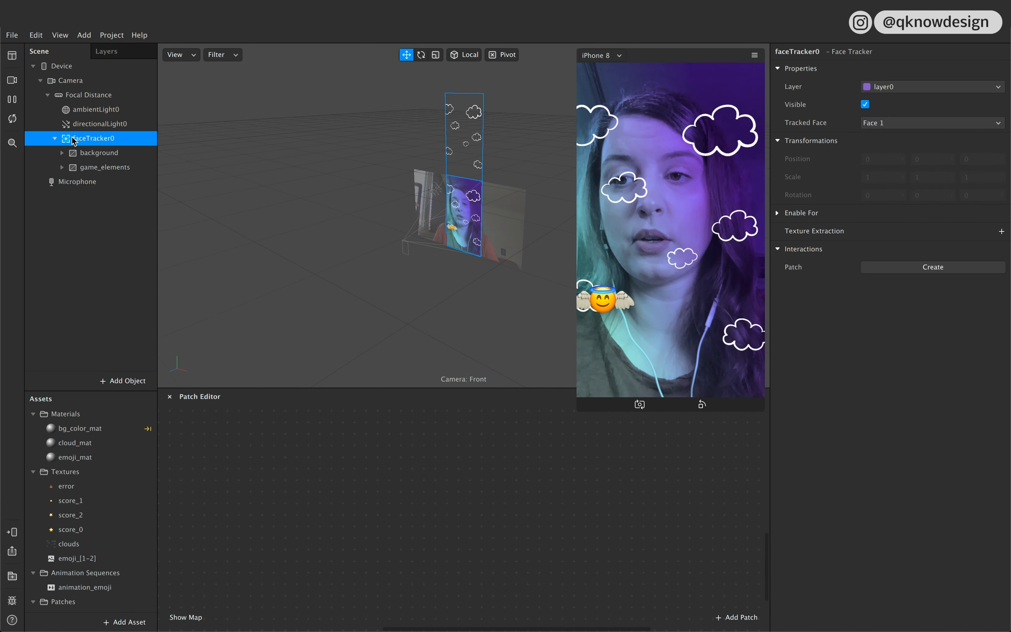
drag(78, 143, 282, 509)
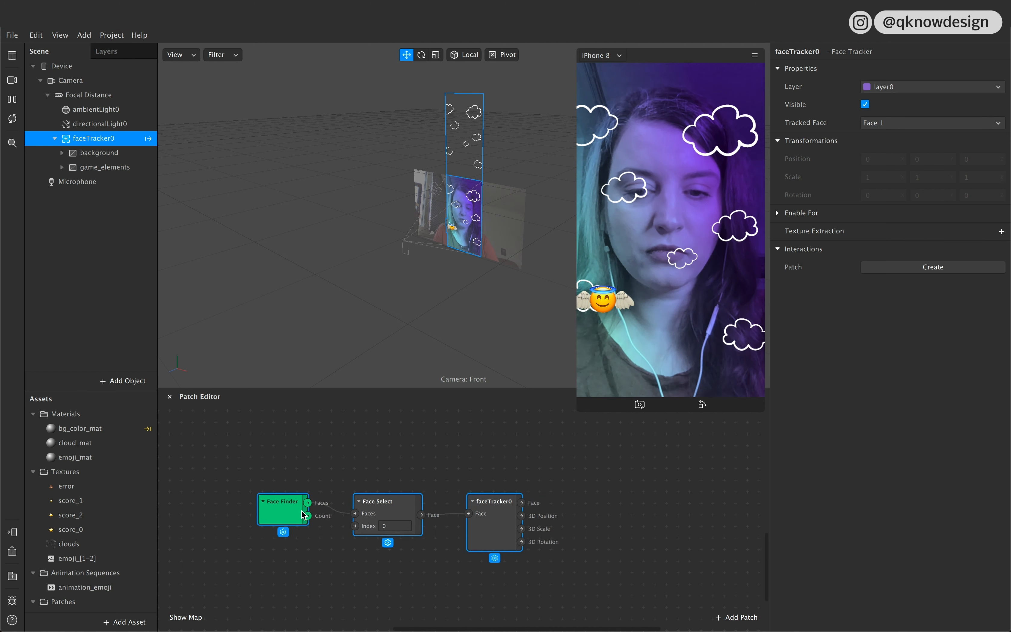
scroll(301, 515, right, 1)
key(Delete)
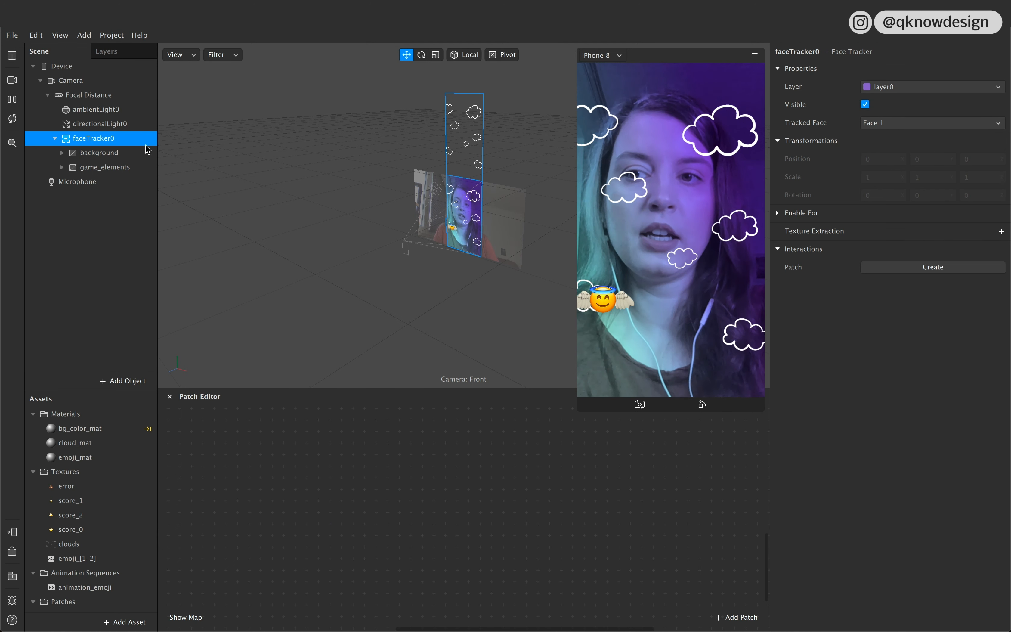
click(111, 273)
Step: Create a Head Rotation interaction patch for faceTracker0
click(103, 136)
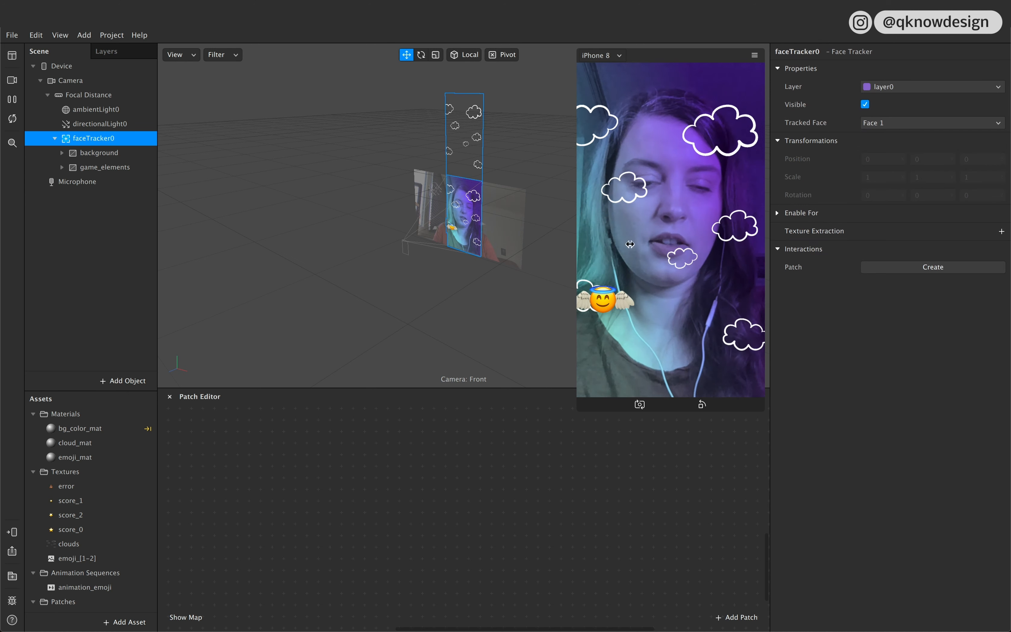
click(914, 270)
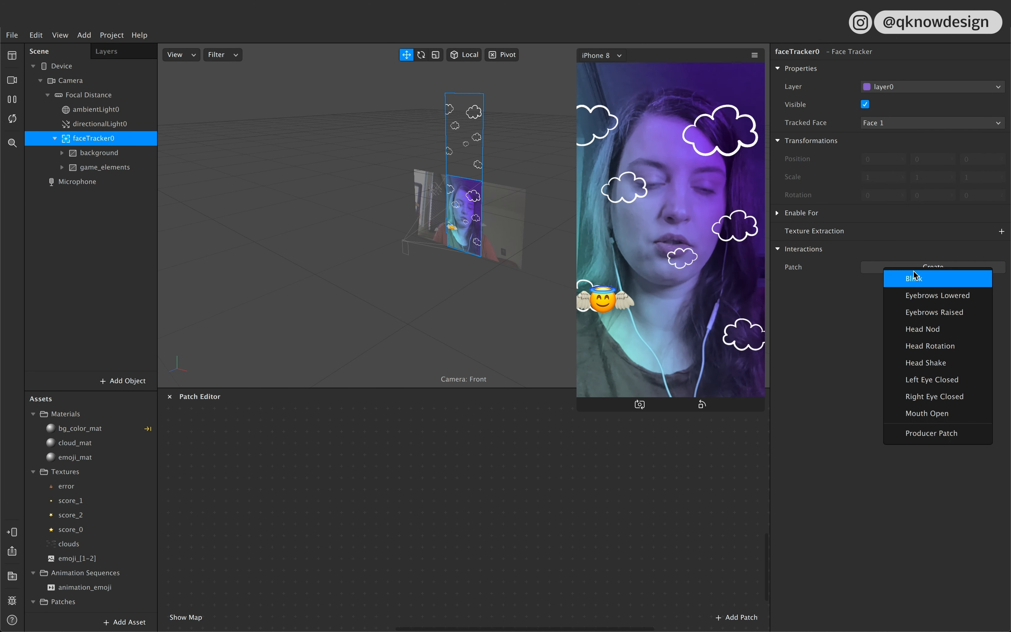
click(930, 346)
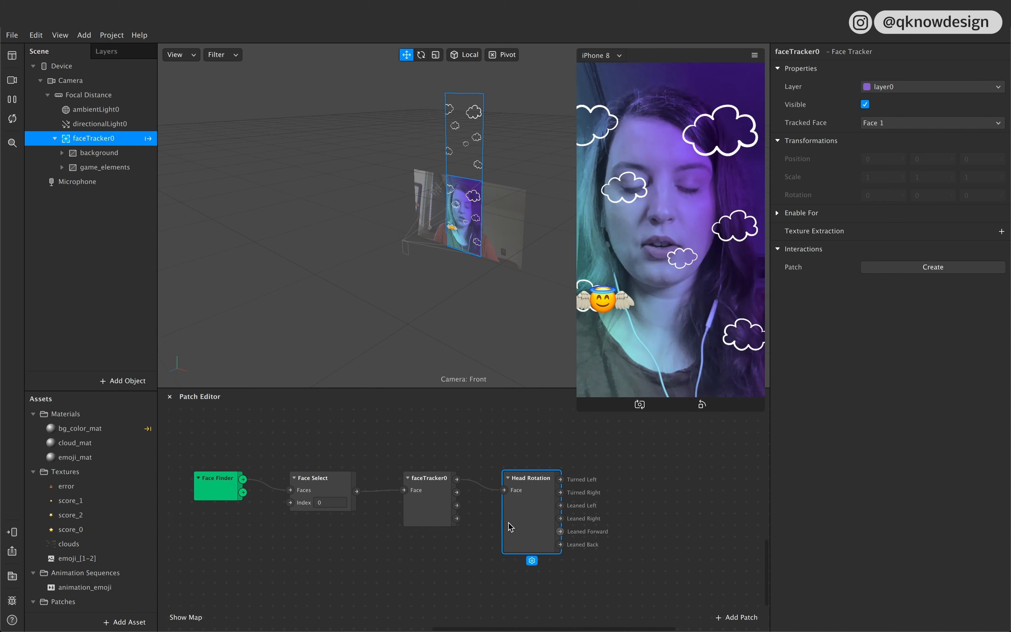
Step: Add an Animation patch driven by the Turned Right output of Head Rotation through a Pulse patch
scroll(579, 503, right, 5)
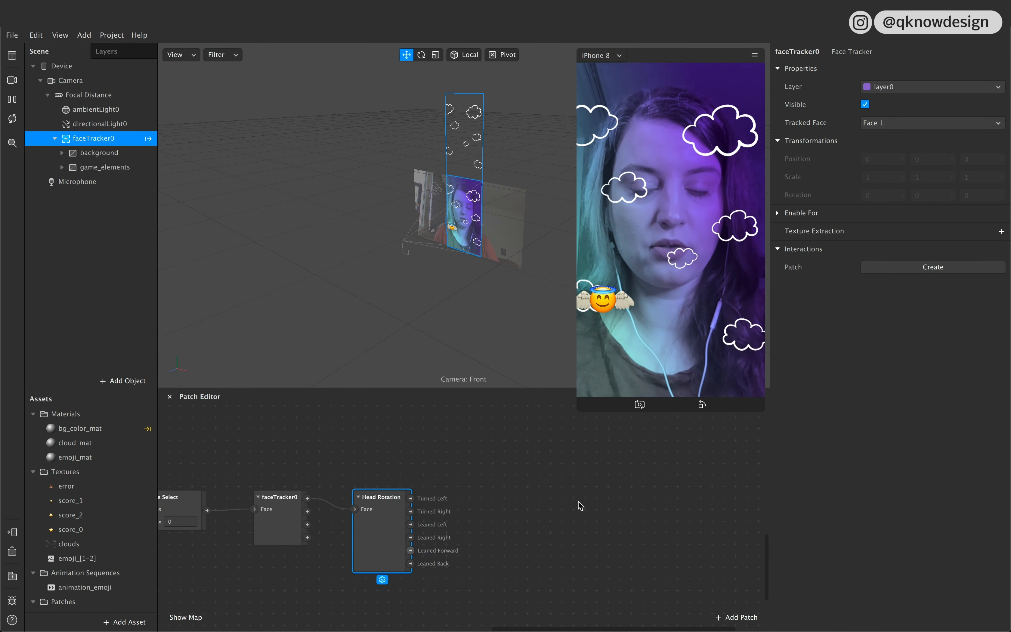
scroll(542, 499, right, 1)
drag(352, 512, 440, 465)
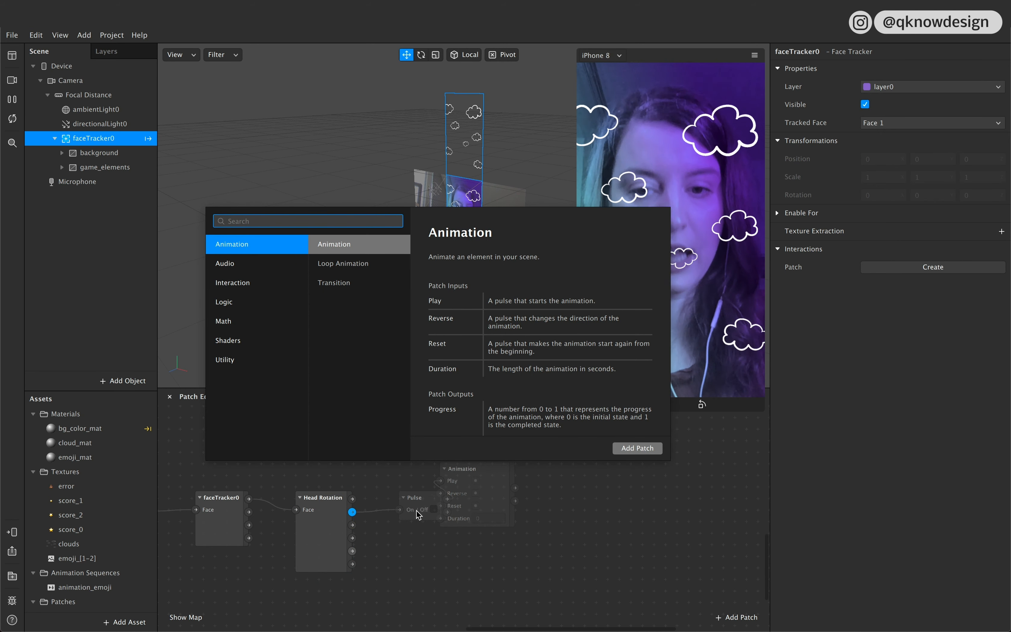
click(635, 450)
drag(489, 473, 565, 464)
Step: Arrange the Pulse patch beside the Animation patch and connect its second output to the animation's Reverse input
click(432, 505)
drag(435, 508, 436, 468)
drag(539, 460, 516, 448)
drag(447, 459, 493, 472)
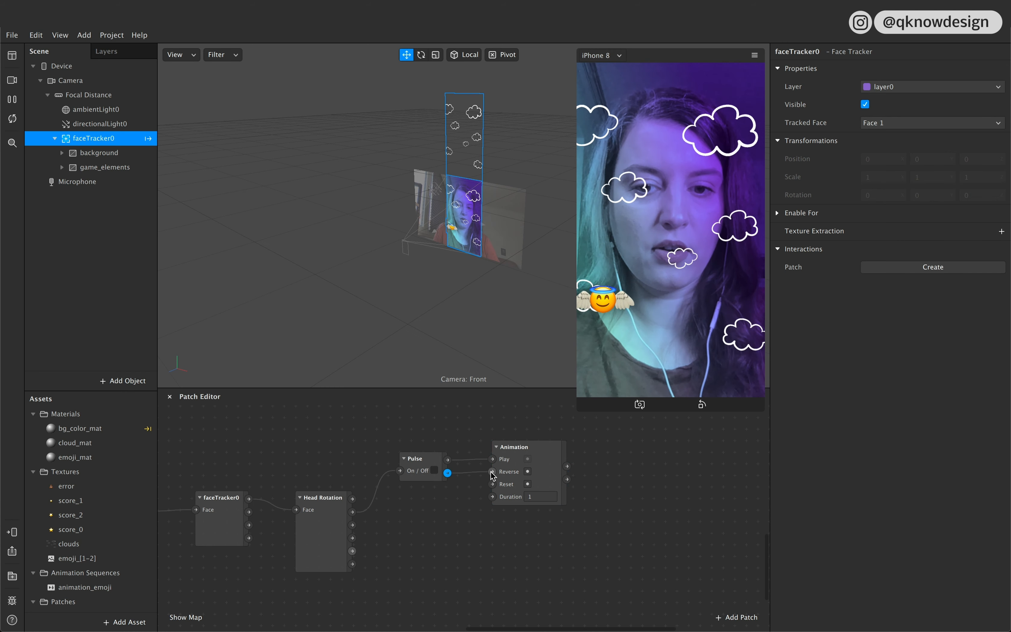
Step: Connect a new Transition patch to the Progress output of the Animation patch and place it next to the animation
scroll(544, 504, right, 3)
scroll(545, 503, right, 3)
click(442, 462)
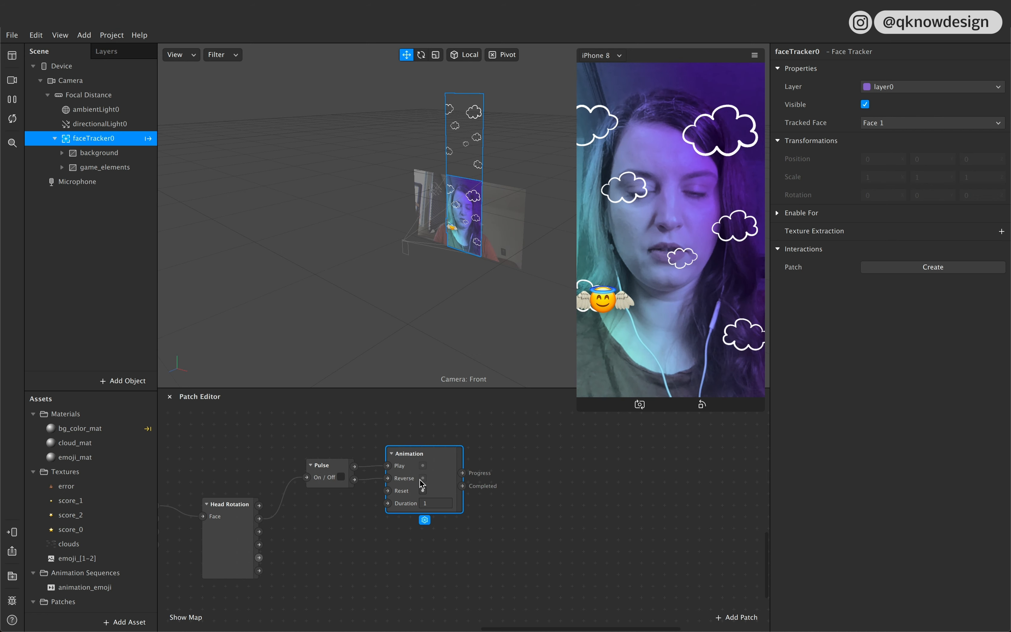
scroll(499, 472, right, 3)
drag(427, 488, 486, 458)
click(395, 339)
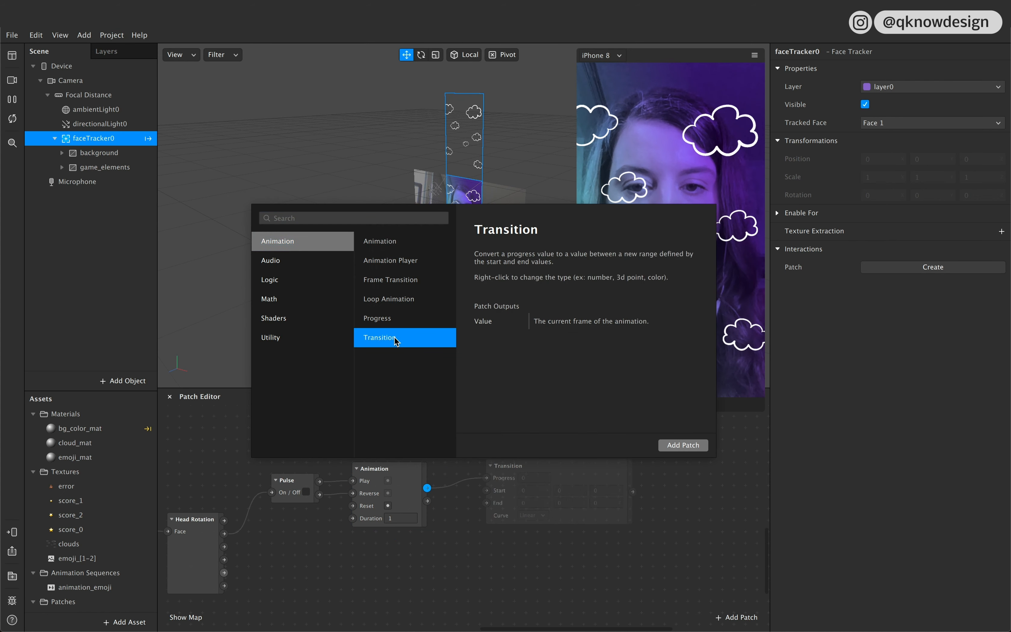
click(684, 445)
drag(581, 469, 545, 484)
scroll(569, 451, right, 3)
scroll(578, 468, up, 1)
scroll(578, 468, right, 1)
scroll(513, 514, right, 1)
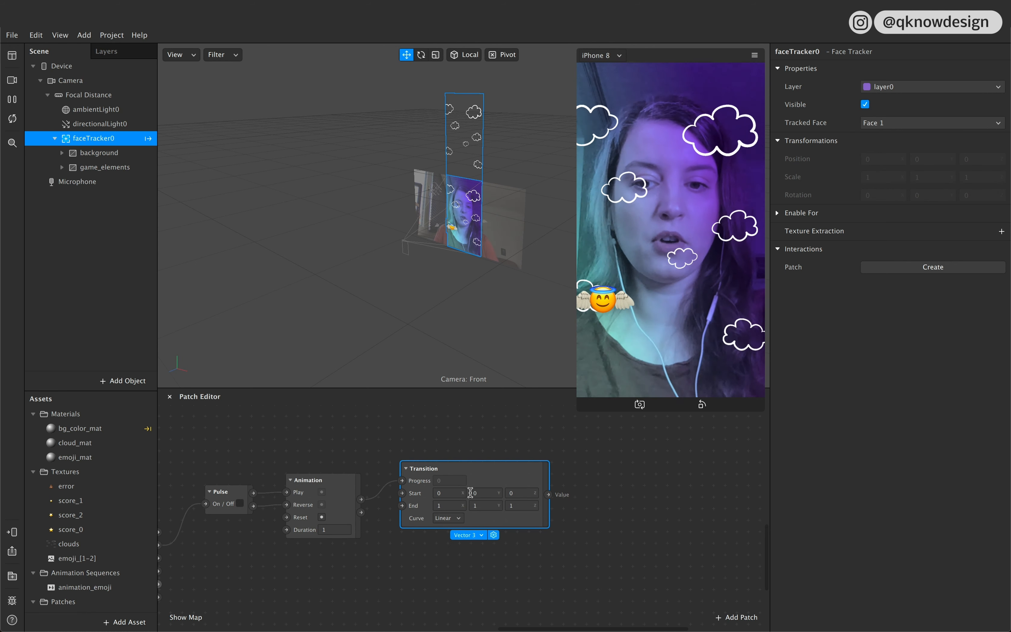
Step: Copy the Y position of the emoji plane in game_elements into the Start and End Y values of the Transition patch
click(437, 494)
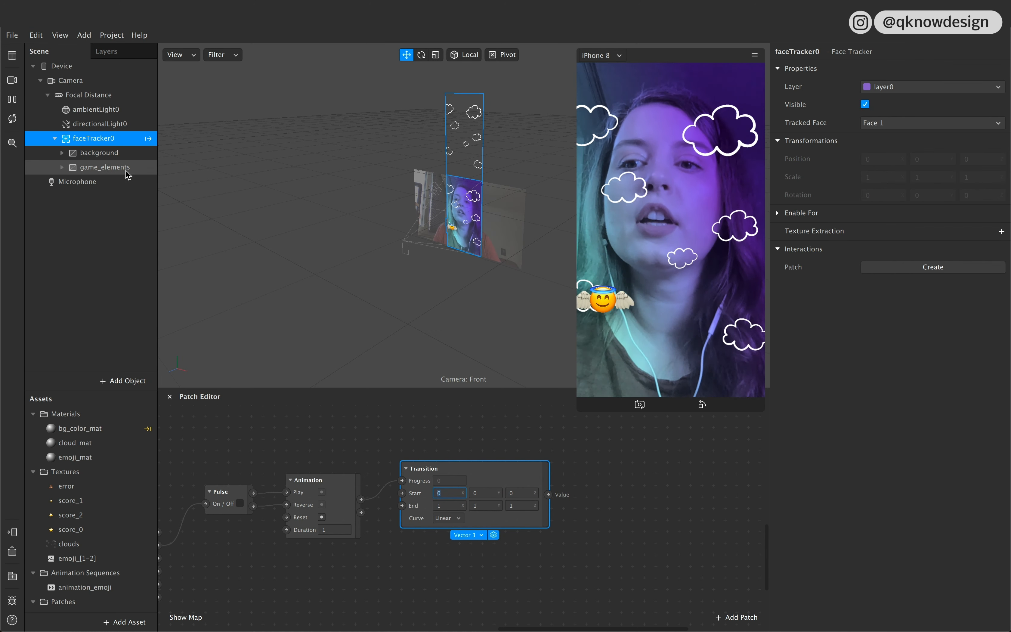
click(107, 168)
click(64, 168)
click(95, 182)
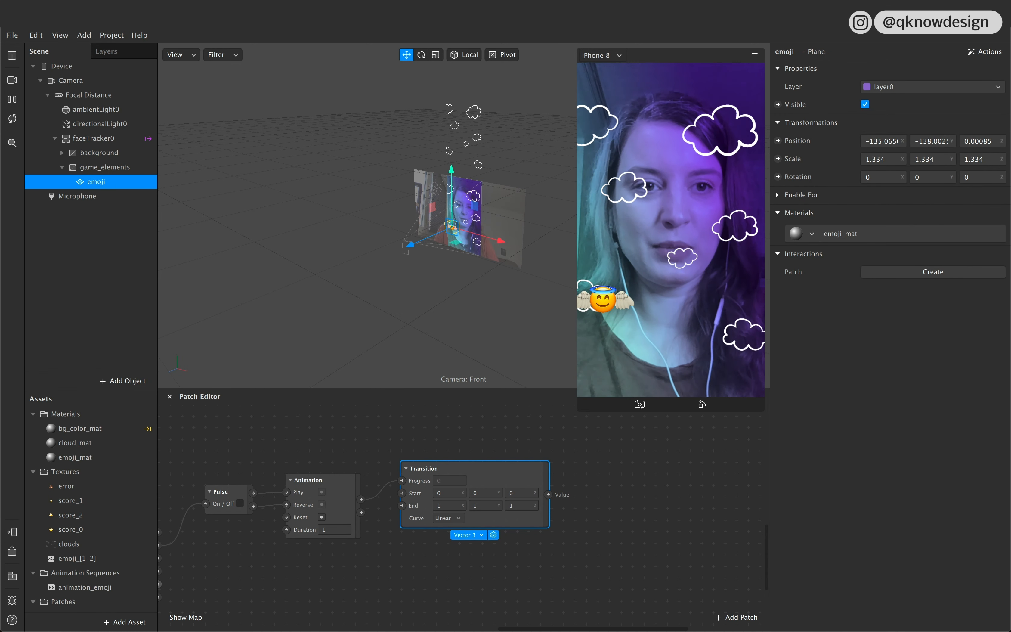
click(917, 141)
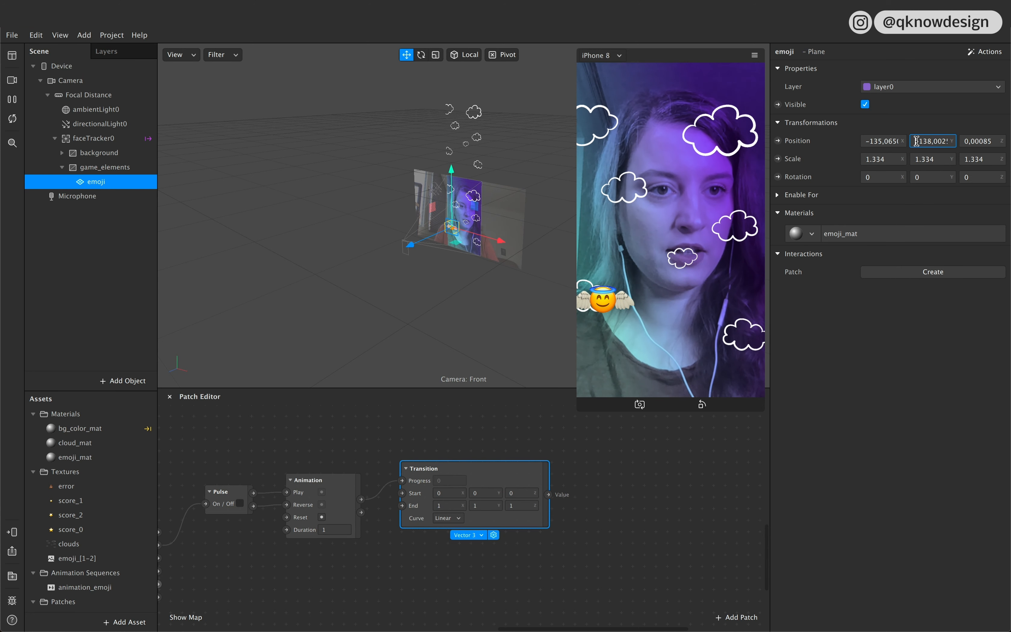
key(shift+Right)
key(shift+Right)
key(shift+Right)
key(shift+Right)
key(Right)
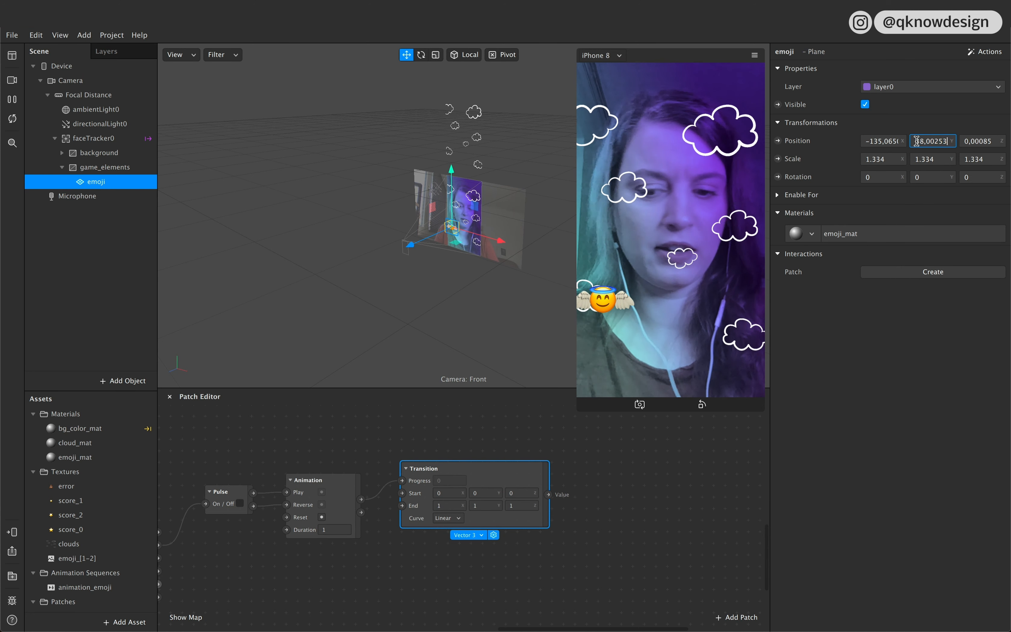
double_click(486, 492)
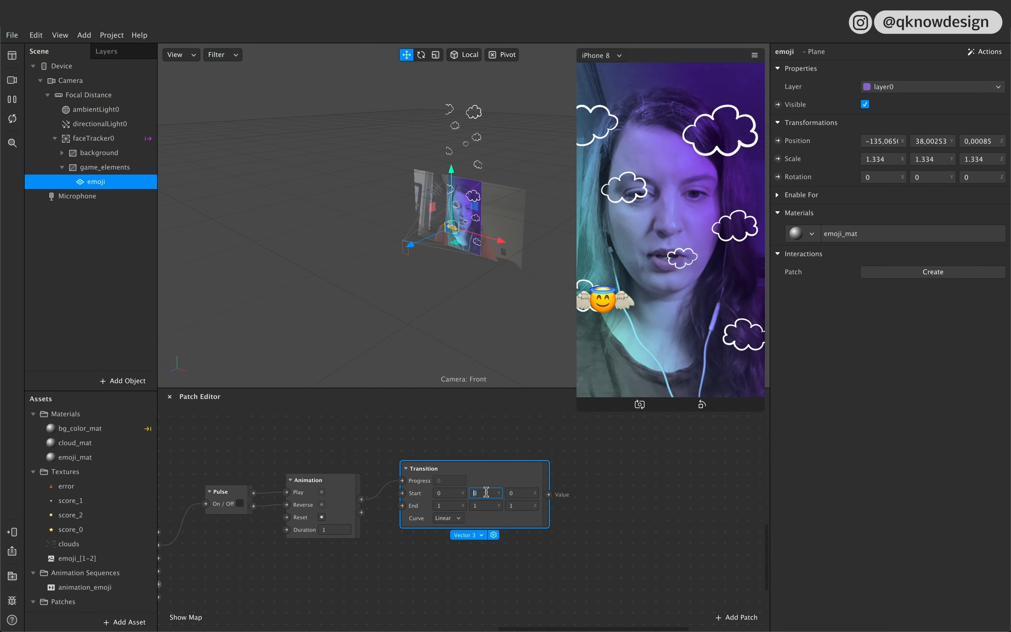
text(2,10659)
double_click(484, 505)
text(2,10359)
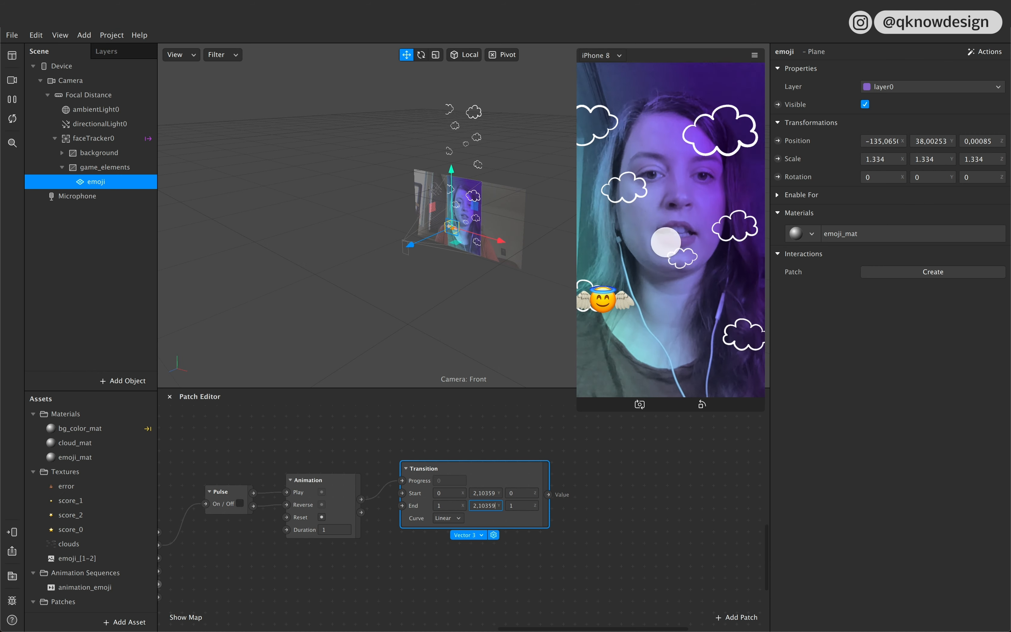
Step: Copy the emoji plane's X position of -135,06509 into the Start X value of the Transition patch
click(451, 496)
click(867, 142)
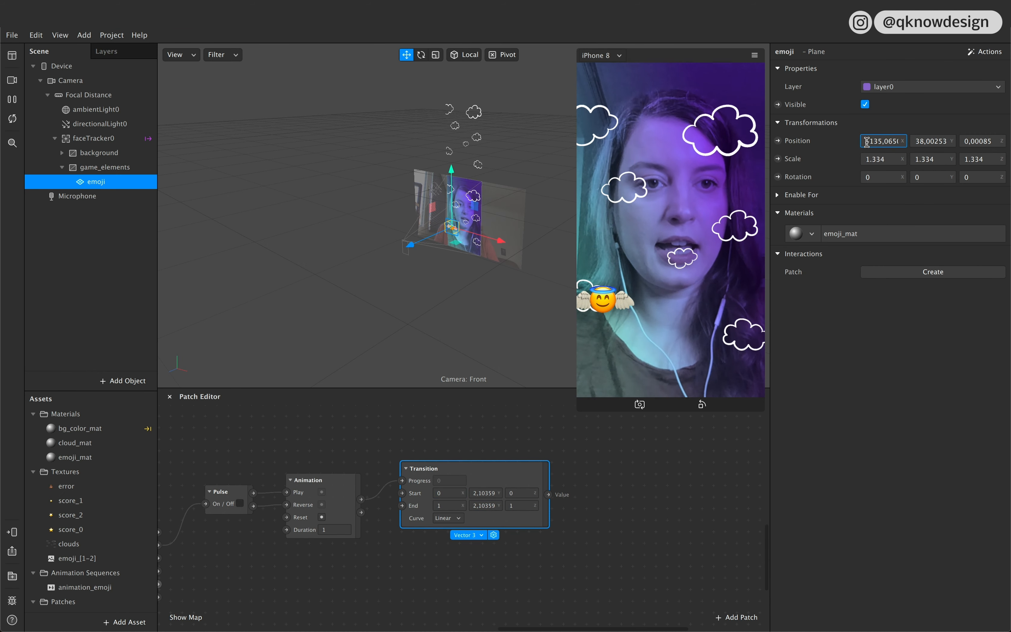
key(shift+Right)
key(shift+Right)
key(shift+Right)
key(shift+Right)
key(shift+Right)
key(shift+Right)
key(shift+Right)
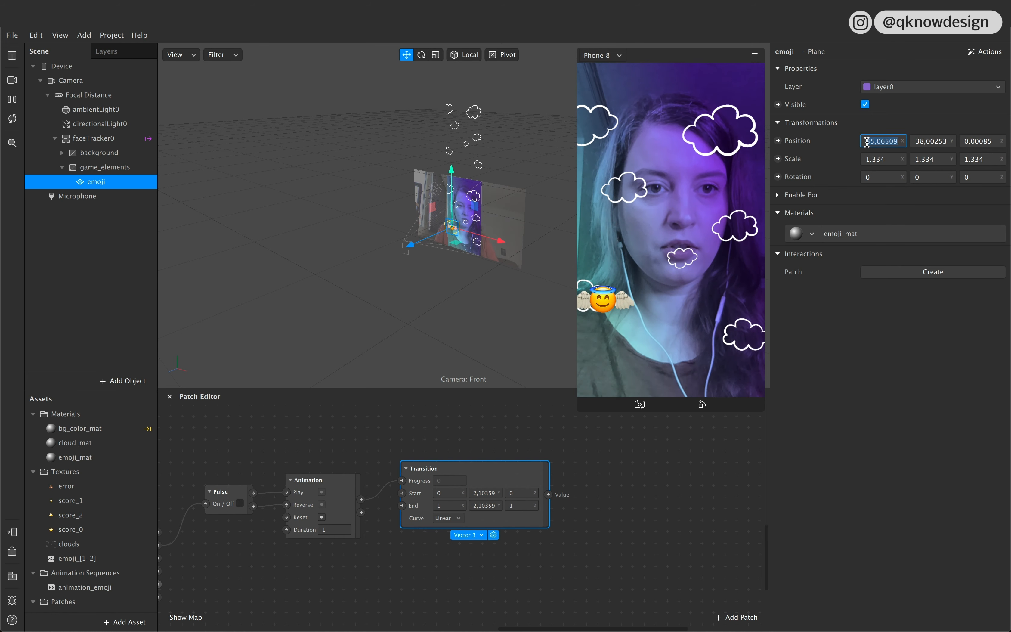
click(442, 493)
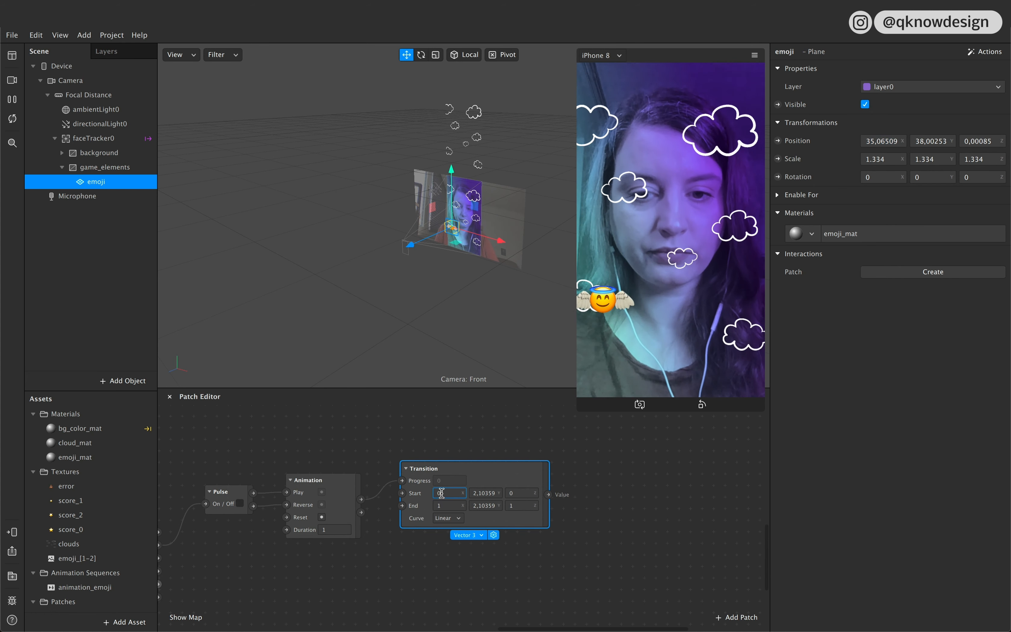
text(5,06509)
click(516, 553)
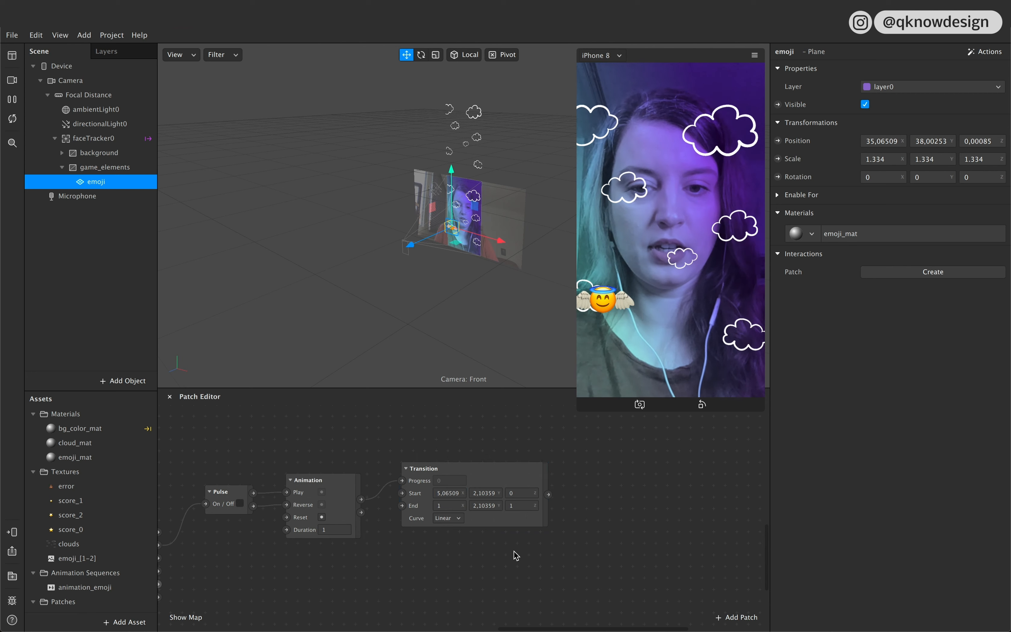
Step: Move the emoji to the right edge of the screen, to X about 141,36, and copy that X position into the Transition's End X
drag(495, 239, 521, 241)
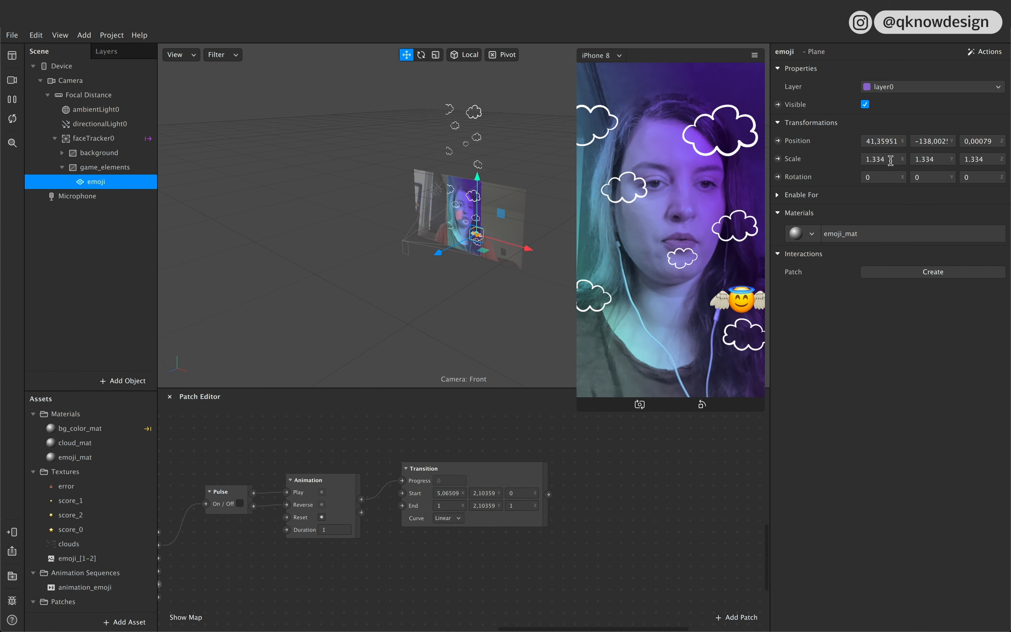
click(870, 141)
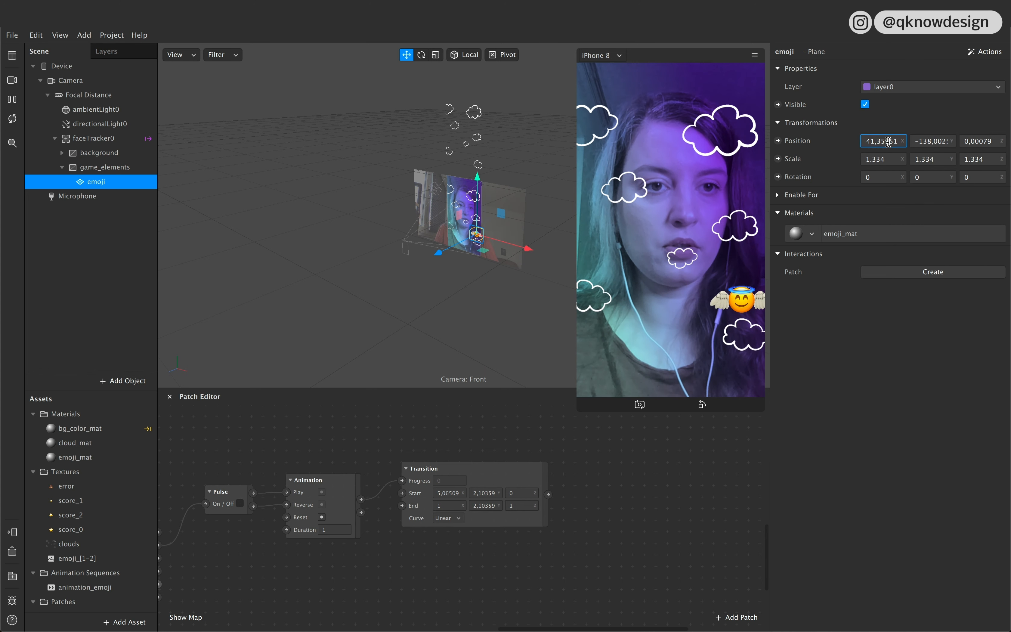
text(1)
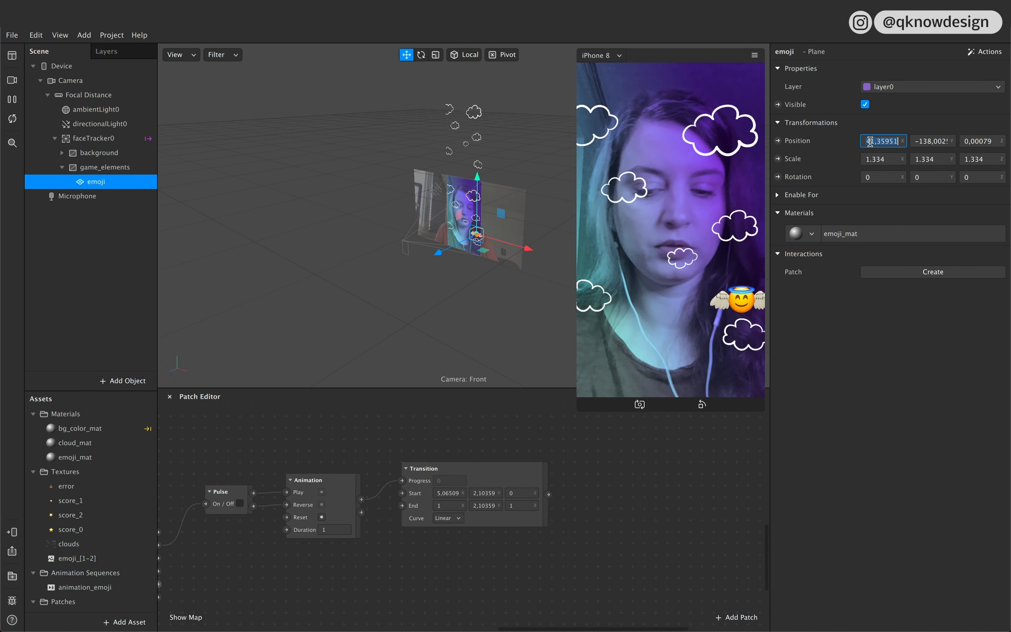
click(445, 504)
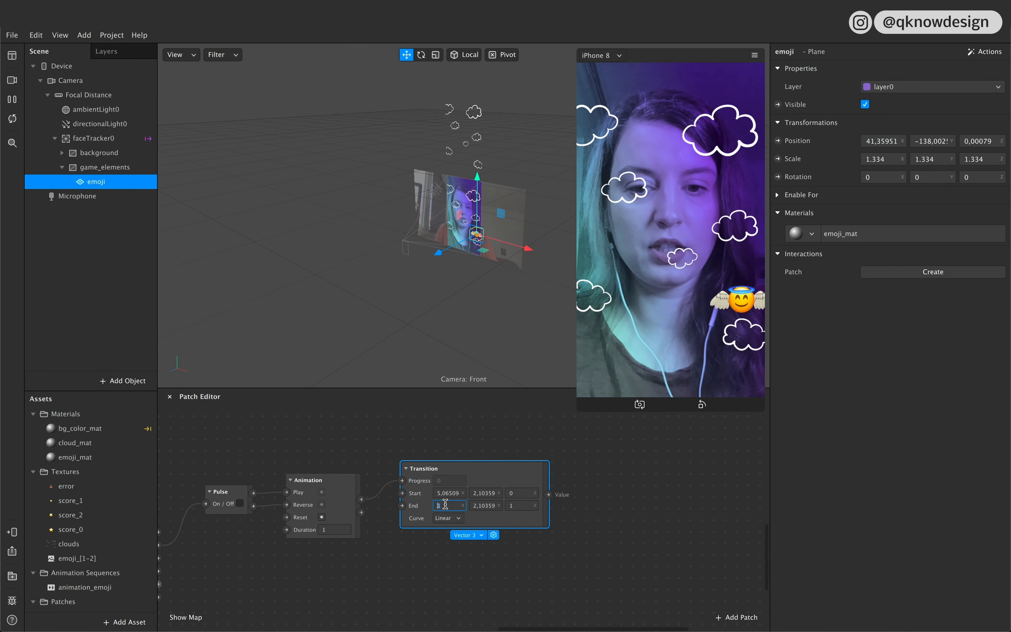
text(141,35951)
click(603, 533)
Step: Create a Position patch for the emoji plane, place it beside the Transition patch and connect the Transition's Value output to it
drag(549, 494, 781, 141)
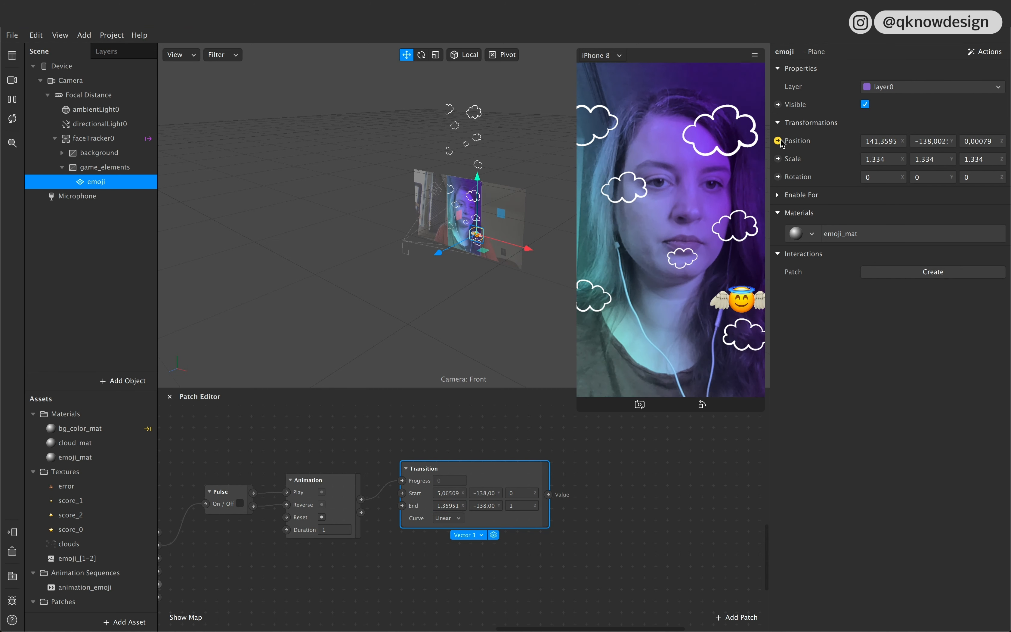
click(780, 141)
drag(561, 529, 671, 481)
drag(549, 497, 577, 495)
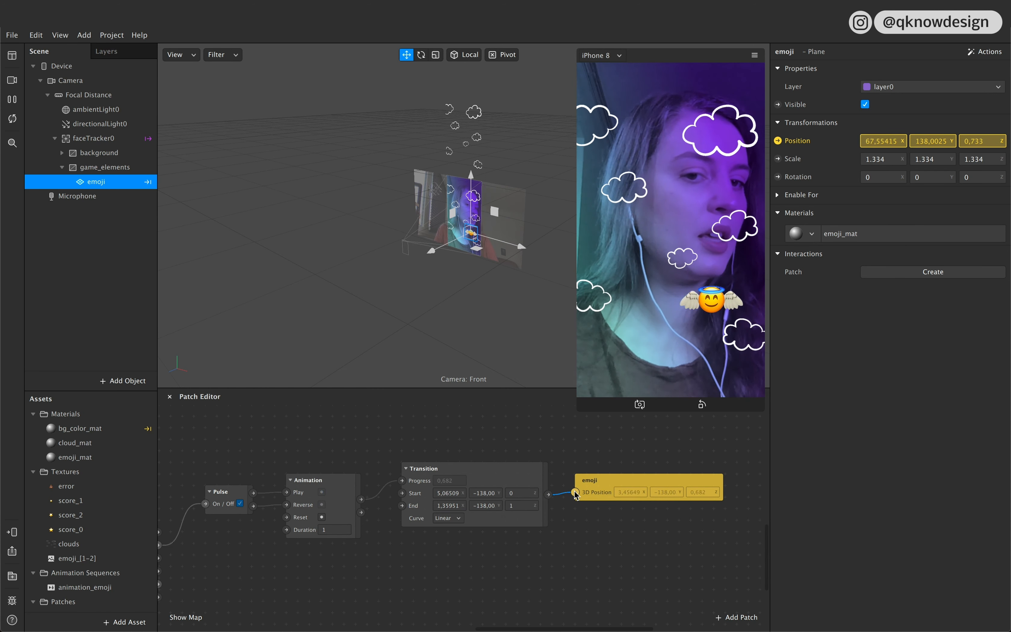
Step: Reposition the emoji 3D Position patch slightly higher beside the Transition patch
scroll(369, 590, left, 5)
scroll(367, 588, up, 3)
scroll(367, 588, right, 3)
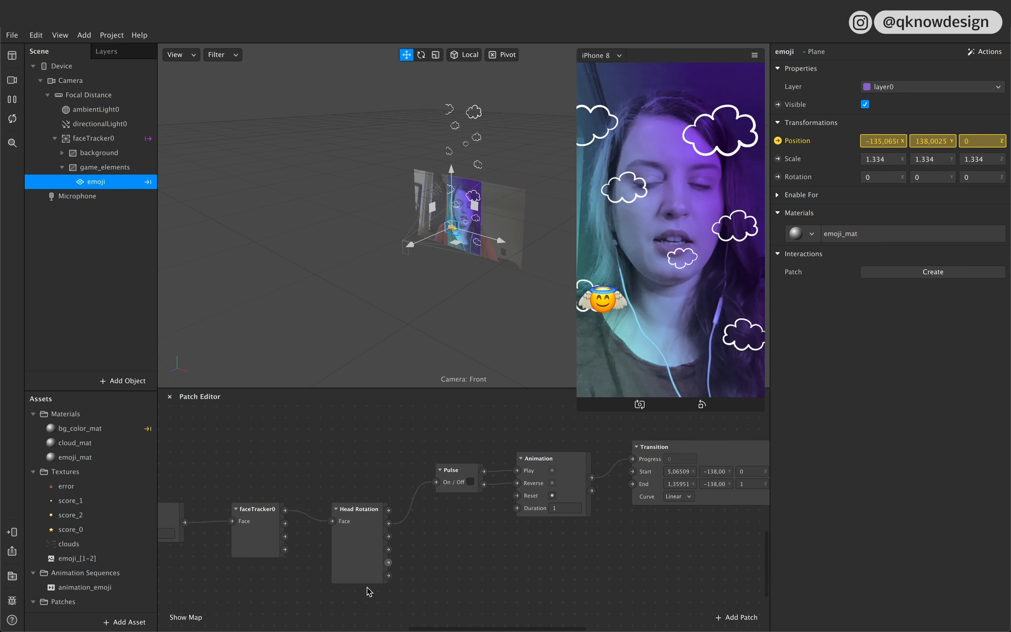
scroll(368, 588, right, 10)
click(542, 480)
drag(541, 476, 553, 453)
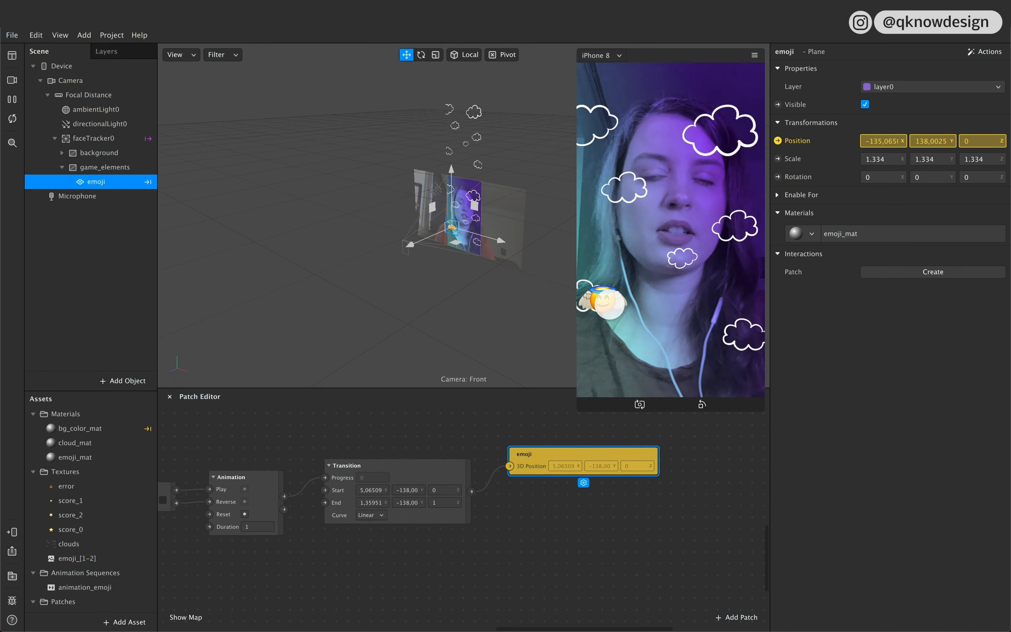
Step: Add an Unpack patch connected to the Value output of the Transition patch
scroll(407, 559, left, 3)
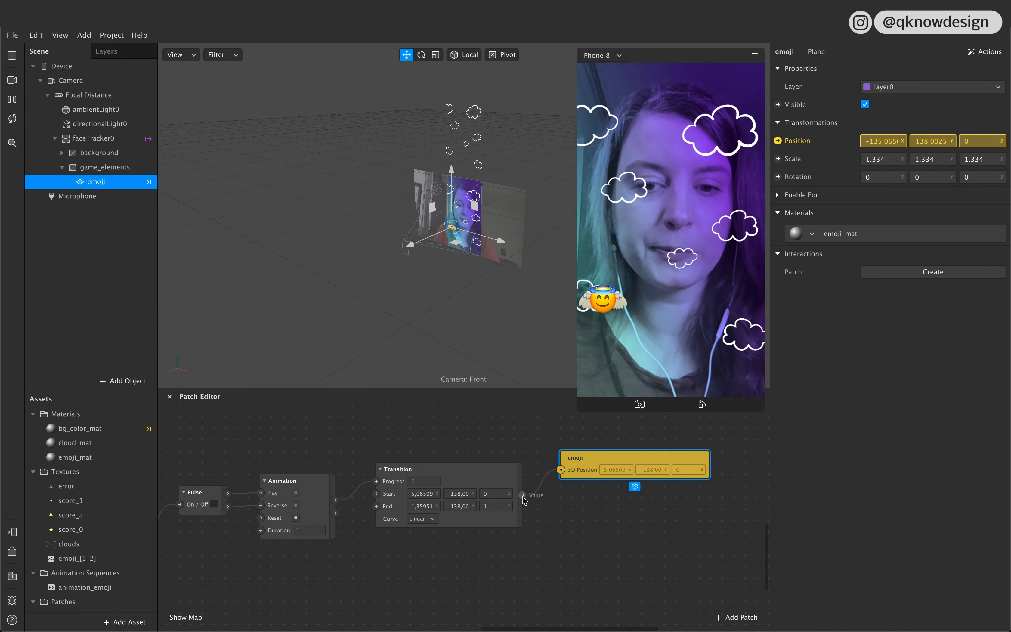
drag(523, 496, 564, 528)
text(unpack)
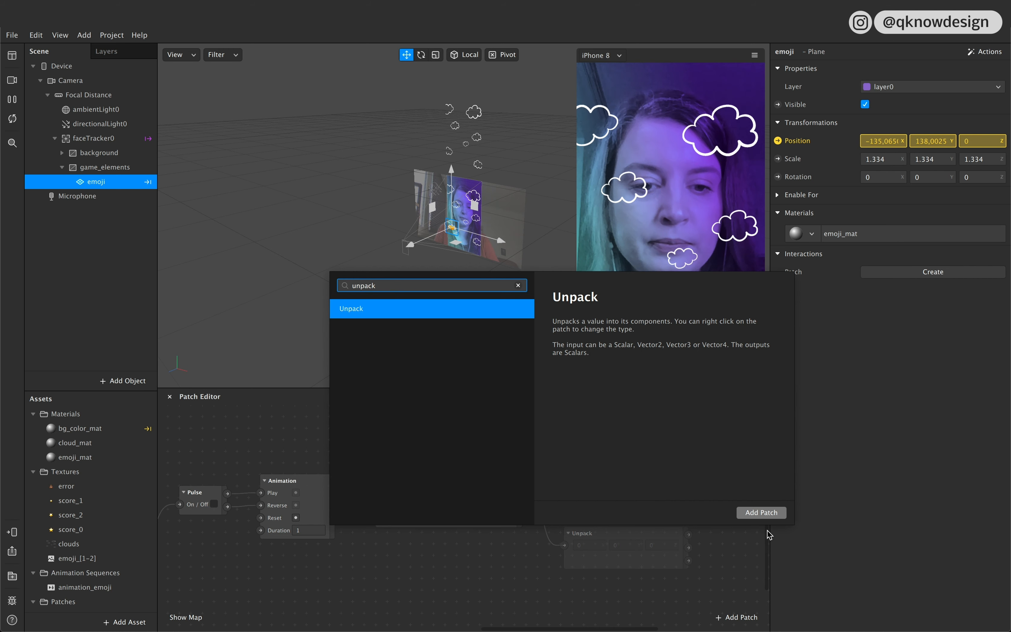
click(761, 513)
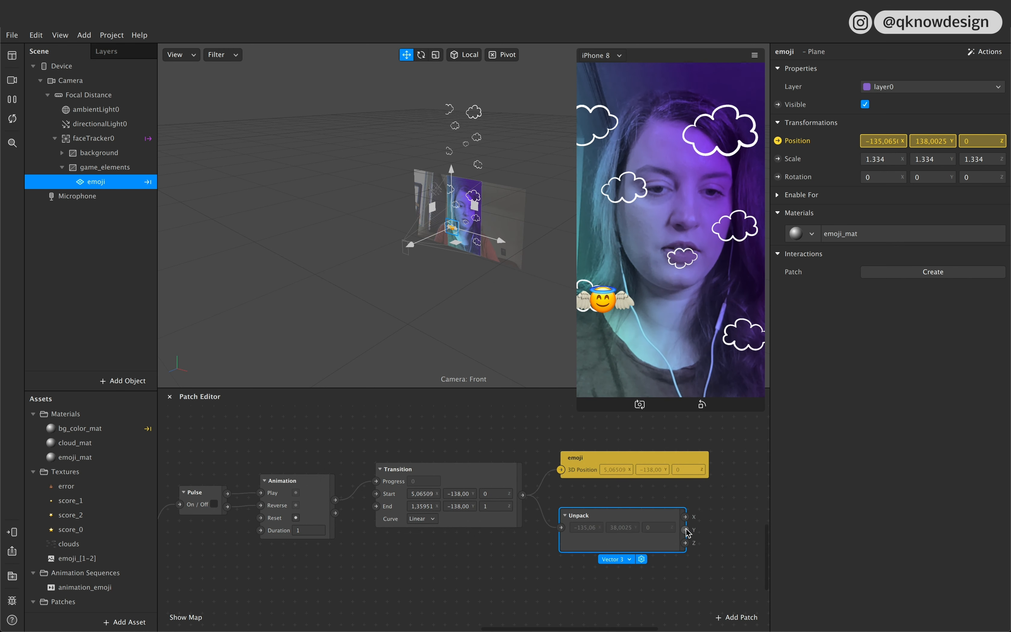
Step: Group all patches of the emoji head rotation chain, including the emoji position and Unpack patches
scroll(688, 526, right, 2)
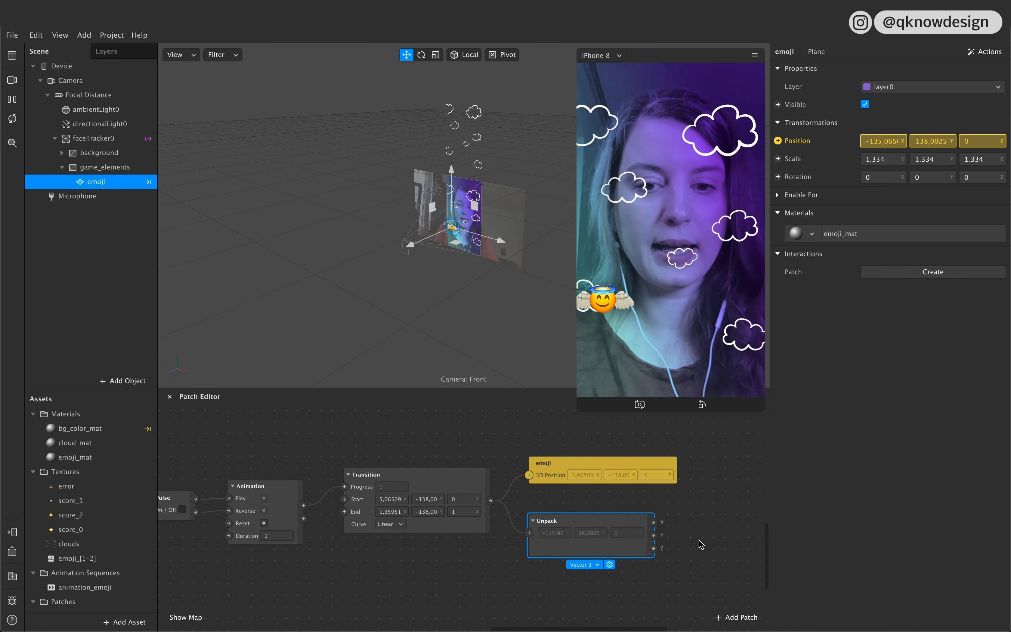
scroll(699, 540, down, 1)
scroll(699, 540, left, 1)
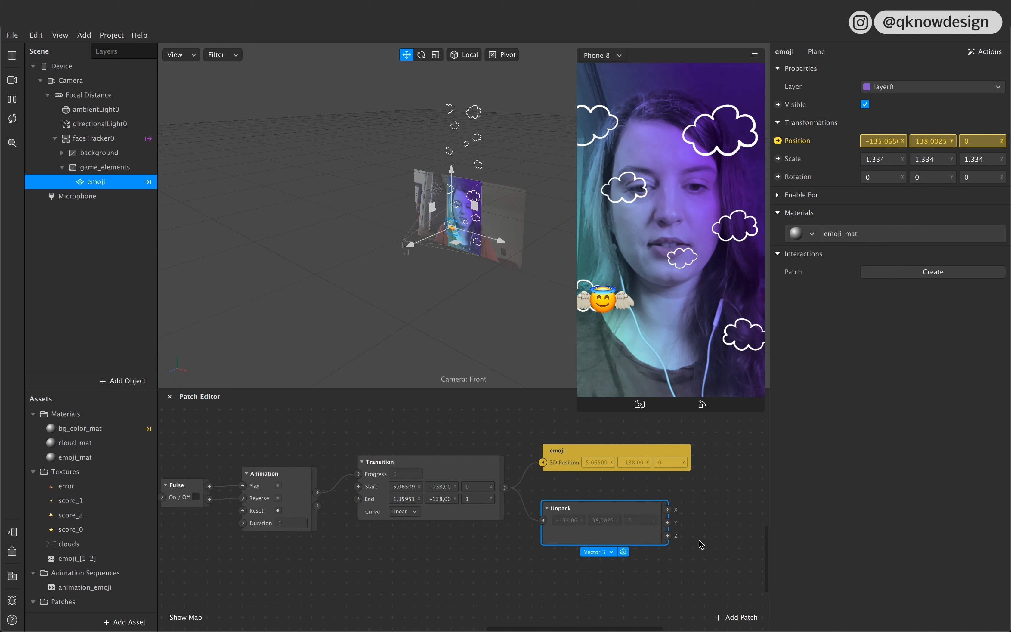
scroll(700, 541, down, 10)
scroll(699, 540, up, 10)
scroll(699, 540, down, 10)
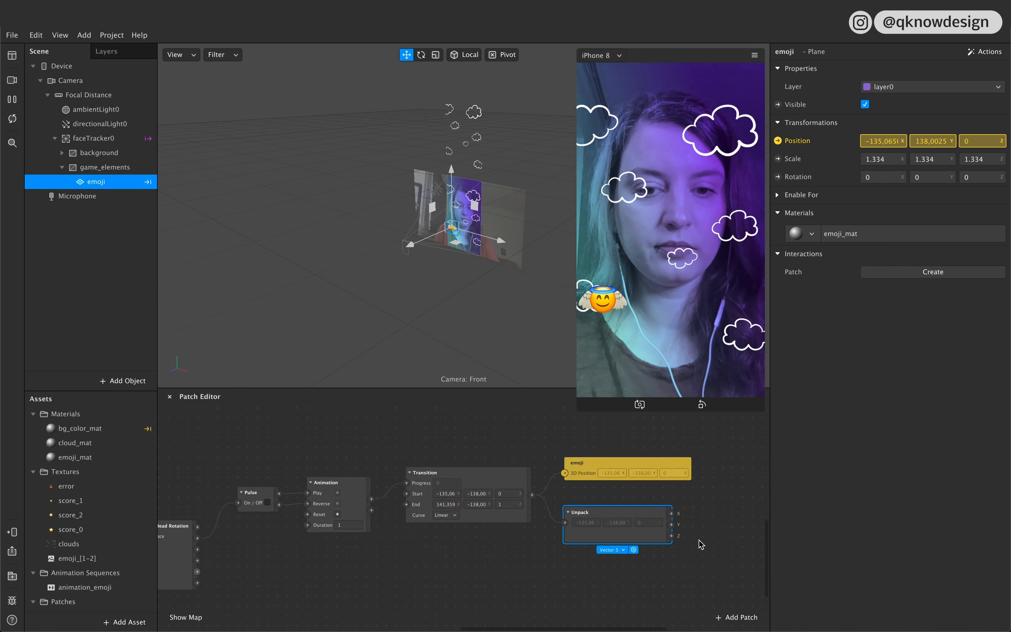
scroll(702, 545, up, 5)
drag(696, 574, 259, 501)
right_click(306, 540)
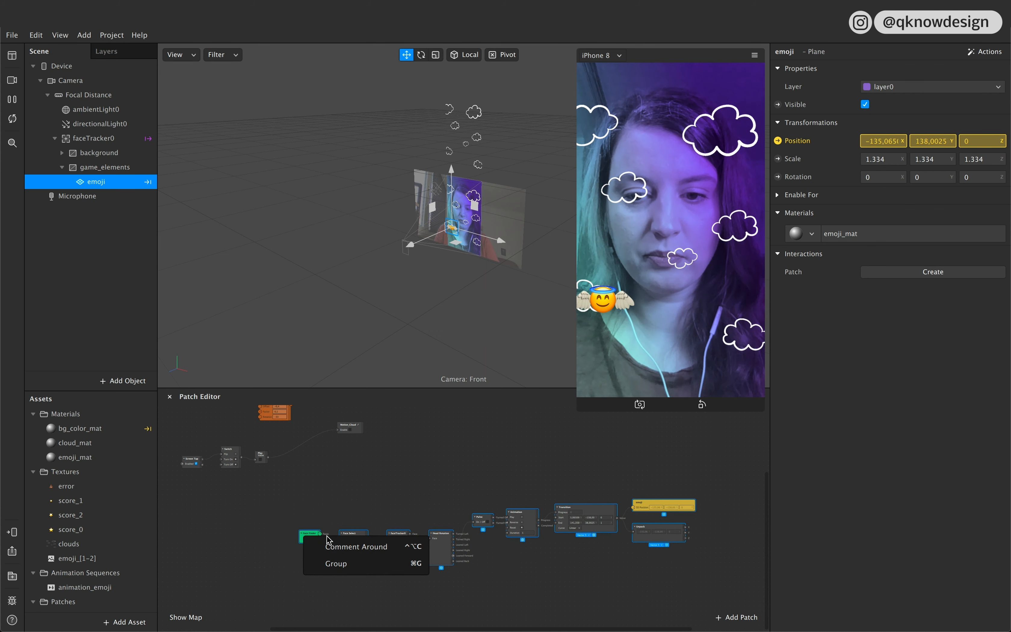
click(363, 565)
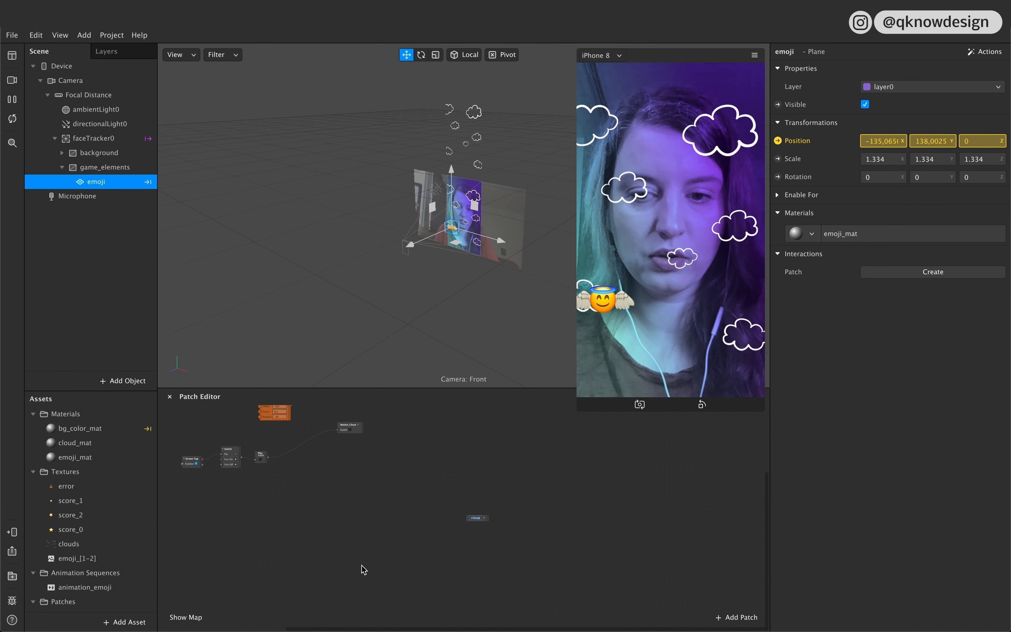
Step: Rename the new patch group as emoji and move it to a clear spot higher in the patch graph
scroll(460, 534, up, 1)
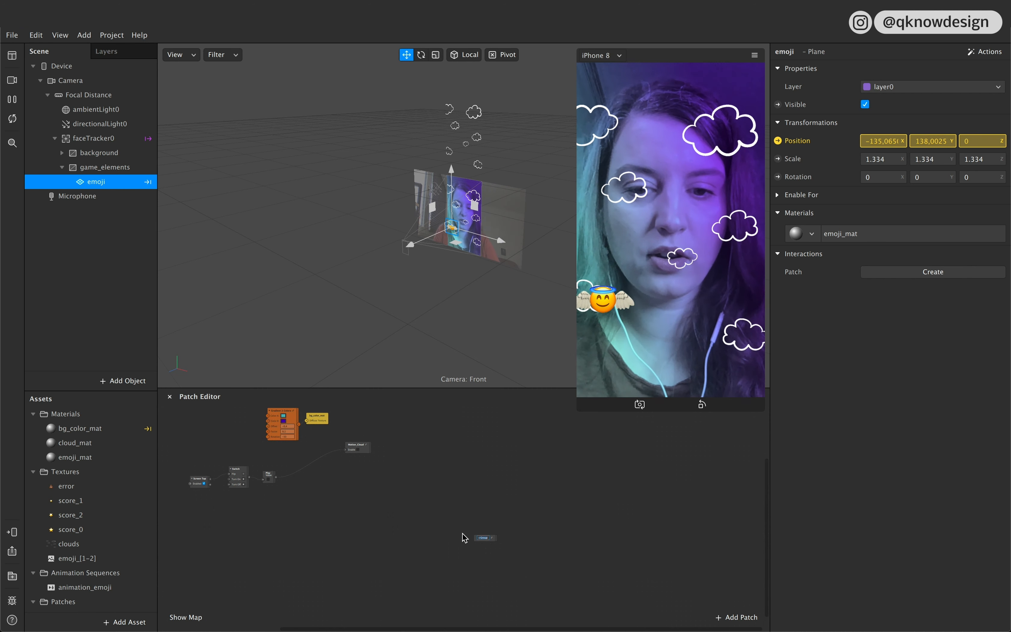
scroll(490, 546, up, 2)
scroll(496, 571, up, 5)
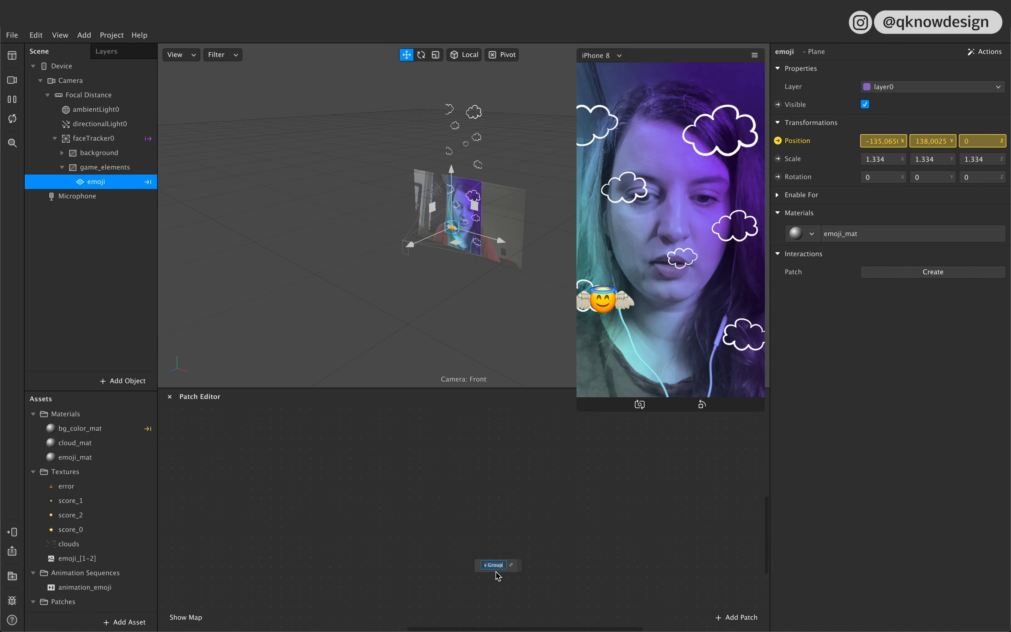
text(emoji)
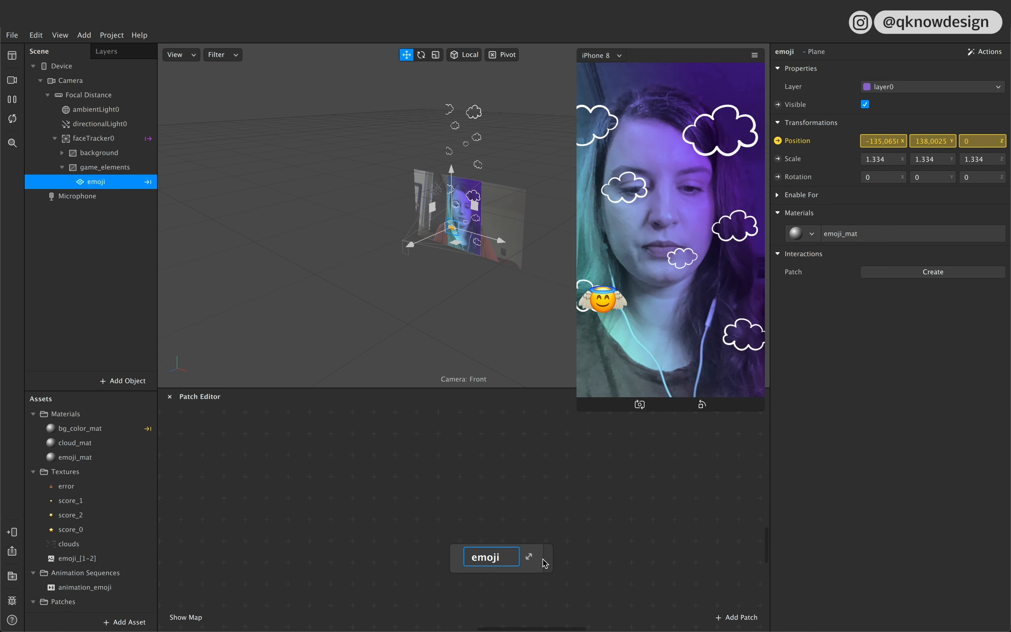
key(Return)
drag(536, 565, 493, 479)
Step: Add two Number outputs named X and Y in the group properties of the emoji group
right_click(494, 468)
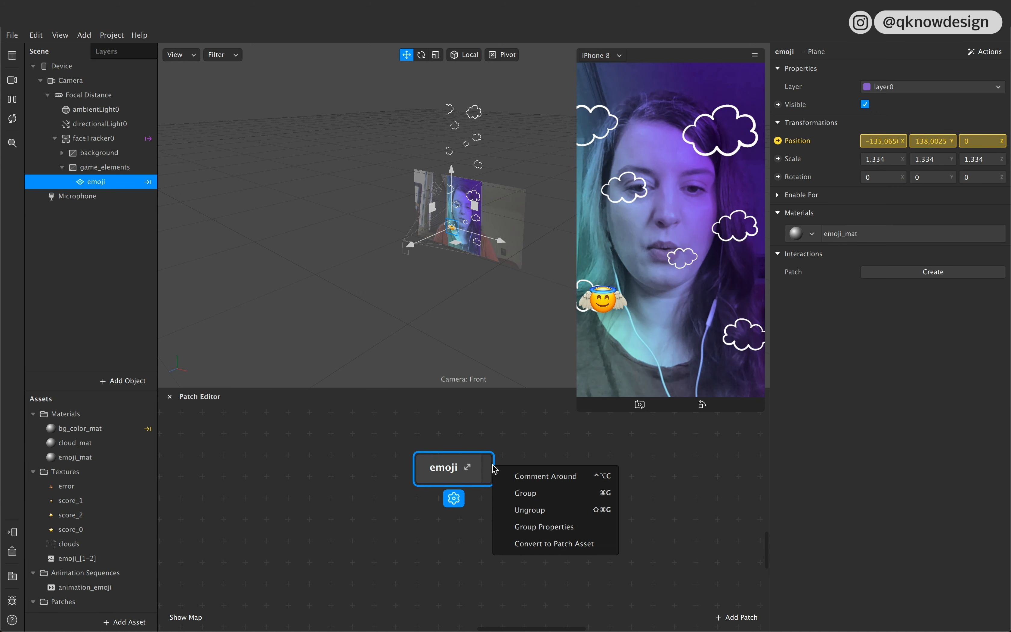
click(562, 528)
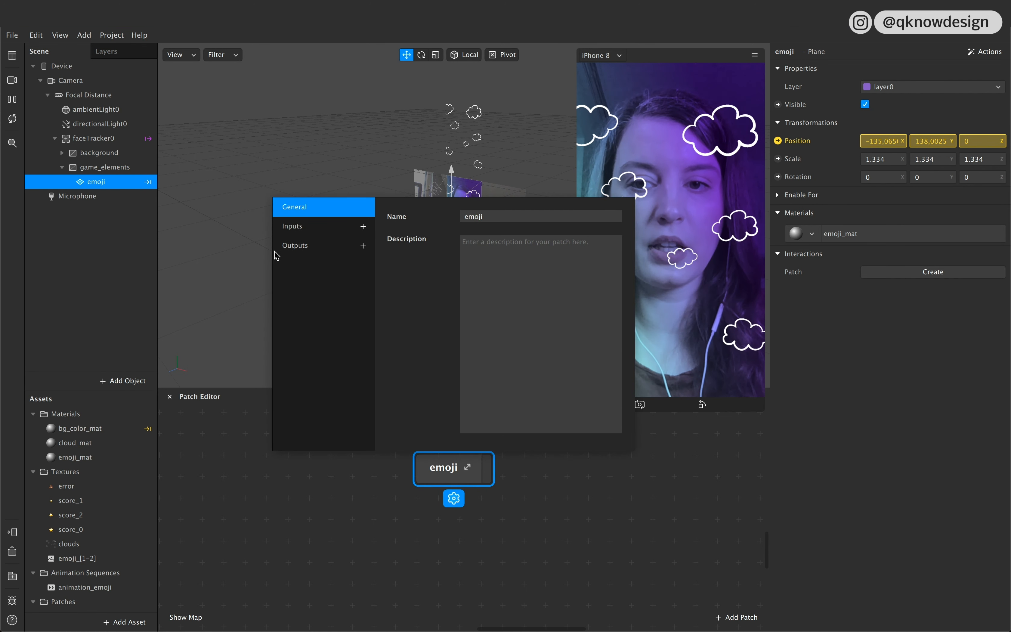
click(363, 246)
click(363, 246)
click(294, 264)
click(523, 218)
text(X)
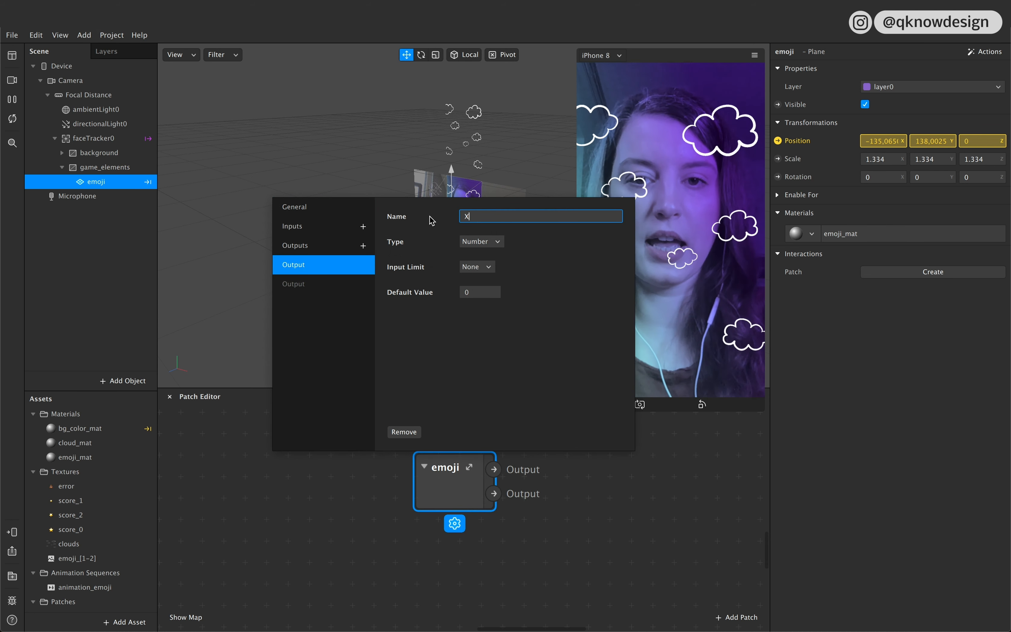
click(357, 290)
click(488, 218)
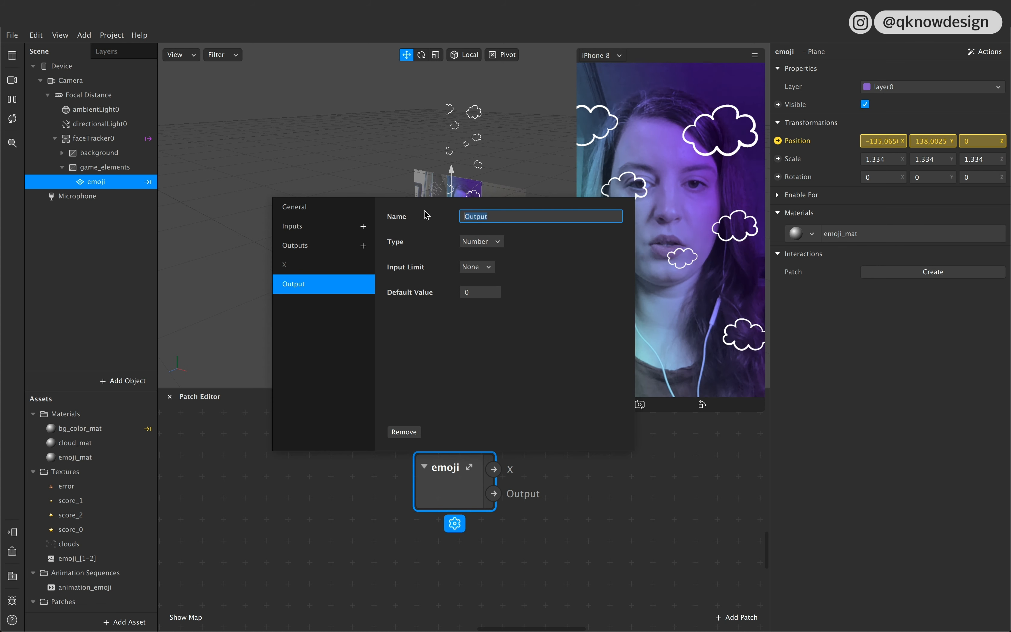
text(Y)
click(667, 502)
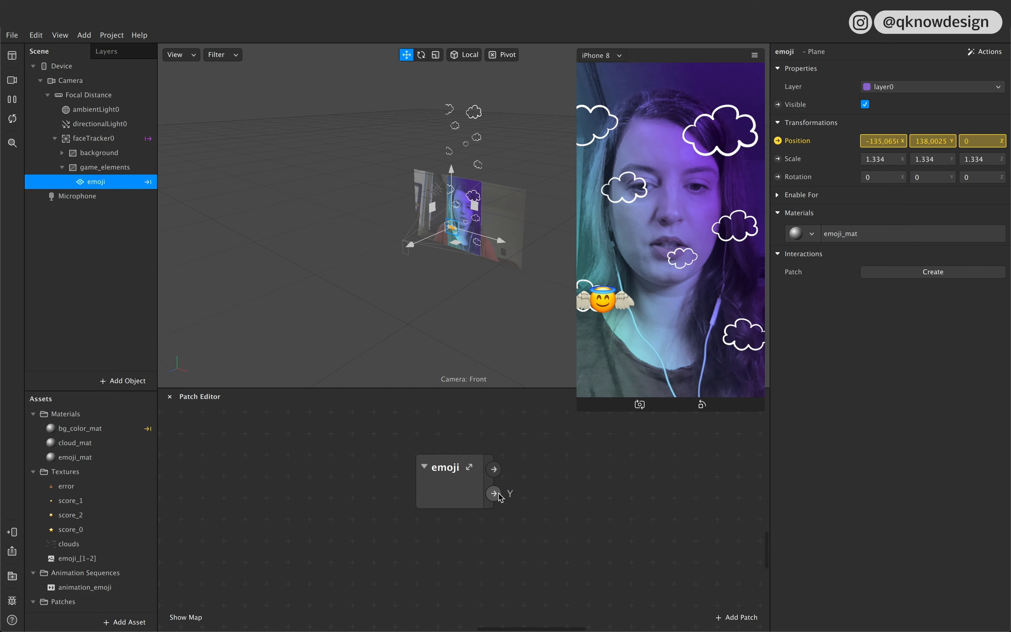
Step: Open the emoji group and place its X and Y output patches after the Unpack patch, with Y spaced below X
double_click(481, 489)
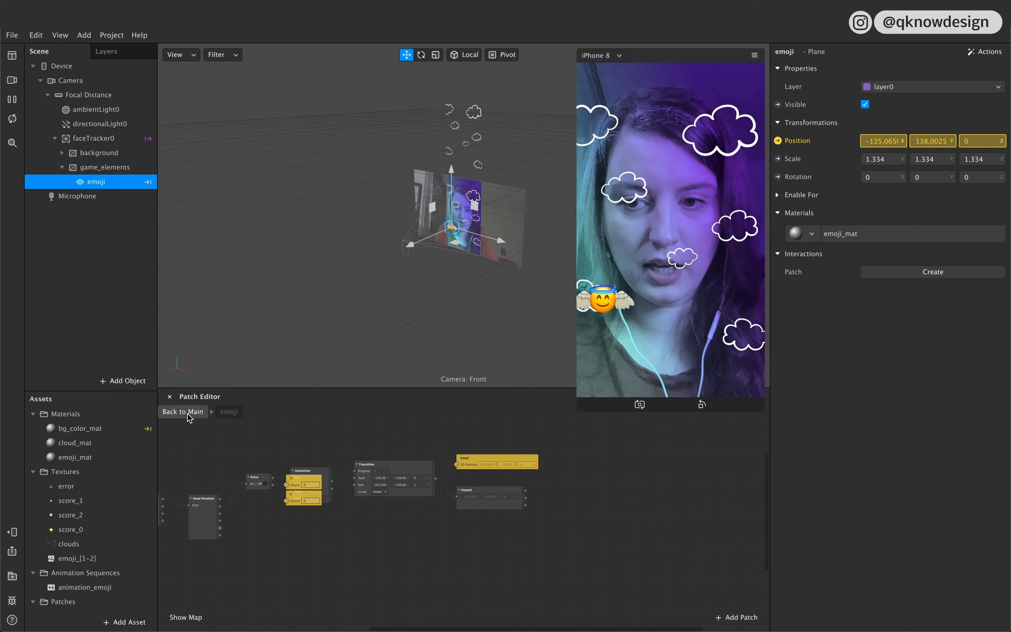
drag(303, 483, 564, 497)
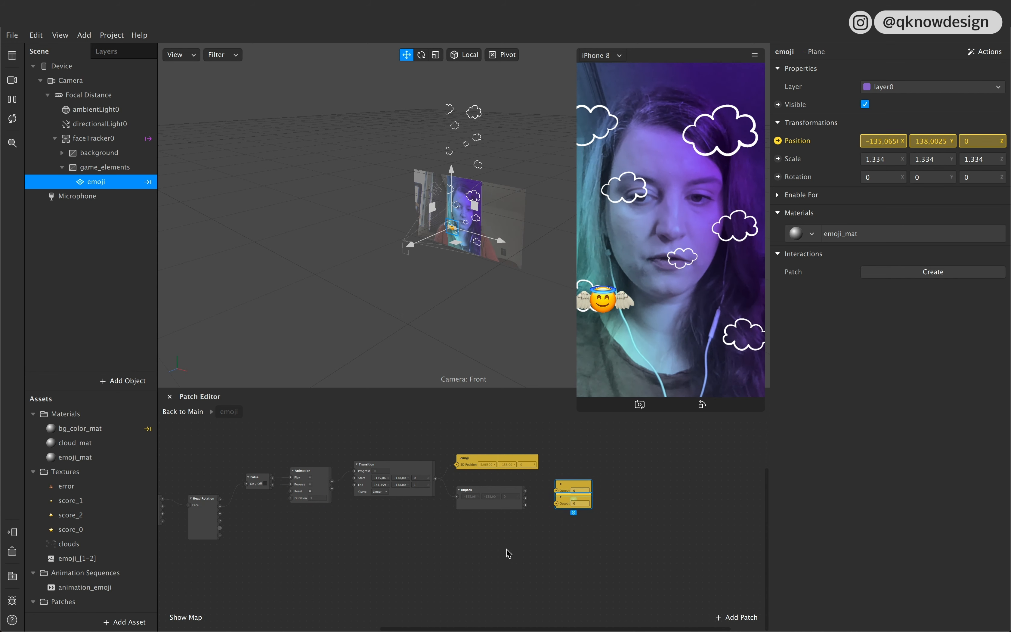
scroll(509, 553, left, 5)
scroll(631, 514, right, 5)
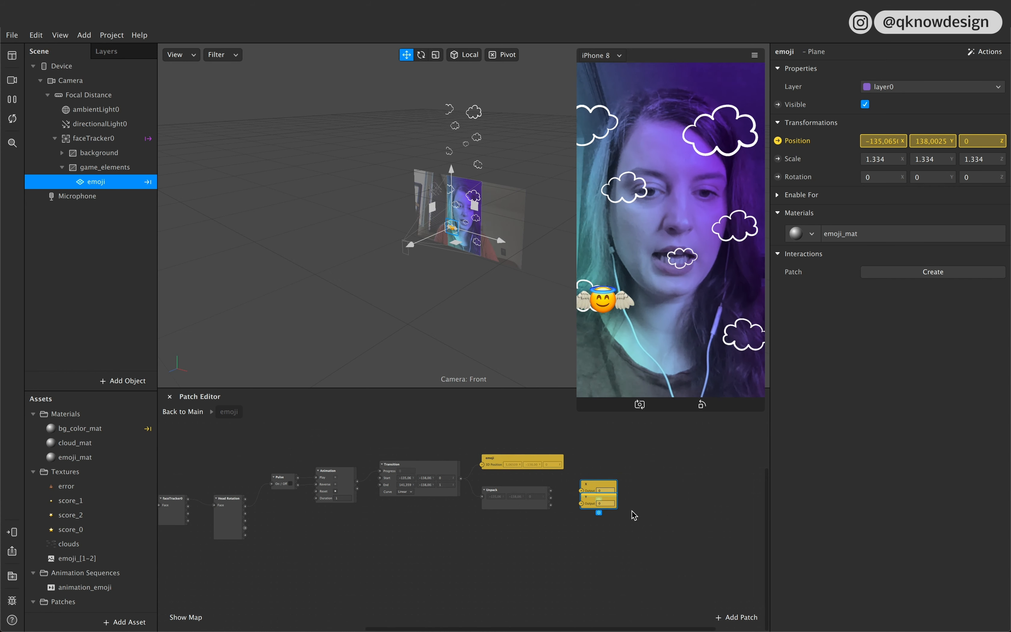
click(564, 538)
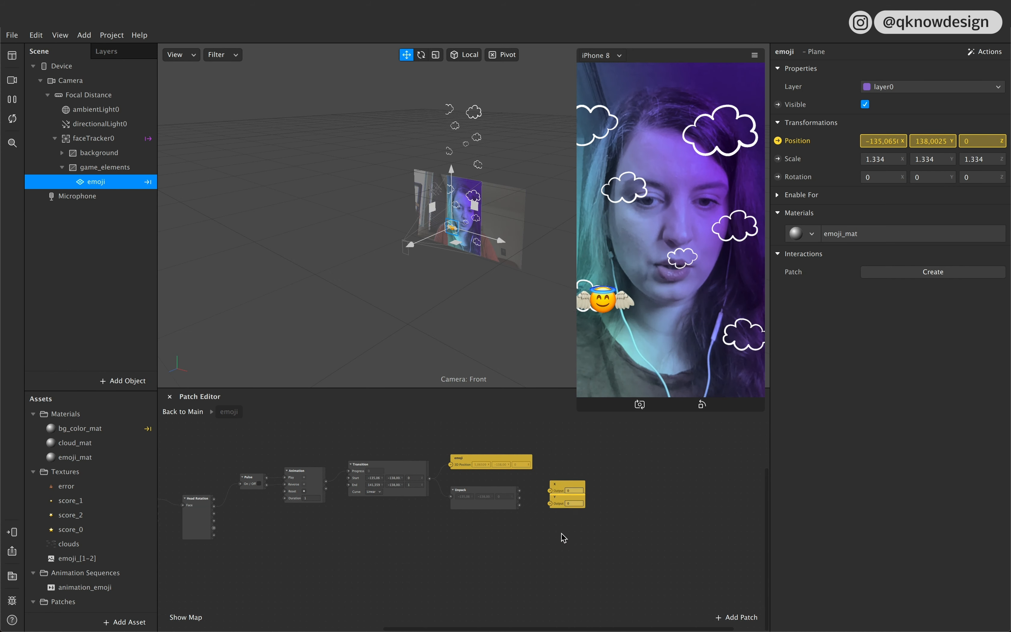
drag(561, 503, 562, 522)
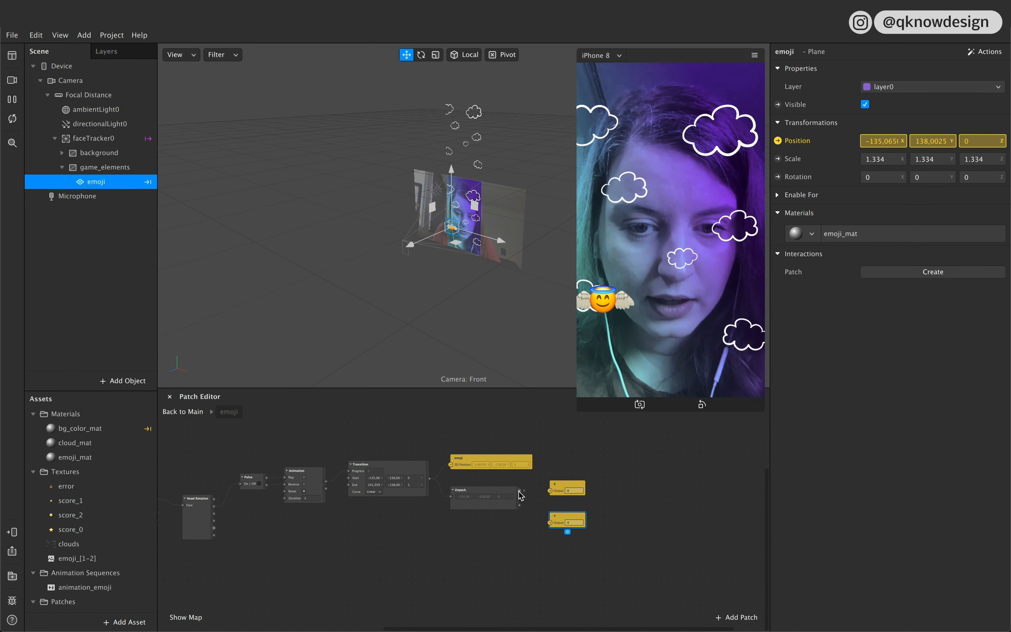
Step: Connect the Unpack patch's X output to the group's X output patch
drag(520, 491, 549, 491)
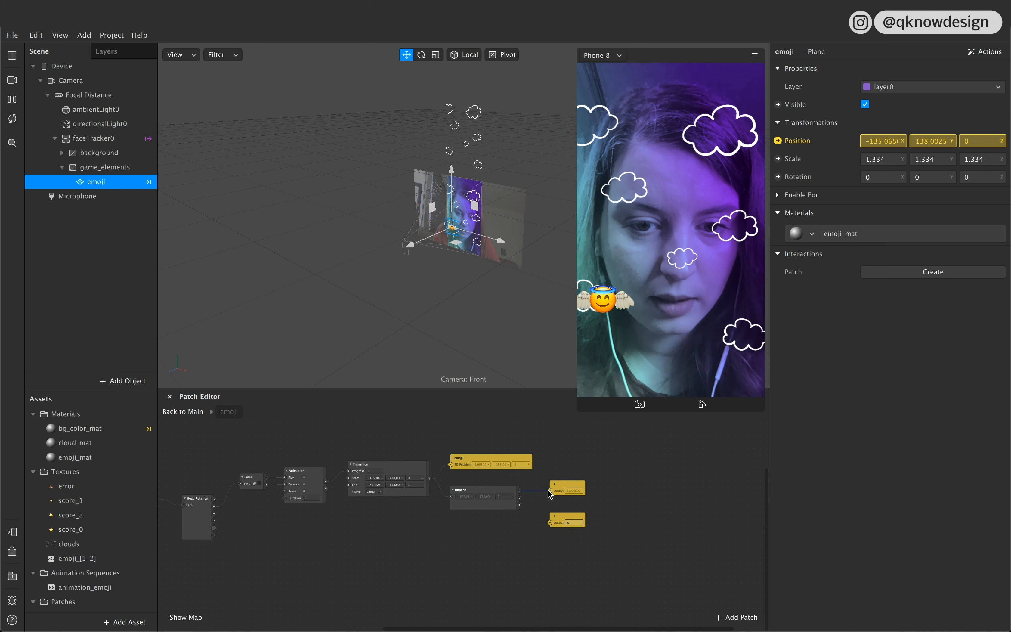
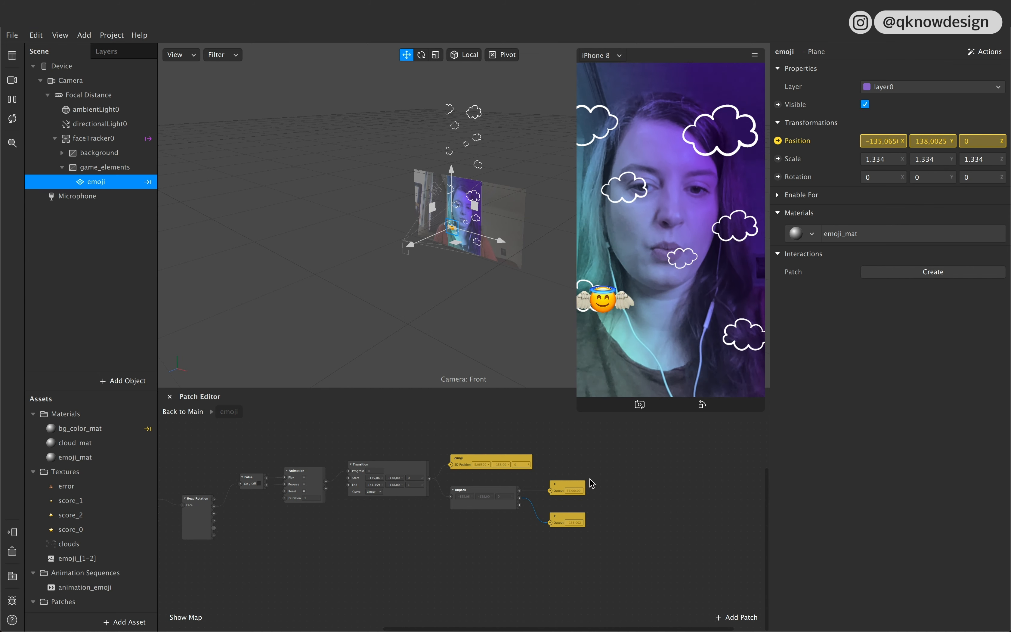
Step: Leave the emoji group, return to the main patch graph and bring the emoji group into view
click(182, 414)
click(462, 498)
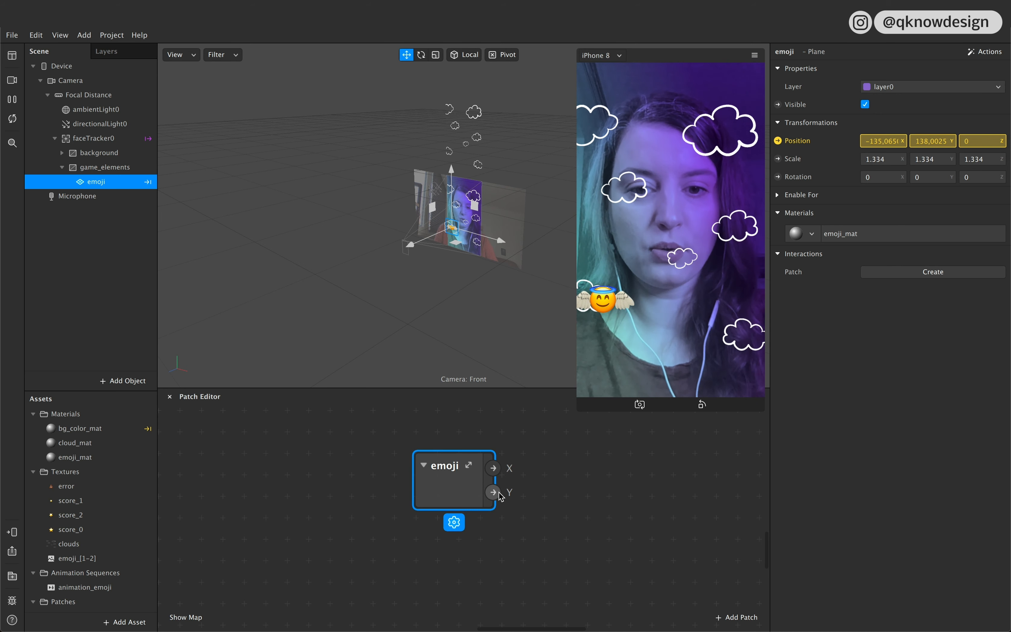
scroll(538, 499, down, 1)
scroll(538, 499, up, 1)
scroll(538, 500, down, 5)
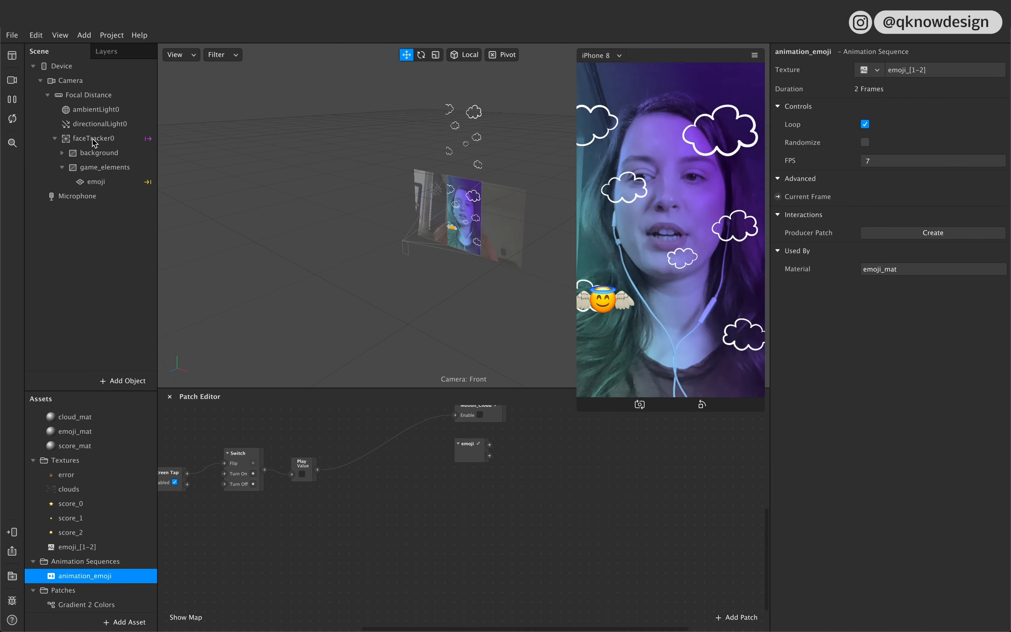
Step: Preview the score_0, score_1 and score_2 textures to compare the star images
click(76, 510)
click(74, 521)
click(78, 535)
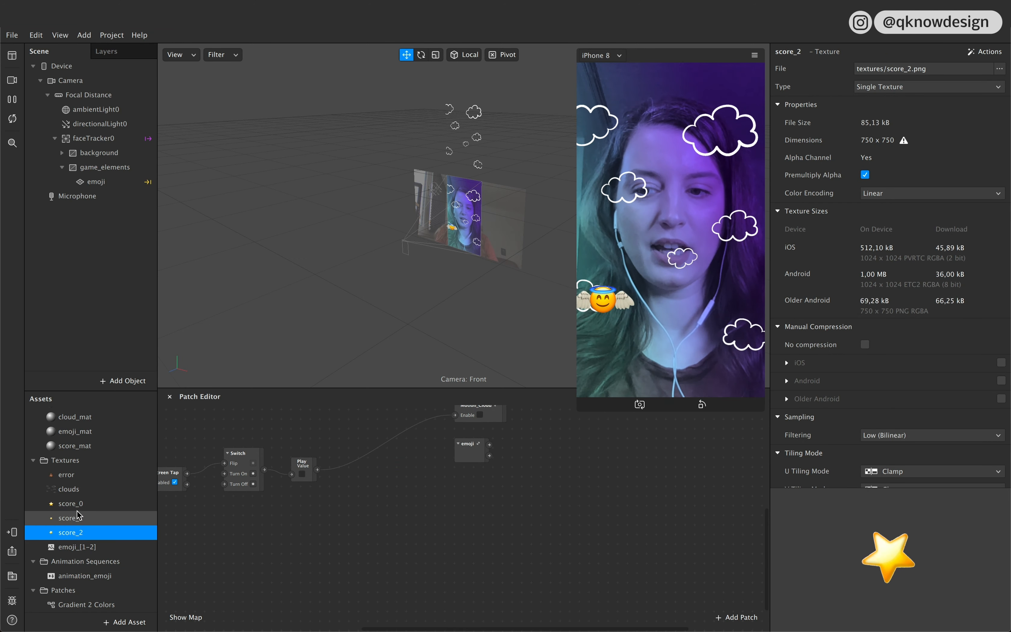
click(77, 510)
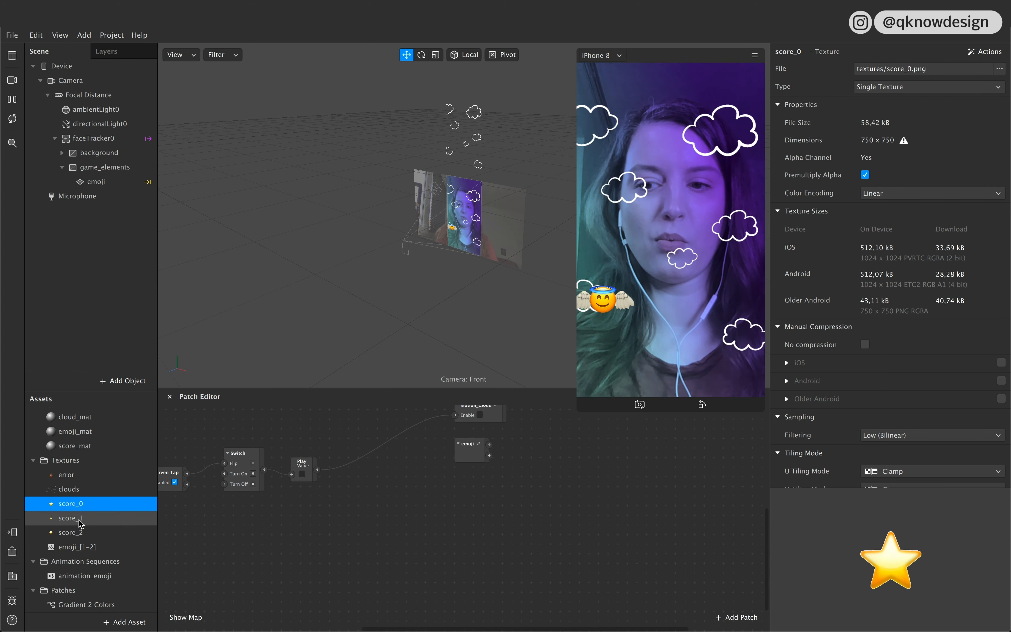
click(80, 518)
click(80, 533)
click(81, 506)
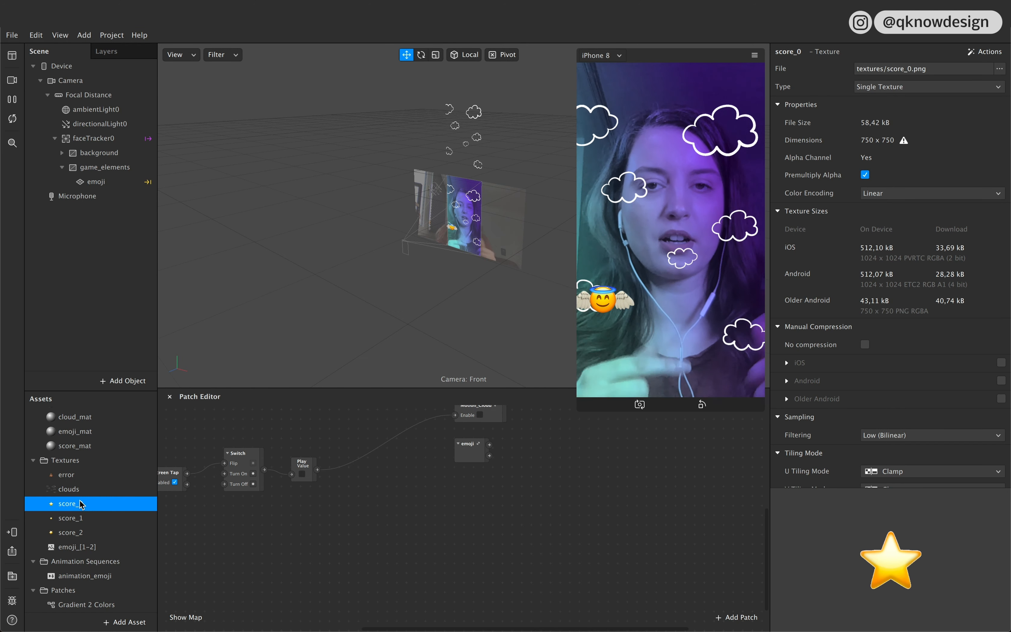
Step: Insert a new plane and place it inside the game_elements canvas above the emoji plane
click(128, 381)
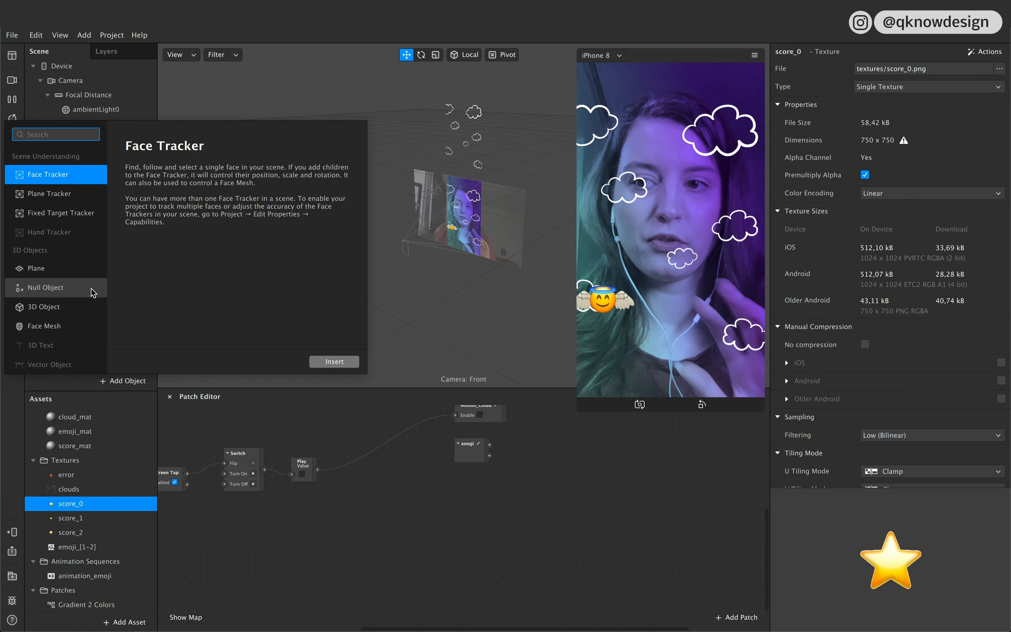
click(76, 273)
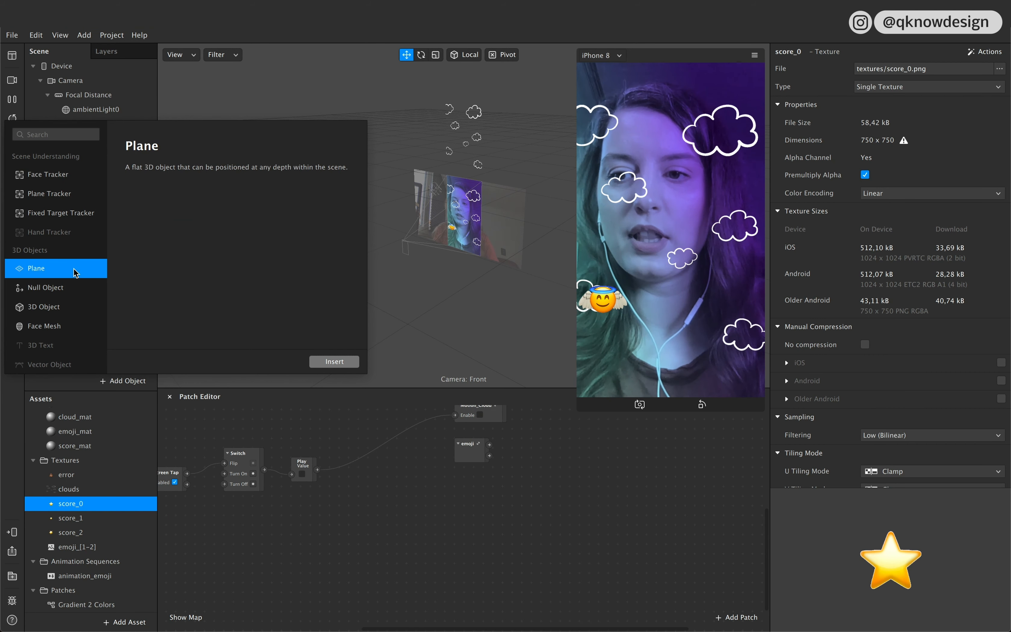
click(345, 362)
drag(101, 201, 105, 169)
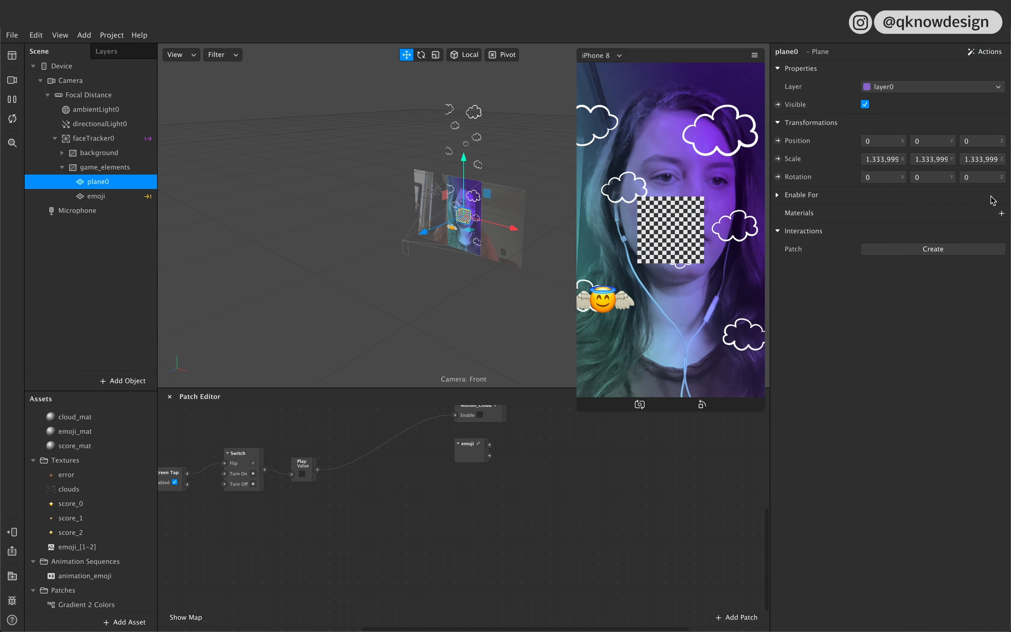
Step: Create a new material for the new plane and rename it score0_mat
click(1002, 213)
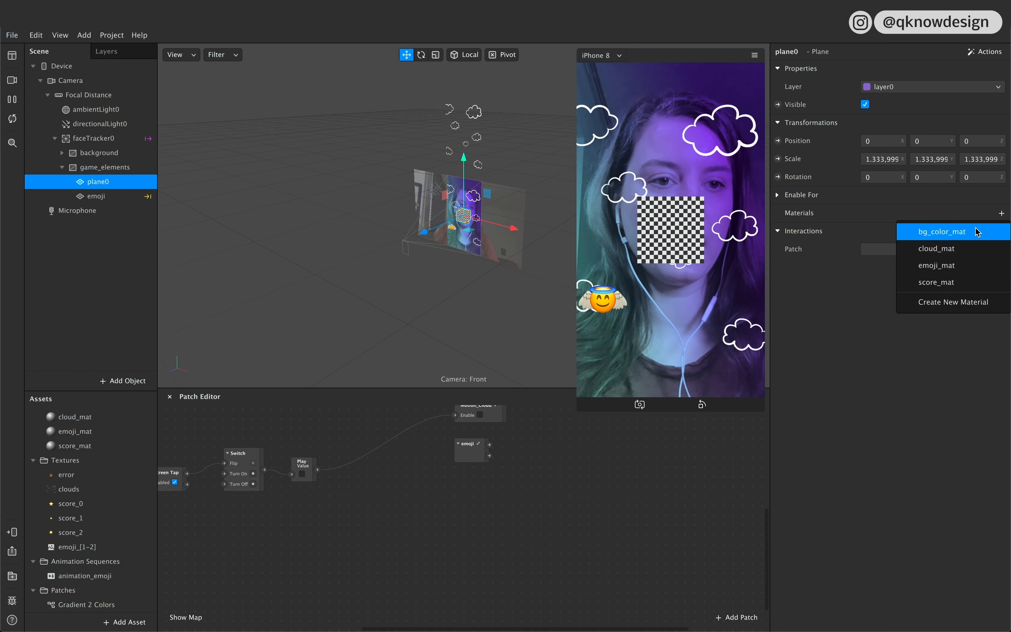
click(959, 302)
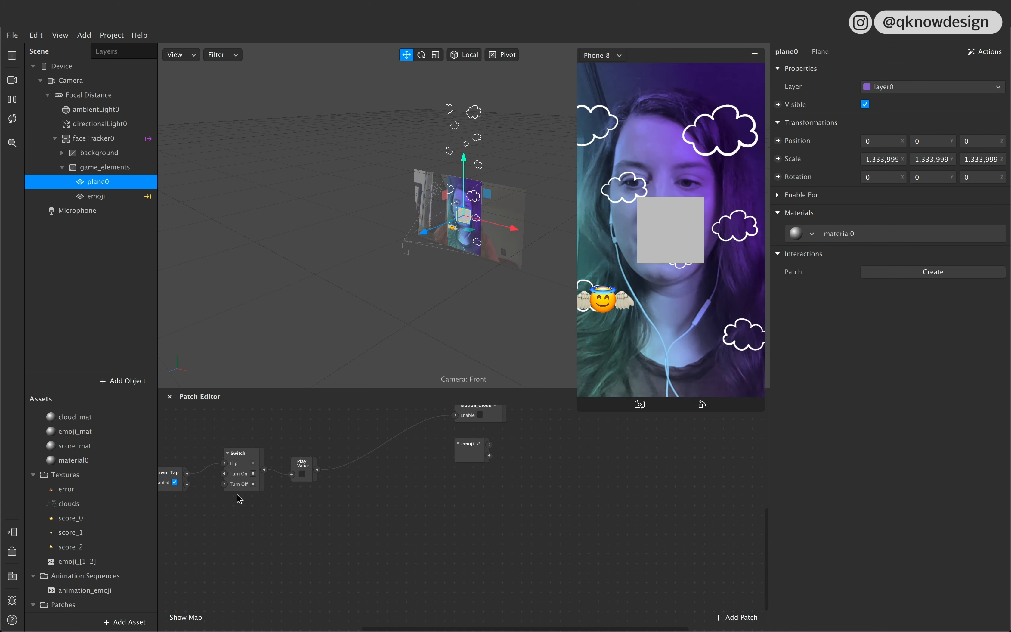
double_click(112, 461)
text(score0_m)
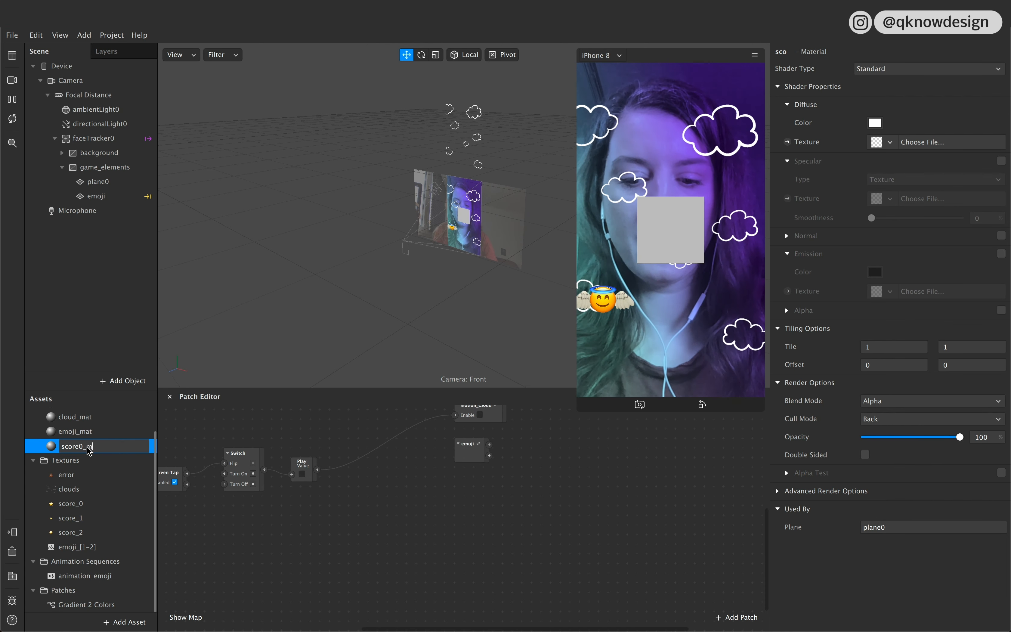
text(at)
click(113, 476)
click(113, 446)
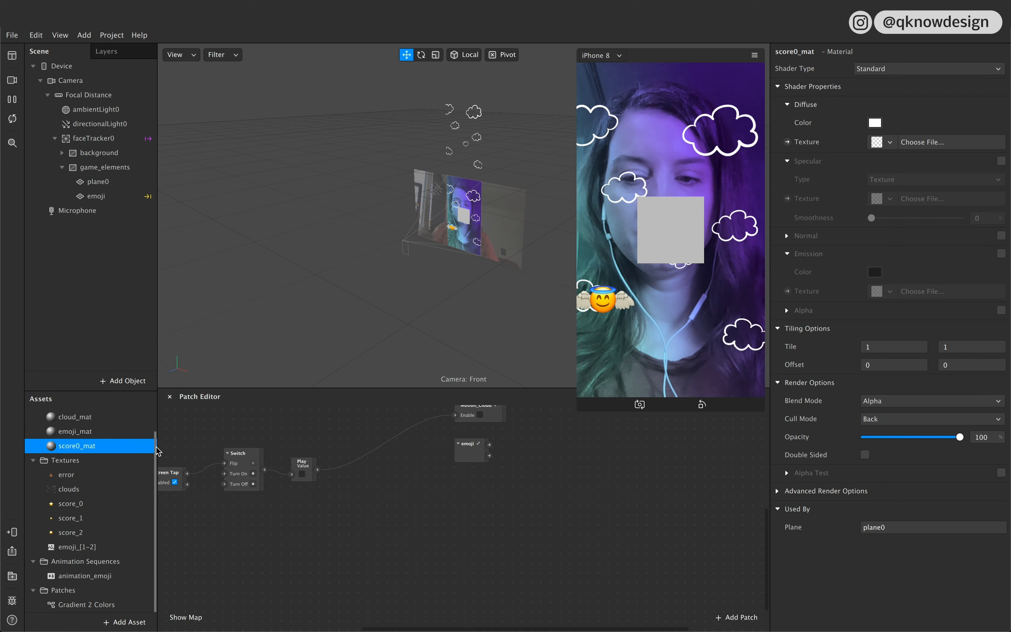
Step: Assign the score_0 texture to score0_mat and change its shader type to Flat
click(892, 142)
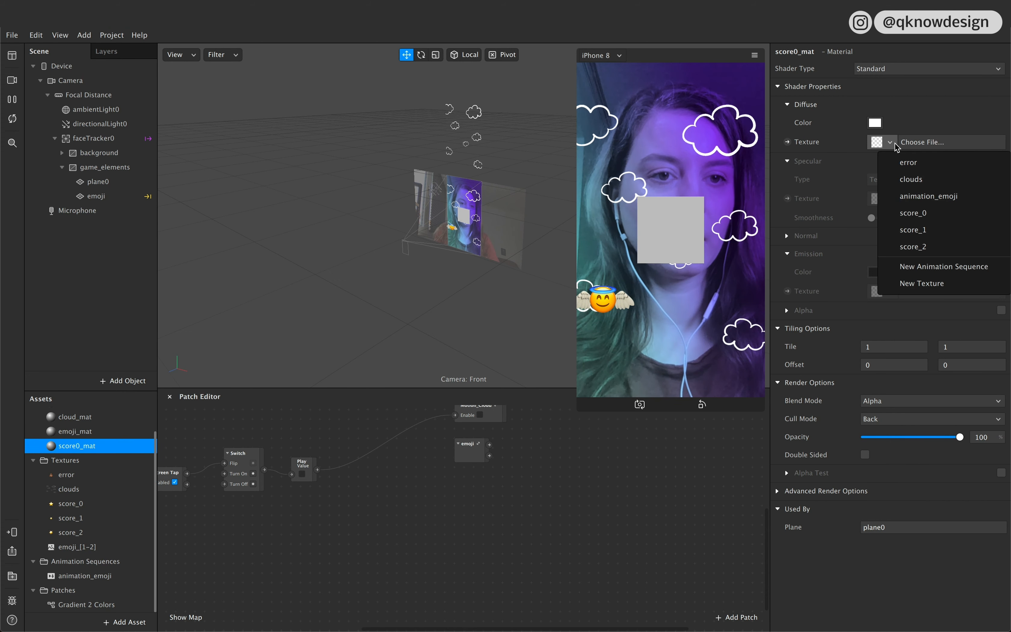
click(931, 213)
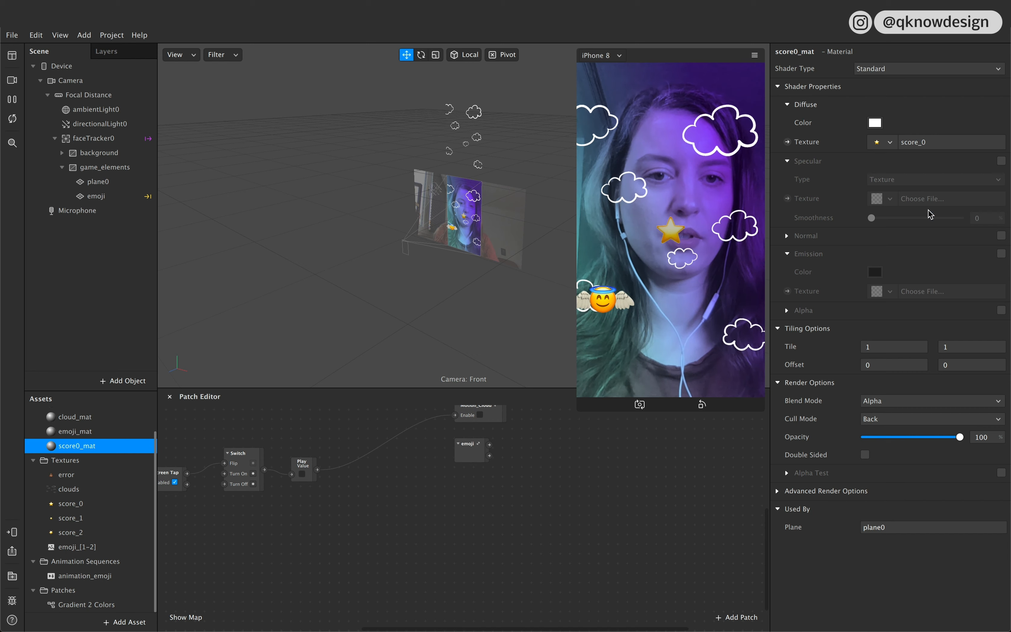
click(890, 69)
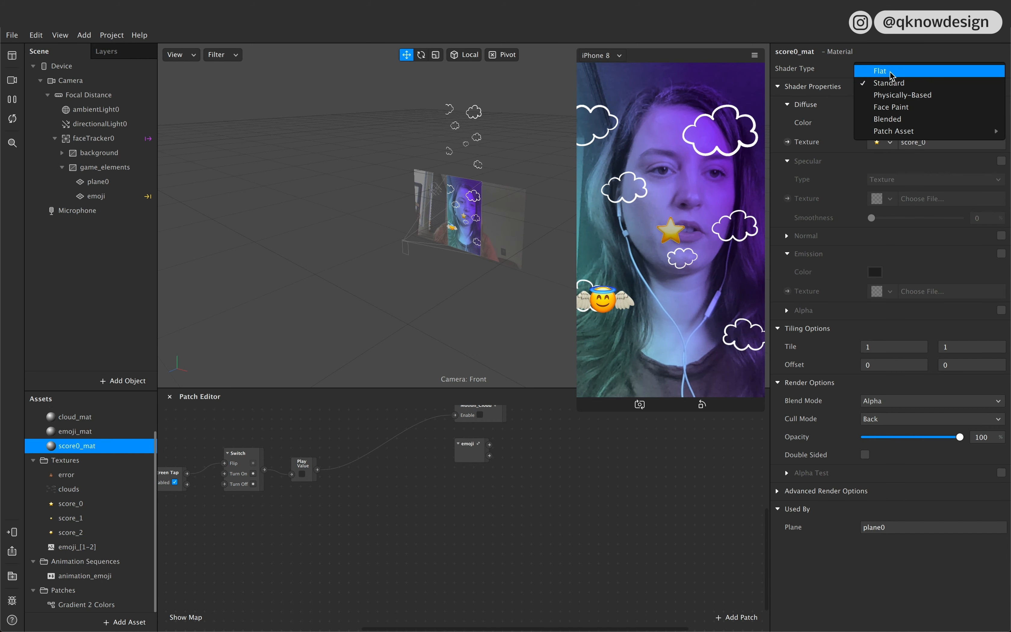
click(892, 74)
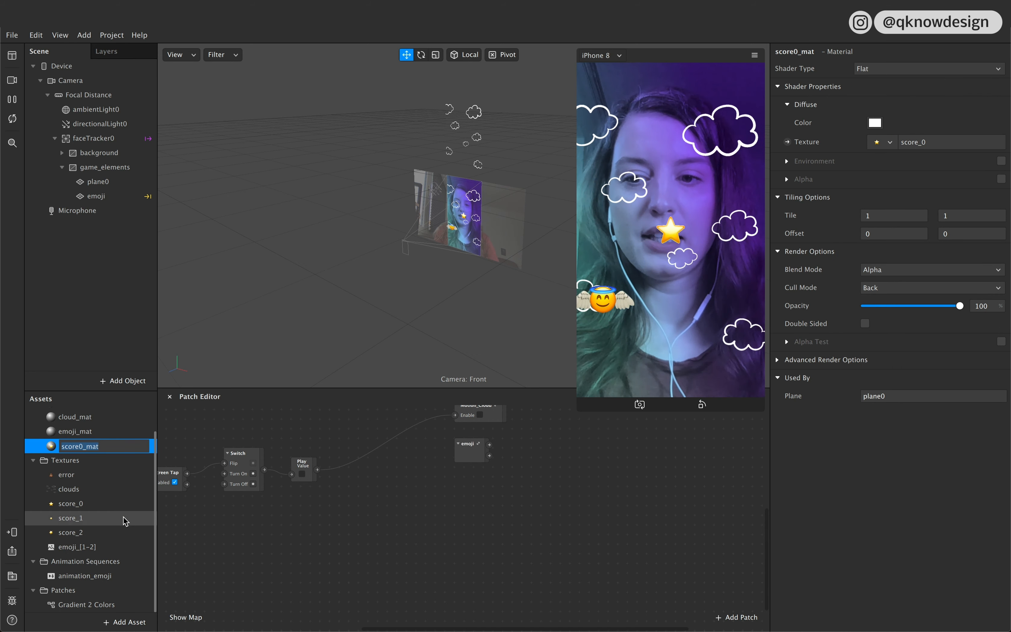
click(129, 518)
click(112, 458)
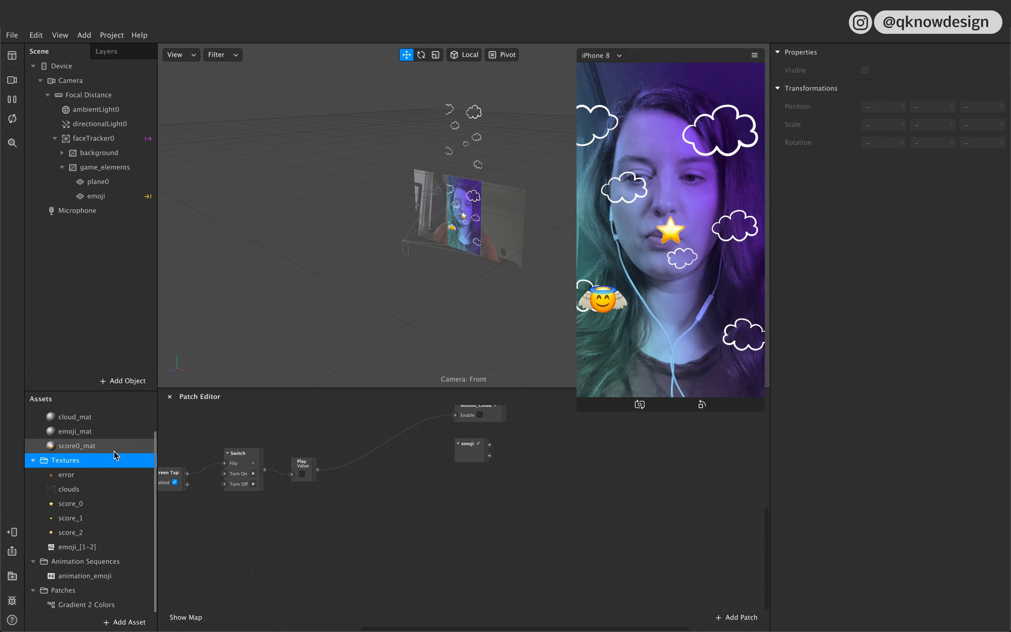
click(114, 450)
Step: Rename the new plane in game_elements as score0
click(124, 175)
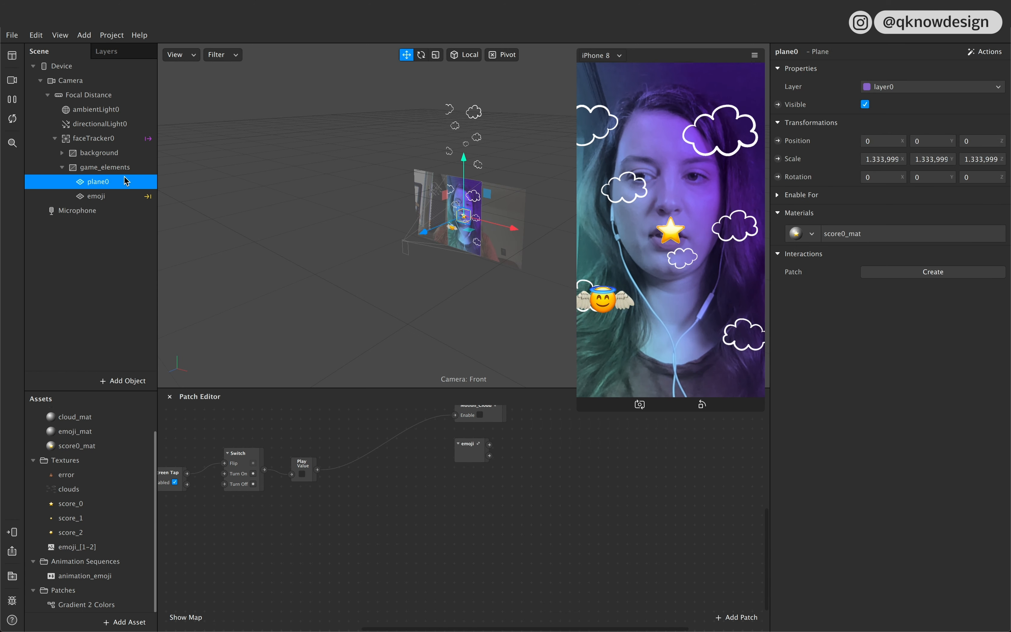
click(124, 181)
text(score0)
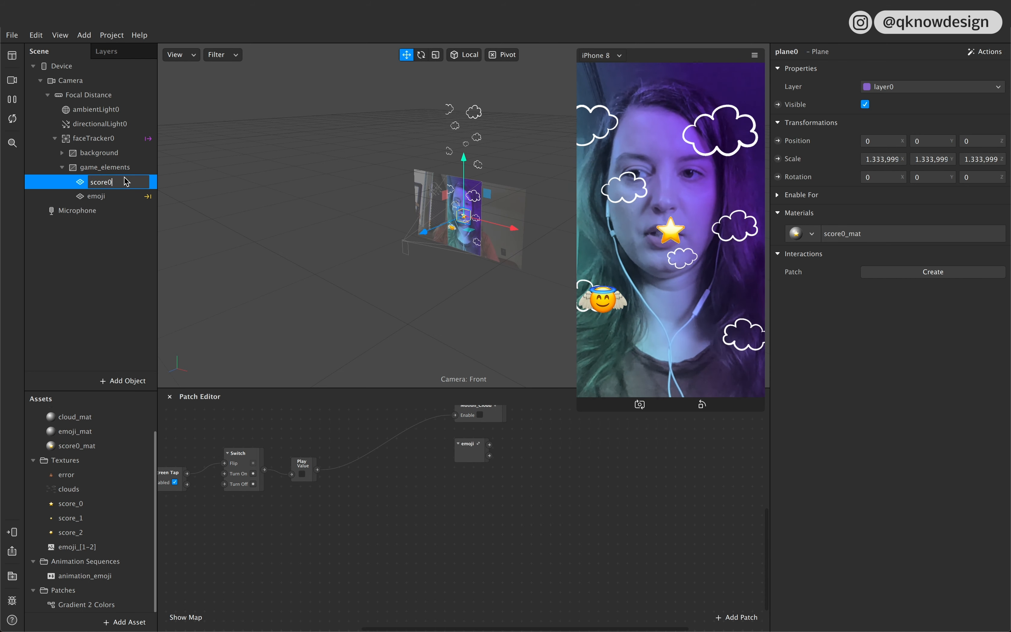
key(Return)
click(124, 182)
Step: Add a Loop Animation patch below the emoji group, enabled by the Play value's output
scroll(328, 530, left, 2)
scroll(328, 530, right, 3)
scroll(327, 517, up, 1)
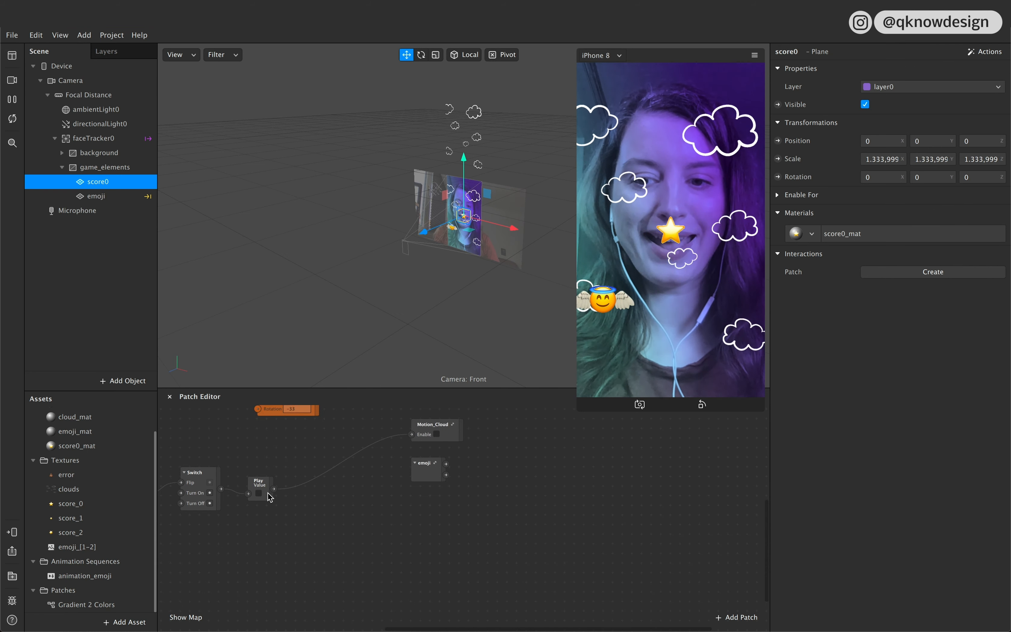
right_click(398, 530)
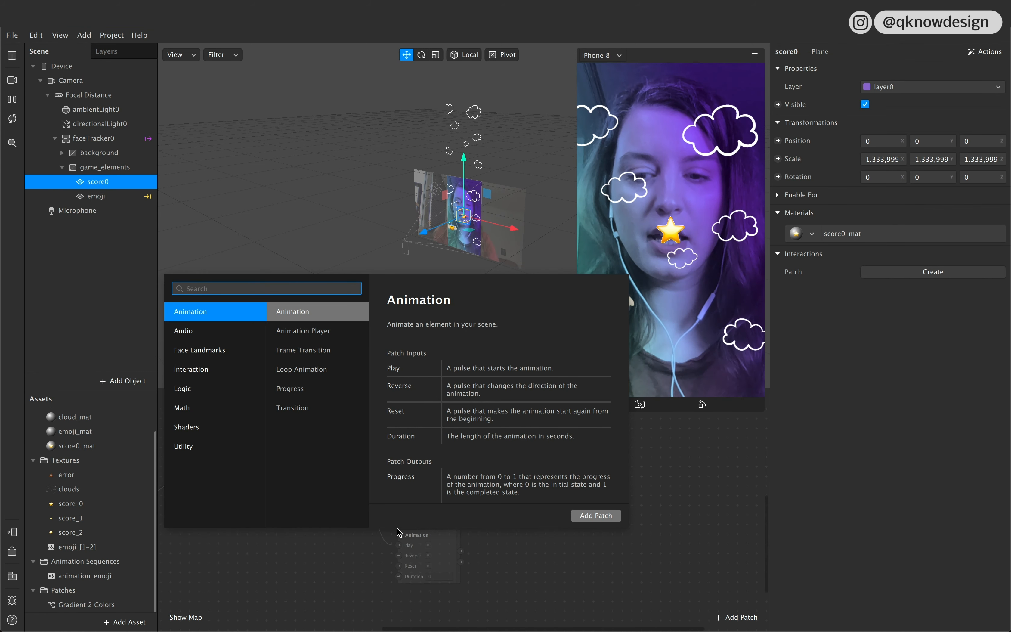
text(an)
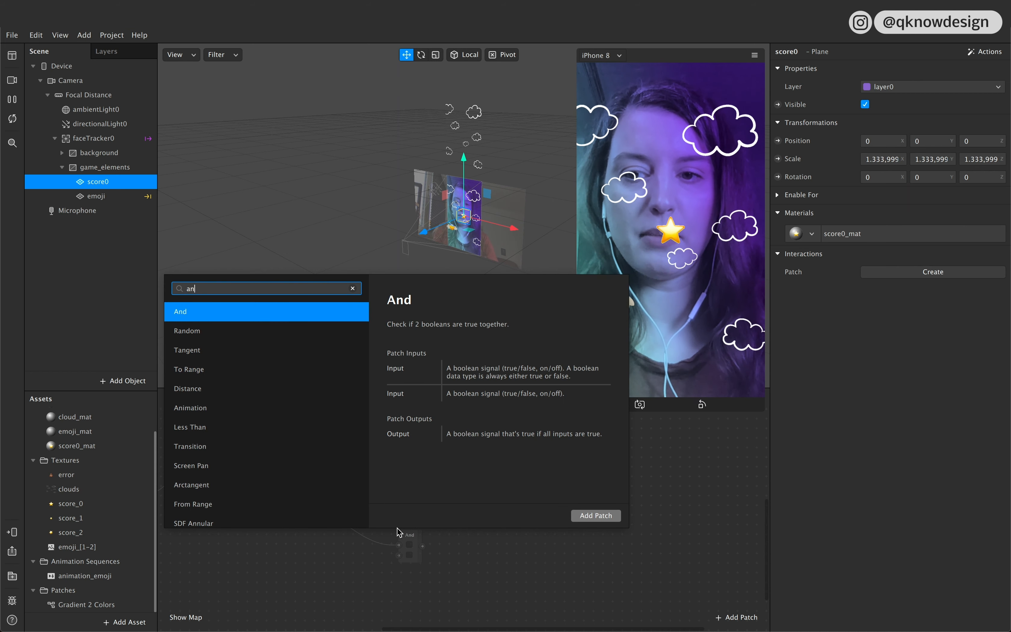
text(i)
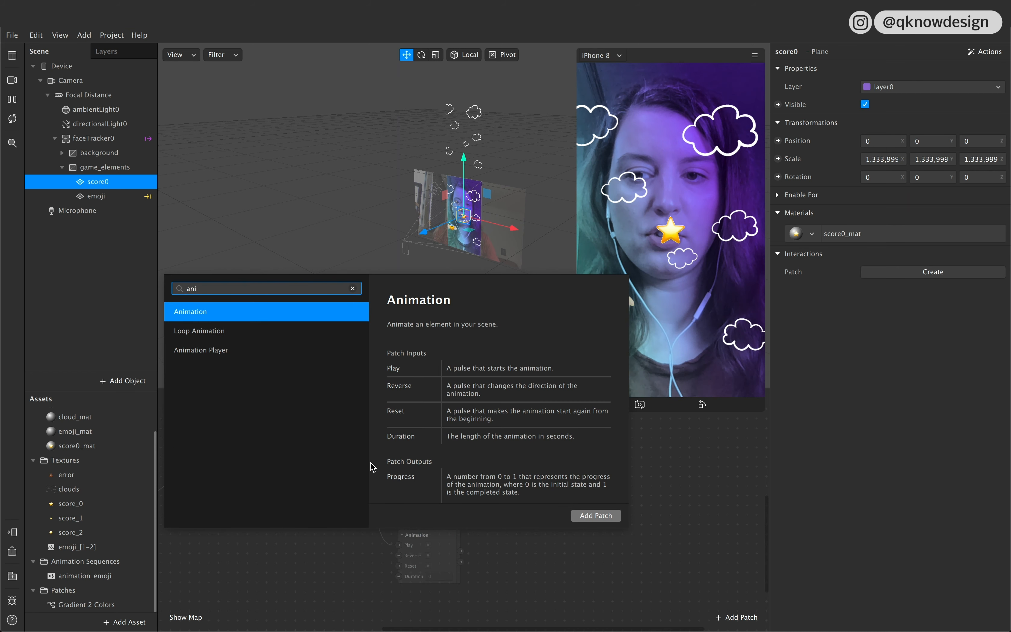
click(233, 331)
click(595, 515)
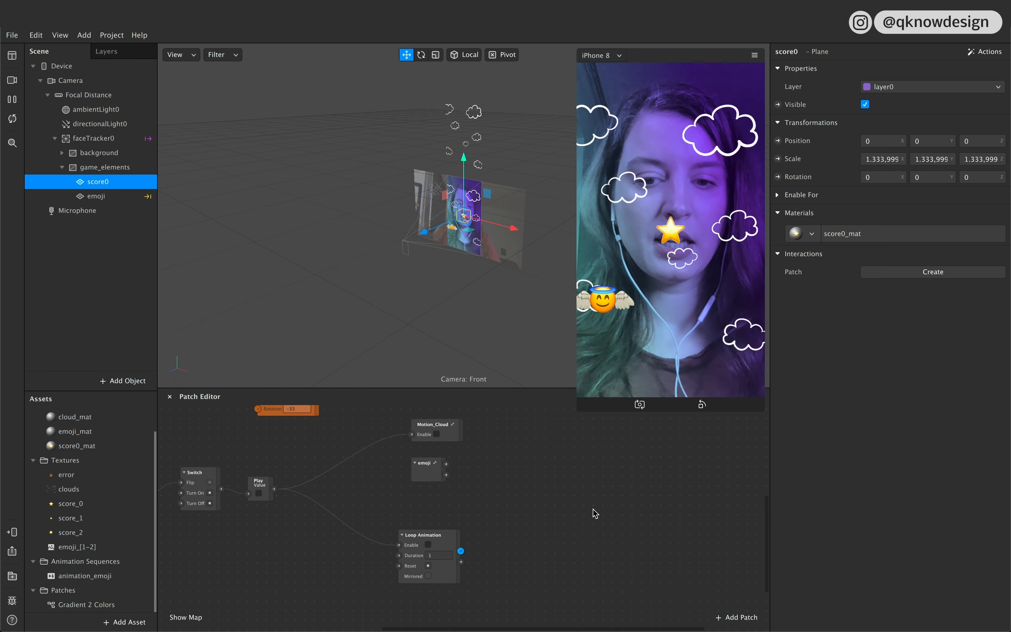
Step: Add a Transition patch after the Loop Animation, with its Progress input fed by the loop's first output
drag(473, 546, 531, 508)
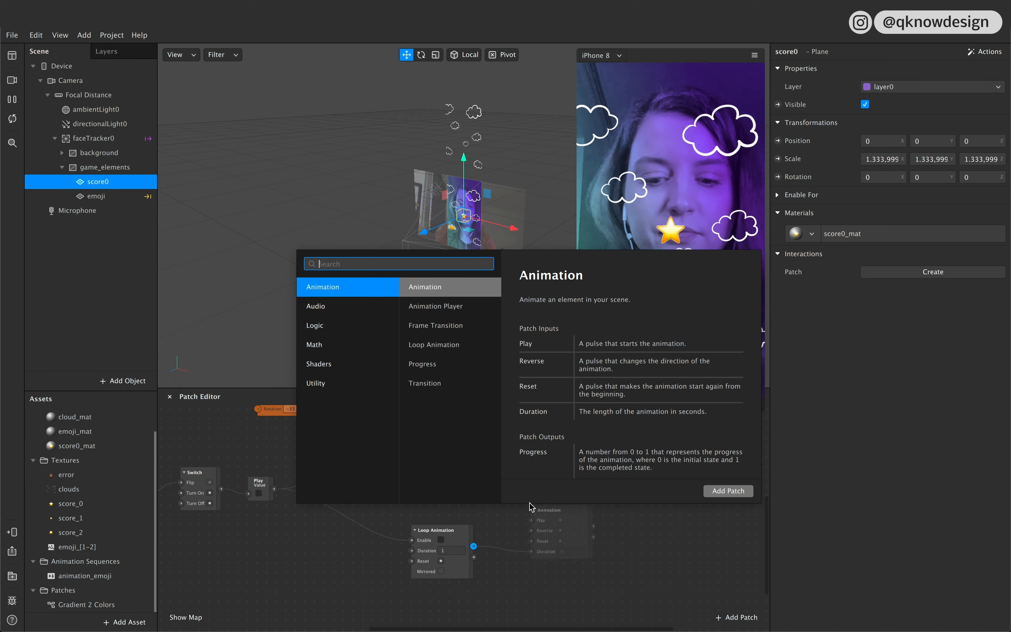
text(tra)
key(Down)
key(Return)
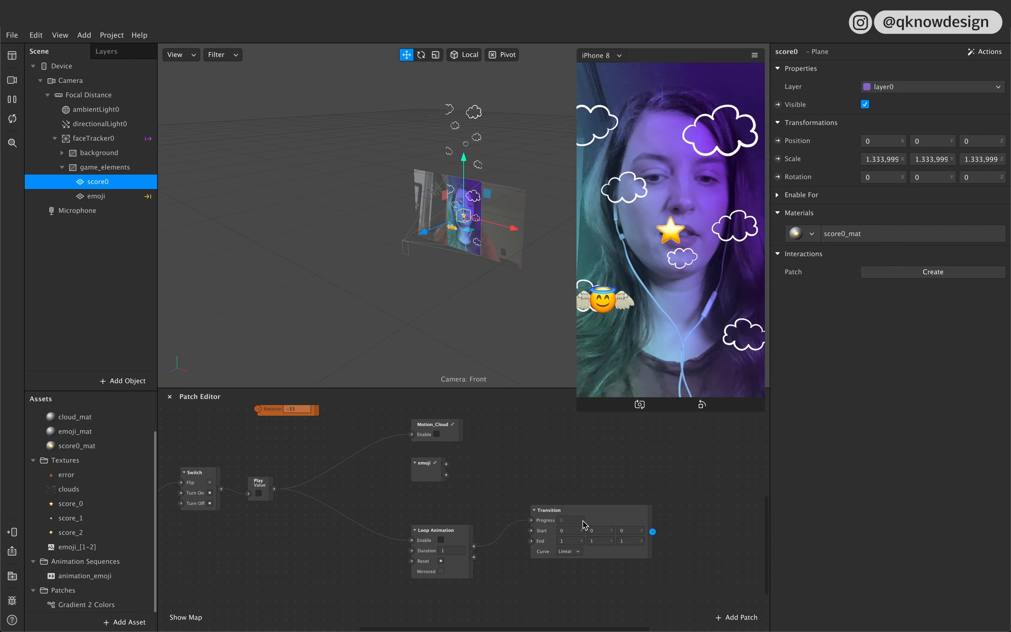
scroll(587, 515, right, 3)
drag(525, 515, 529, 520)
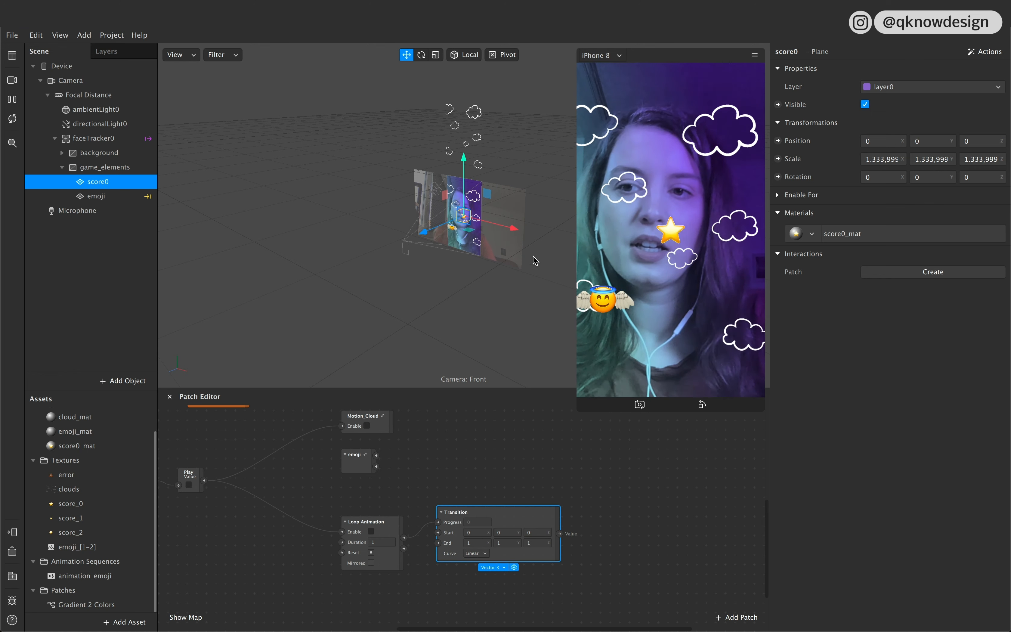
Step: Move the score0 plane above the visible frame and copy its X and Y position values into the Transition's Start X and Y
drag(464, 182, 466, 145)
drag(500, 178, 490, 177)
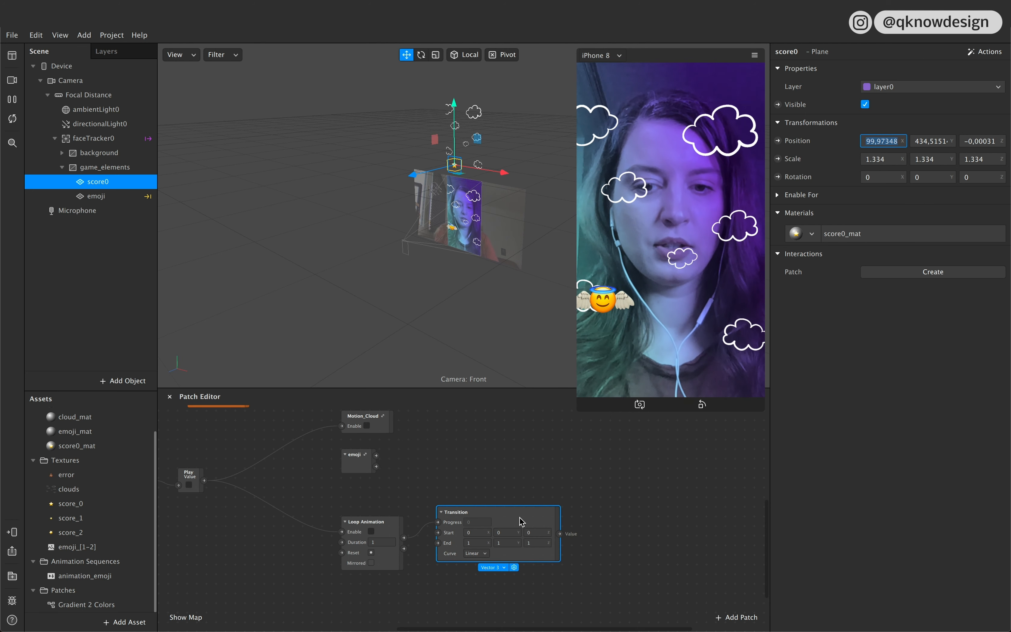
click(485, 534)
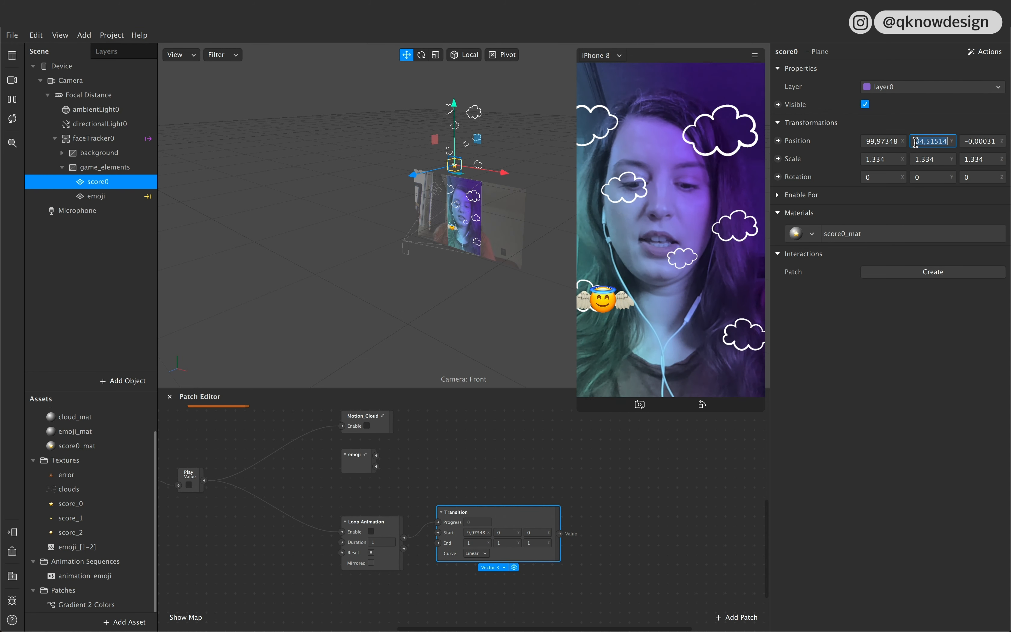
click(508, 533)
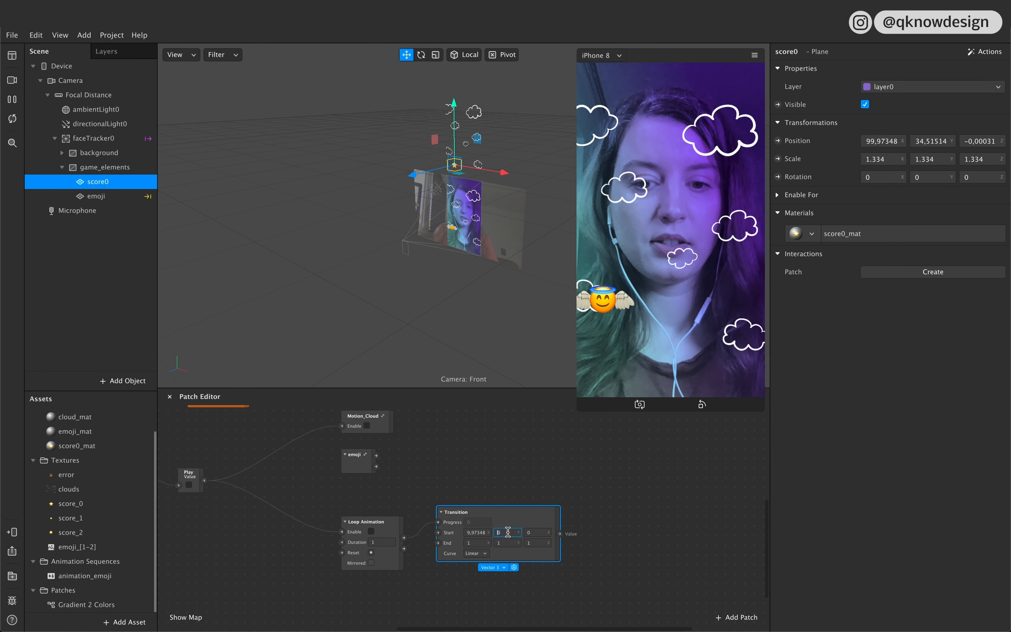
text(34,51514)
key(super+space)
click(636, 503)
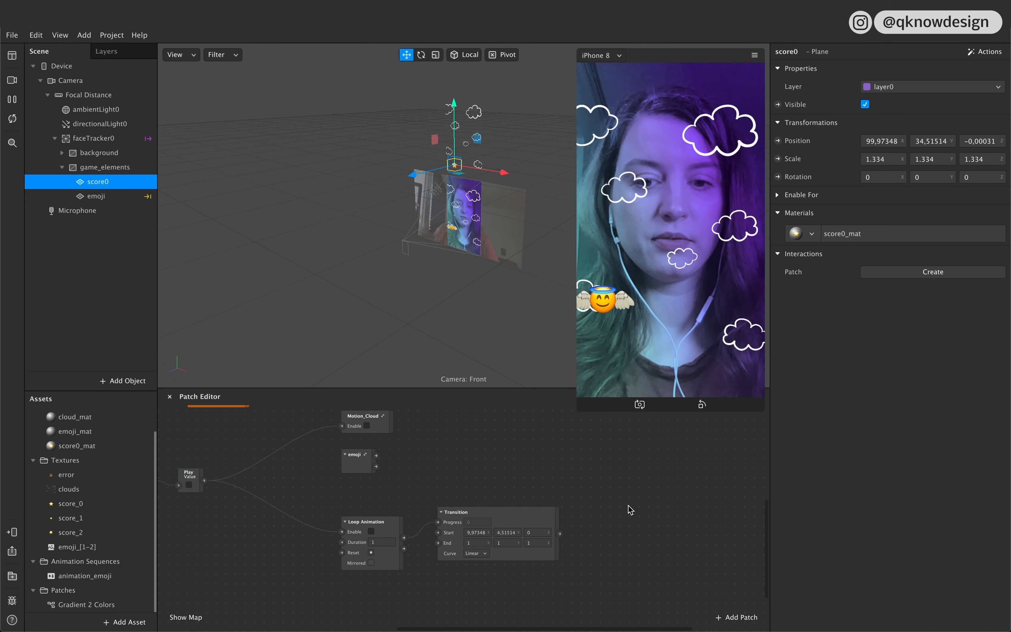
Step: Move the score0 plane below the visible frame and copy its X and Y position values into the Transition's End X and Y
drag(458, 135, 458, 231)
drag(501, 268, 511, 277)
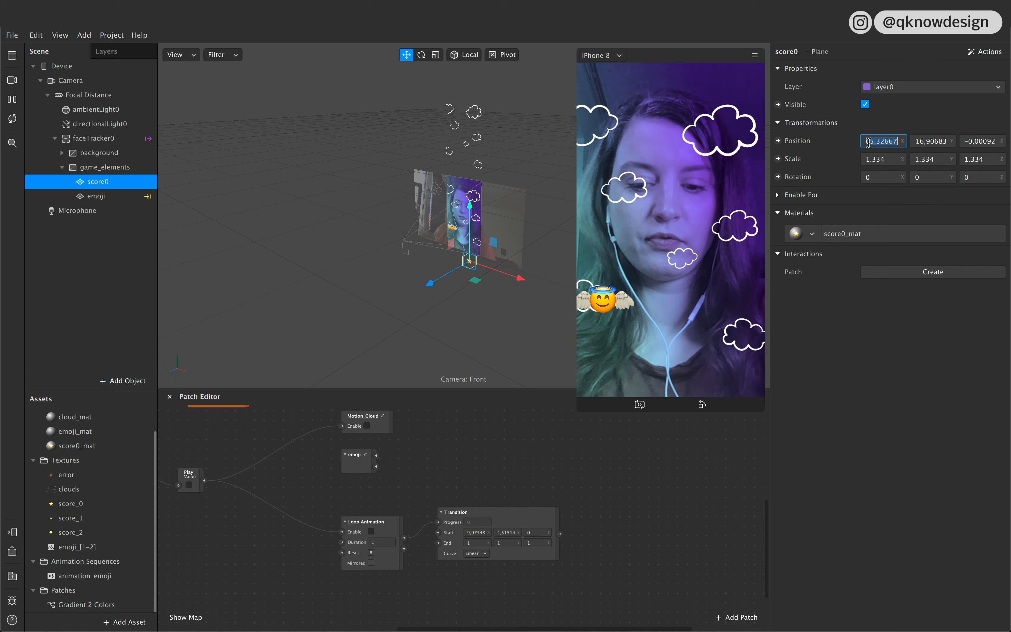
click(481, 543)
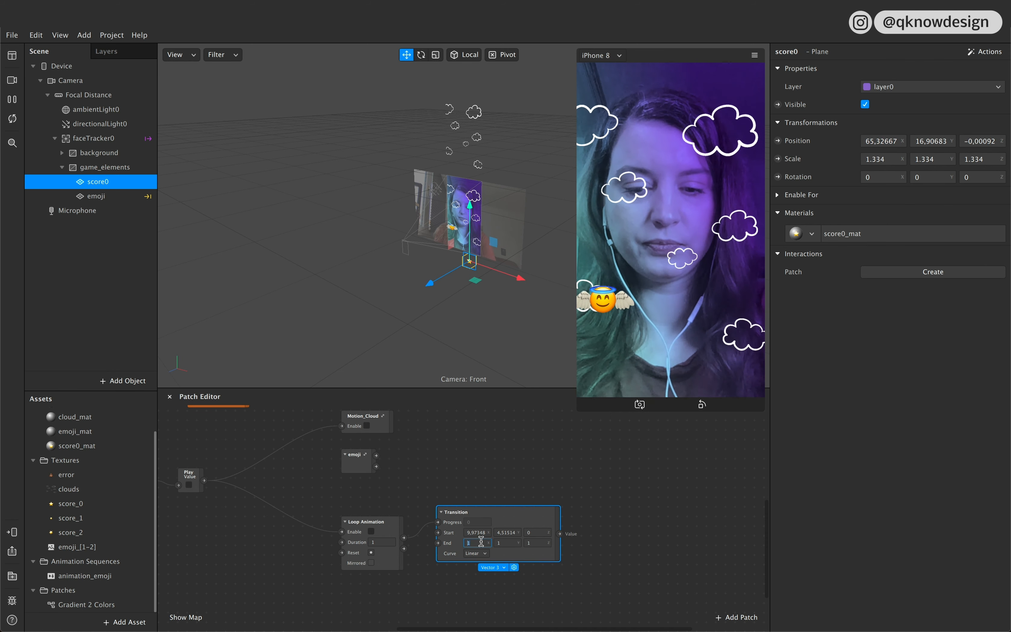
click(921, 141)
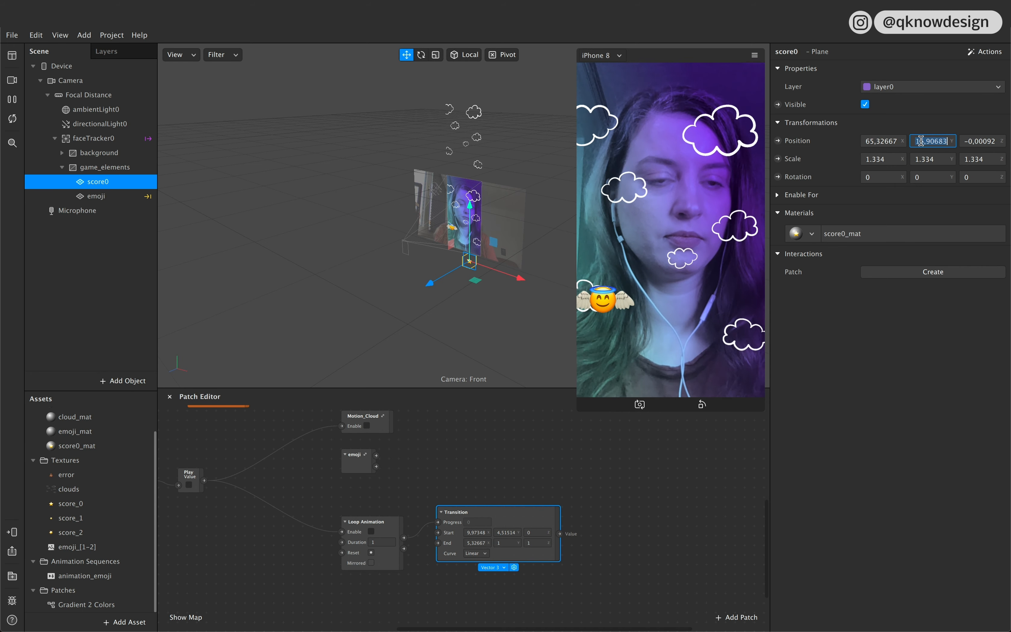
click(503, 543)
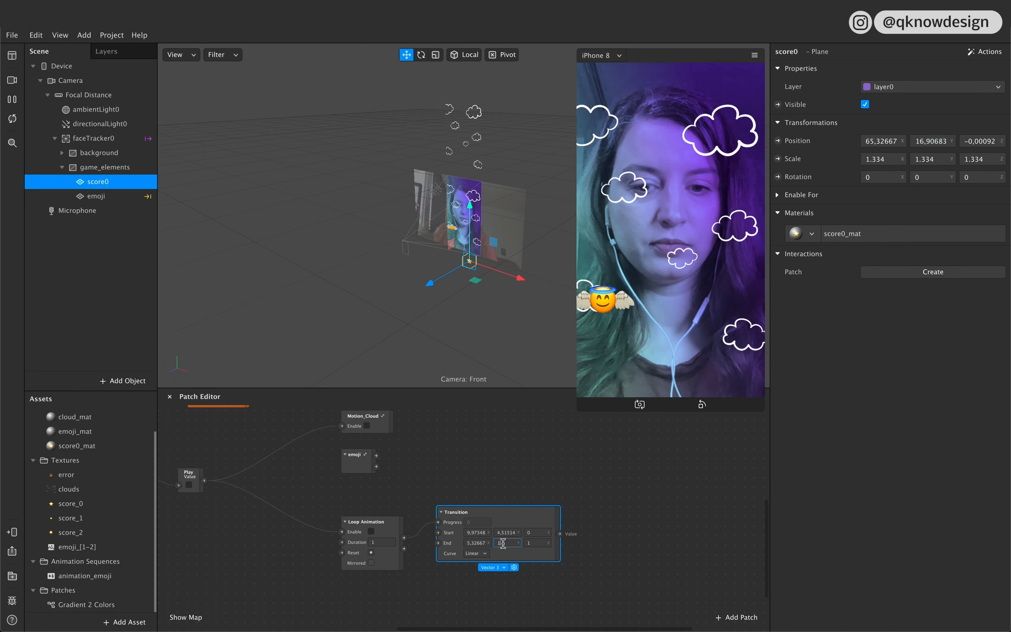
key(Return)
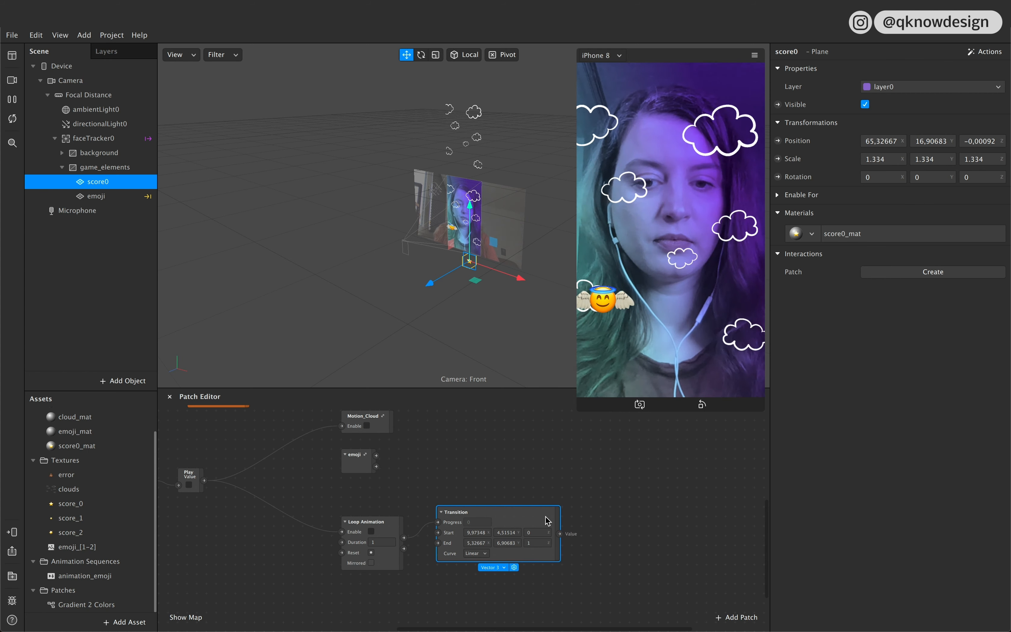
Step: Create a position patch for score0, feed it from the Transition's output, and start the game in the preview
click(778, 141)
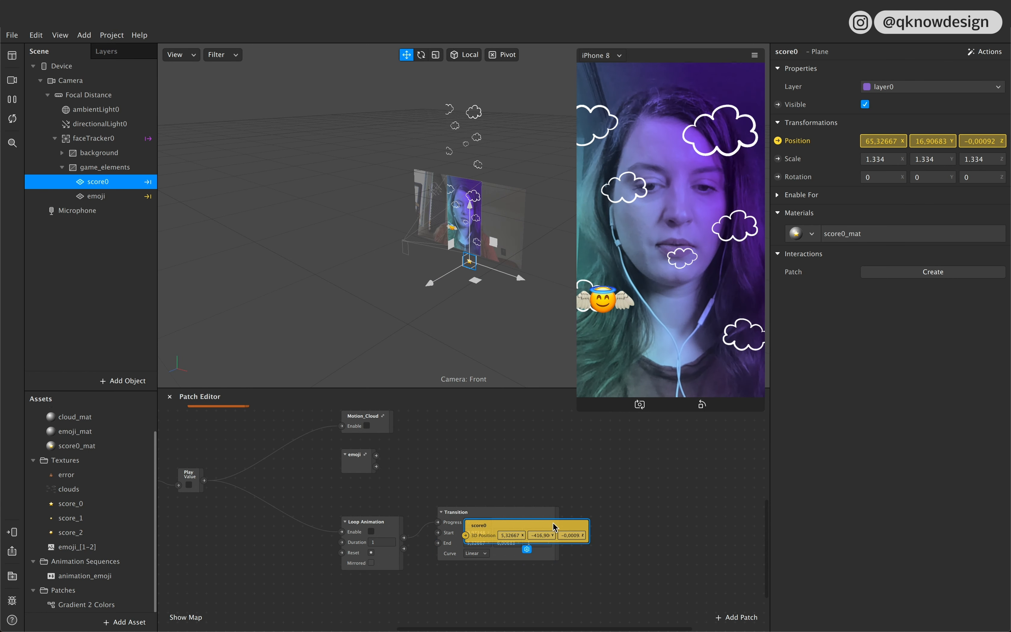
drag(561, 534, 609, 532)
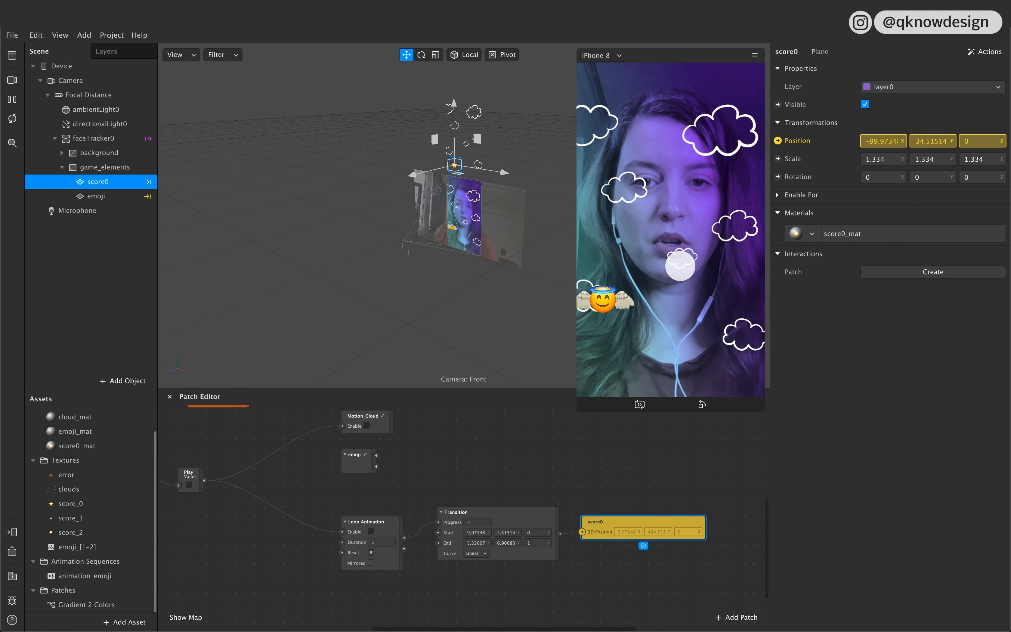
click(659, 329)
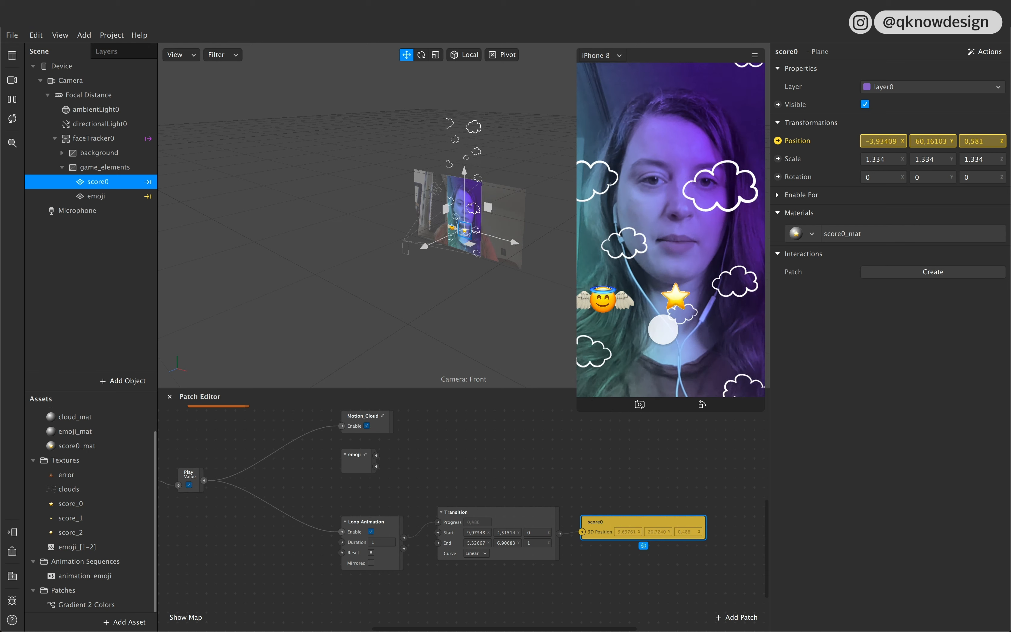
Step: Set the Loop Animation's duration to 3.5
click(381, 542)
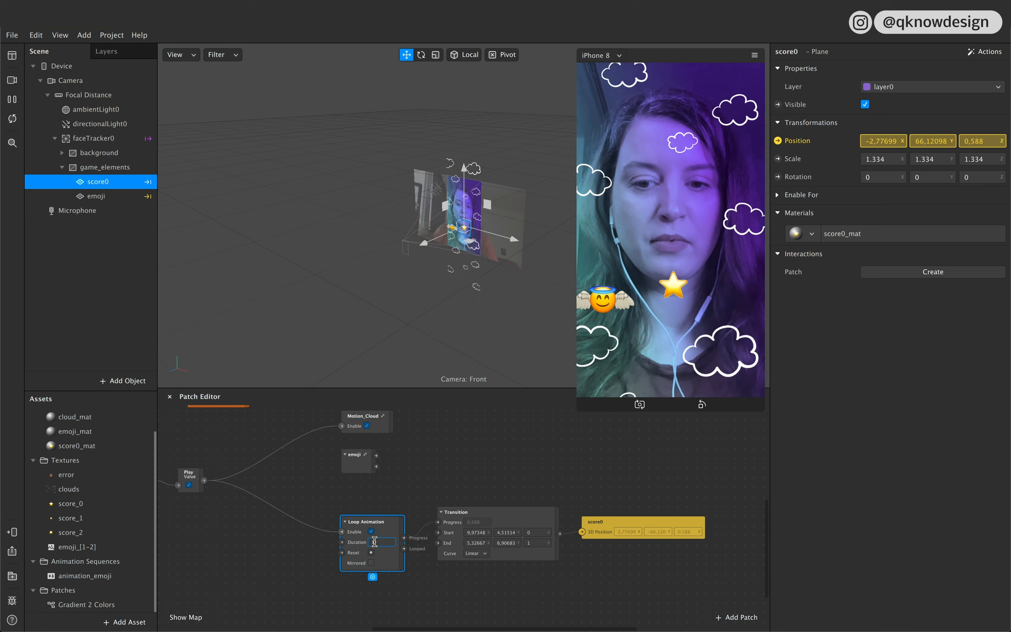
text(3.5)
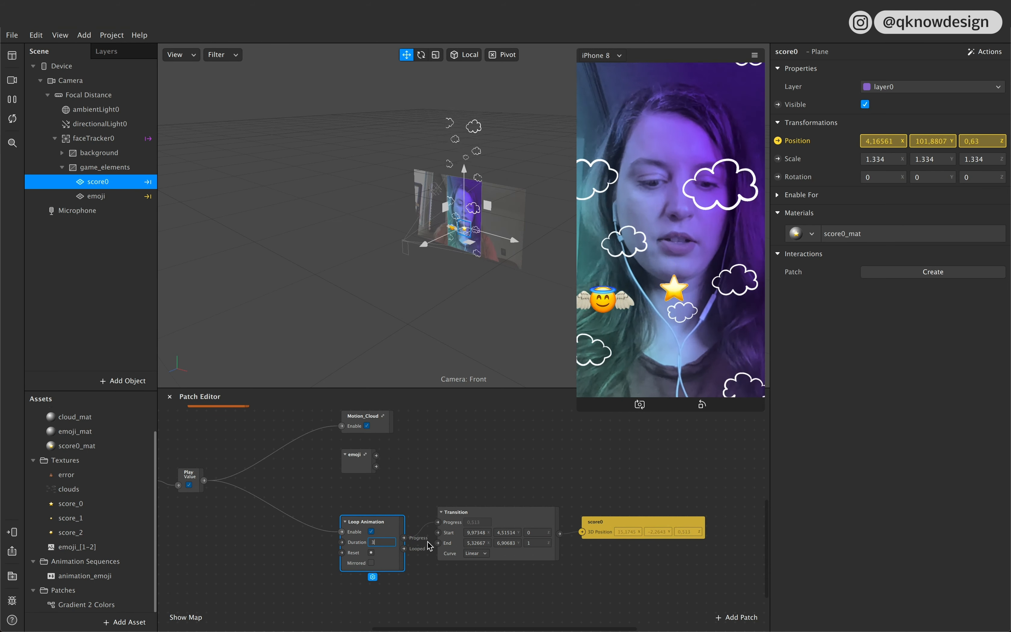
click(425, 580)
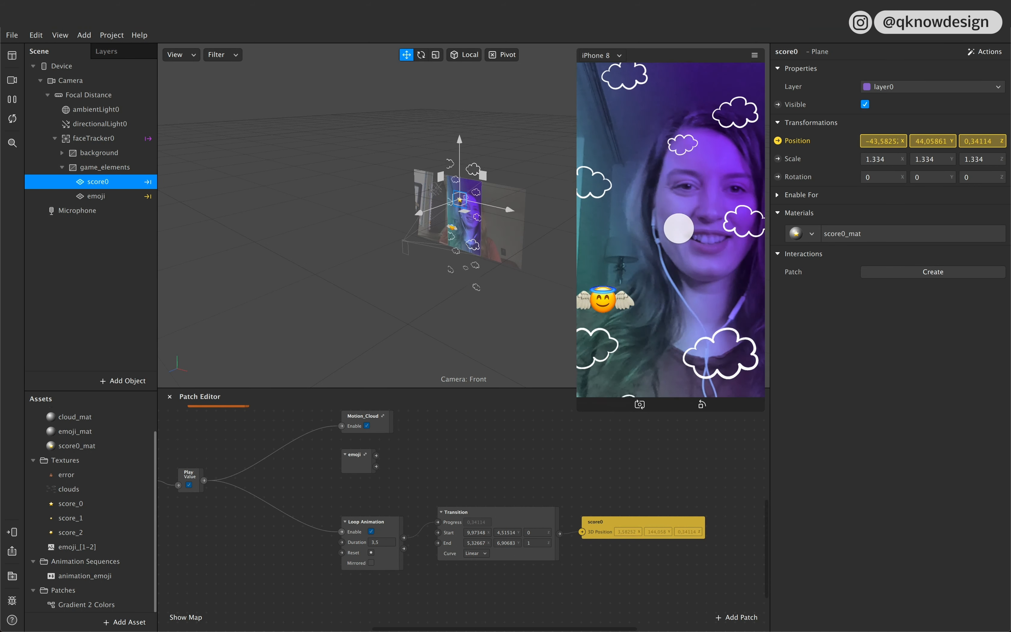
Step: Examine the advanced render options of all four materials, from bg_color_mat to score0_mat, together
click(96, 272)
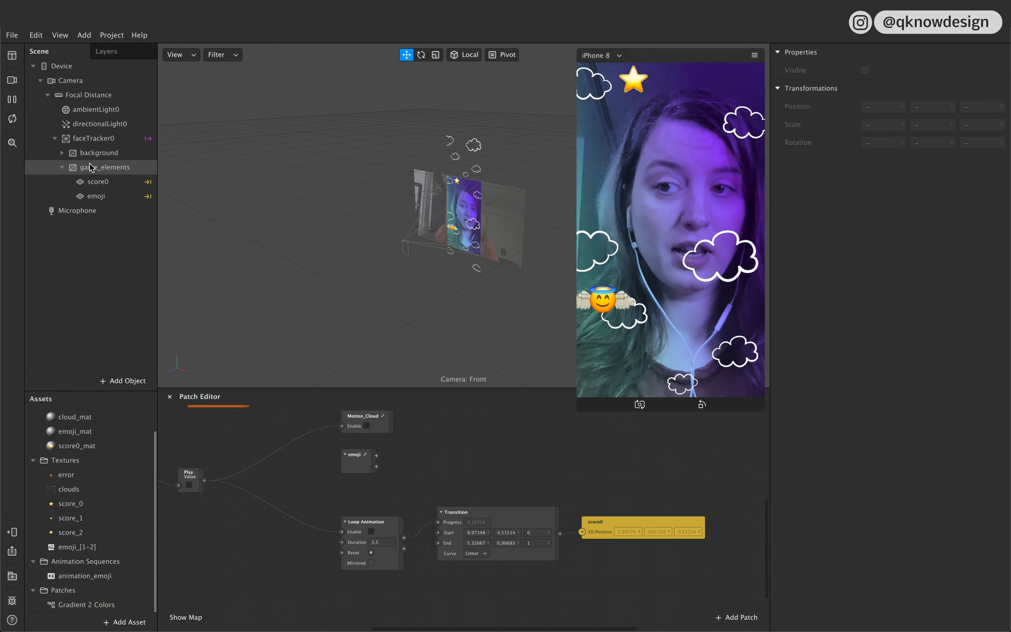
scroll(100, 439, up, 2)
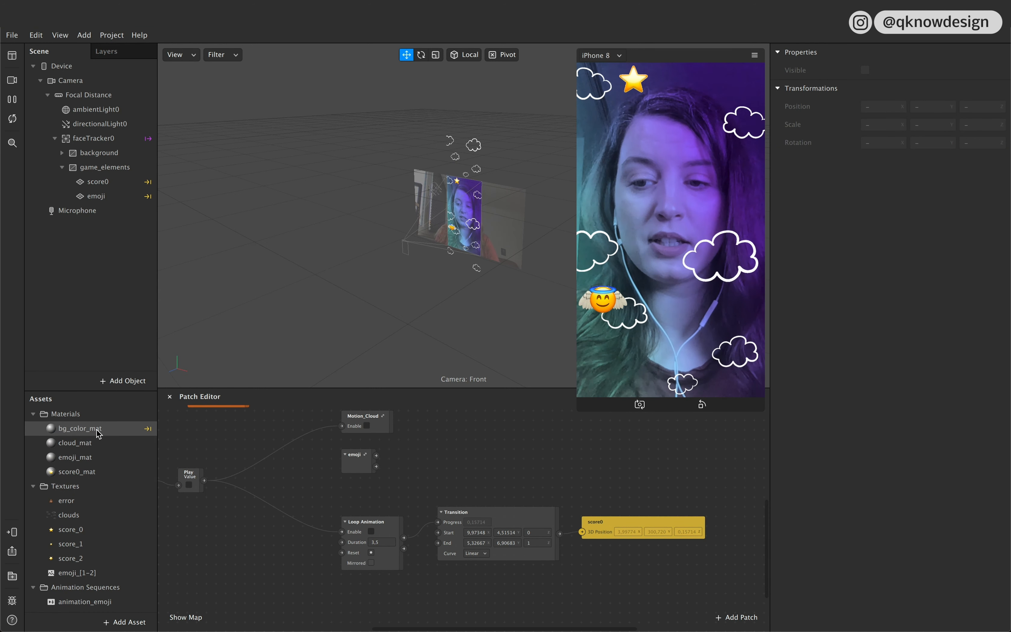
click(94, 428)
shift+click(98, 470)
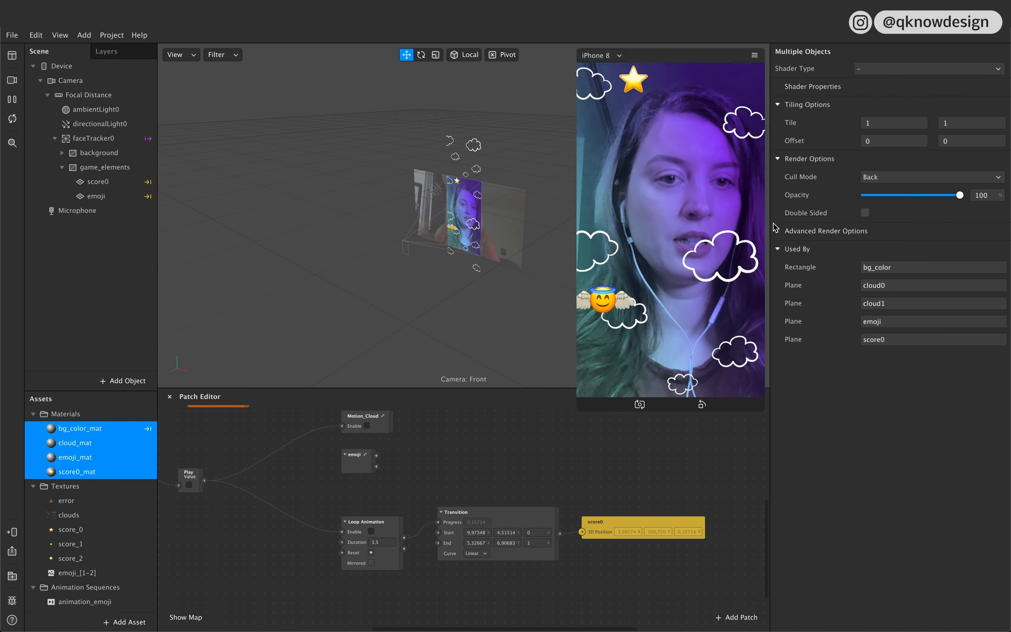
click(778, 231)
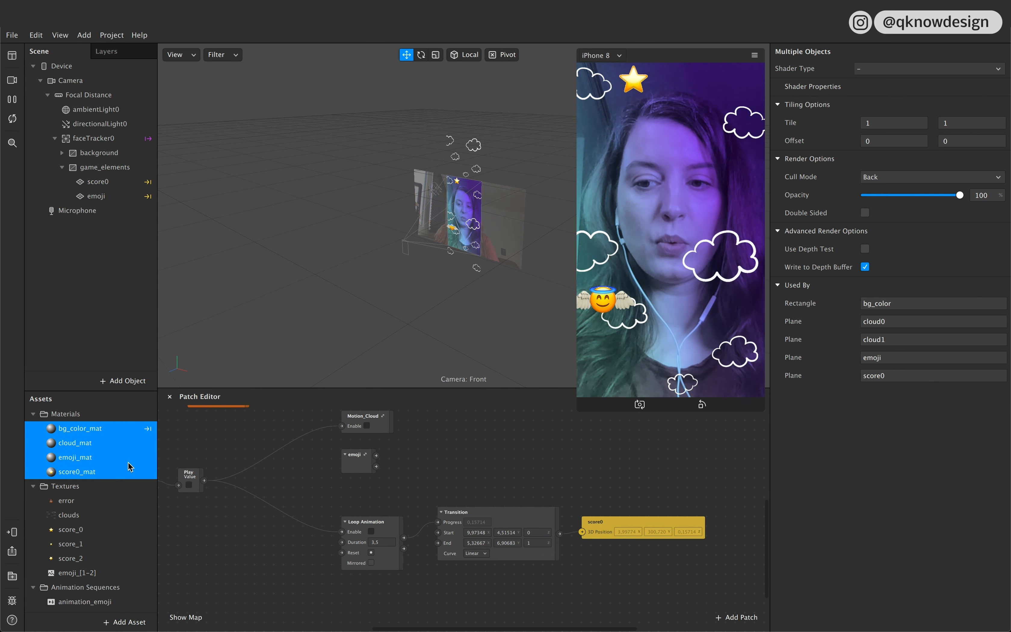
click(113, 472)
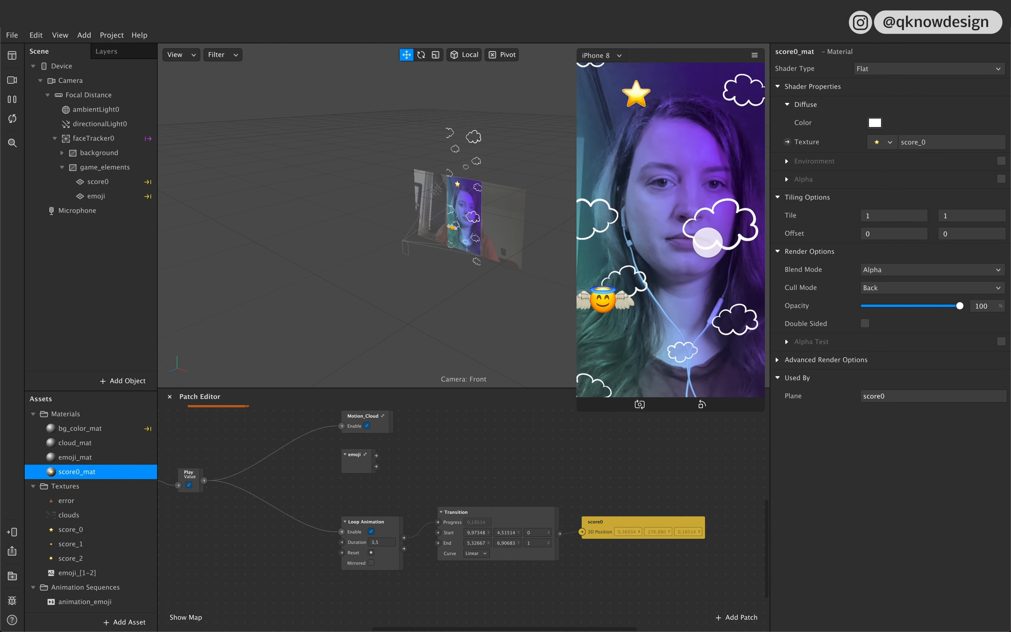
Step: Group the Loop Animation, Transition and score0 position patches as score0 and place the group below the emoji group
scroll(654, 592, down, 2)
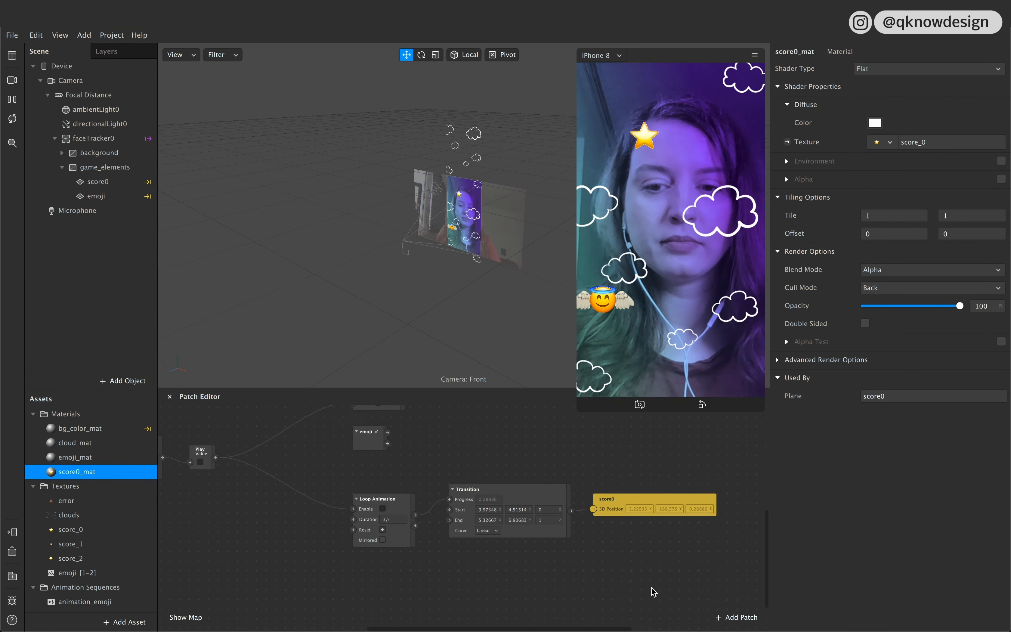
drag(600, 551, 360, 470)
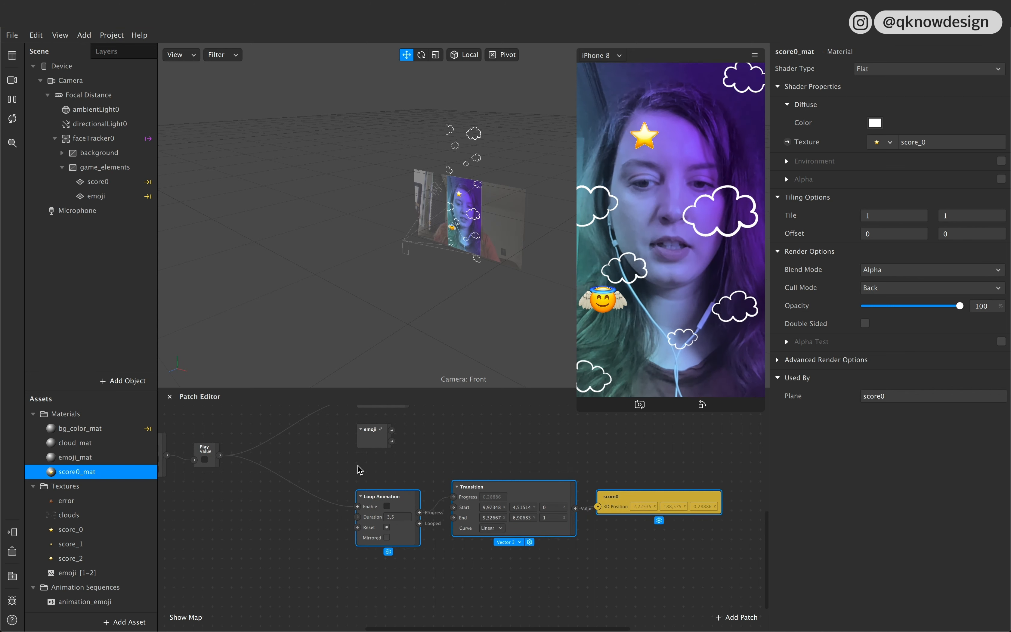
right_click(404, 496)
click(436, 522)
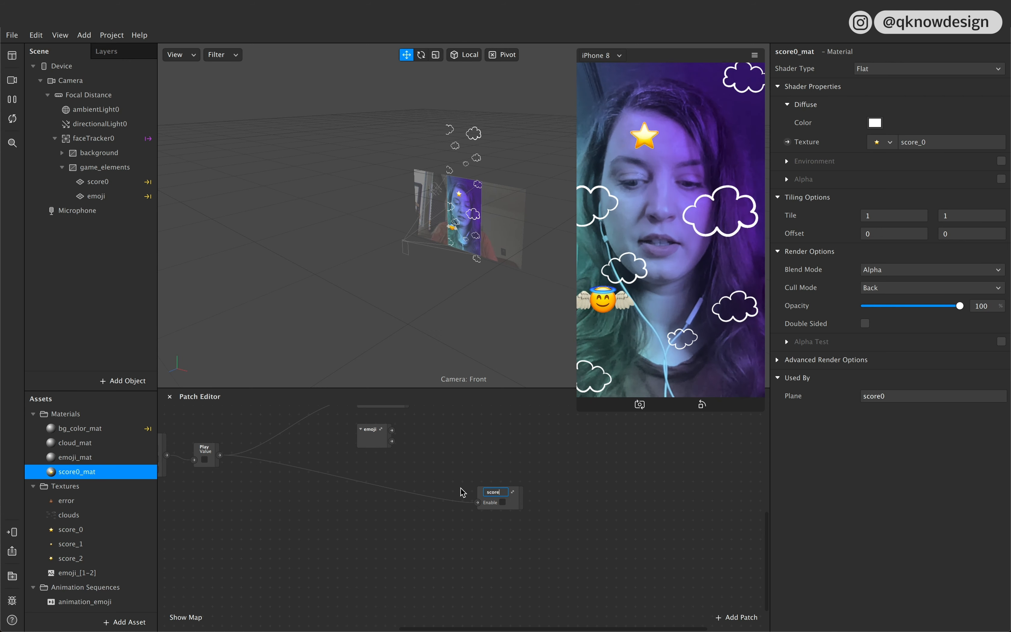
key(Return)
drag(507, 503, 386, 490)
Step: Add two number outputs named X and Y to the score0 patch group
right_click(386, 490)
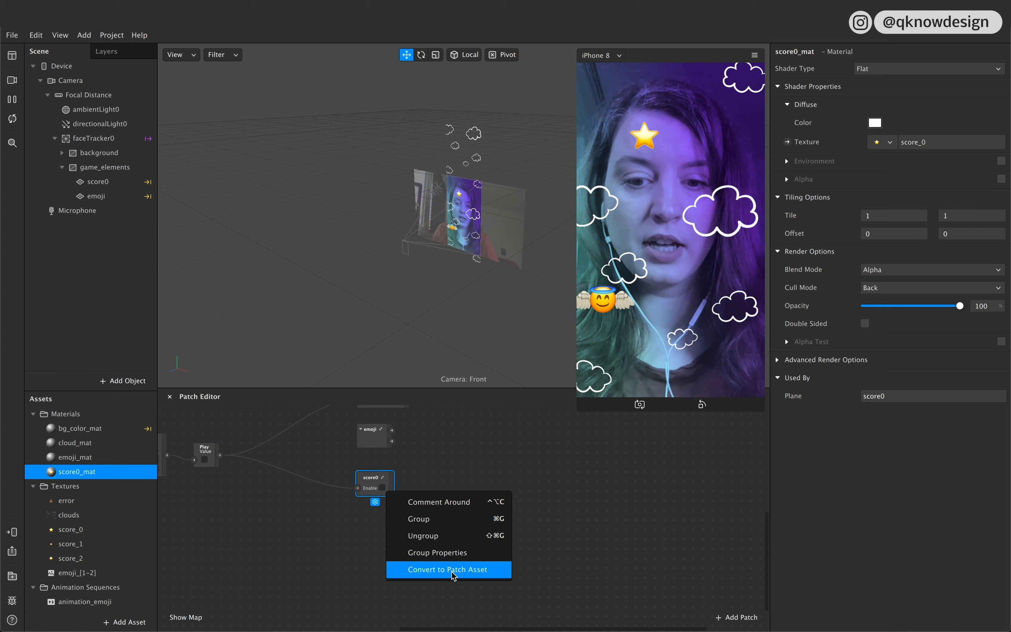
click(451, 553)
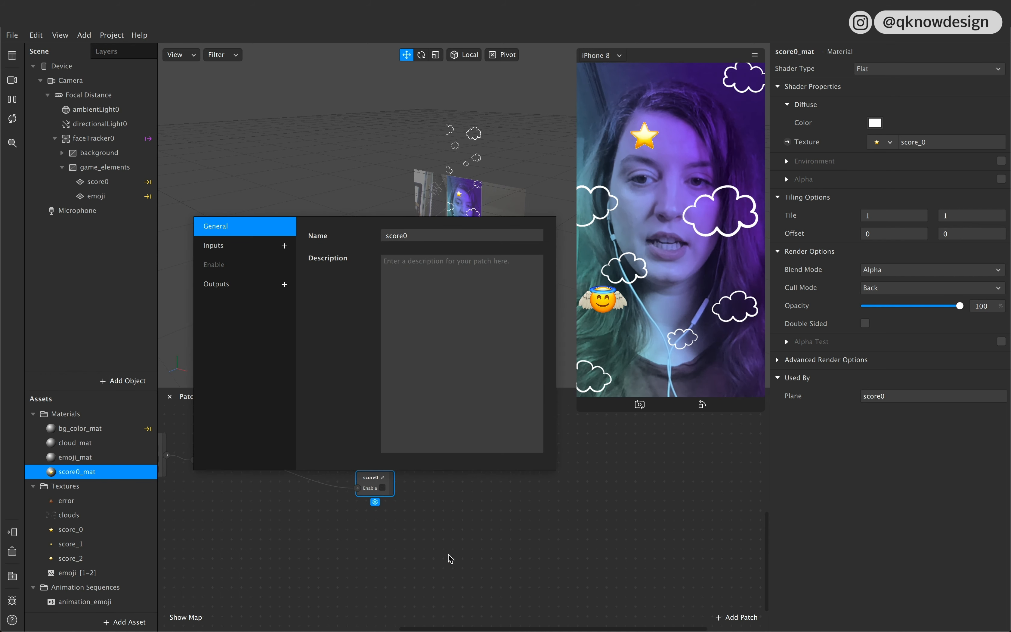
click(284, 286)
click(253, 303)
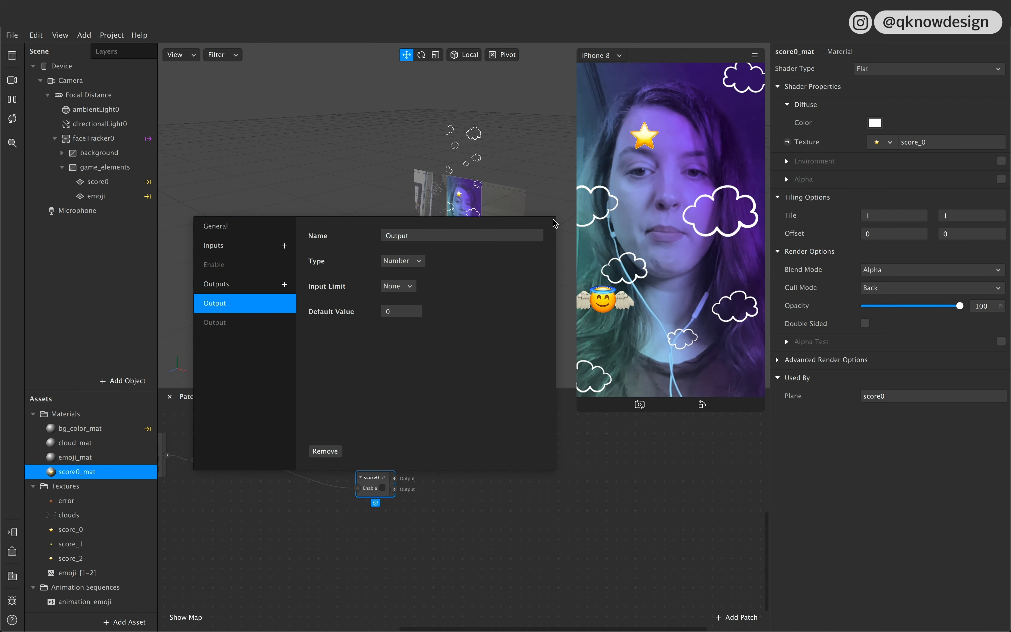
double_click(430, 240)
text(X)
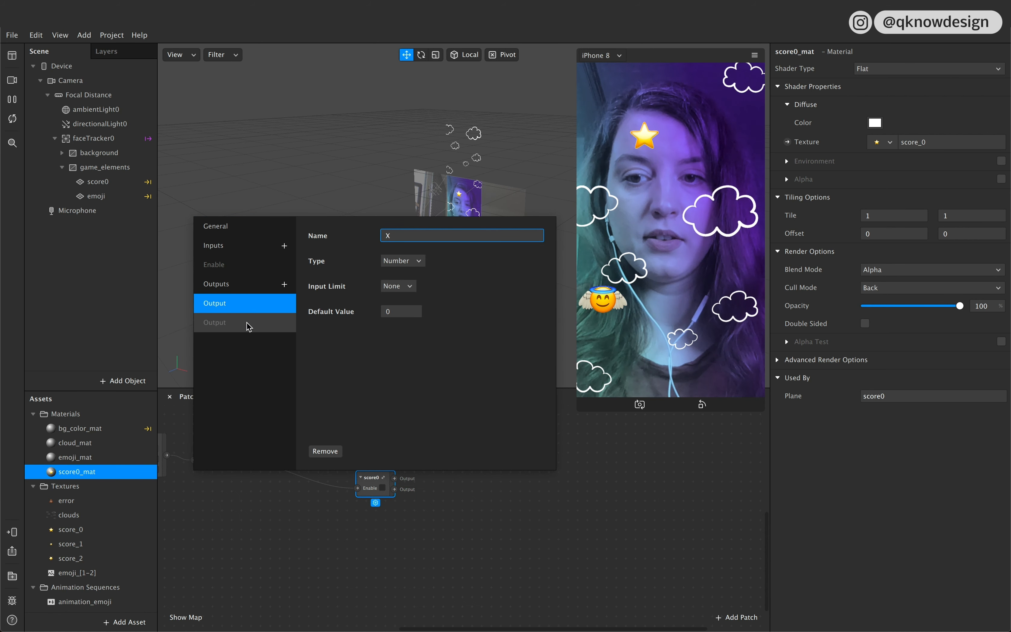
click(251, 322)
click(397, 237)
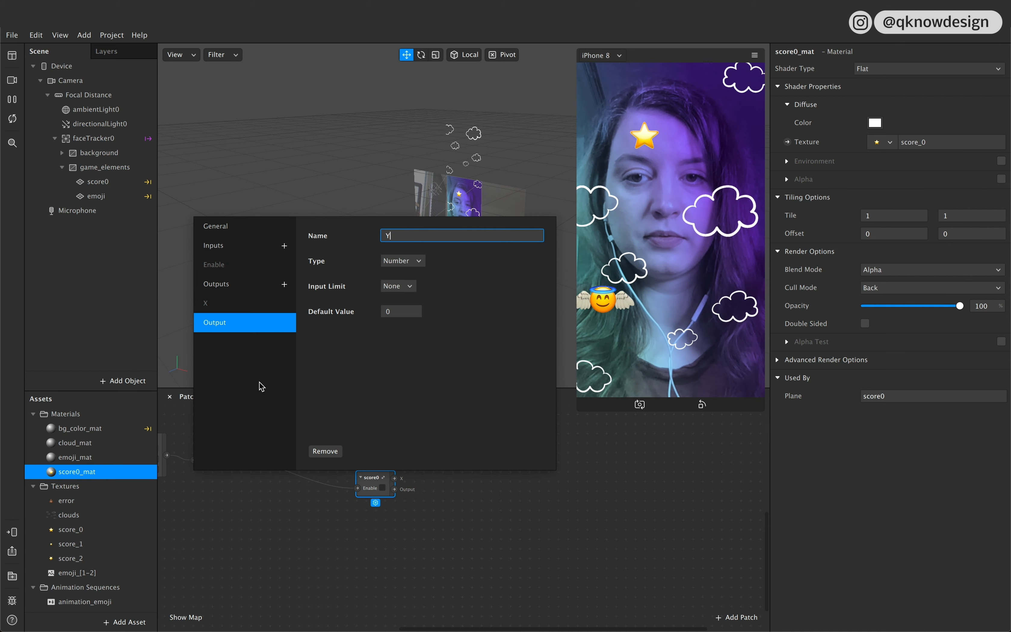
click(249, 563)
click(394, 509)
Step: Open the score0 group and move its X and Y output patches apart into the free space below the position patch
double_click(384, 486)
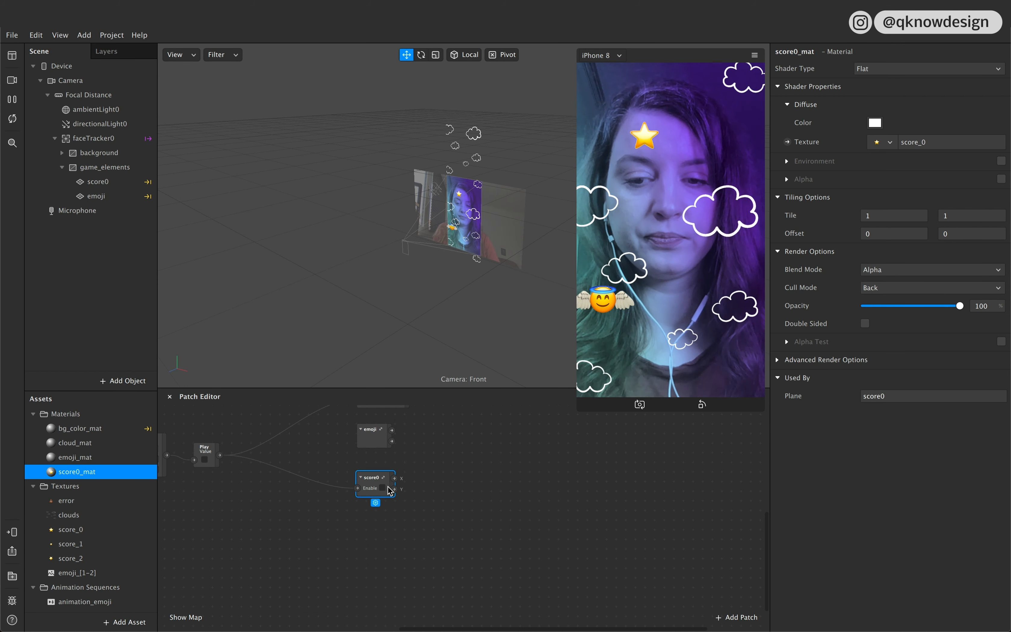
click(438, 471)
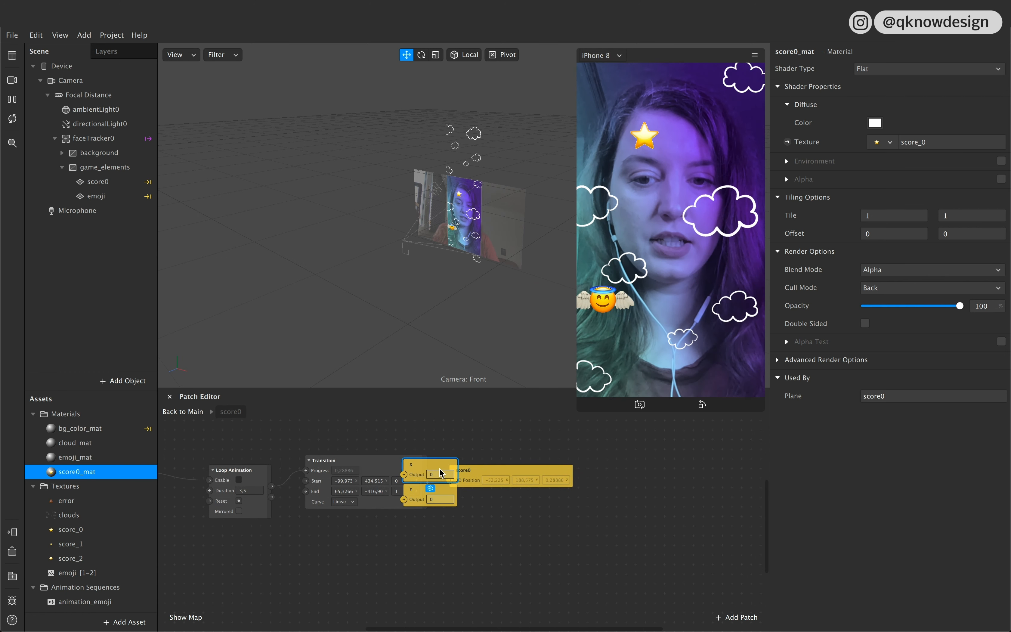
shift+click(421, 490)
drag(421, 473, 507, 569)
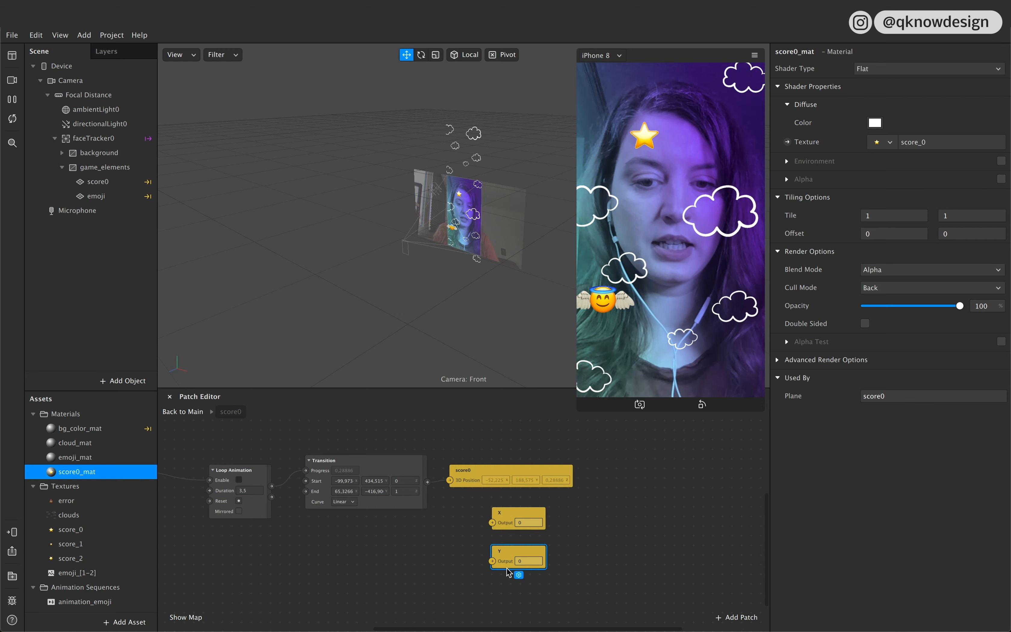
Step: Add an Unpack patch inside the group, fed by the Transition's value
double_click(444, 546)
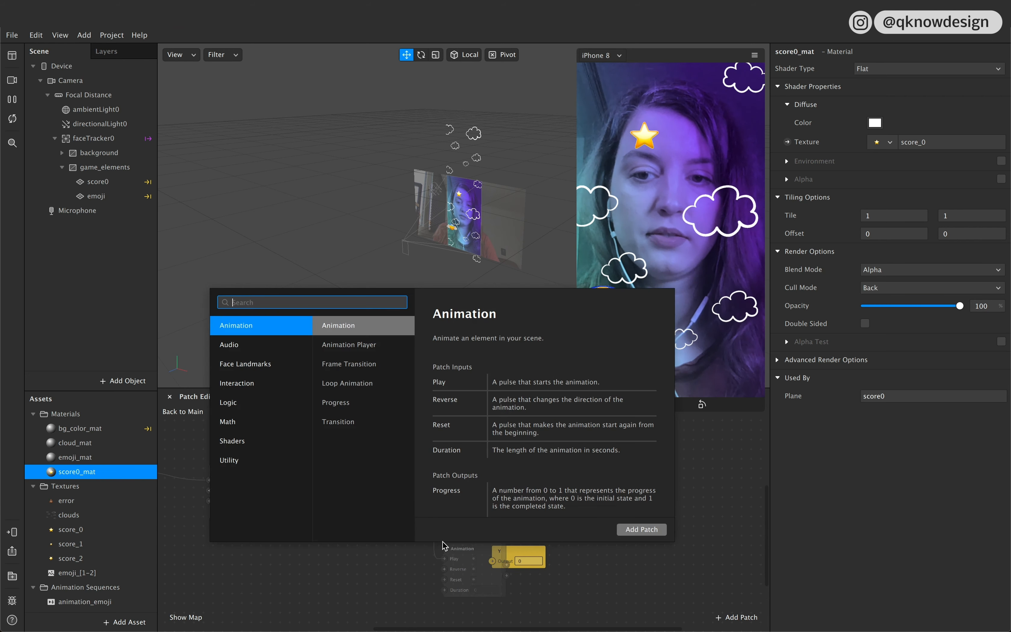
text(unpack)
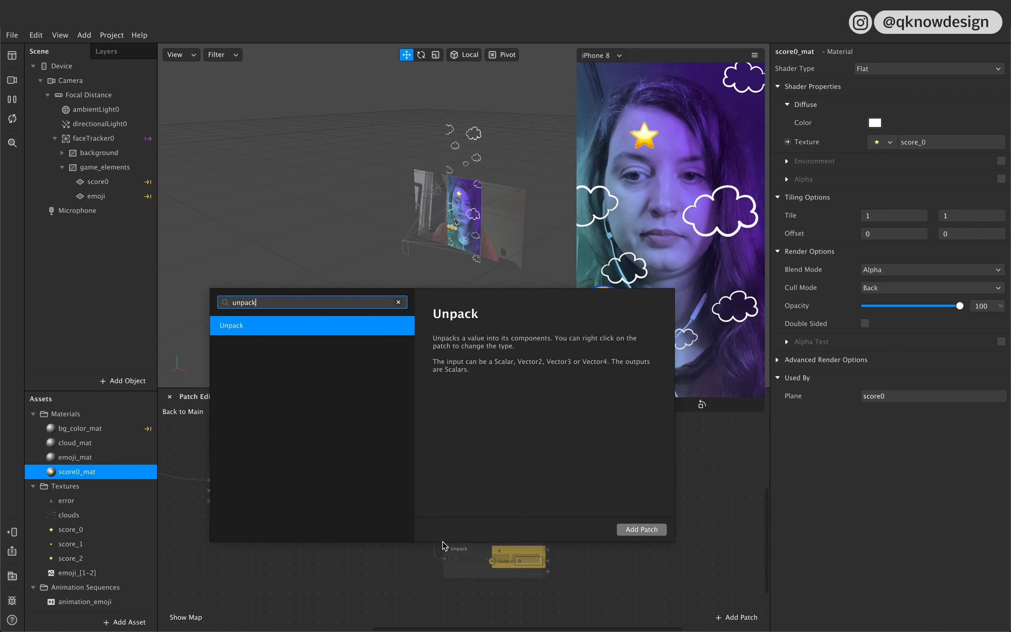
click(642, 529)
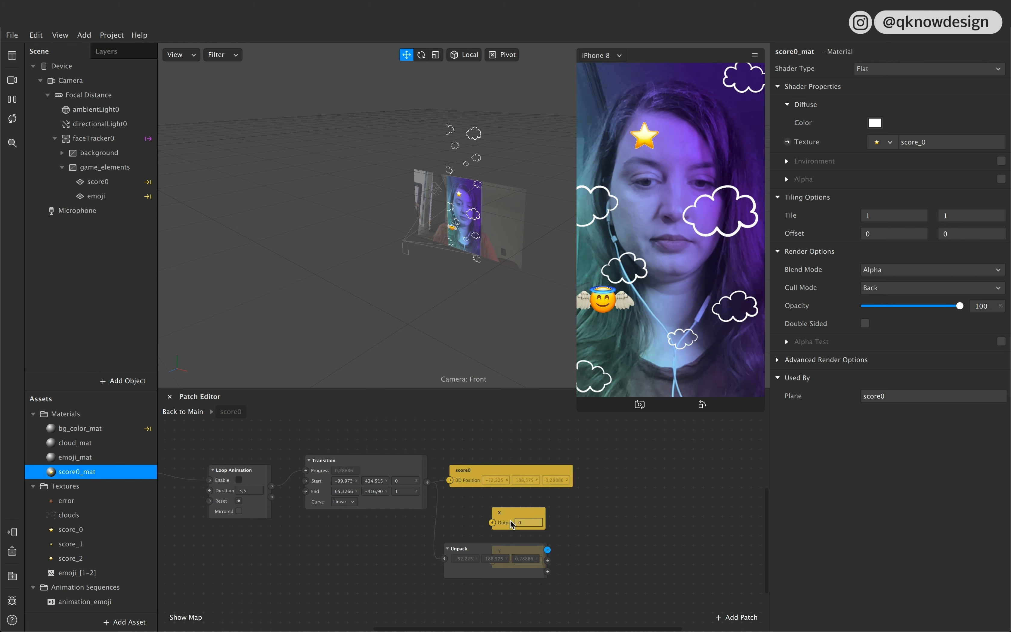
Step: Arrange the Unpack patch and the output patches, connecting Unpack's first output to X and its second to Y
drag(513, 525, 609, 515)
drag(464, 560, 425, 581)
drag(526, 556, 610, 537)
drag(472, 572, 614, 539)
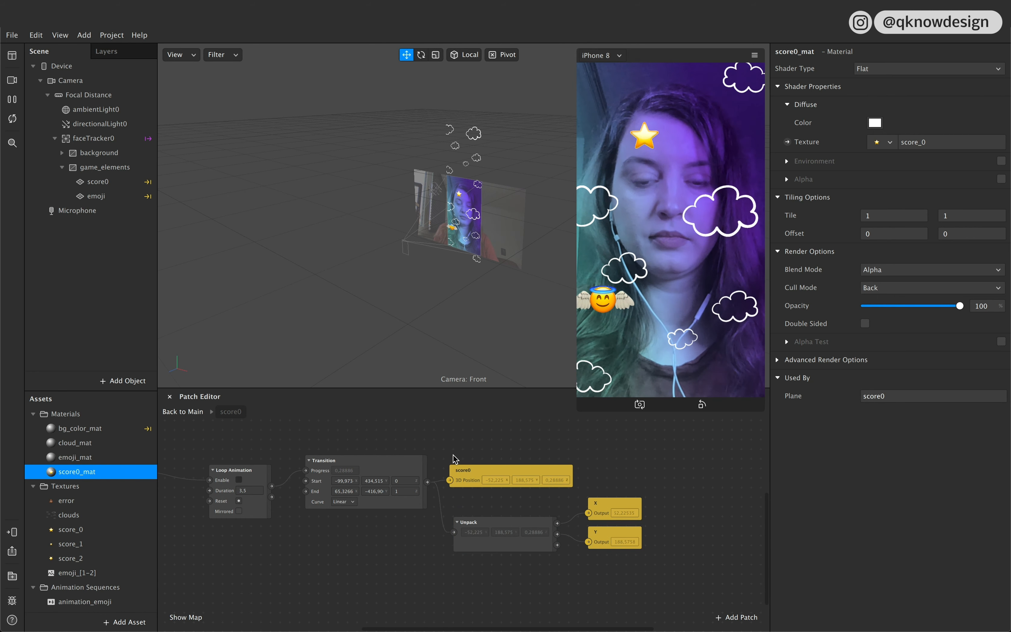
Step: Return to the main patch graph, duplicate the score0 group twice and stack the copies below the original
click(190, 412)
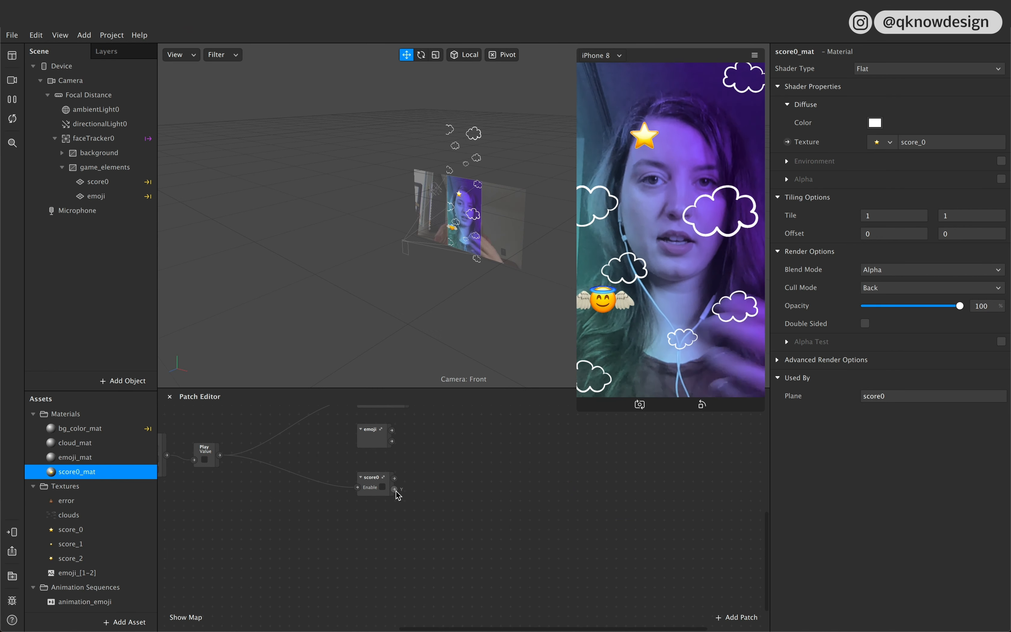
drag(387, 477, 388, 467)
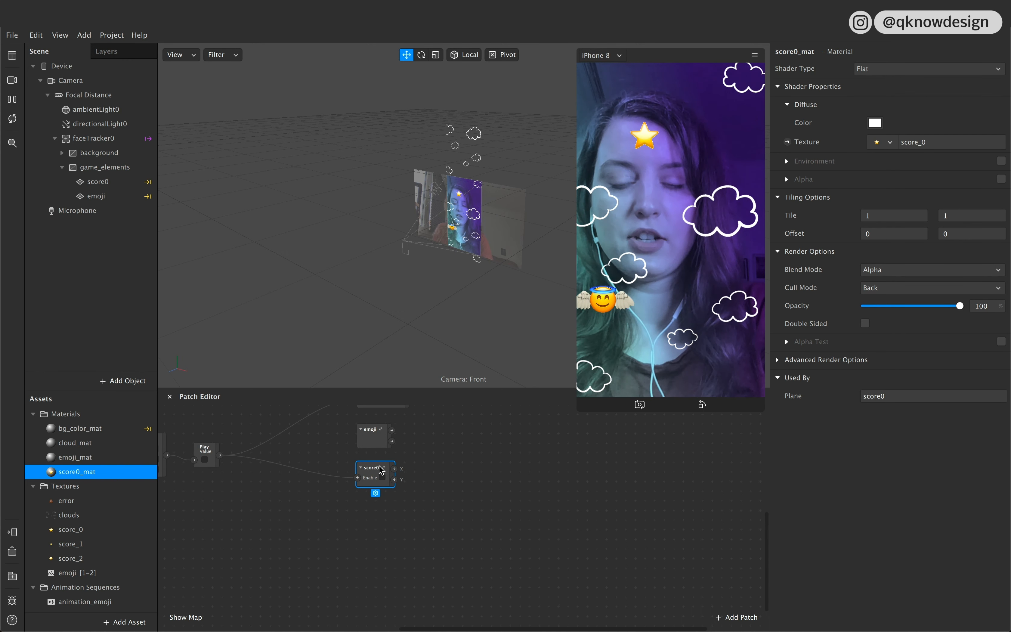
key(super+d)
key(super+d)
drag(415, 522, 377, 561)
drag(400, 489, 379, 511)
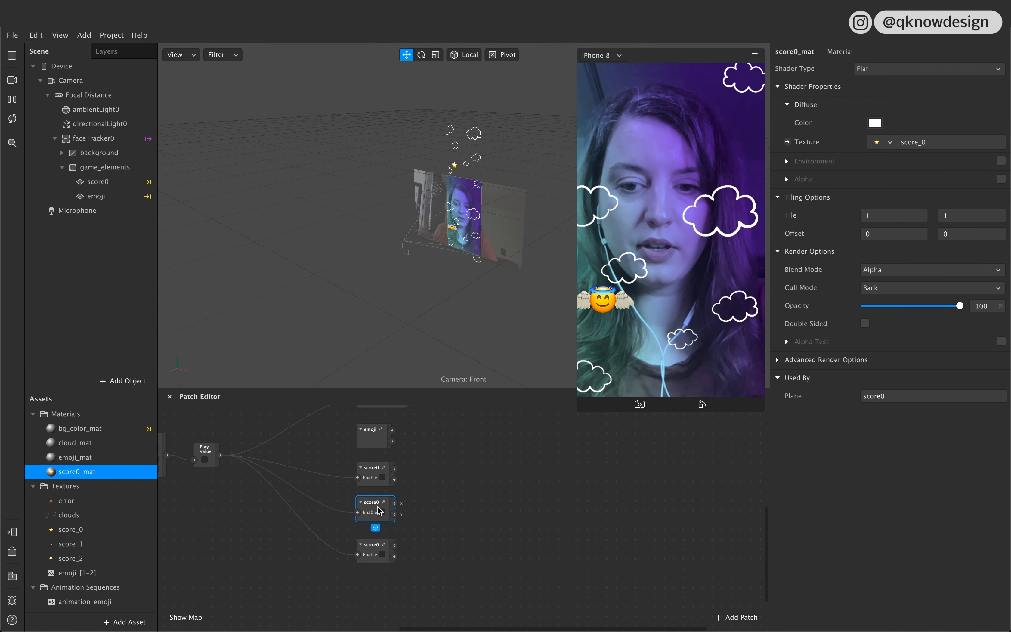
Step: Rename the two duplicated score0 patch groups to score1 and score2, from upper to lower
double_click(380, 506)
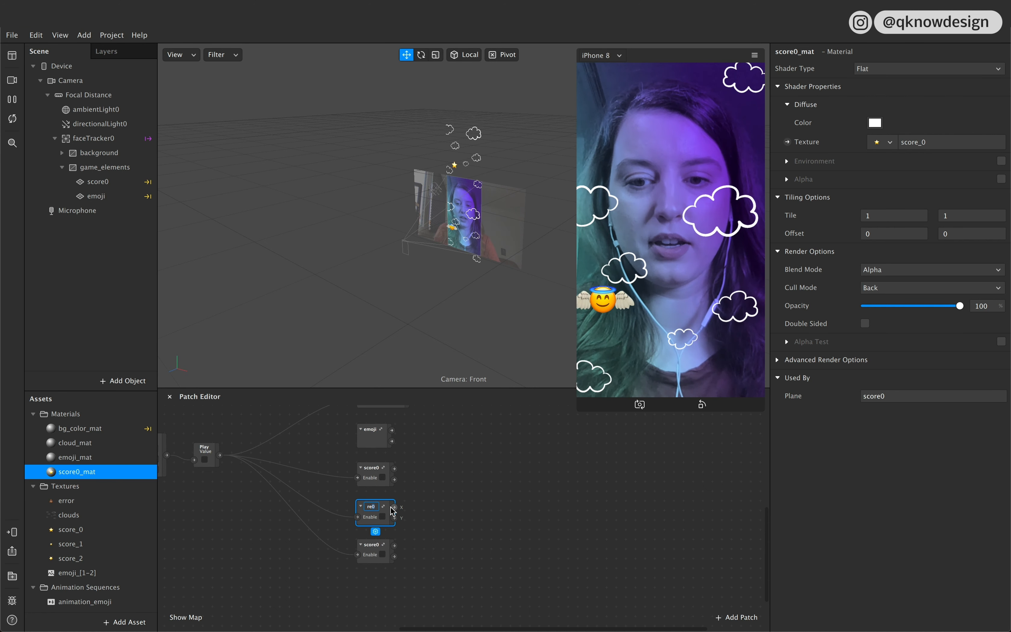
click(452, 526)
double_click(378, 547)
text(2)
click(472, 550)
click(100, 183)
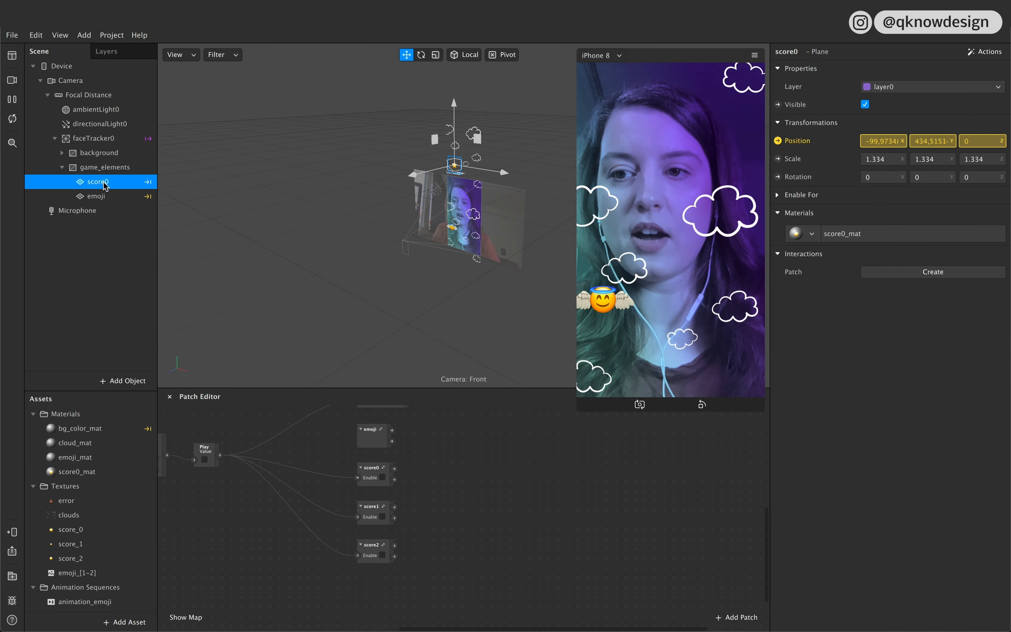
key(ctrl+d)
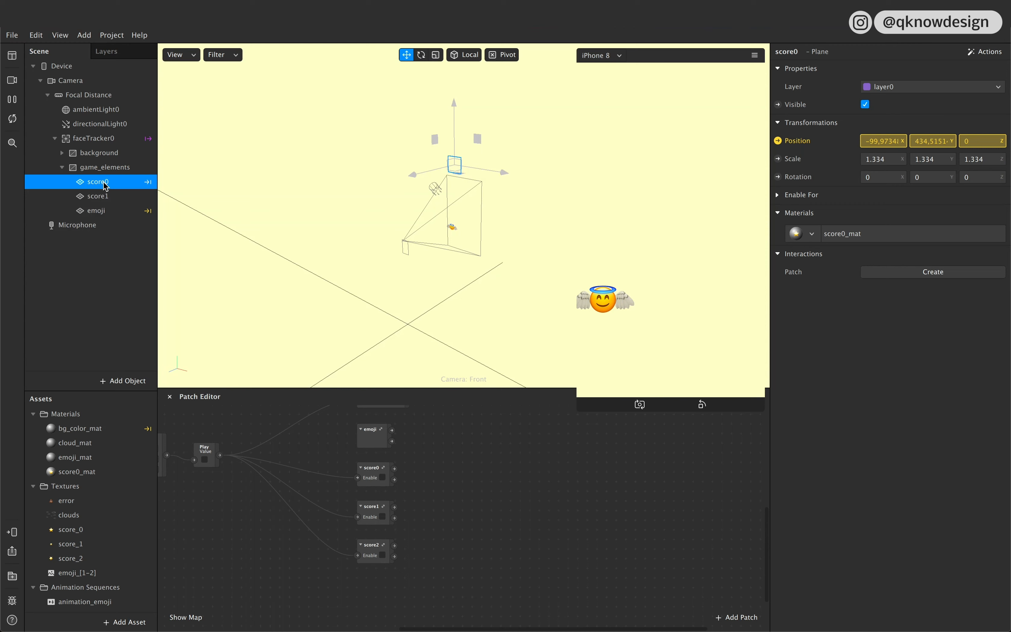
key(ctrl+z)
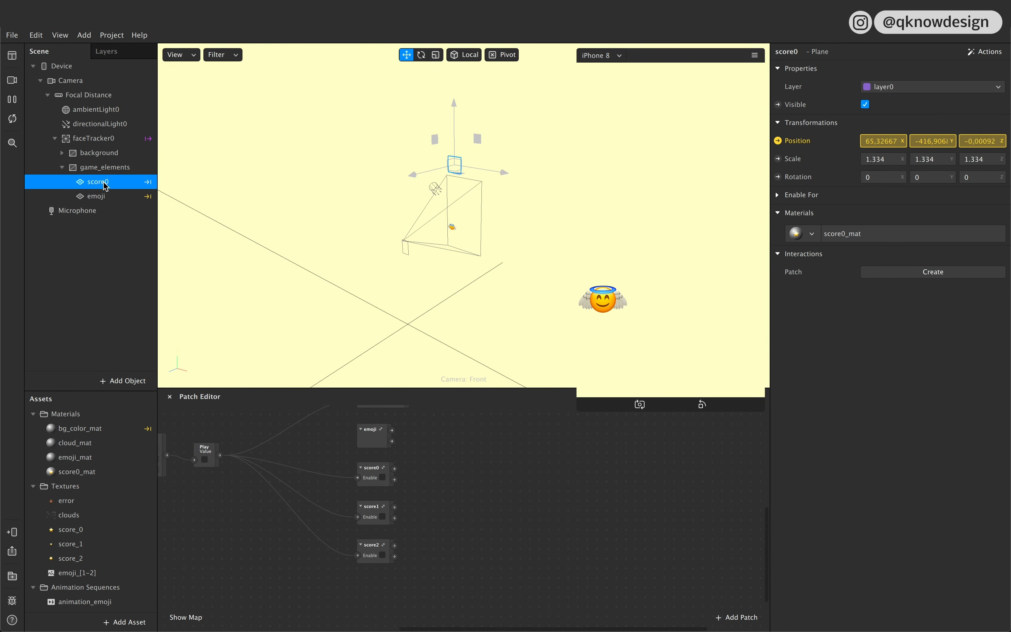
Step: Add a new plane to the scene, nest it inside game_elements above score0, and name it score1
click(119, 246)
click(122, 380)
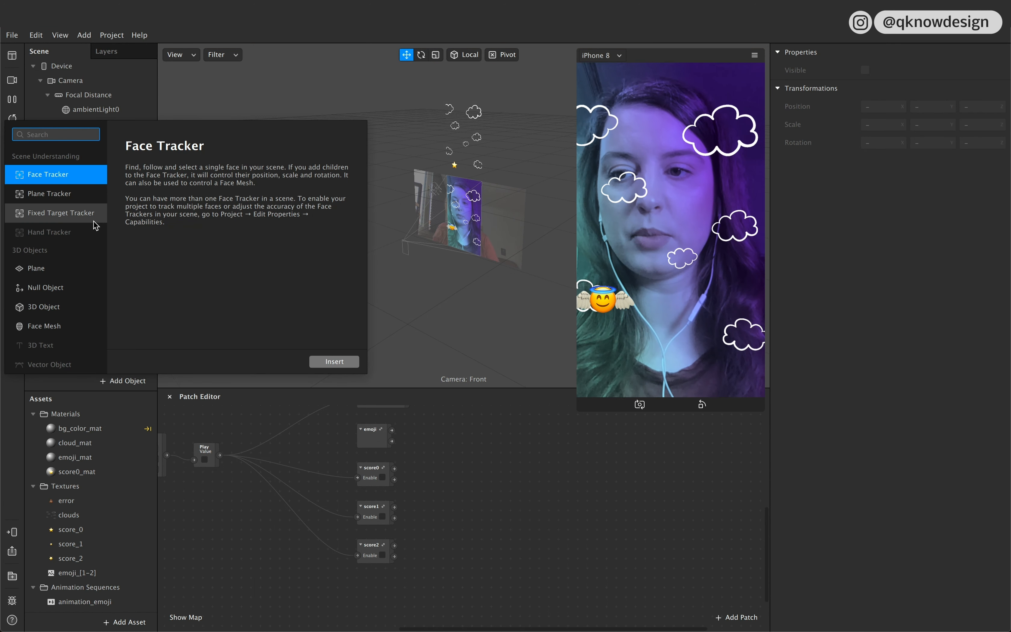
scroll(56, 309, down, 3)
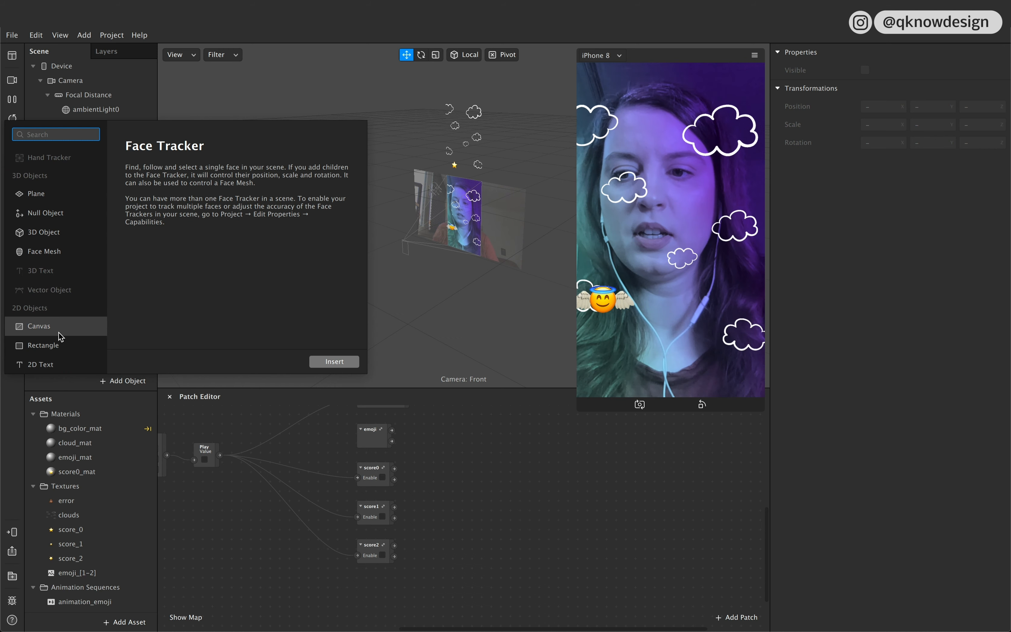
click(68, 193)
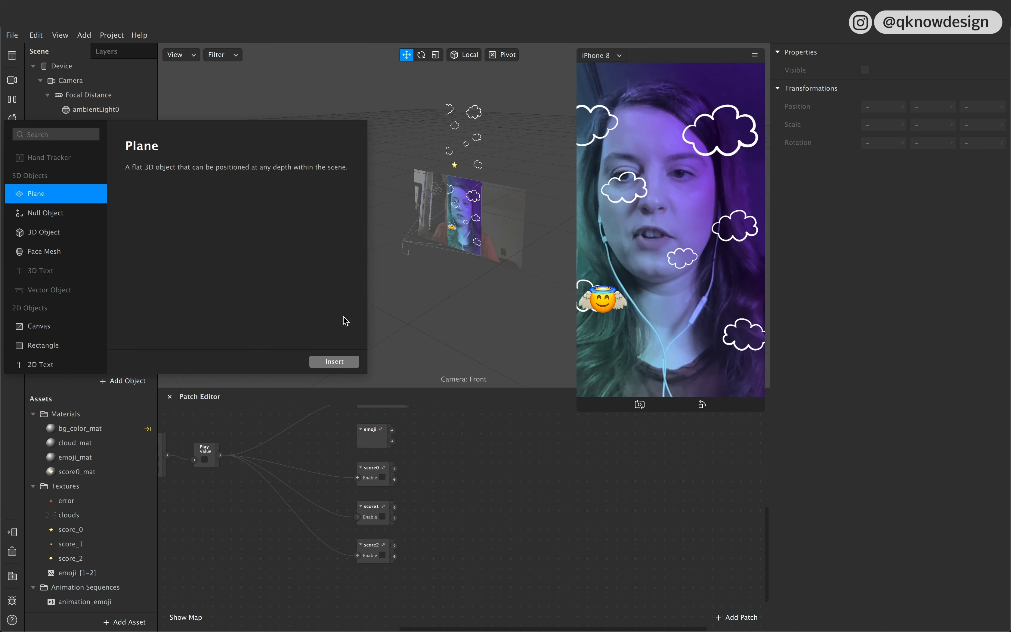
click(324, 362)
drag(94, 215, 106, 184)
double_click(107, 185)
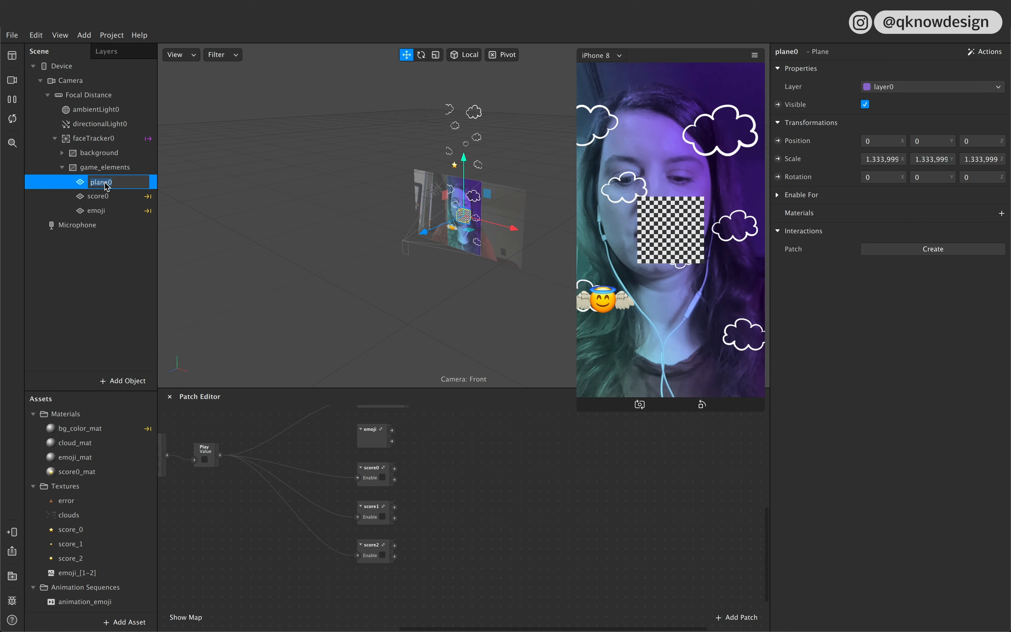
text(score1)
click(118, 236)
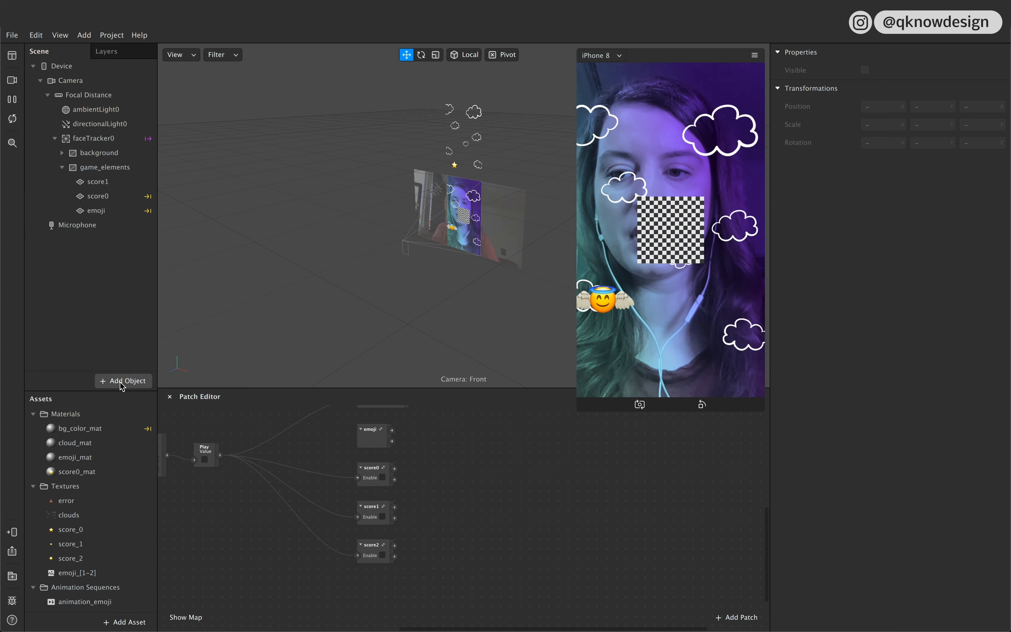
Step: Add another plane, nest it inside game_elements above score1, and name it score2
click(123, 382)
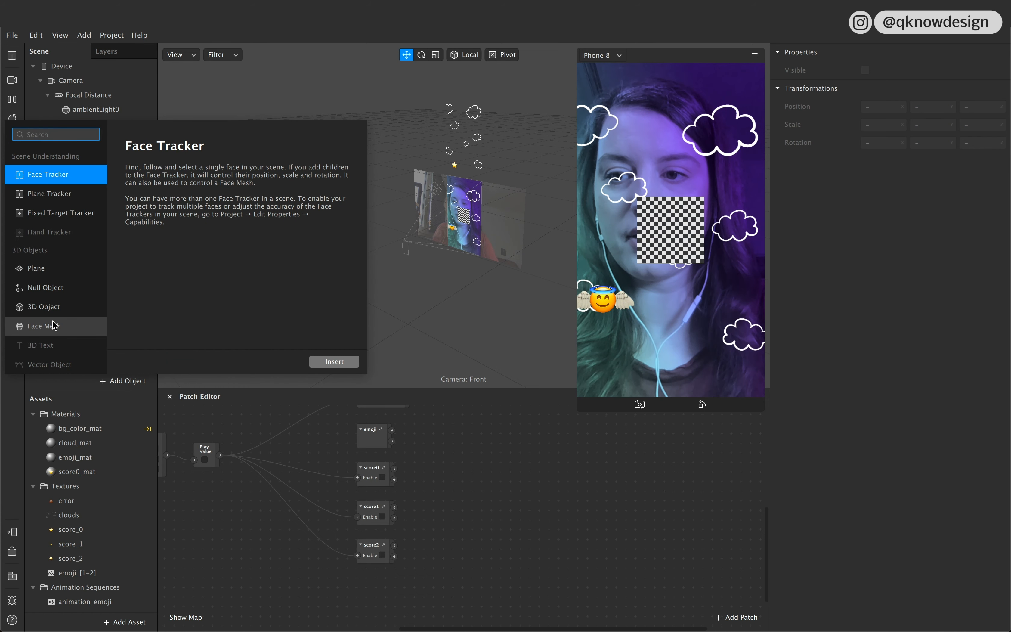
click(61, 268)
click(335, 361)
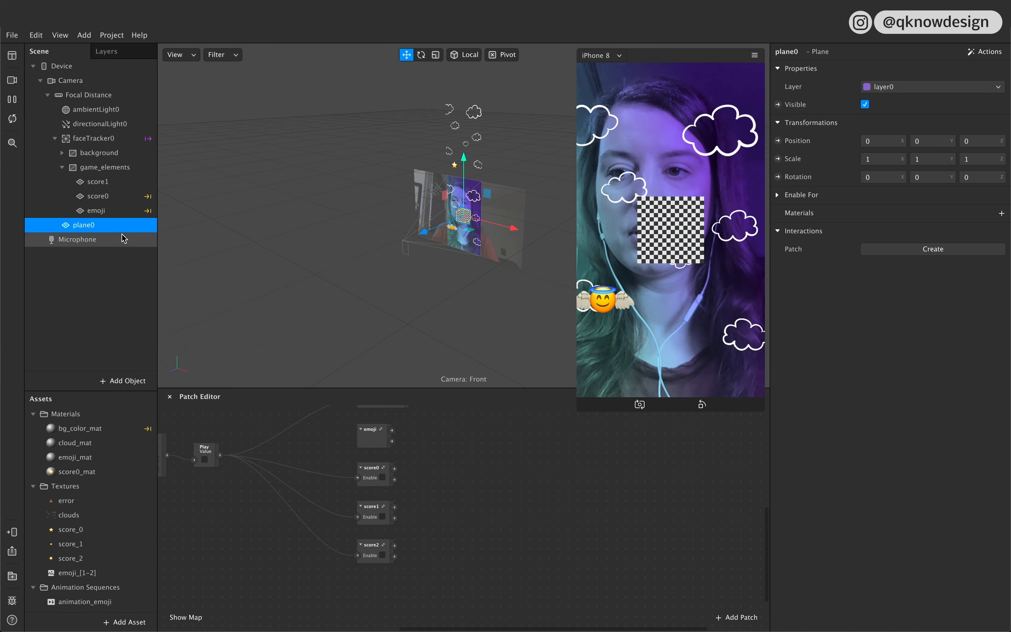
drag(98, 228, 117, 185)
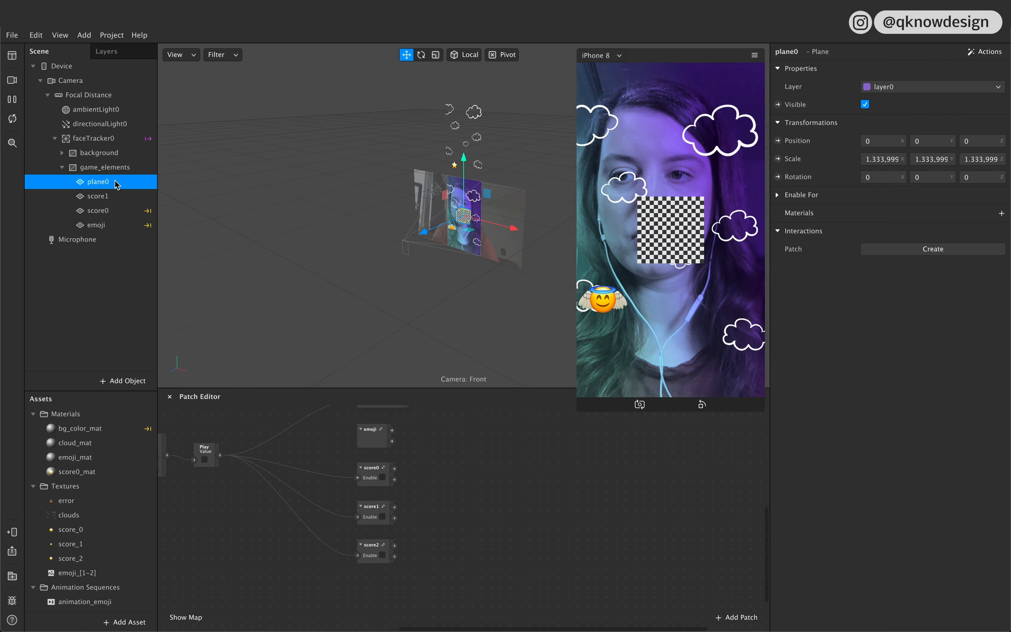
double_click(100, 182)
text(sco)
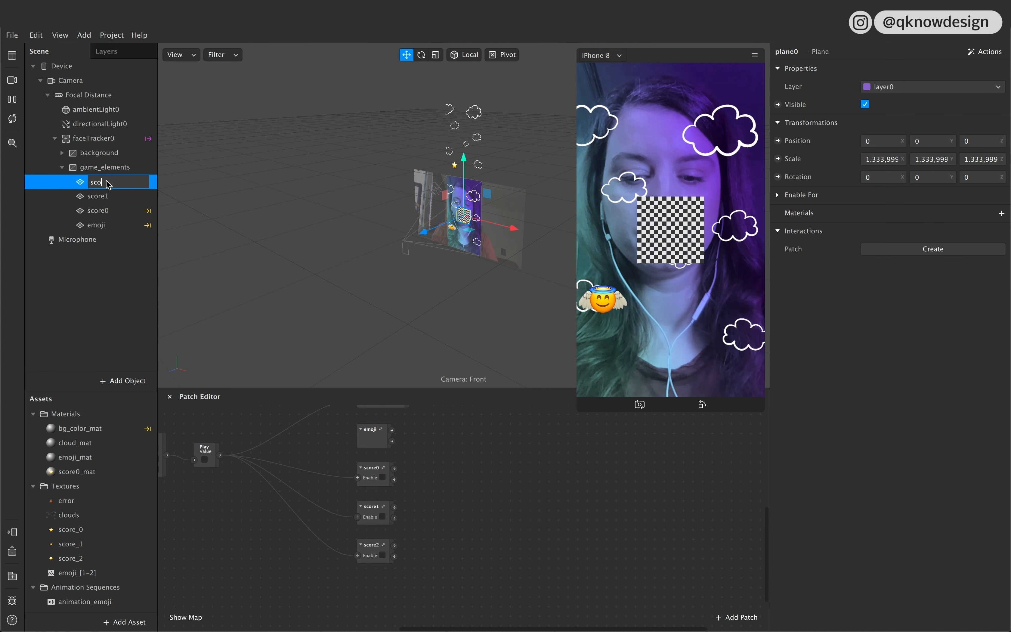
text(re2)
key(Return)
shift+click(98, 196)
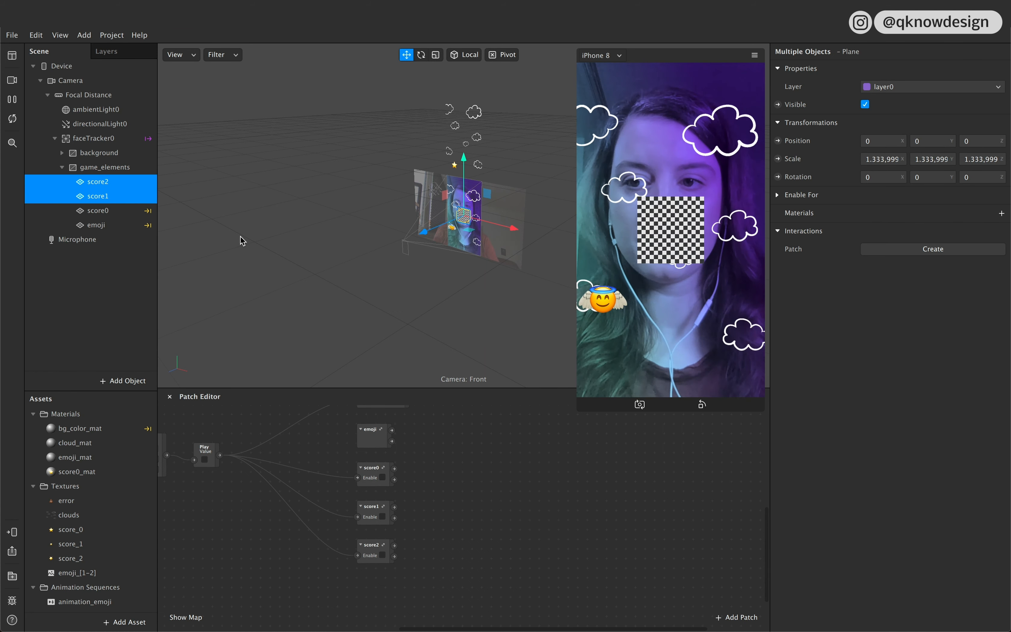
click(50, 317)
Step: Create a new material for the score1 plane and name the material score1
click(116, 201)
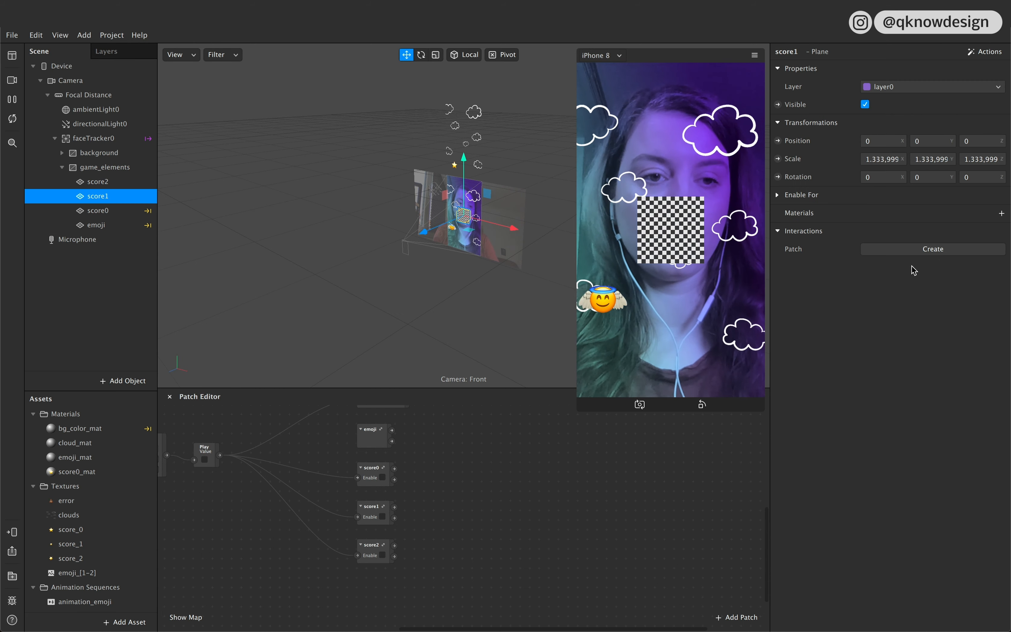
click(1002, 213)
click(952, 301)
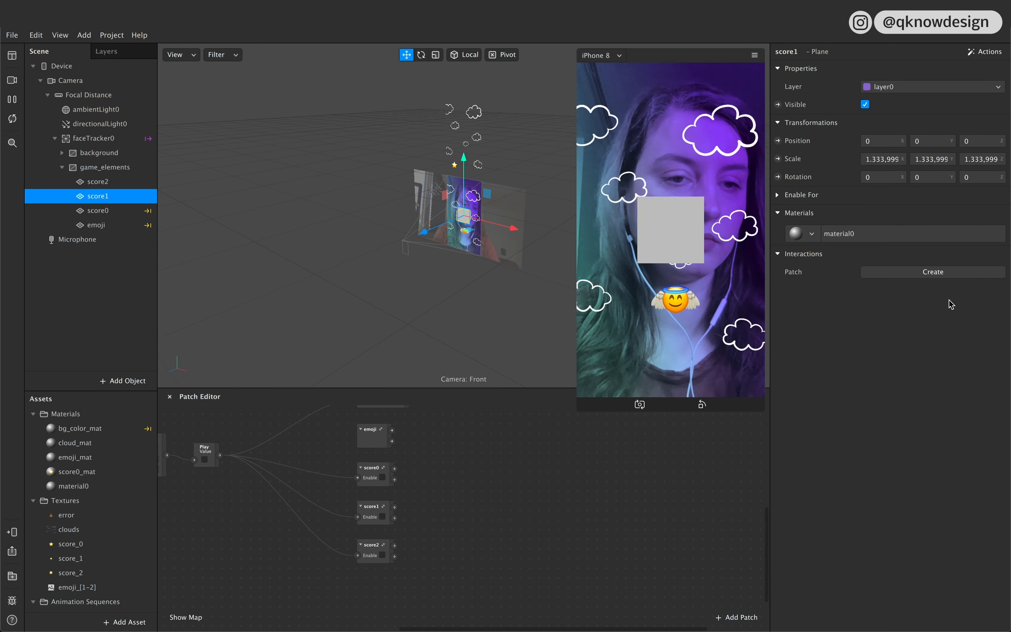
click(854, 238)
double_click(803, 56)
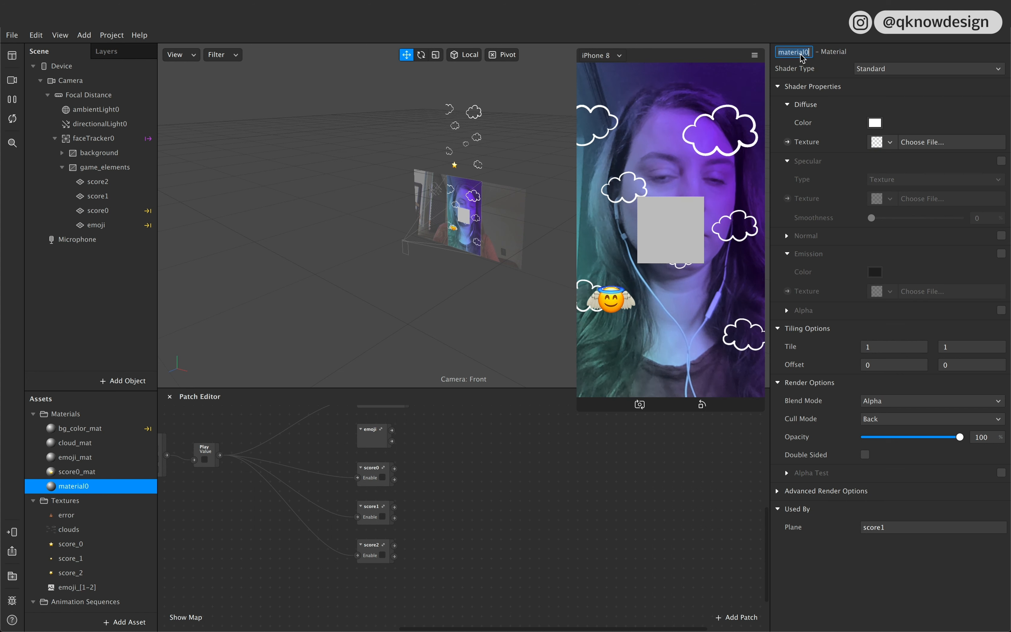
text(score1)
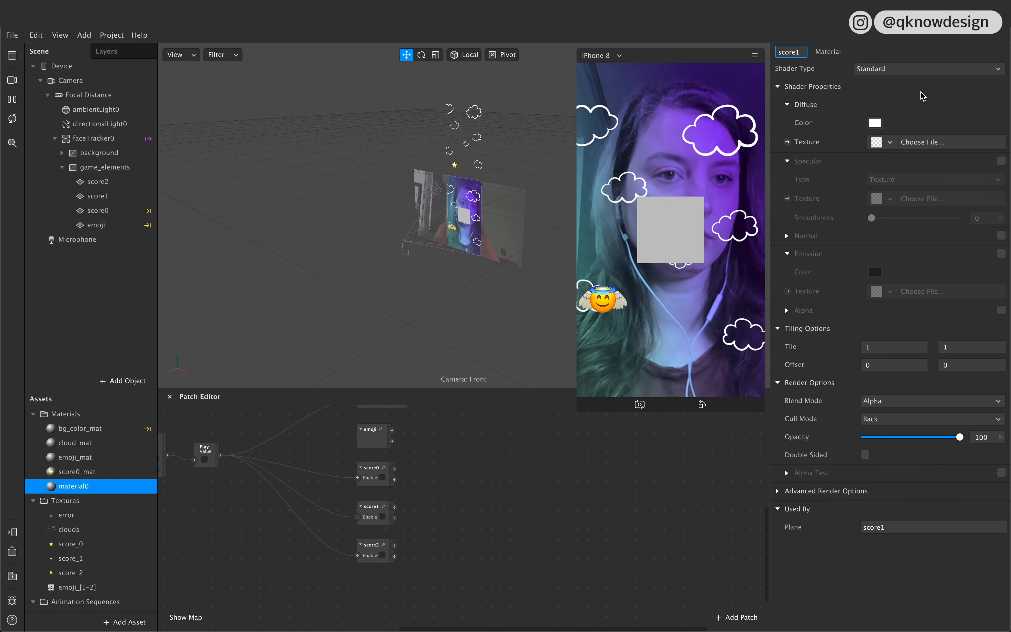
Step: Set the score1 material's shader type to Flat and assign score_1 as its diffuse texture
click(890, 71)
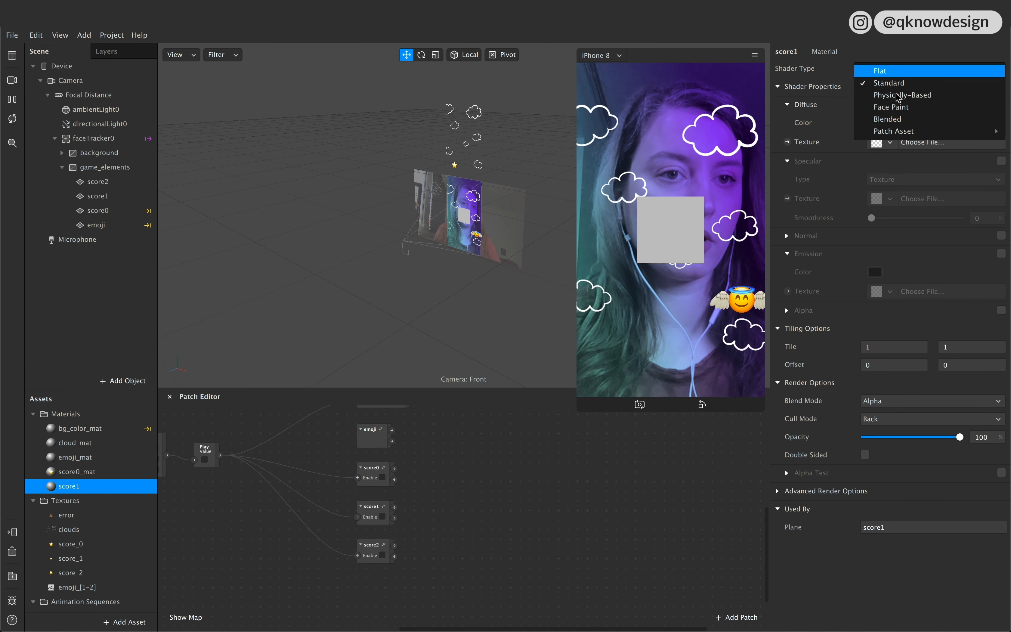
click(890, 71)
click(891, 143)
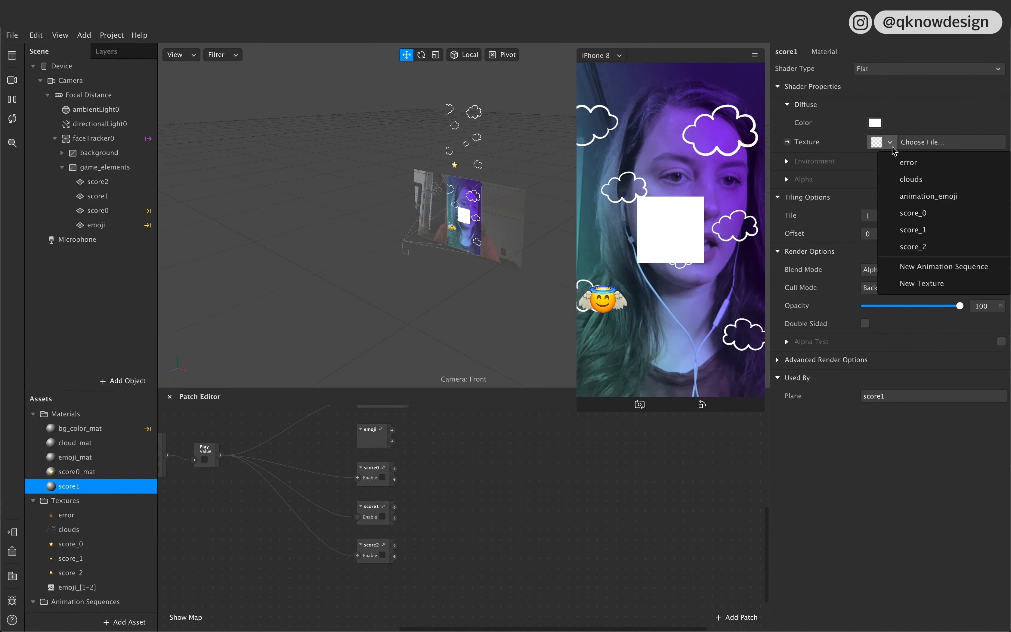
click(920, 231)
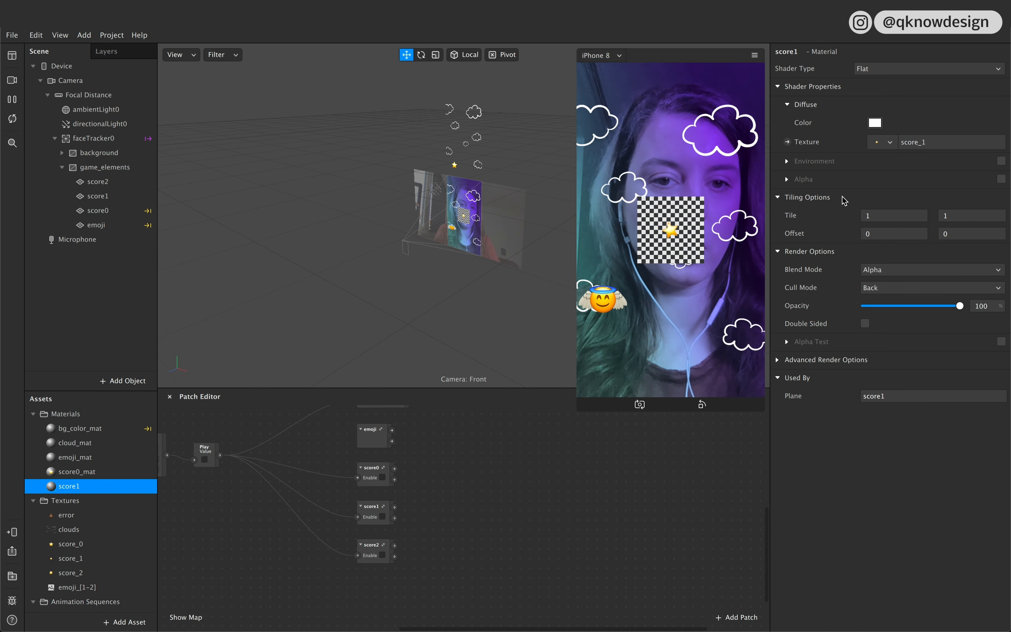
Step: Create a new material for the score2 plane and name the material score2_mat
click(104, 196)
click(105, 186)
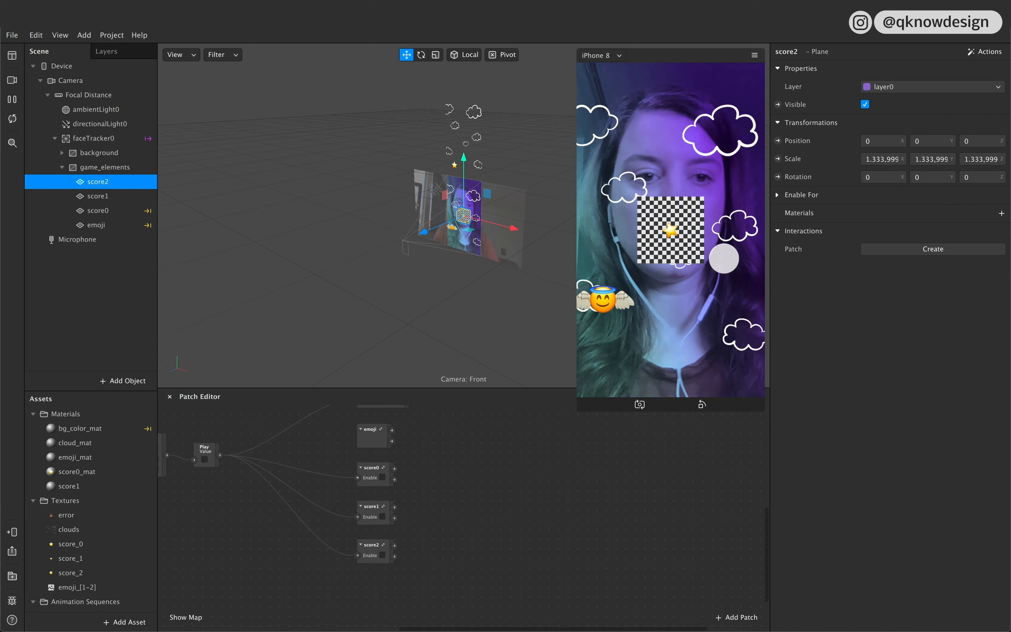
click(1002, 214)
click(902, 319)
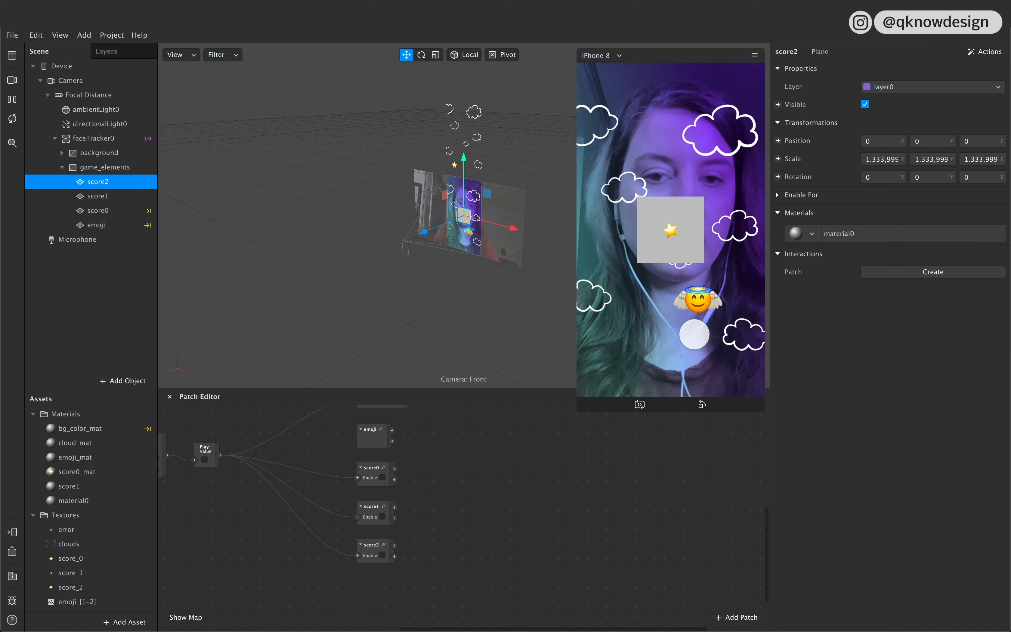
double_click(86, 501)
text(score2_mat)
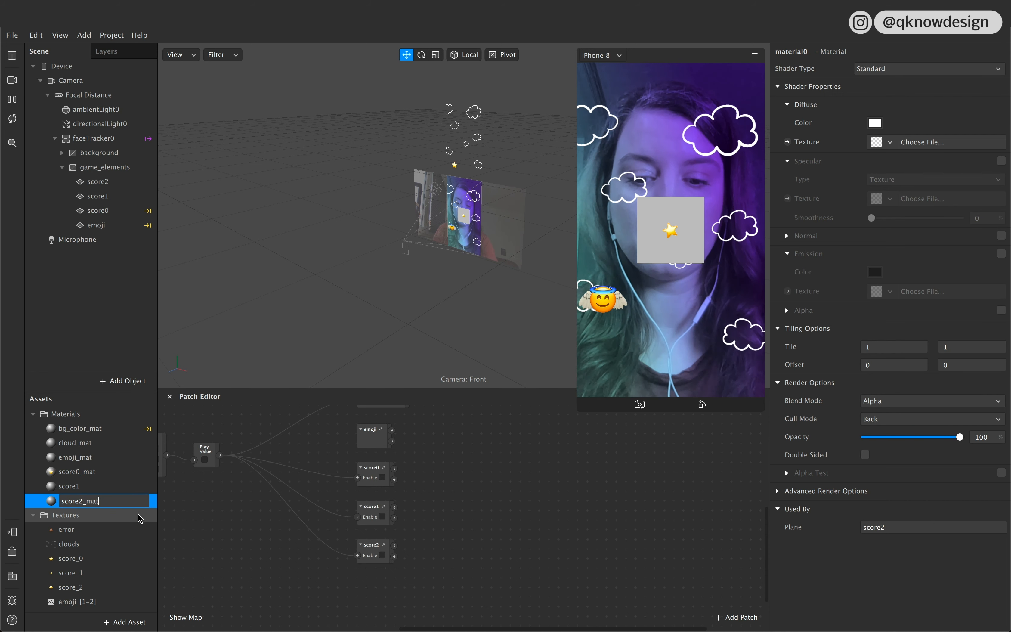
Step: Rename the score1 material to score1_mat
click(96, 485)
click(96, 483)
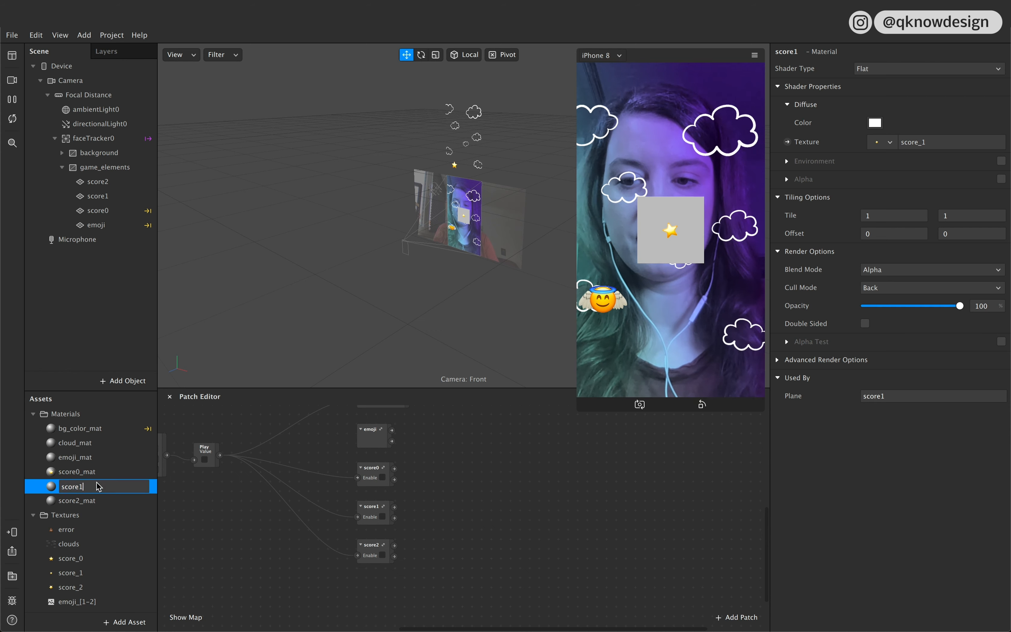
text(_mat)
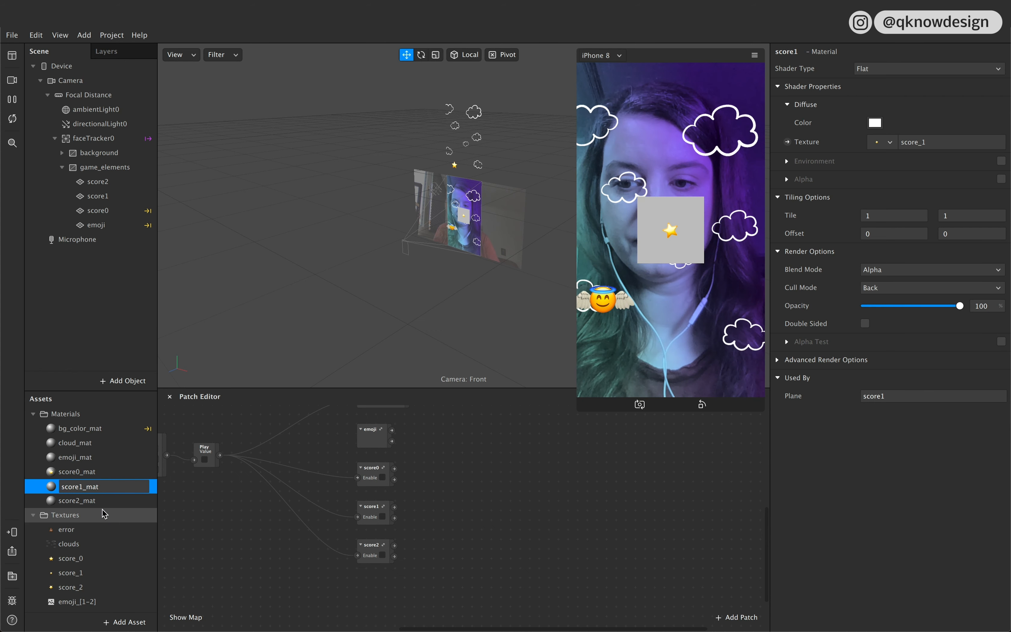
click(105, 514)
Step: Set the score2_mat material's shader type to Flat and assign score_2 as its diffuse texture
click(104, 501)
click(894, 69)
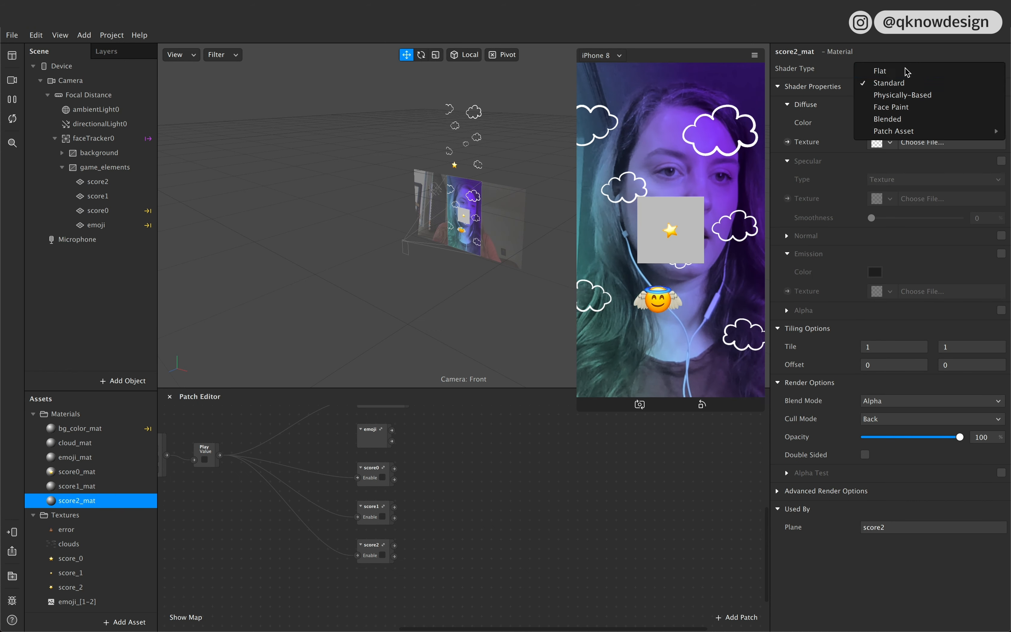
click(890, 71)
click(896, 145)
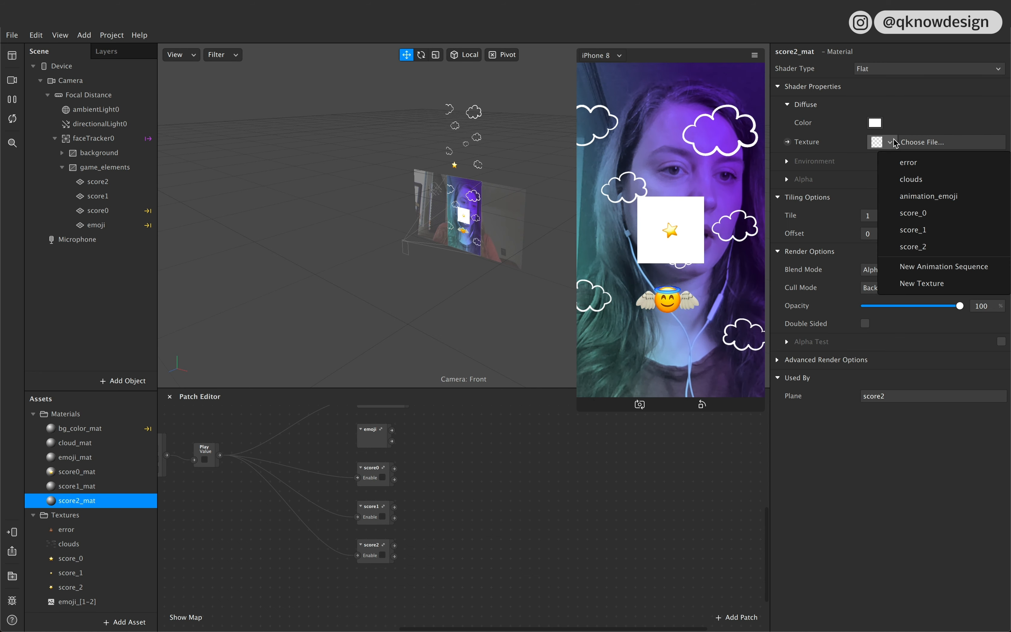
click(943, 246)
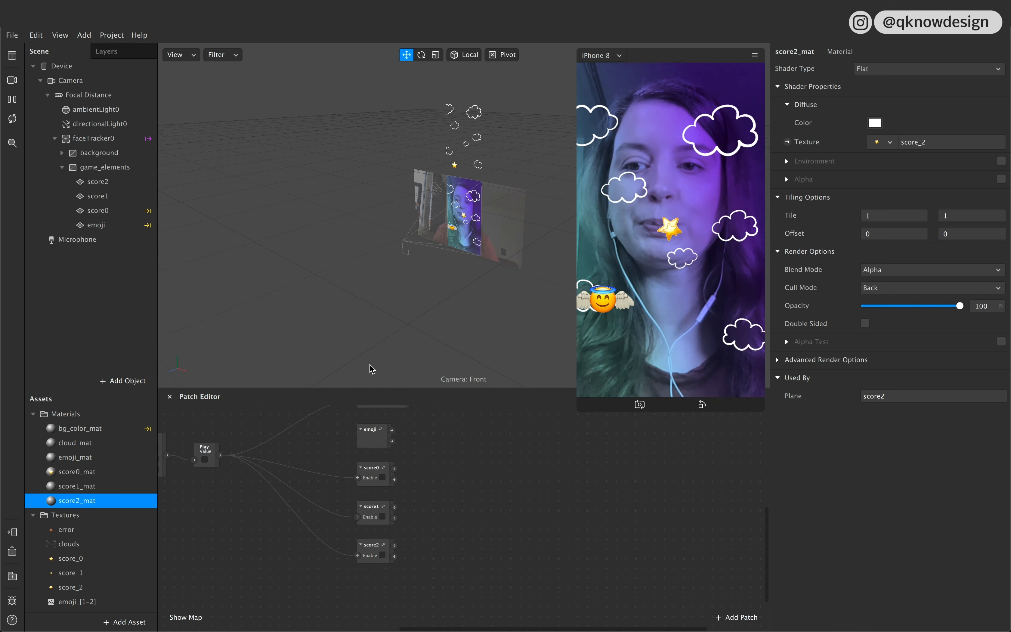
Step: Open the score1 patch group and delete the score0 3D Position patch from it
click(380, 514)
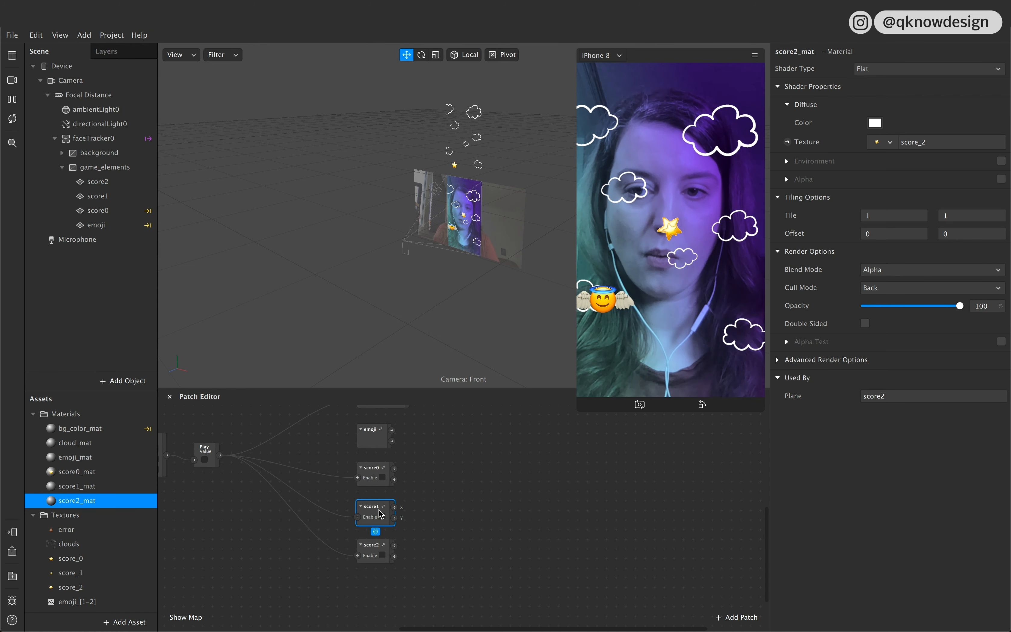
double_click(380, 510)
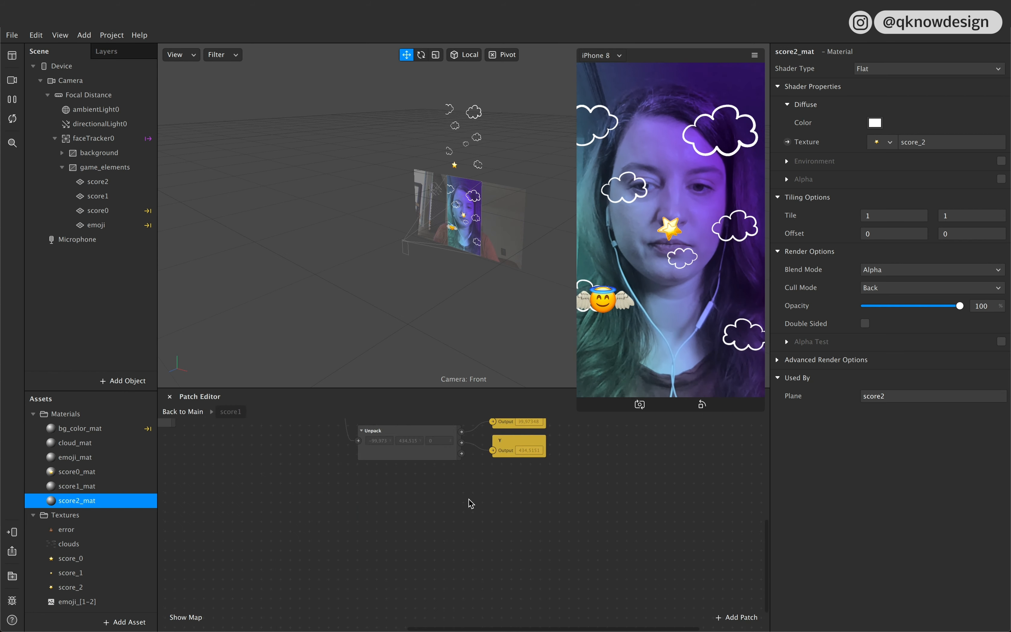
scroll(469, 502, left, 5)
click(483, 469)
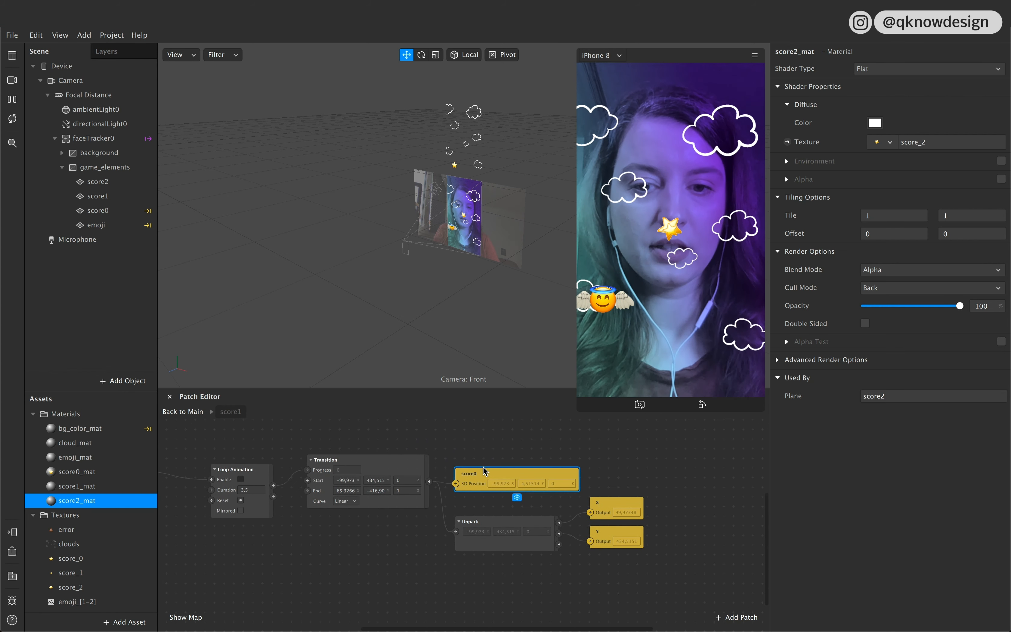
key(BackSpace)
scroll(479, 464, right, 2)
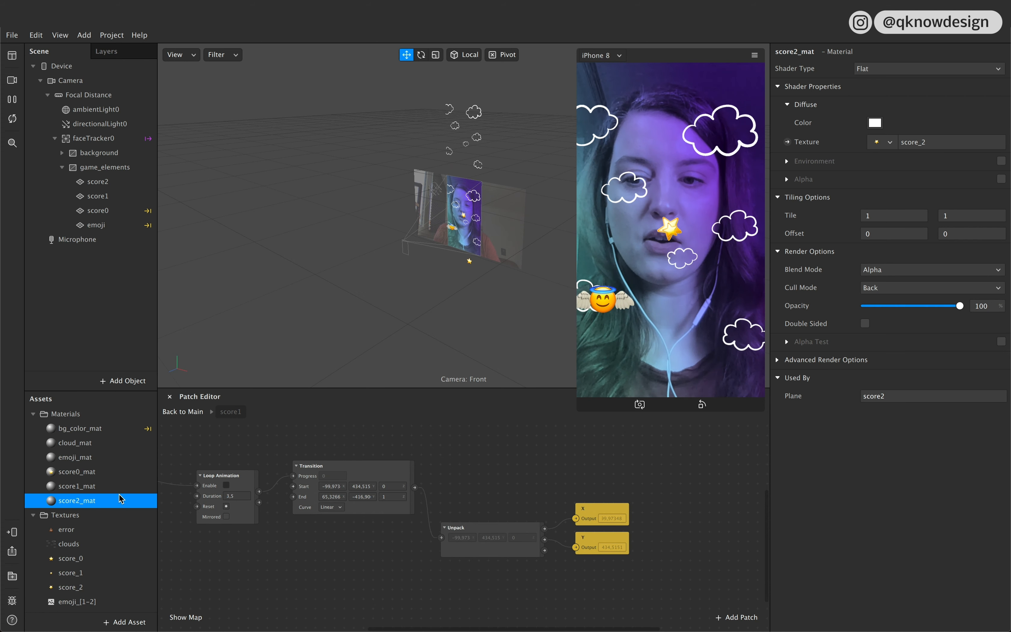
Step: Move the score1 plane up and to the right above the visible screen area, to a Y position of about 416
click(464, 206)
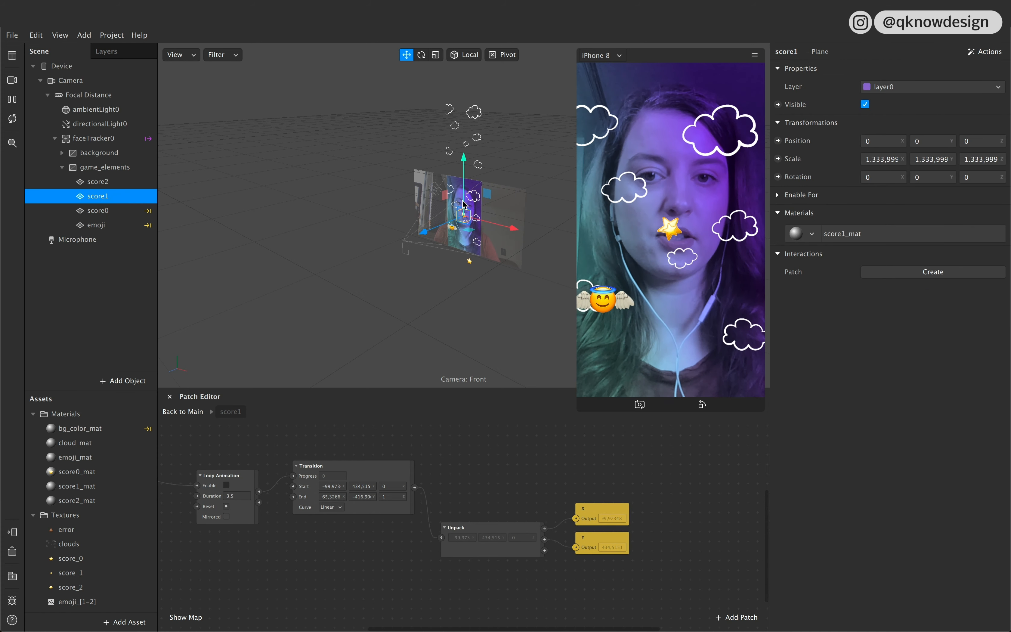
drag(465, 208, 476, 156)
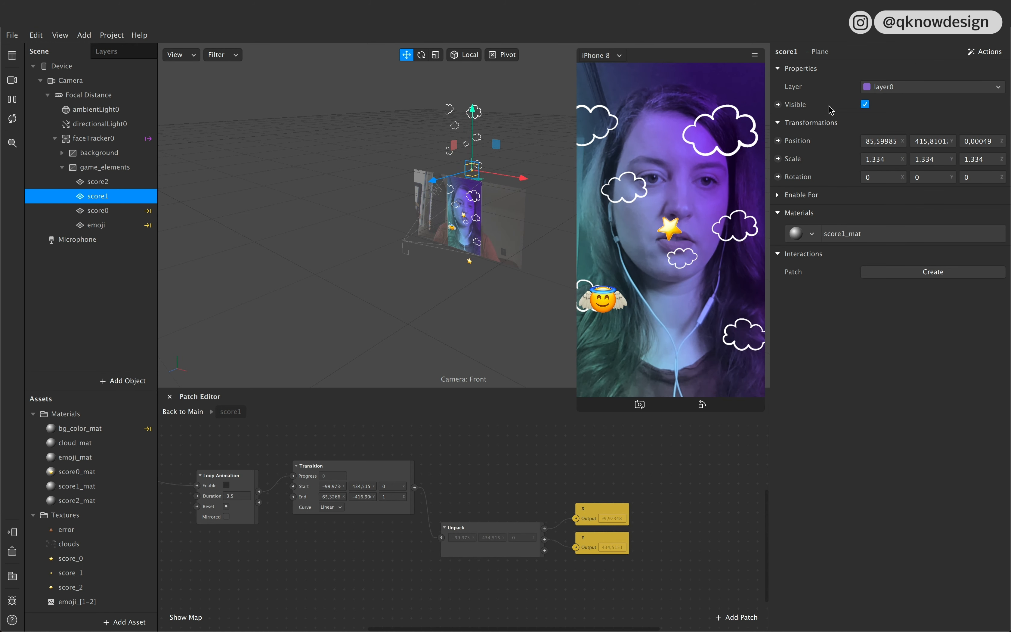
Step: Copy the score1 plane's X and Y position into the Transition patch's start values, X 85,59985 and Y 415,81012
click(868, 137)
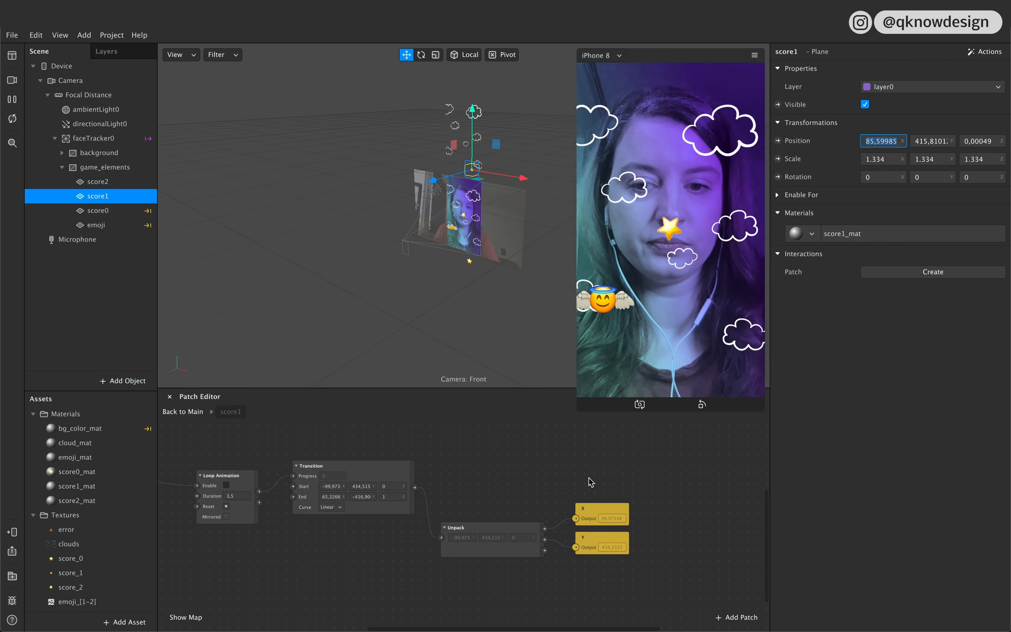
click(330, 486)
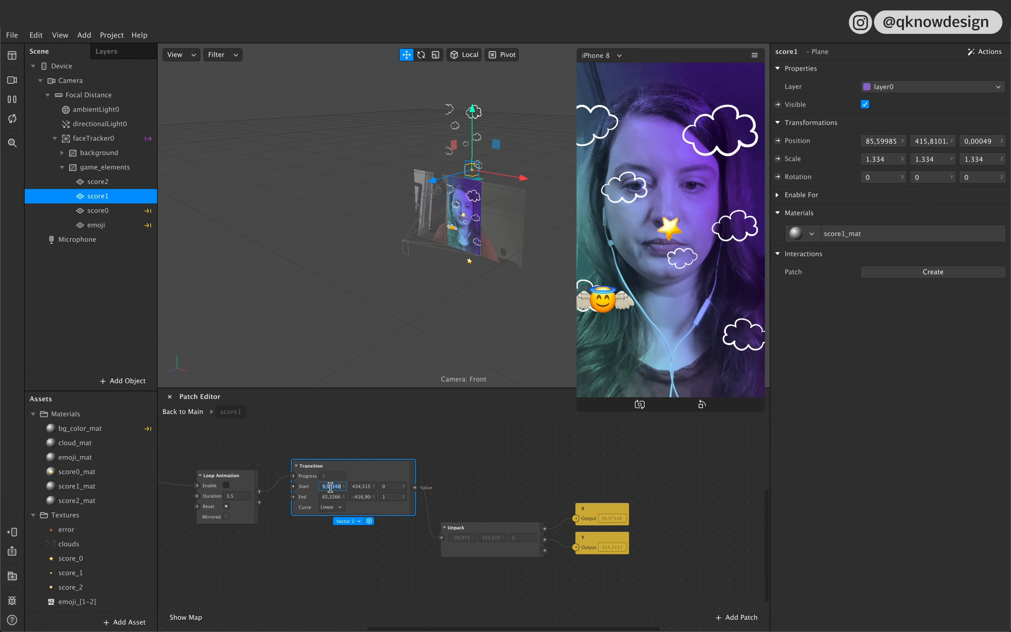
text(85,59985)
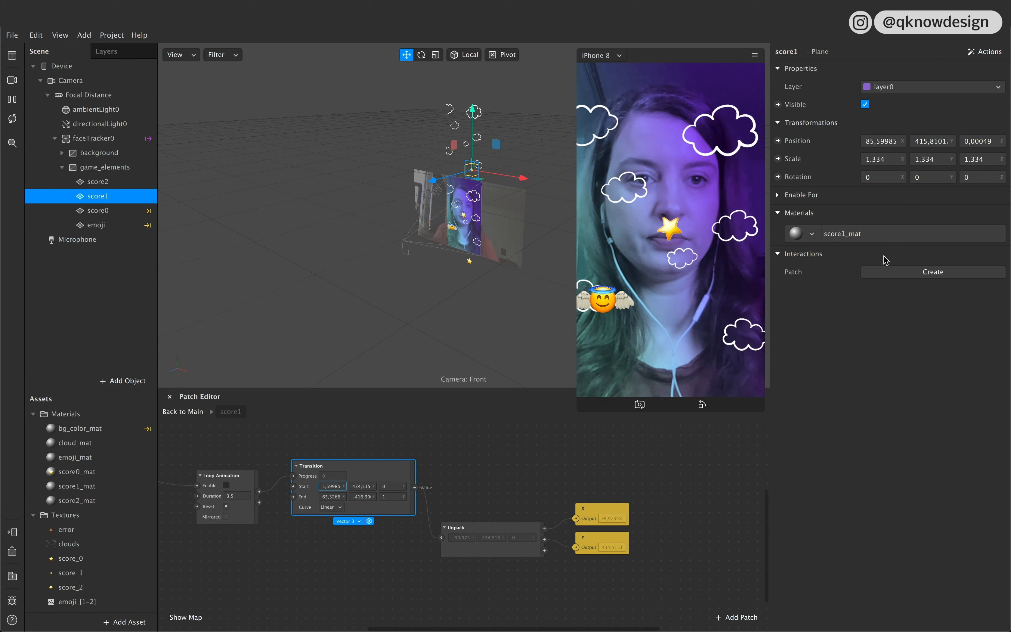
click(918, 141)
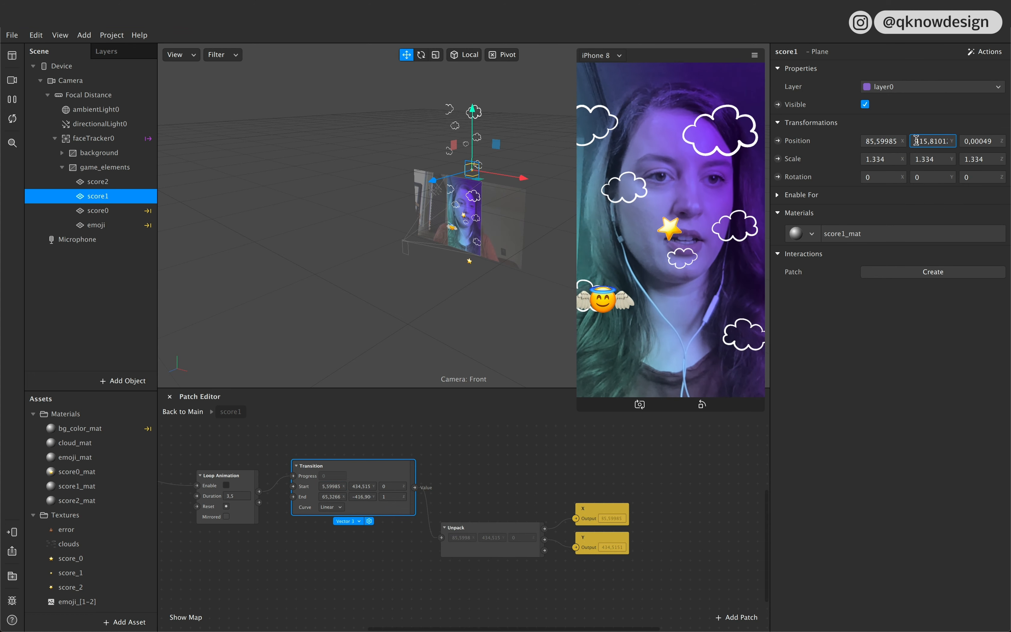
key(shift+Right)
key(shift+Right)
key(shift+Right)
key(shift+Right)
key(ctrl+c)
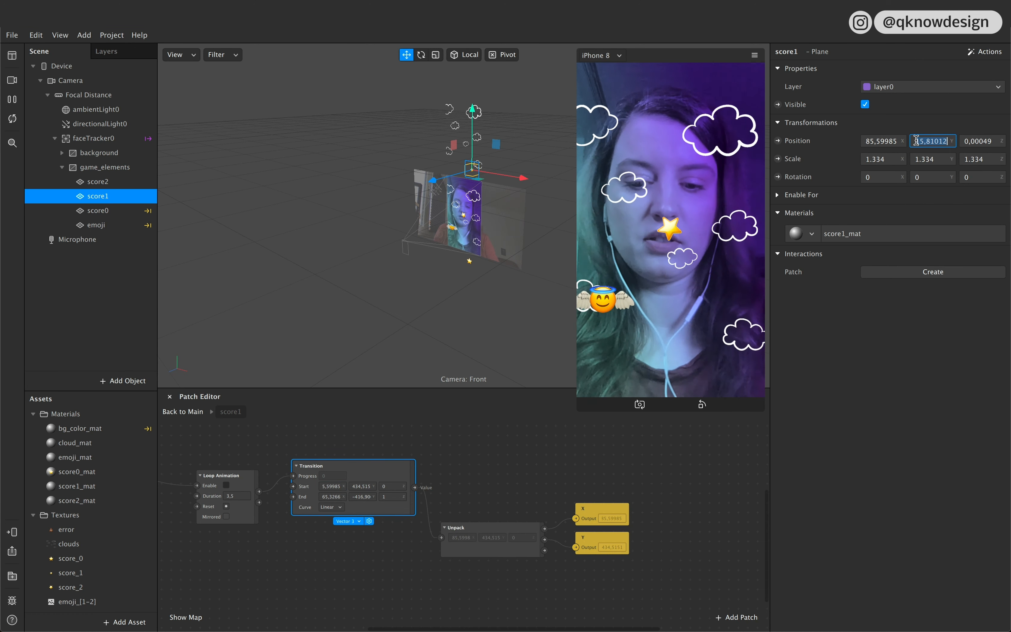
click(353, 486)
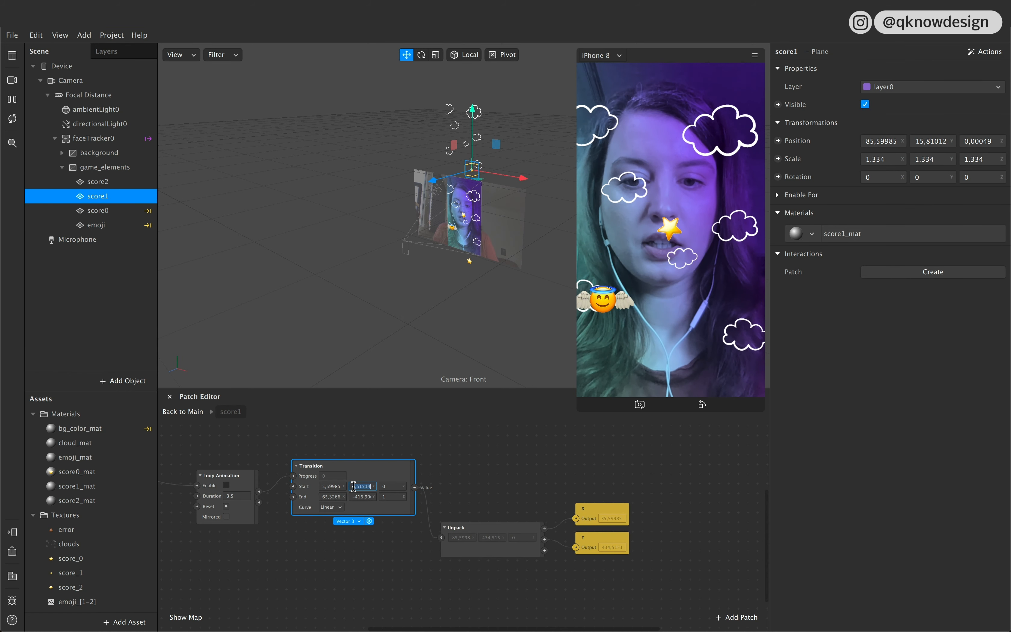
key(BackSpace)
key(ctrl+v)
Step: Move the score1 plane below the visible screen area and copy its X position, -90,53329, into the Transition patch's end X
drag(474, 154, 489, 268)
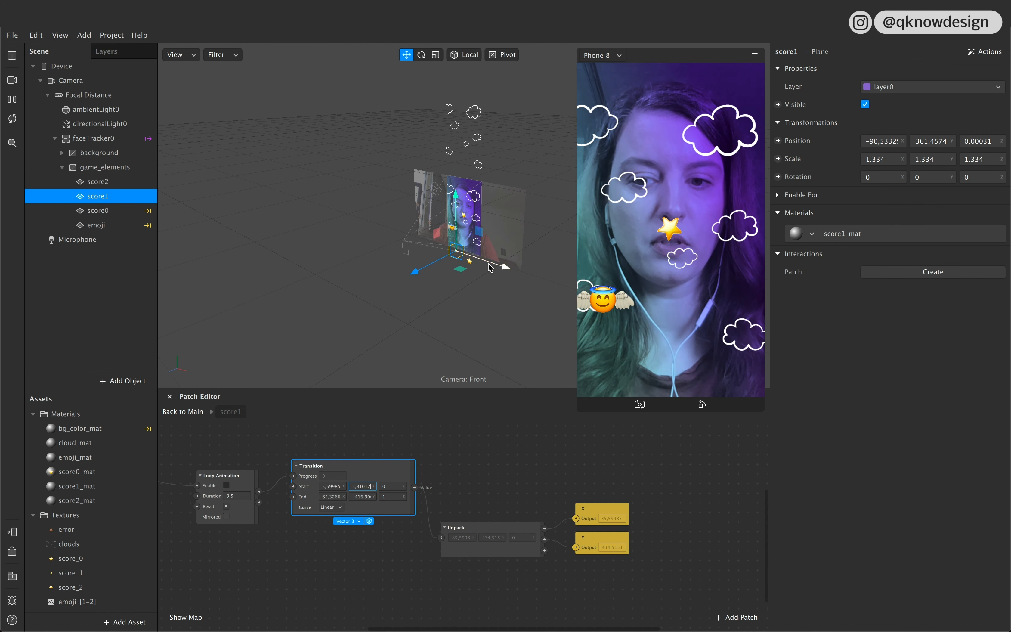
click(869, 141)
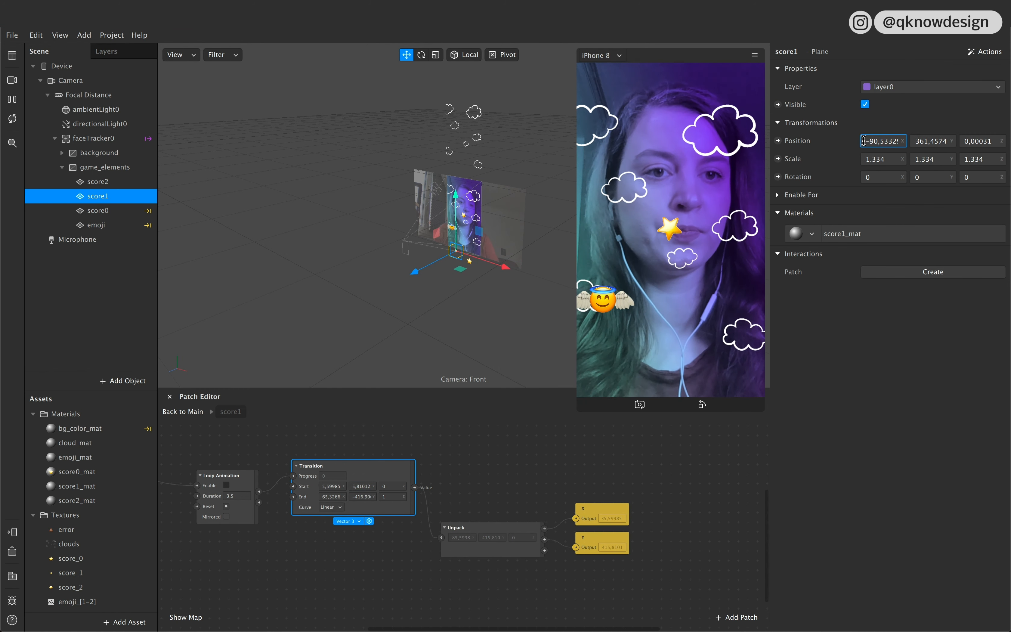
key(shift+Right)
key(shift+Right)
key(shift+Right)
key(shift+Right)
key(super+c)
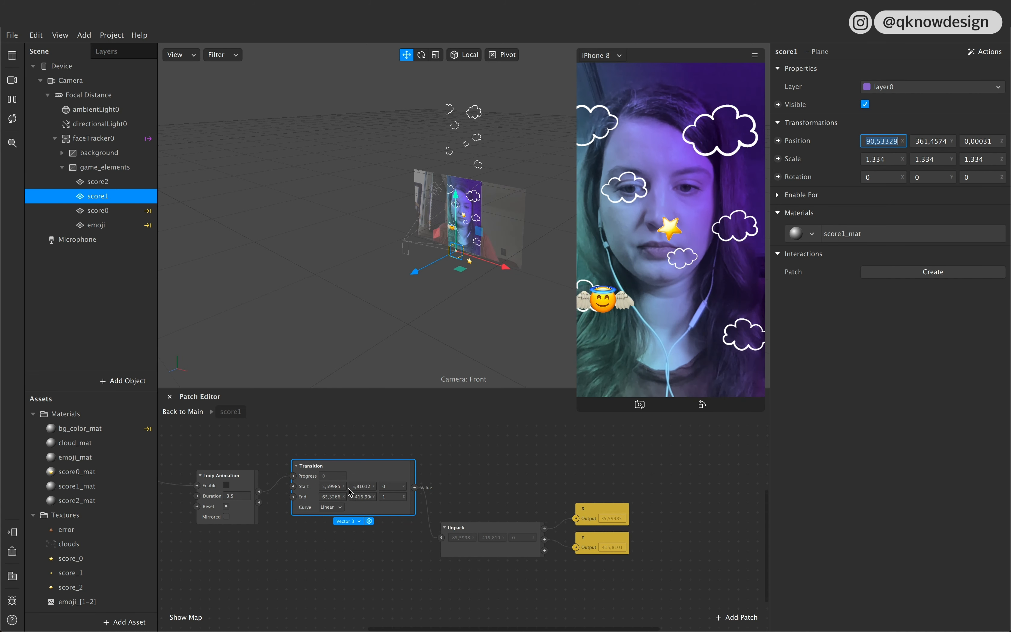
click(325, 497)
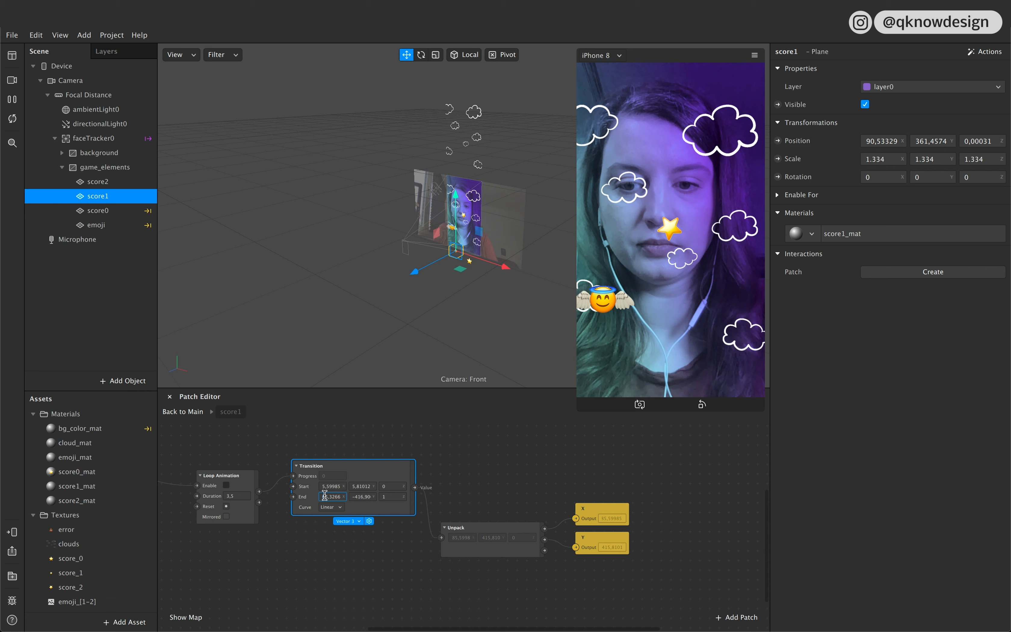
key(super+v)
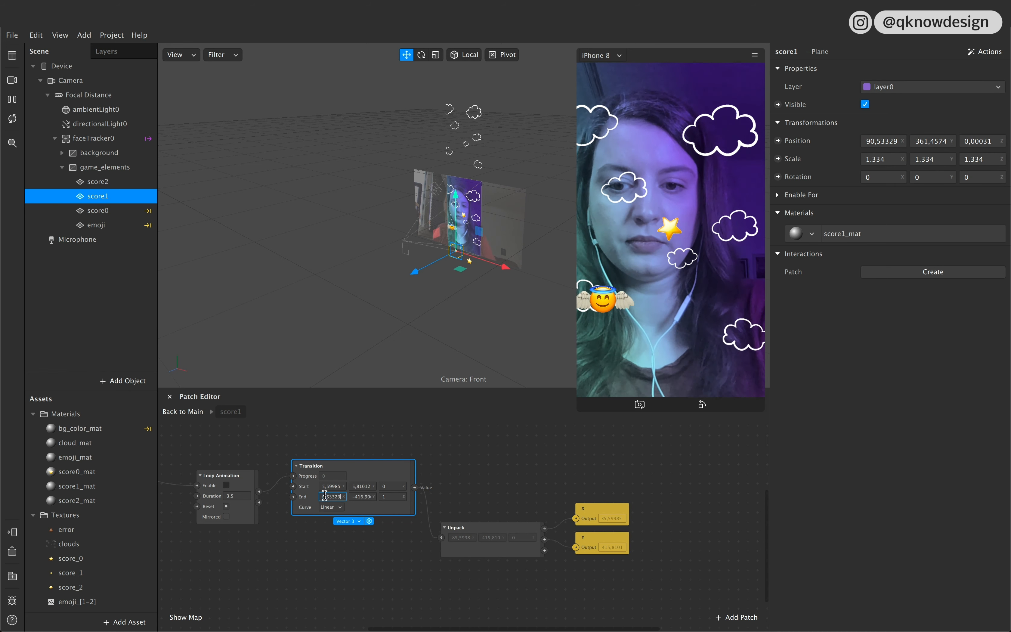
click(507, 467)
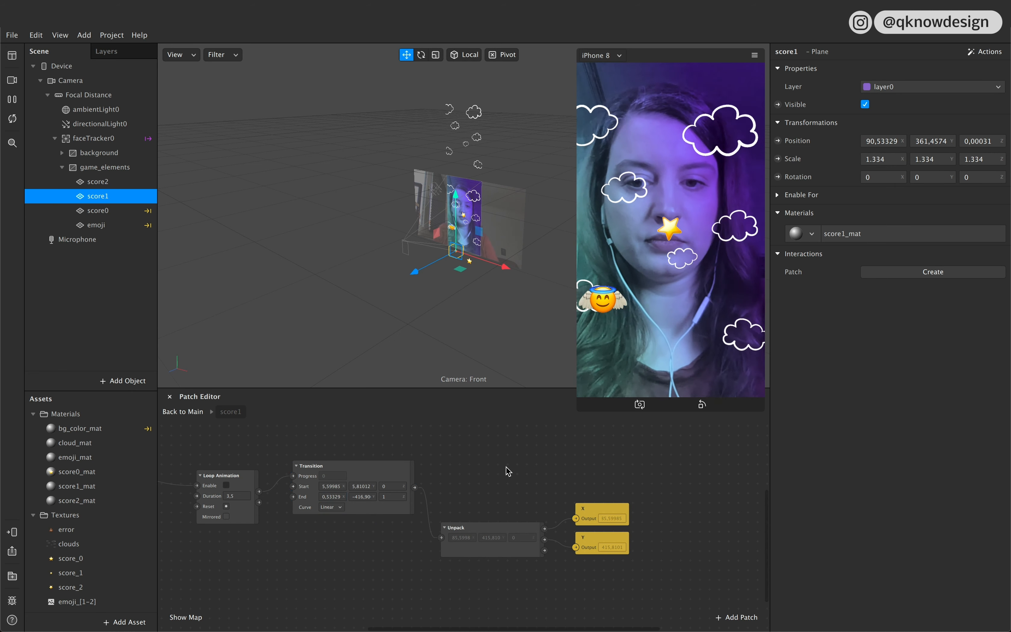
Step: Copy the score1 plane's Y position, -361,4574, into the Transition patch's end Y
click(917, 141)
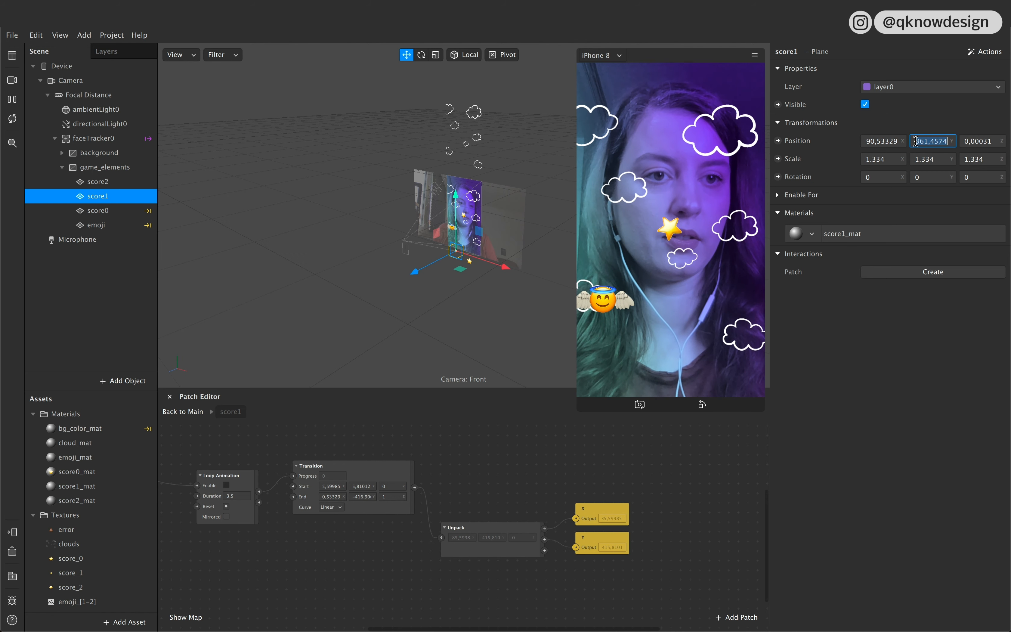
click(358, 496)
click(353, 497)
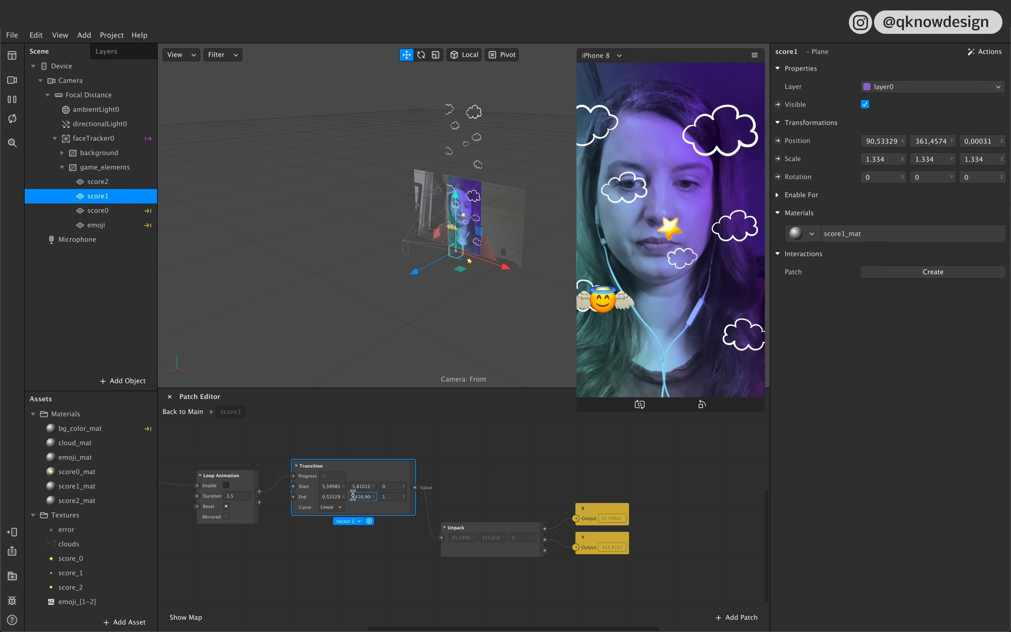
text(361,4574)
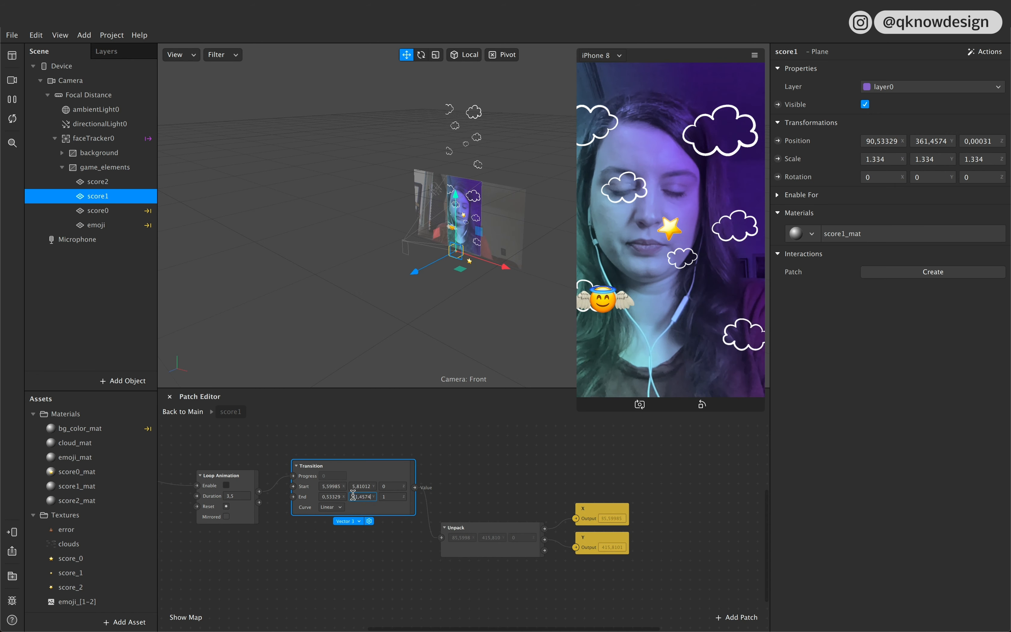
click(372, 546)
drag(410, 469, 414, 473)
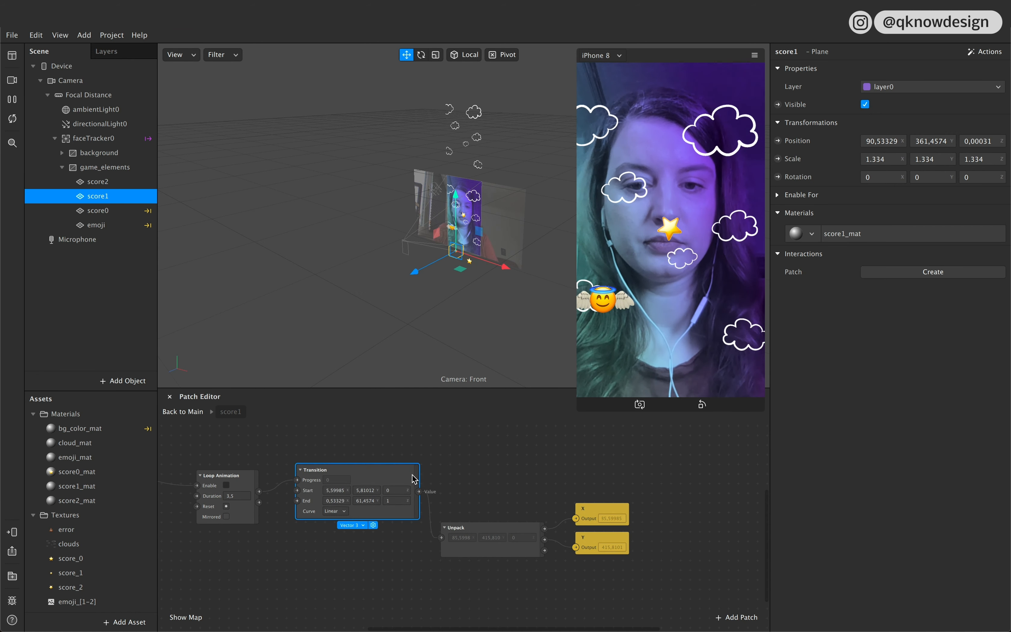
Step: Create a 3D Position patch for the score1 plane, drive it from the Transition output and enable the Loop Animation
click(778, 141)
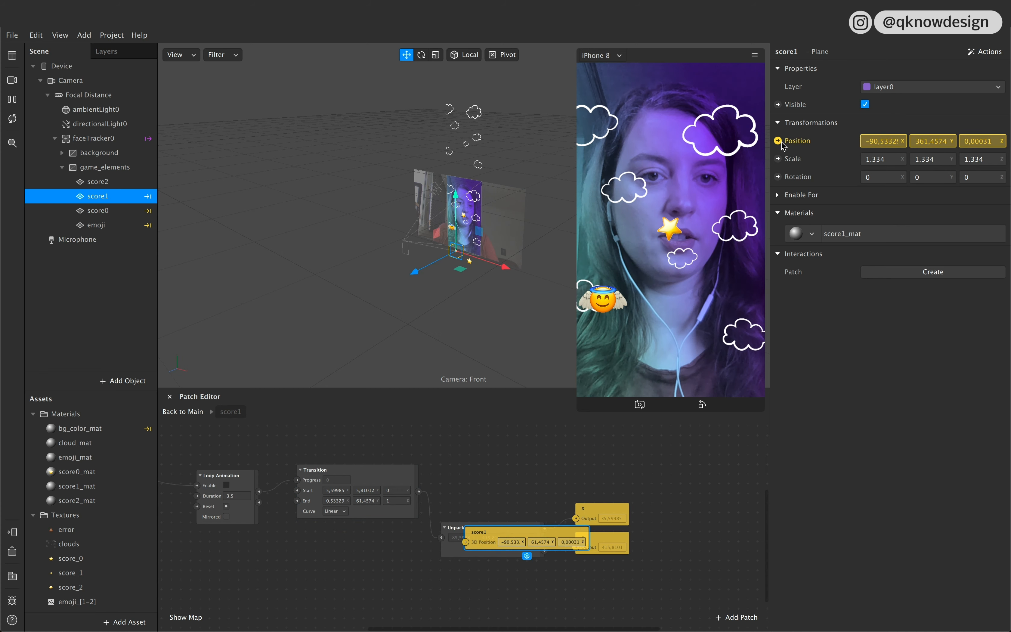
drag(504, 541, 499, 480)
drag(419, 491, 463, 484)
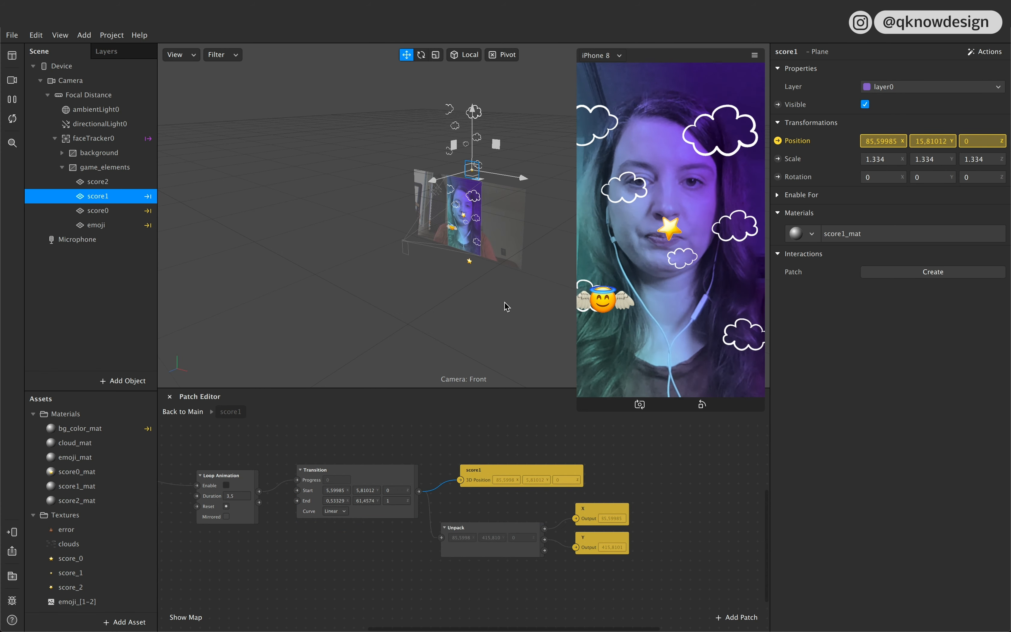
click(226, 485)
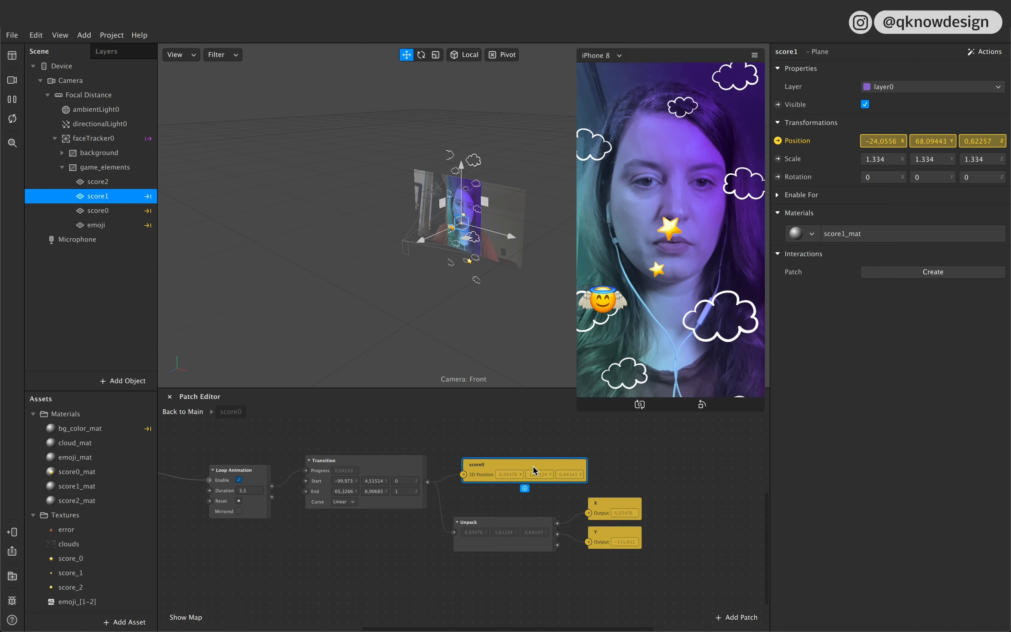
Step: Turn off Use Depth Test in the advanced render options of the score1_mat and score2_mat materials
double_click(113, 486)
shift+click(117, 500)
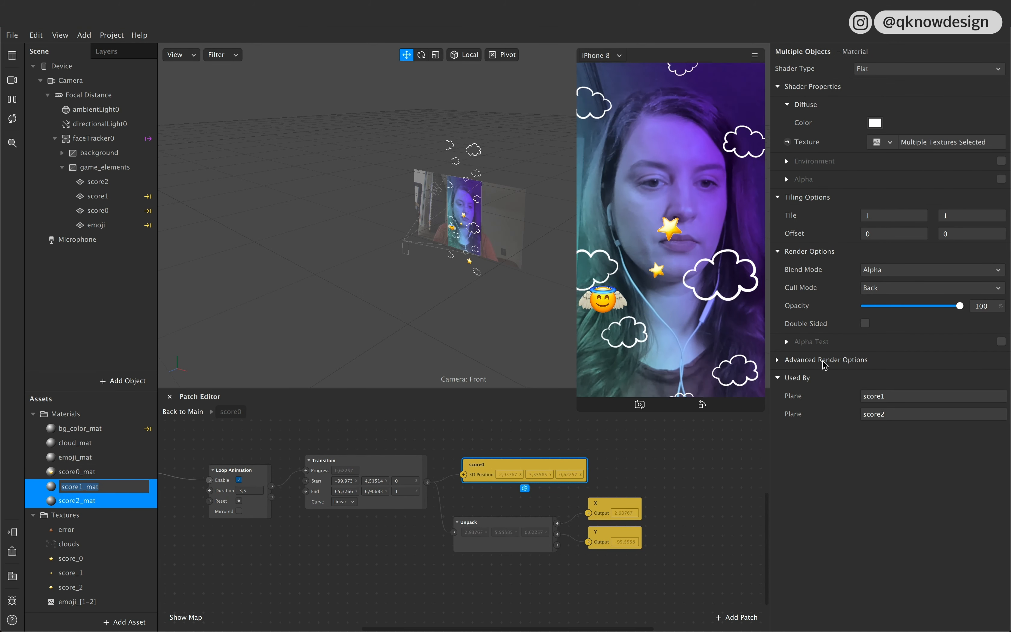
click(780, 359)
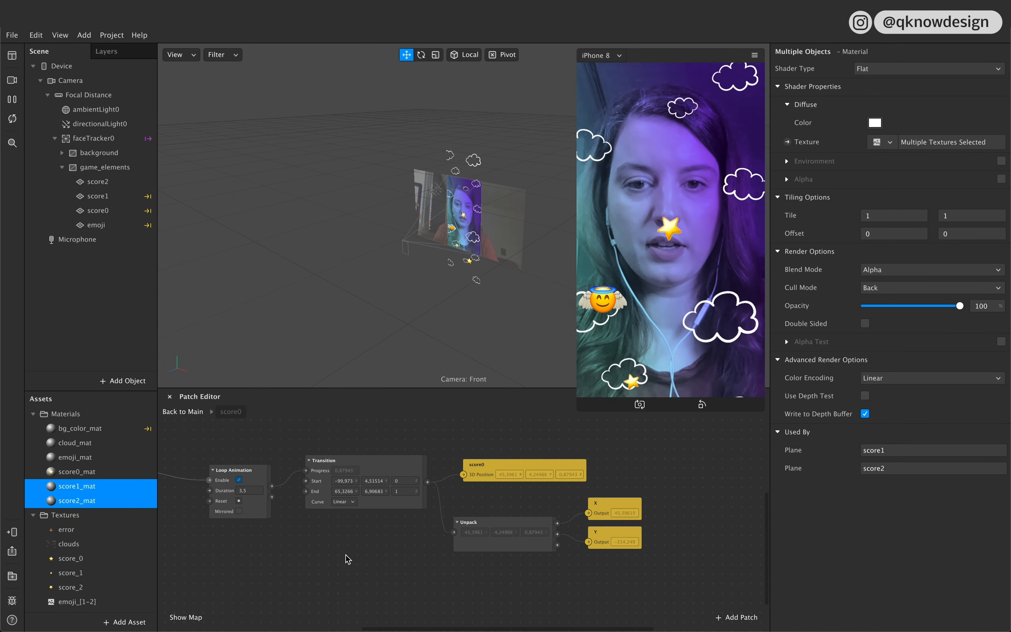
Step: Restart the preview and set the Loop Animation duration in the score0 patch group to 4
click(13, 120)
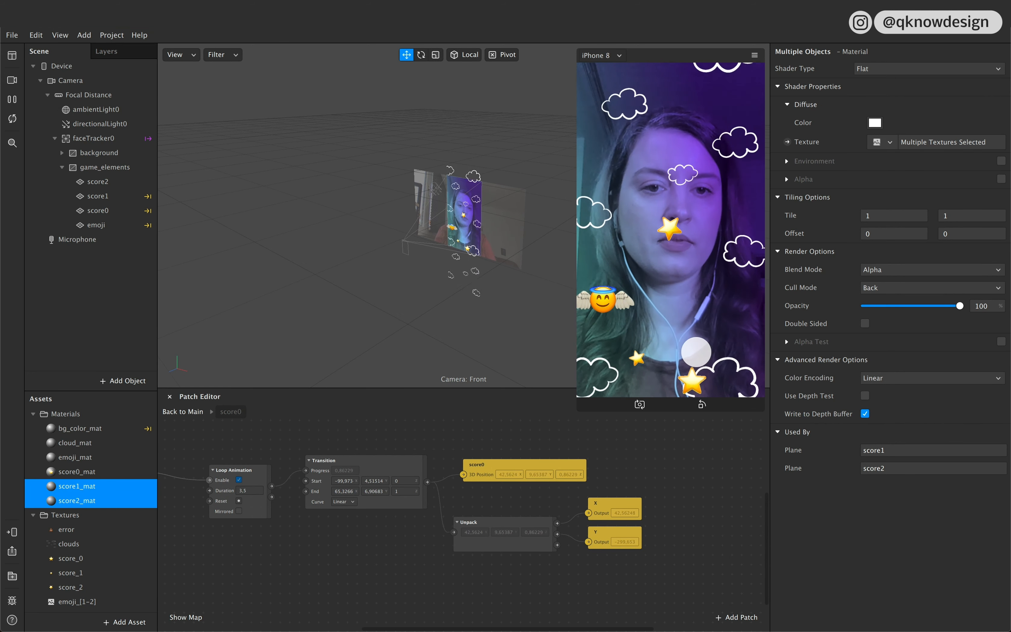
click(251, 491)
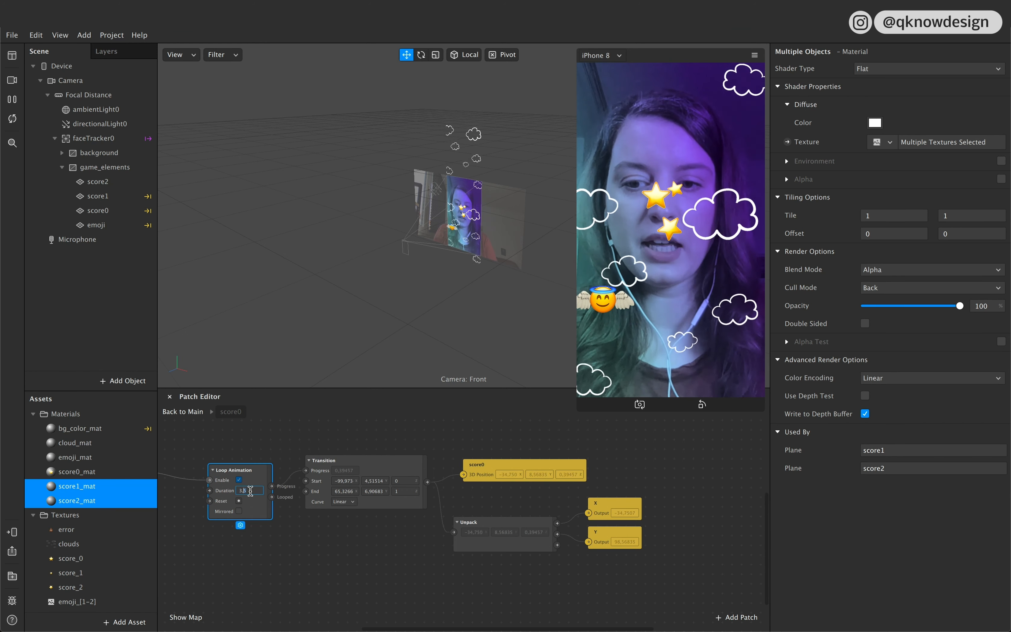
text(4)
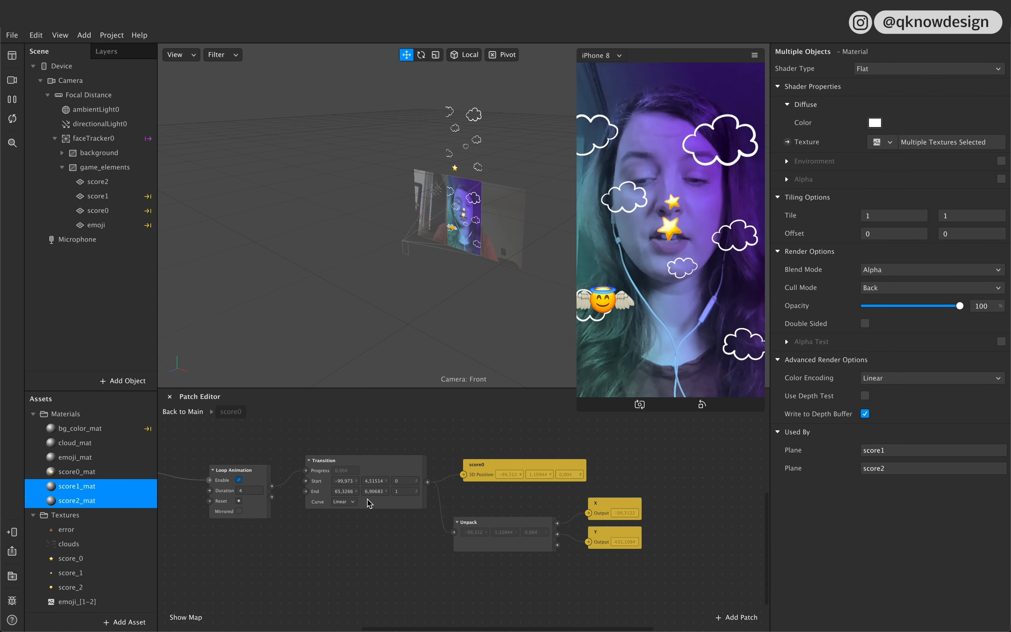
Step: Open the score2 patch group and move the score2 plane straight up above the screen to a Y position of about 507
click(180, 413)
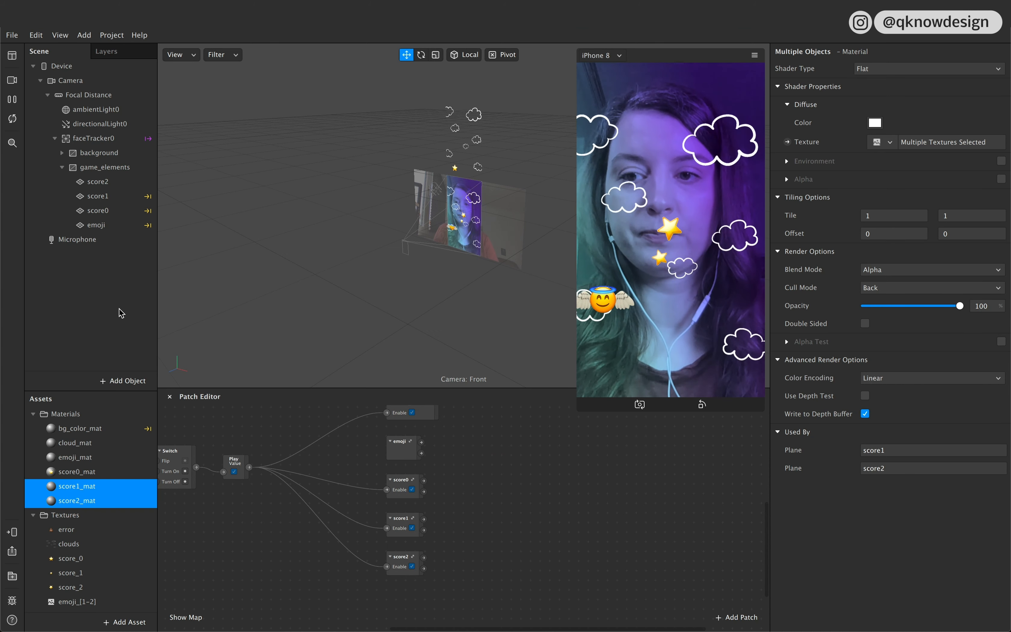
double_click(404, 564)
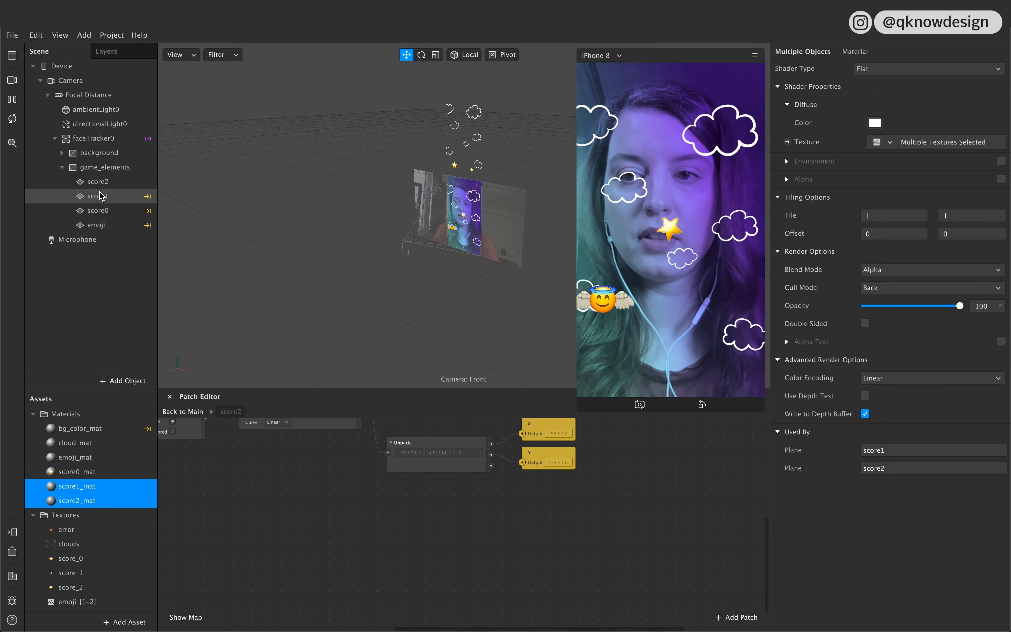
click(112, 184)
drag(467, 208, 466, 140)
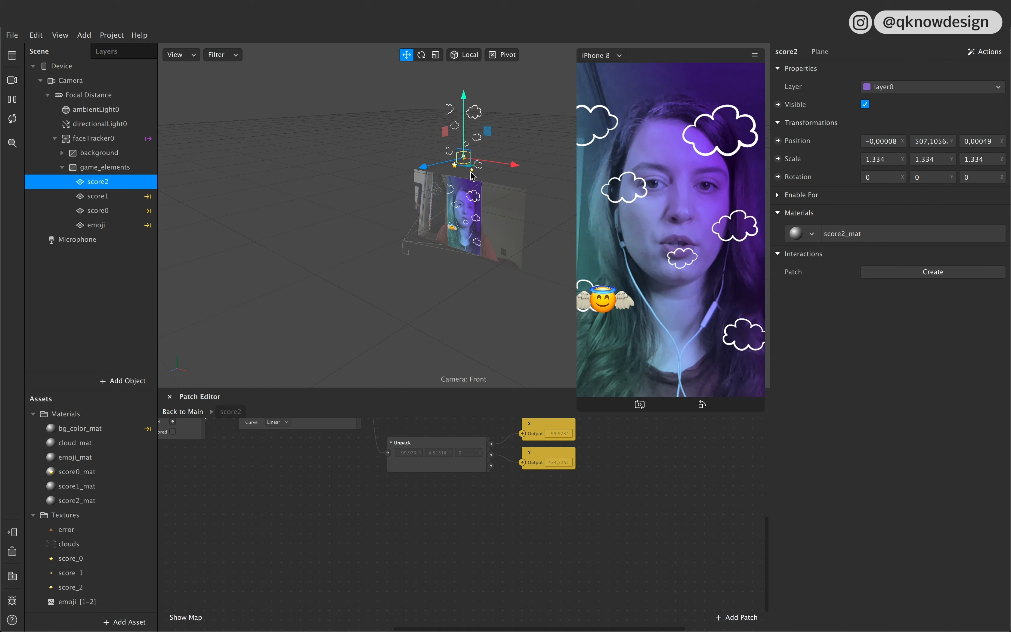
Step: Copy the score2 plane's X and Y position into the Transition patch's start values, X -0,00008 and Y 507,10562
click(866, 142)
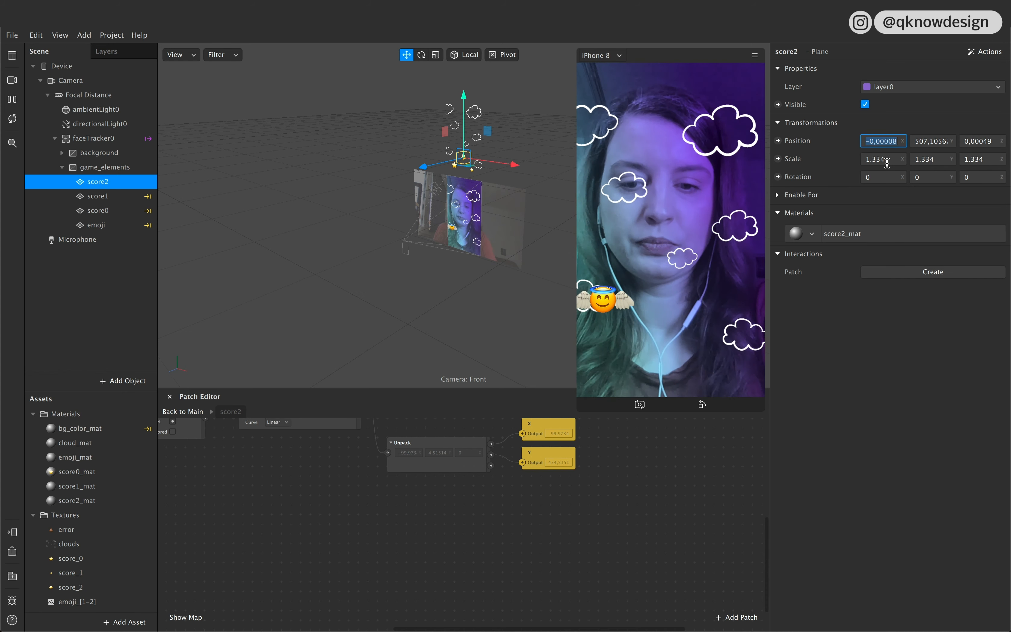
scroll(464, 498, up, 3)
scroll(464, 497, left, 3)
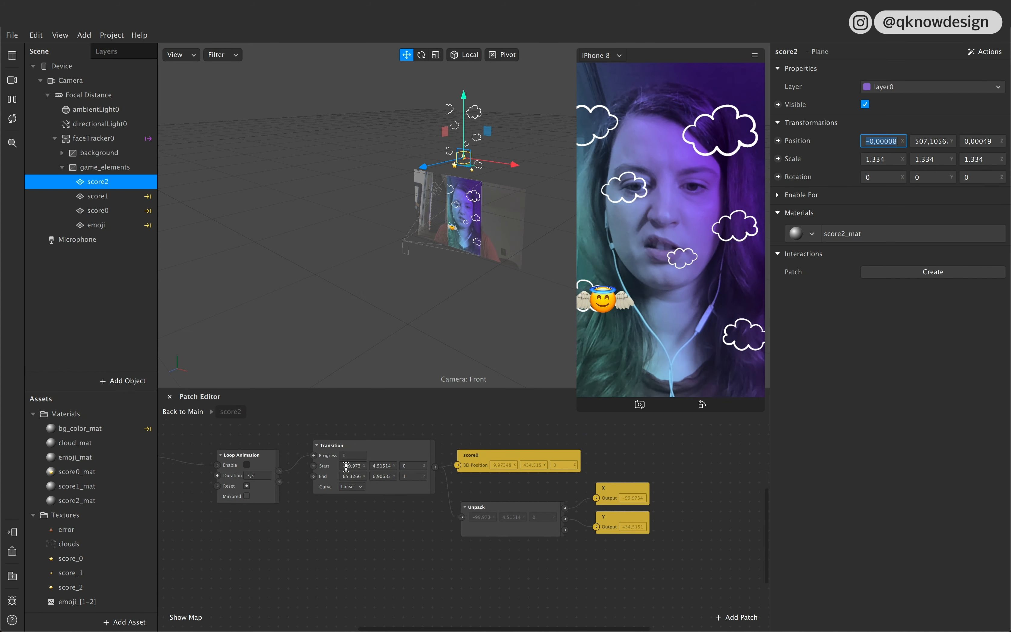
click(346, 466)
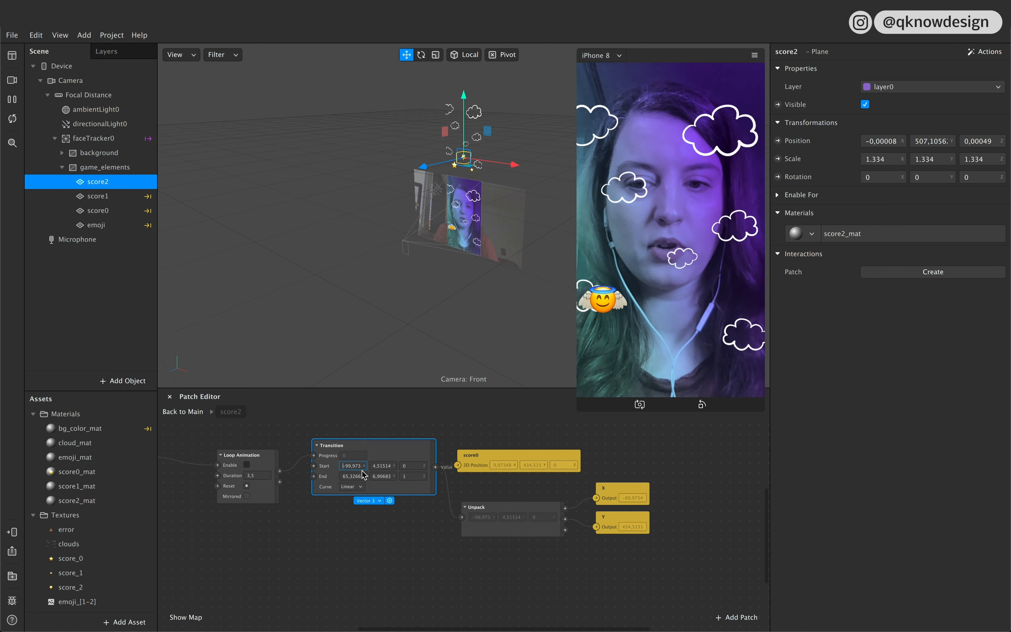
text(9,97348)
text(-0,00008)
click(917, 141)
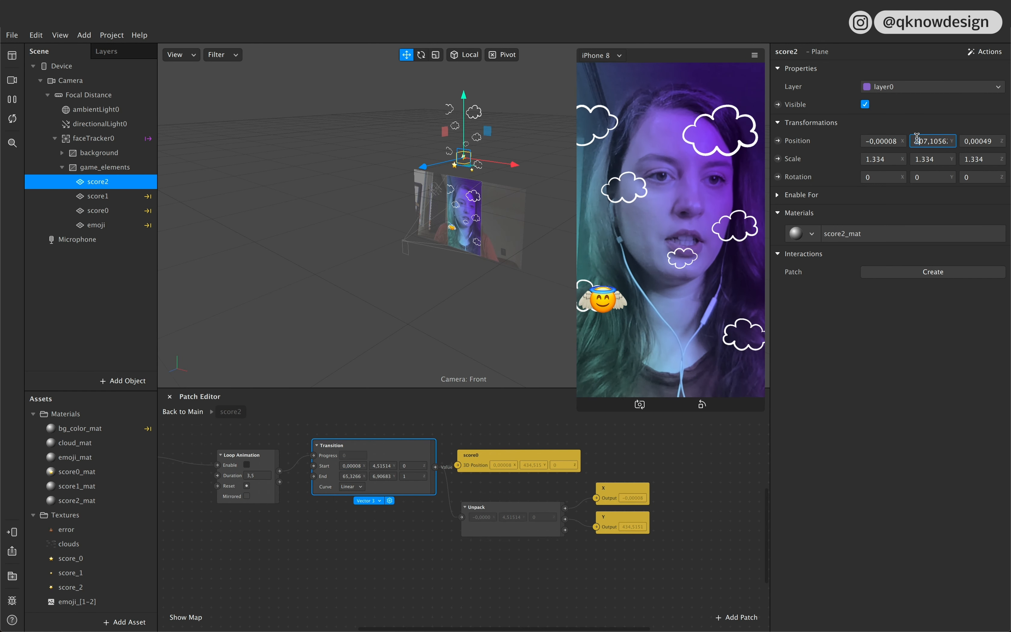
key(ctrl+a)
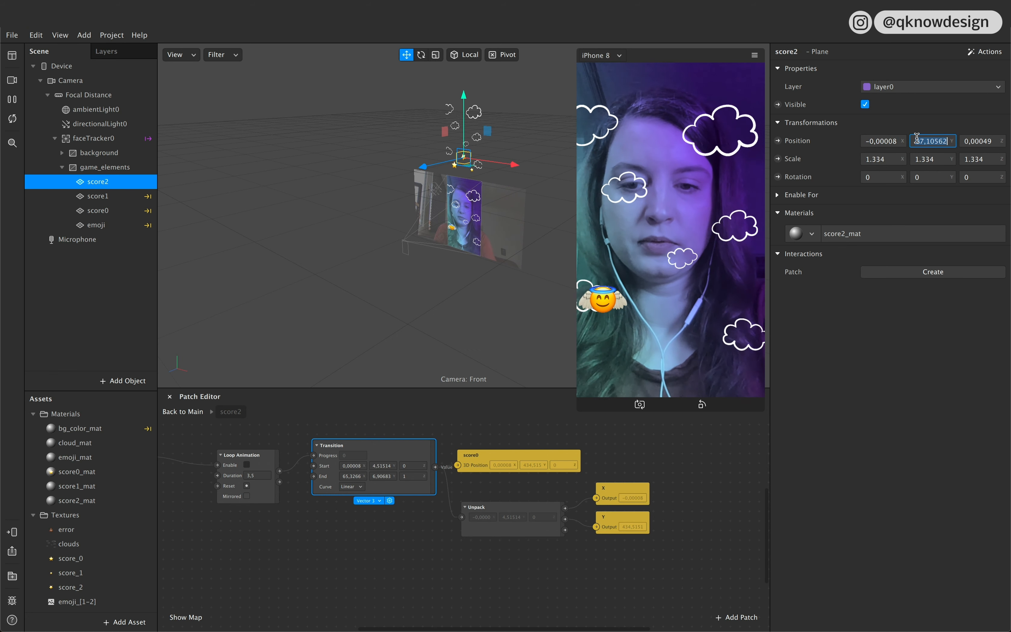
click(374, 465)
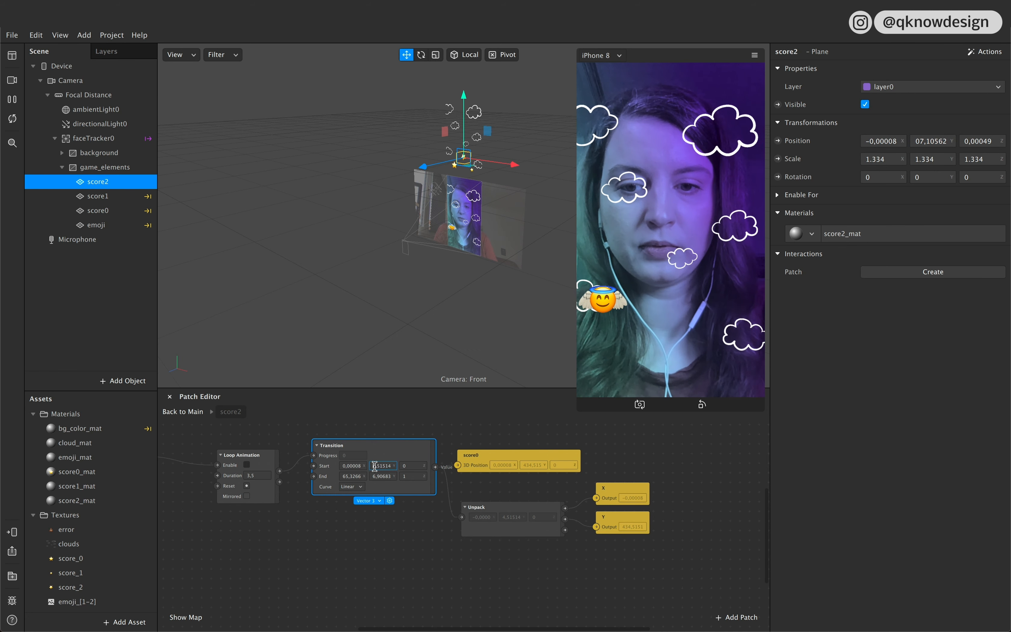
key(ctrl+a)
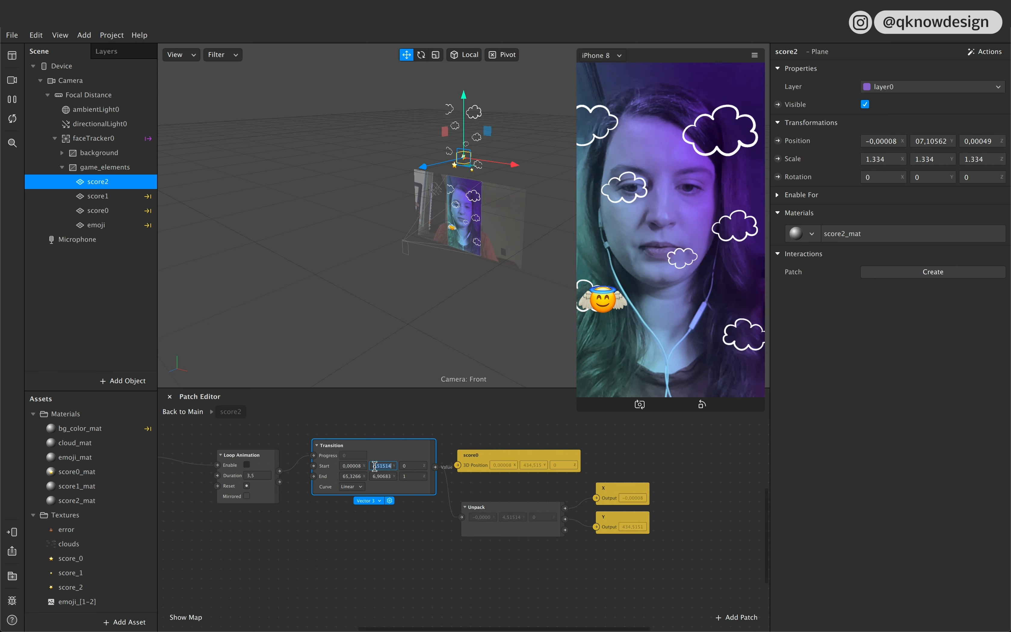
text(7,10562)
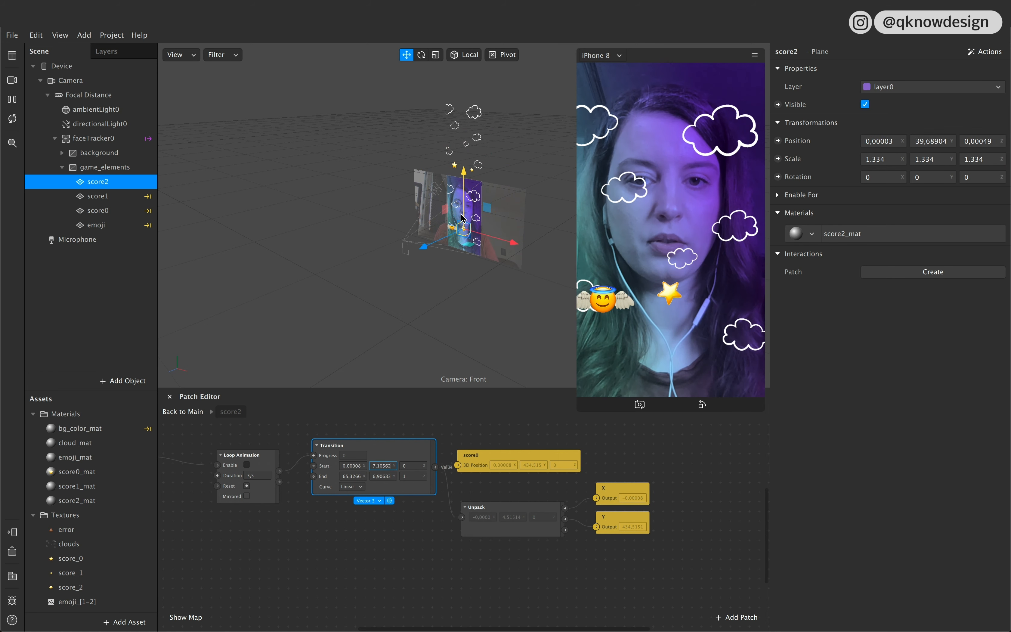
Step: Move the score2 plane below the screen to about X -105, Y -405 and copy its X position into the Transition's end X
drag(491, 265, 481, 262)
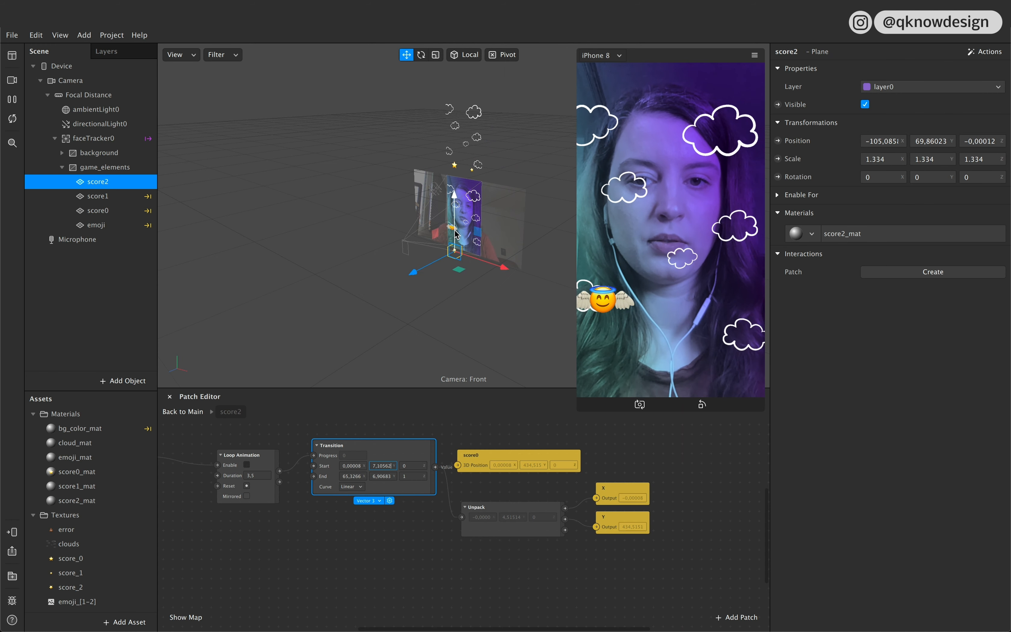
click(866, 141)
key(shift+Right)
key(shift+Right)
key(shift+Right)
key(shift+Right)
key(shift+Right)
key(shift+Right)
key(shift+Right)
key(shift+Right)
key(shift+Right)
key(shift+Right)
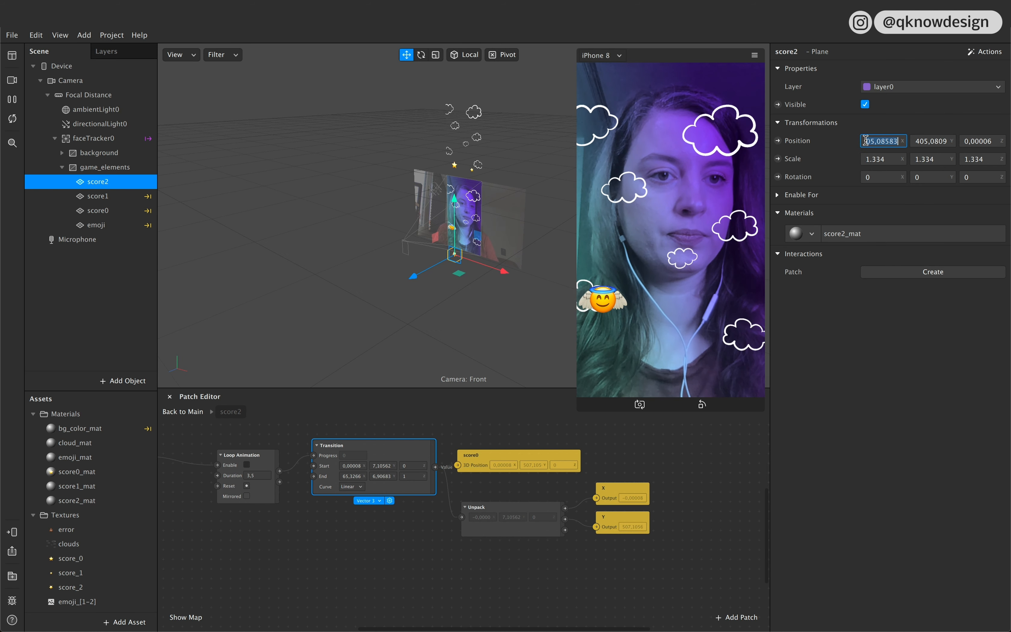
click(360, 476)
text(-505,08583)
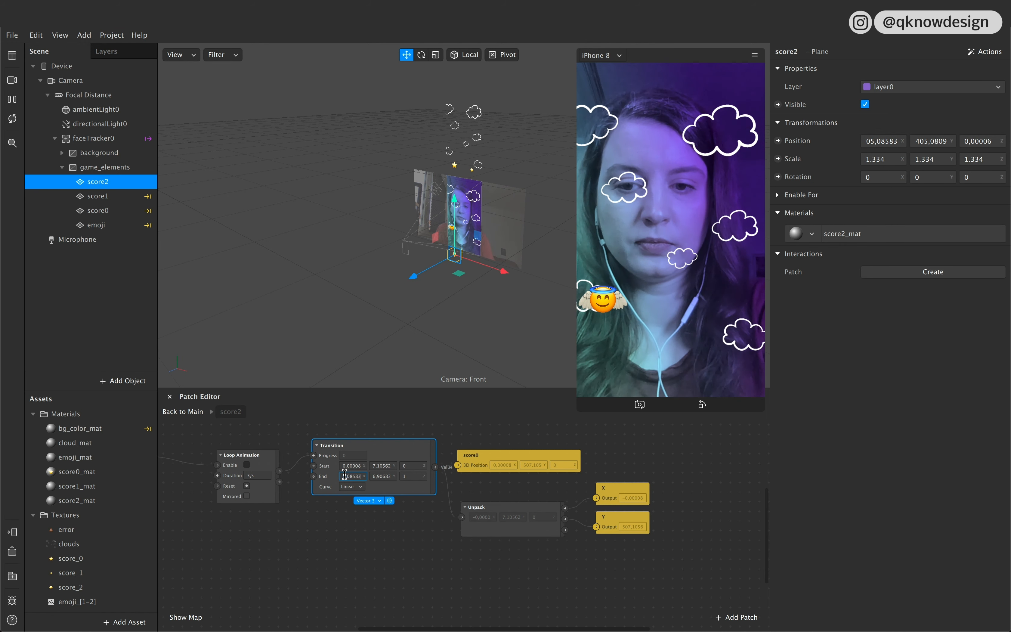
Step: Copy the score2 plane's Y position, -405,0809, into the Transition patch's end Y value
click(919, 143)
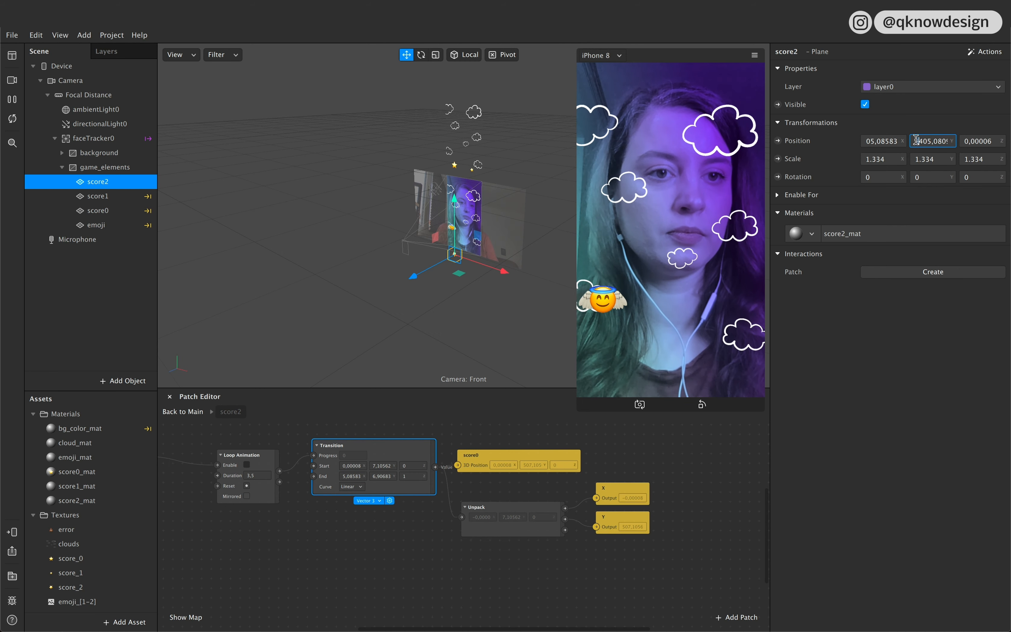
key(shift+Right)
key(shift+Right)
key(shift+Right)
key(shift+Right)
key(shift+Right)
key(shift+Right)
key(ctrl+c)
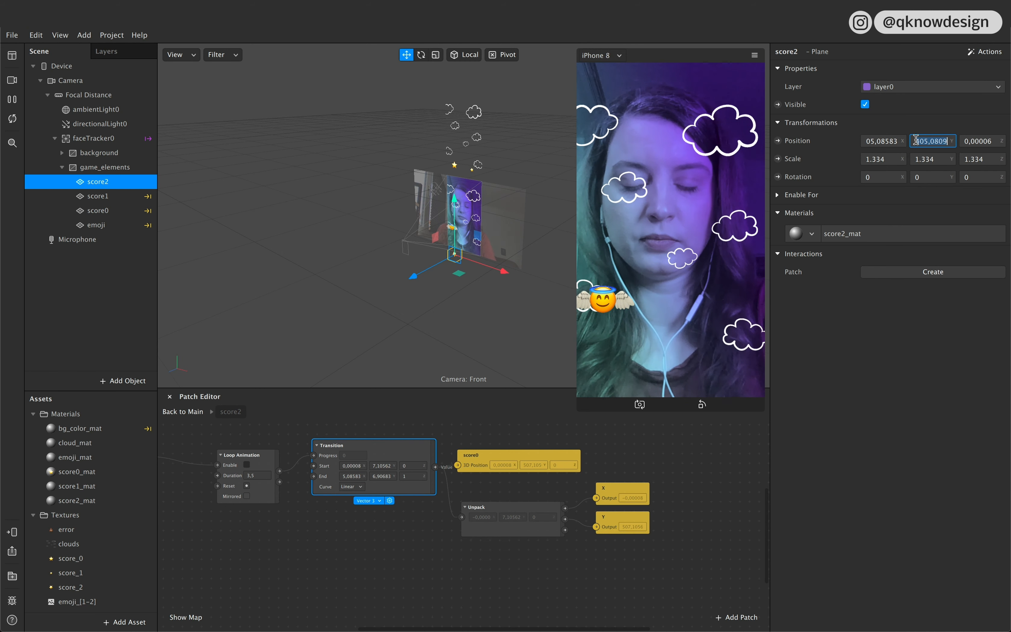
click(375, 476)
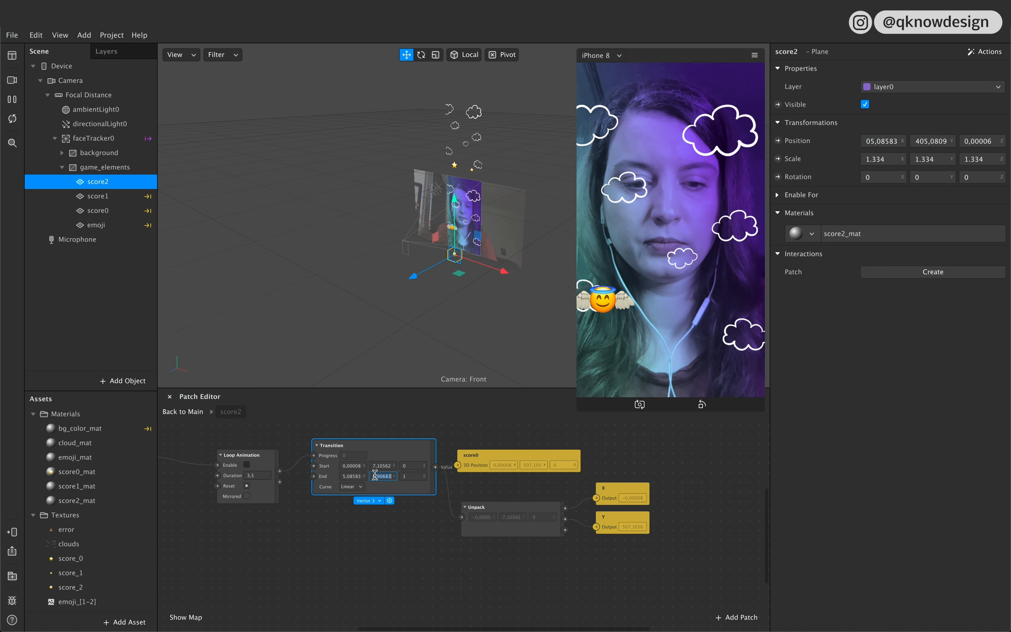
key(ctrl+v)
click(407, 526)
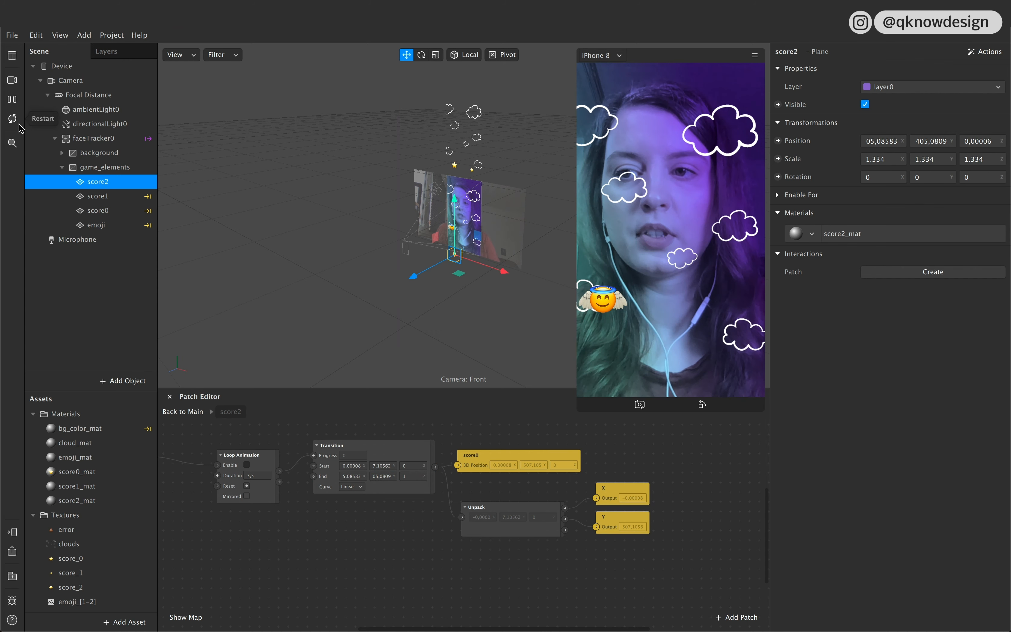
Step: Replace the score0 position patch with a position patch for the score2 plane and connect the Transition value to it
click(505, 459)
key(Delete)
click(418, 454)
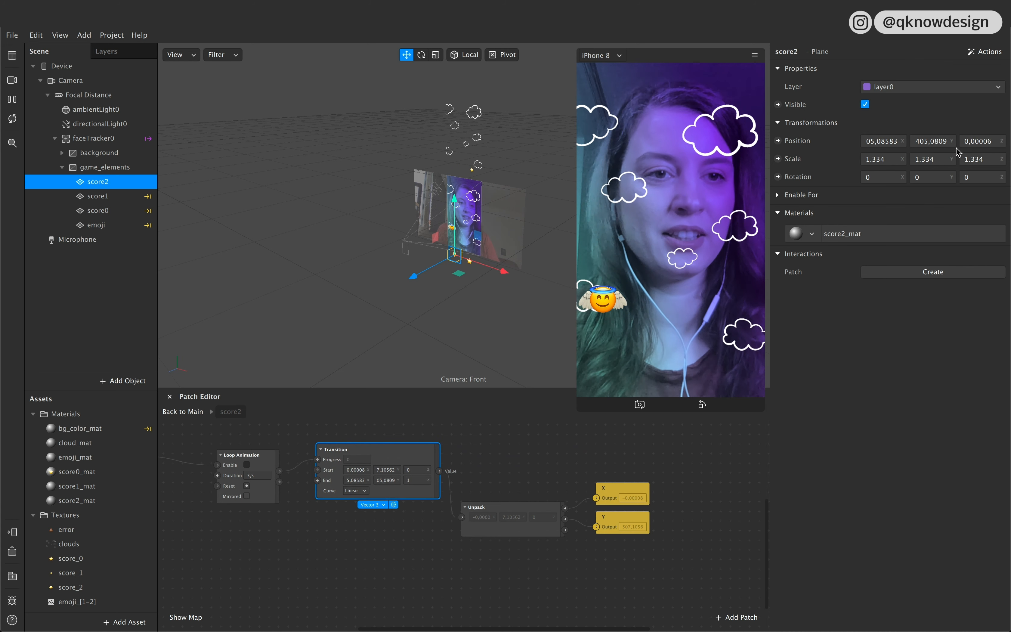
click(778, 141)
drag(491, 539, 509, 446)
drag(439, 471, 482, 449)
click(480, 450)
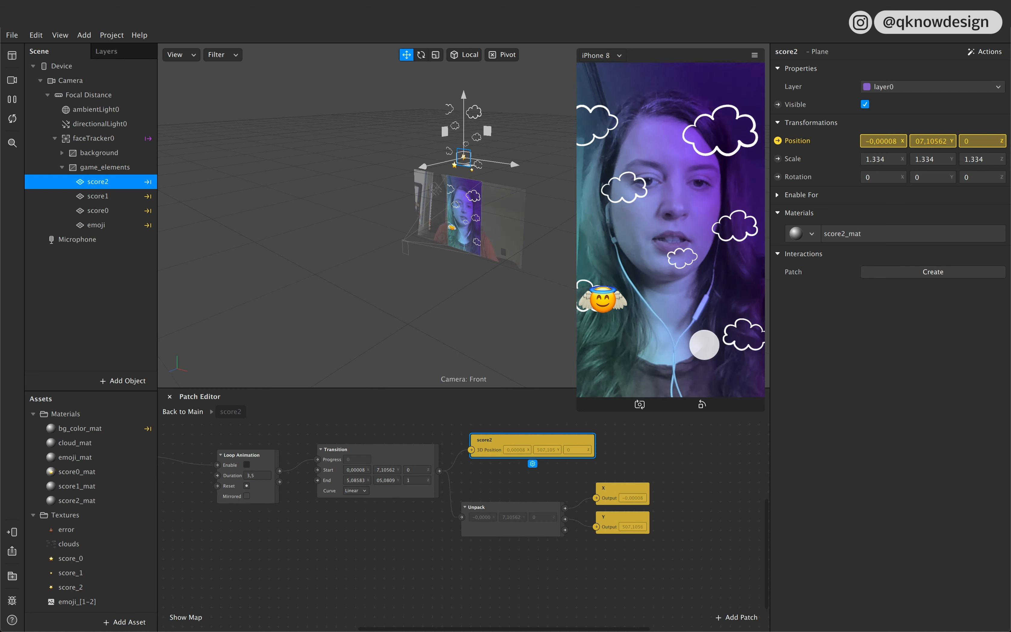
Step: Enable the Loop Animation in the score2 patch group and set its duration to 3
click(247, 465)
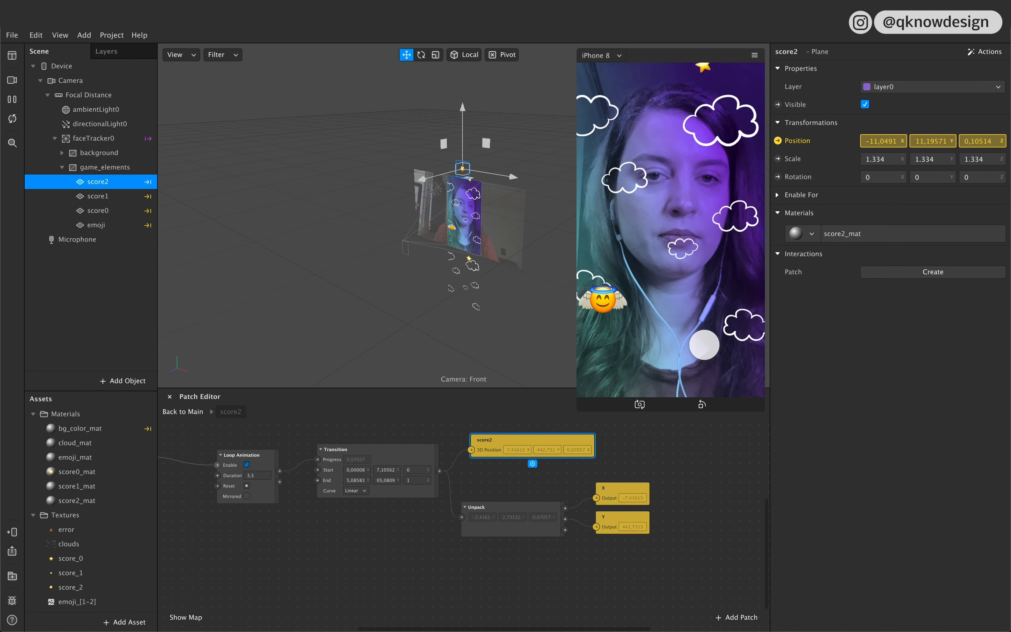
click(255, 476)
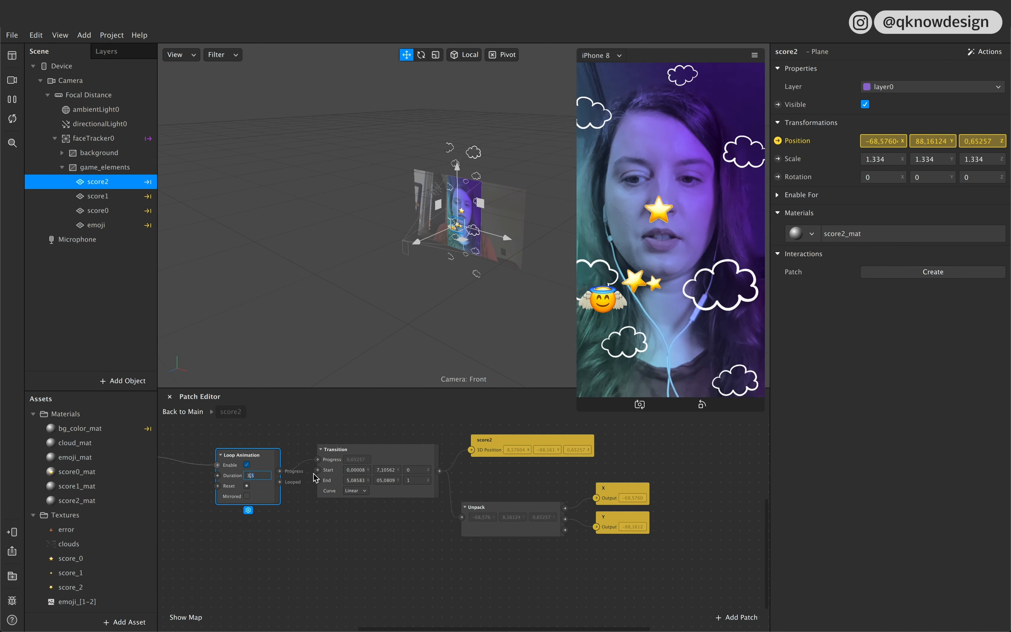
click(308, 564)
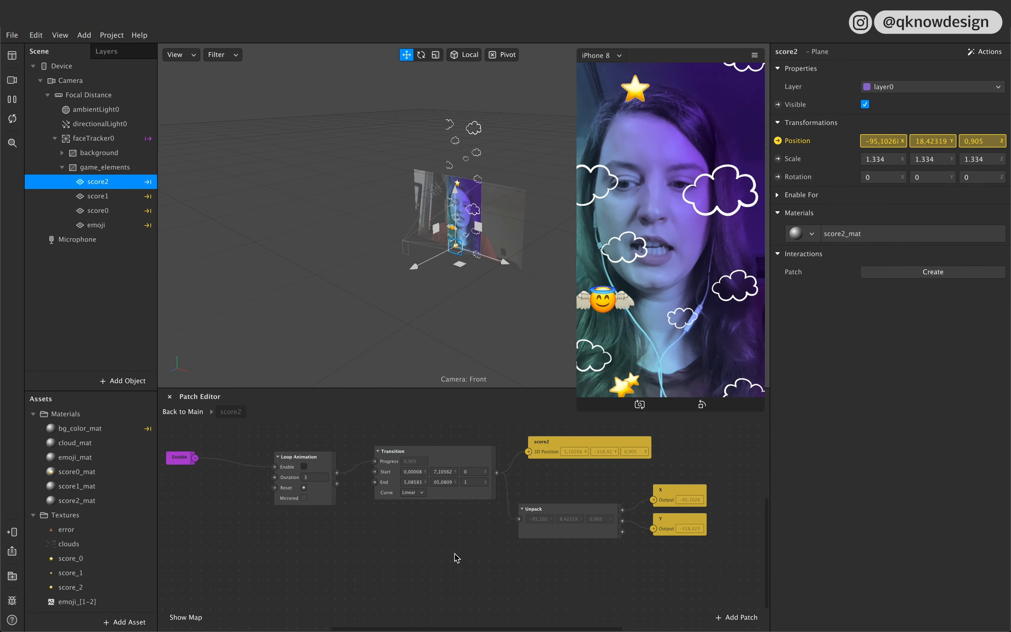
Step: Return to the main patch graph and move the score0, score1 and score2 groups together farther from the Play Value patch
click(182, 411)
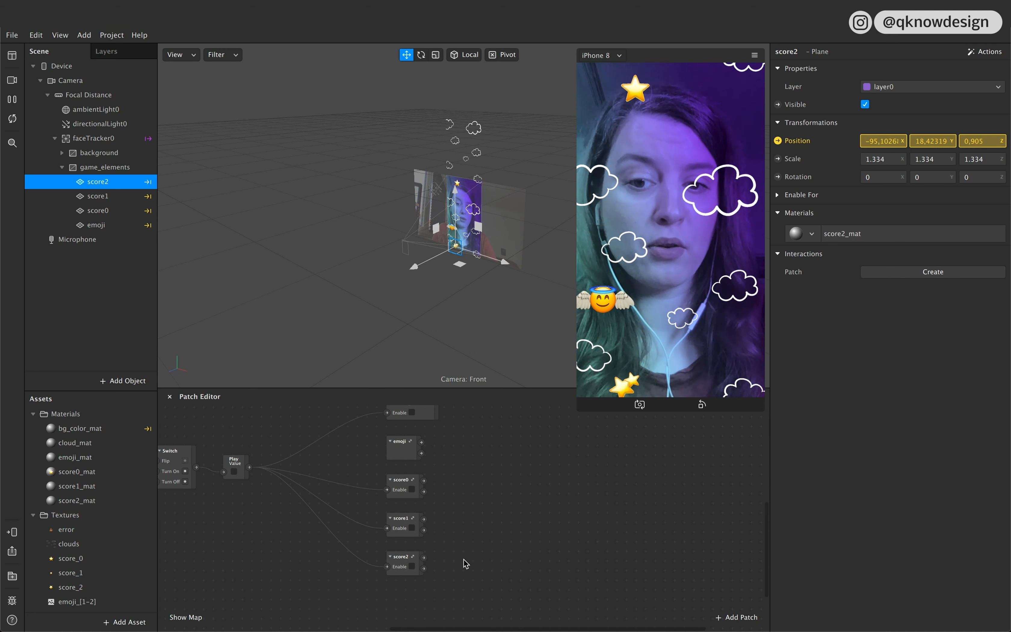
drag(455, 592, 470, 485)
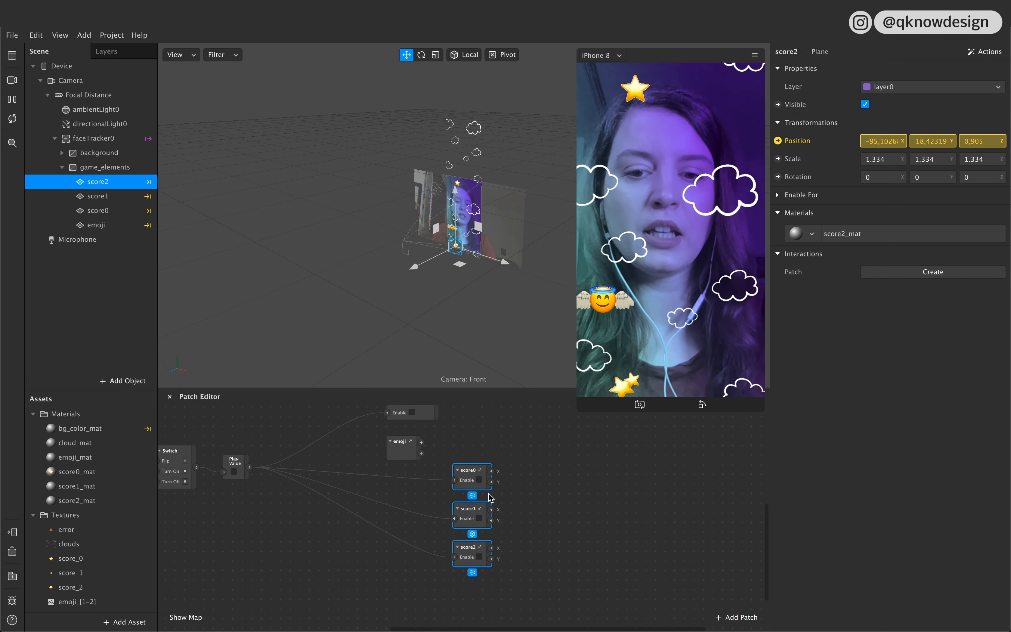
scroll(491, 499, down, 3)
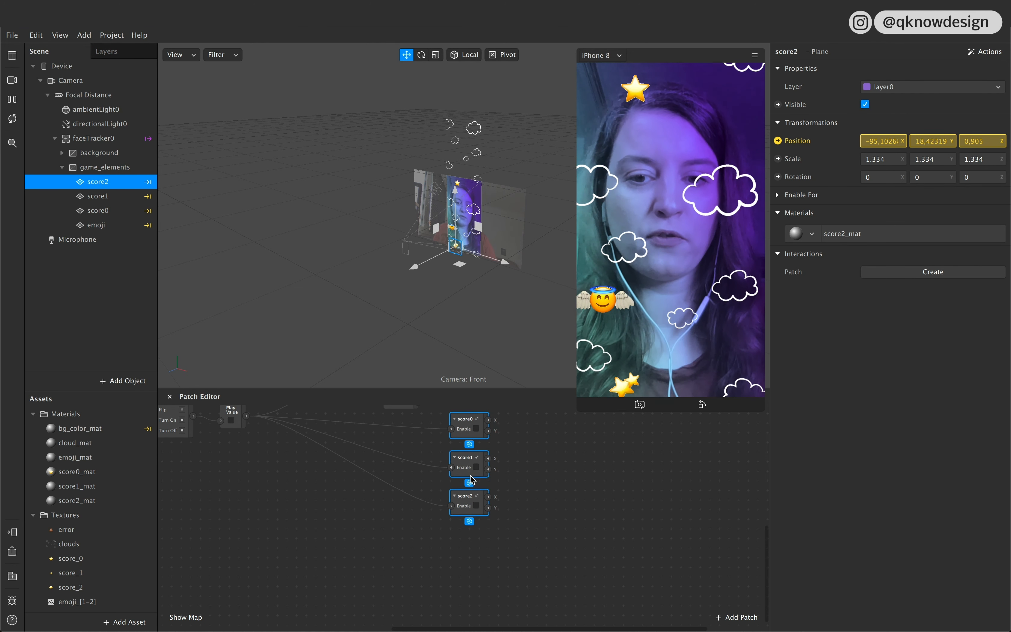
click(502, 544)
click(458, 466)
click(471, 514)
shift+click(471, 472)
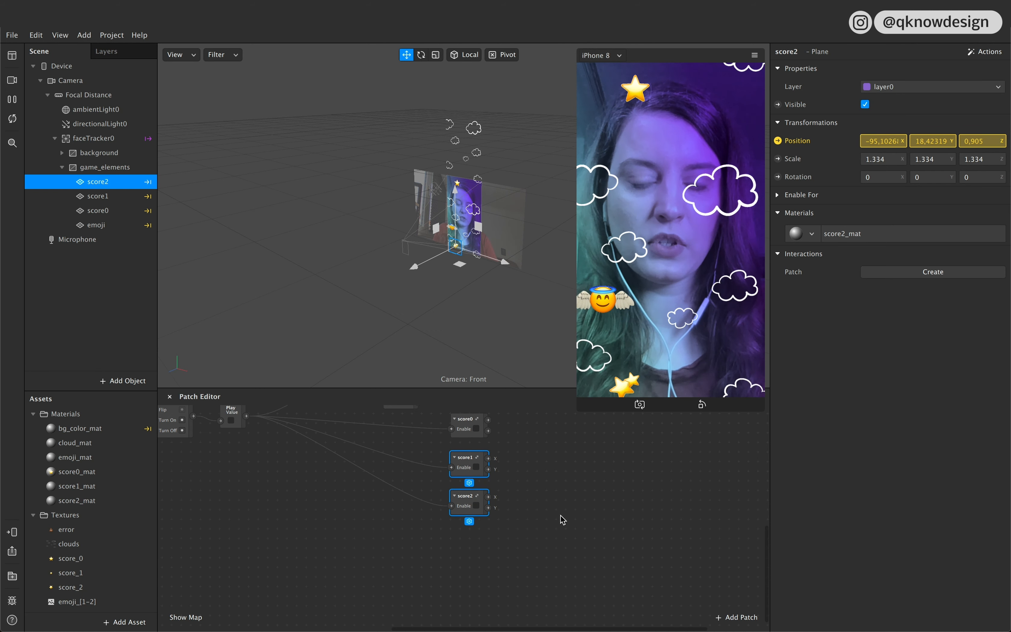
key(ctrl+d)
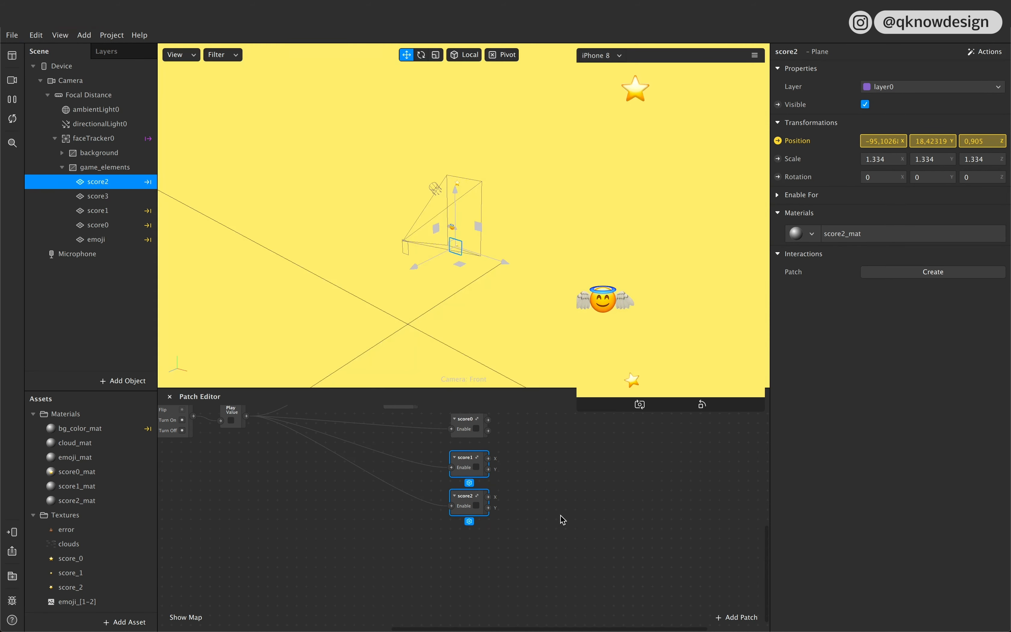
key(ctrl+z)
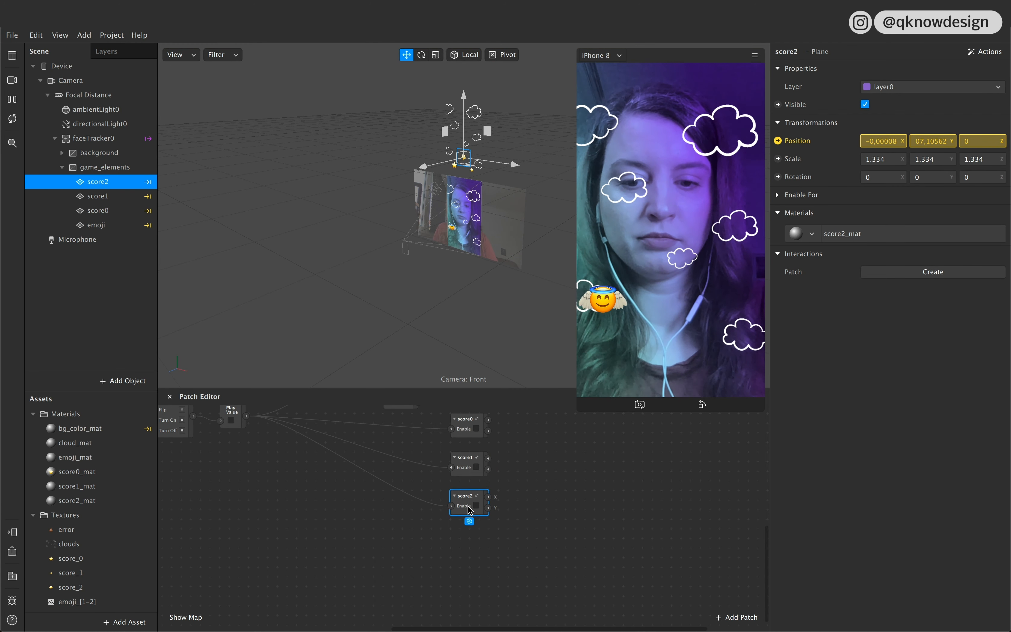
Step: Duplicate the score2 patch group twice and line up the copies in a column beneath the original
key(ctrl+d)
key(ctrl+d)
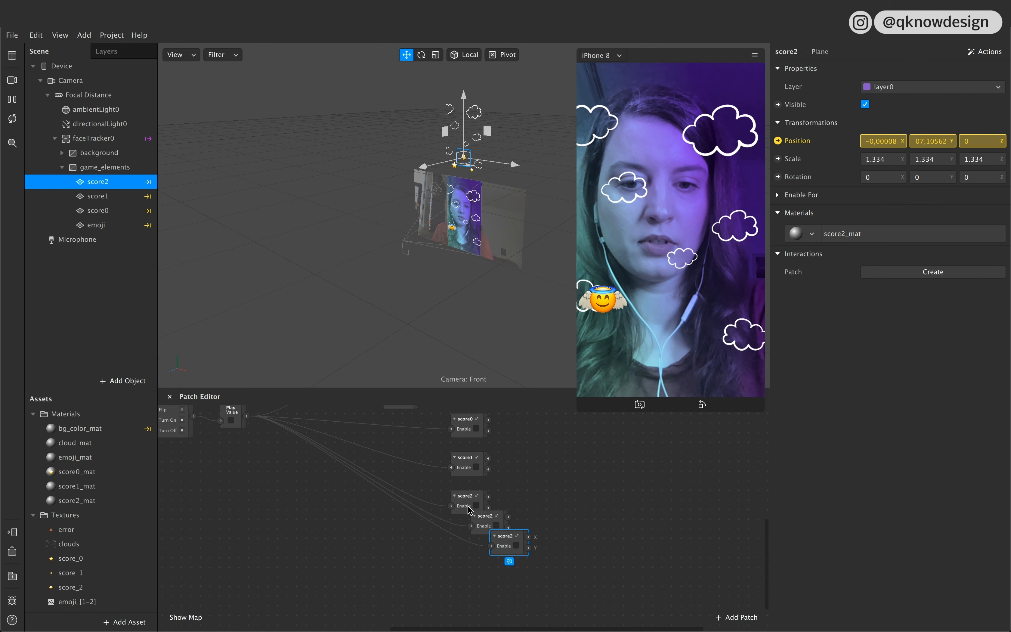
drag(498, 539, 453, 581)
drag(490, 525, 467, 551)
Step: Rename the two copied patch groups as error0 and error1
double_click(466, 535)
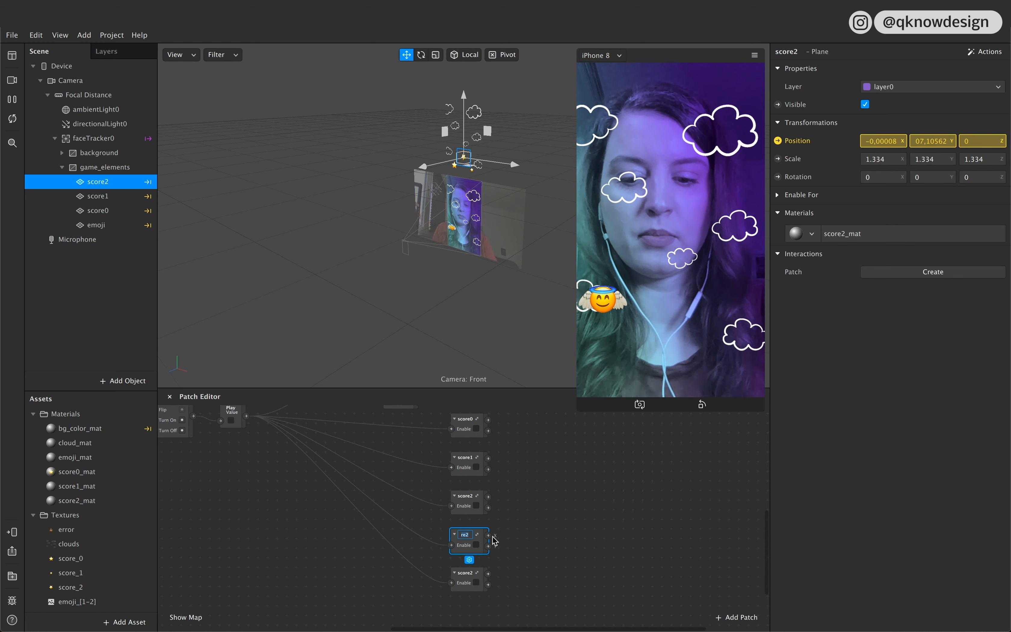
text(error)
key(Return)
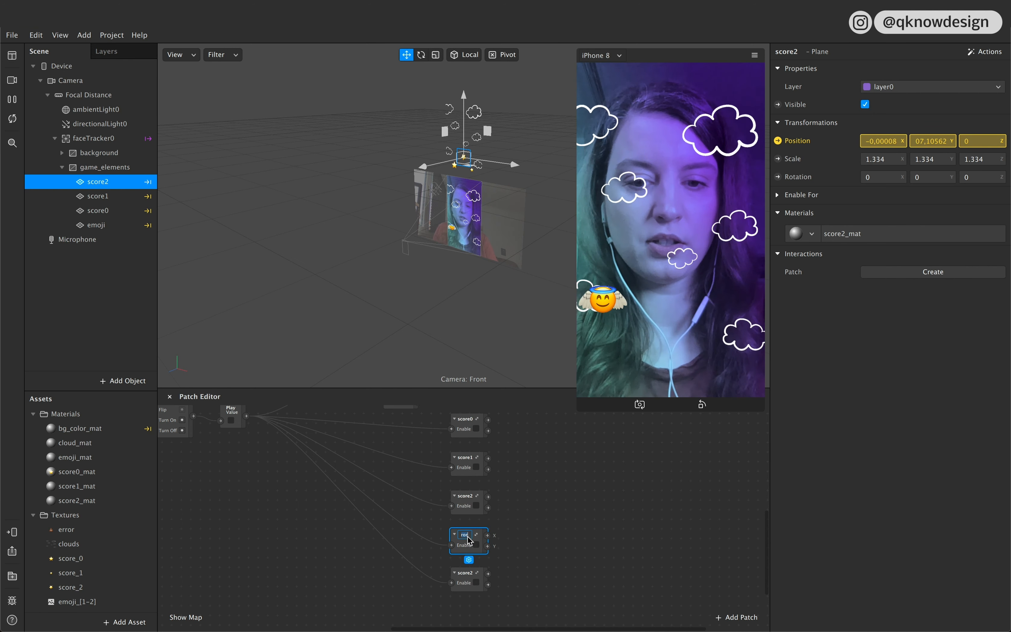
double_click(466, 574)
text(error1)
key(Return)
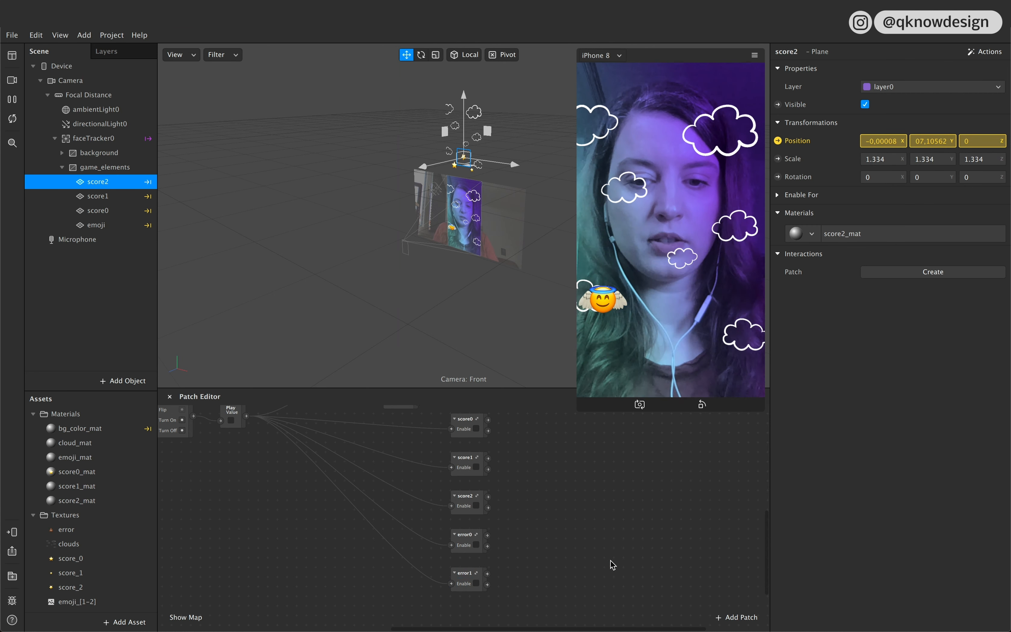
Step: Insert a new plane in the game_elements canvas and name it error0
click(468, 550)
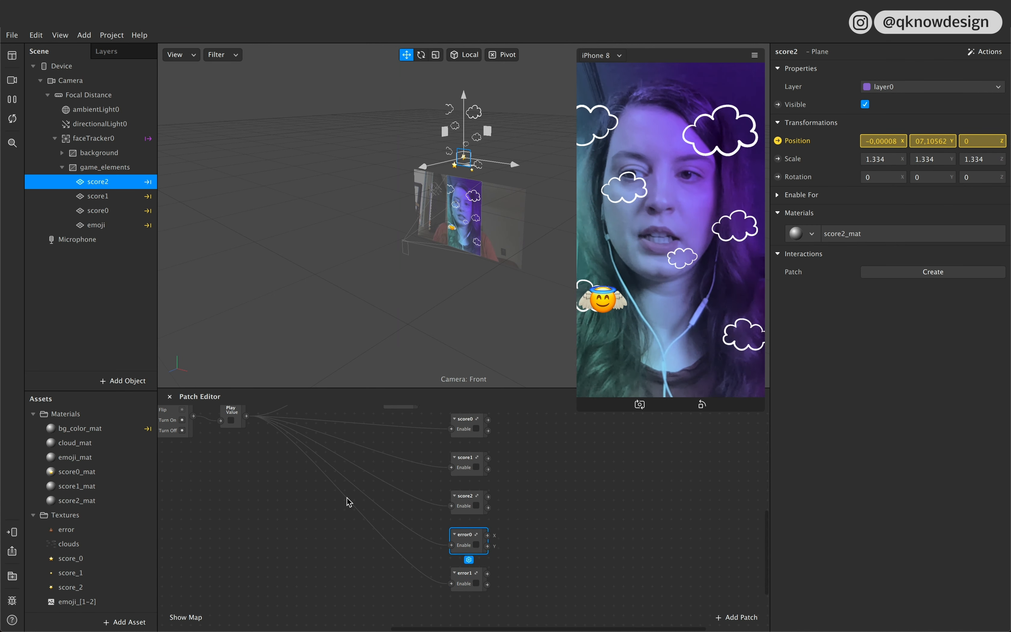
click(105, 167)
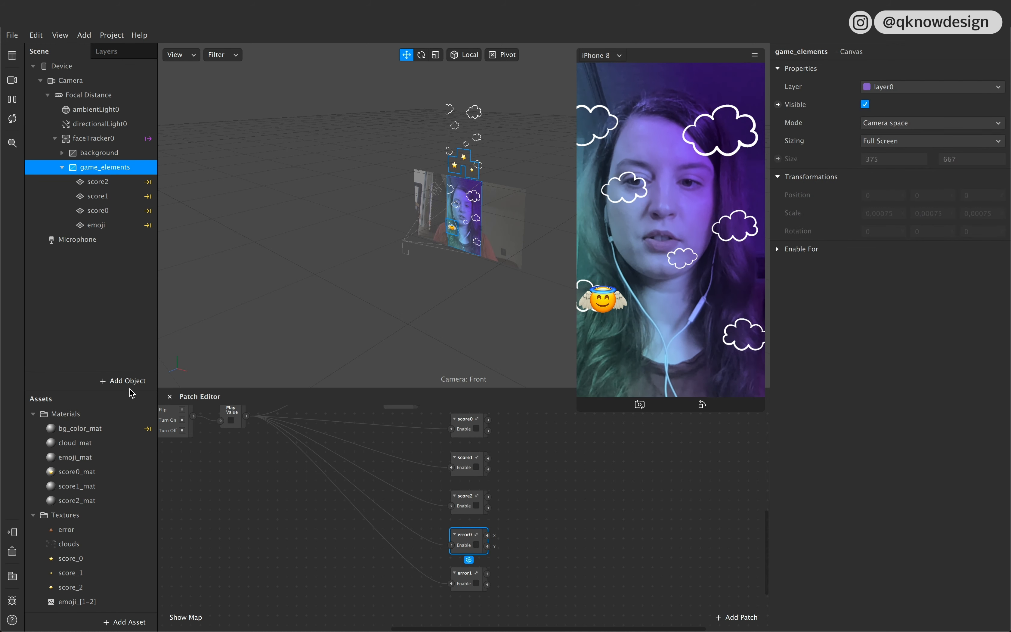
click(124, 382)
click(73, 270)
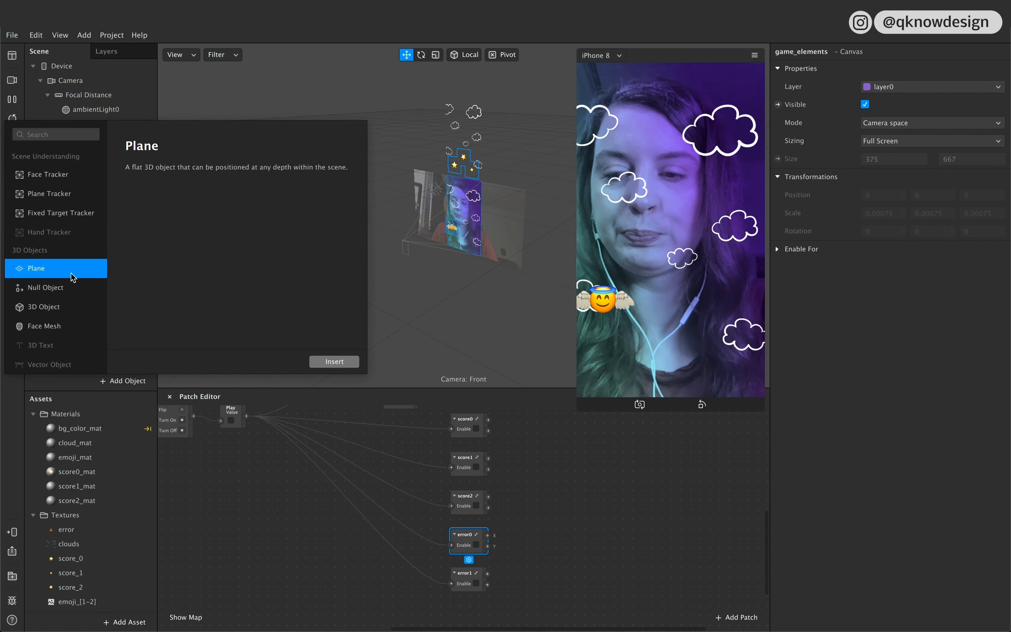
click(334, 361)
double_click(105, 241)
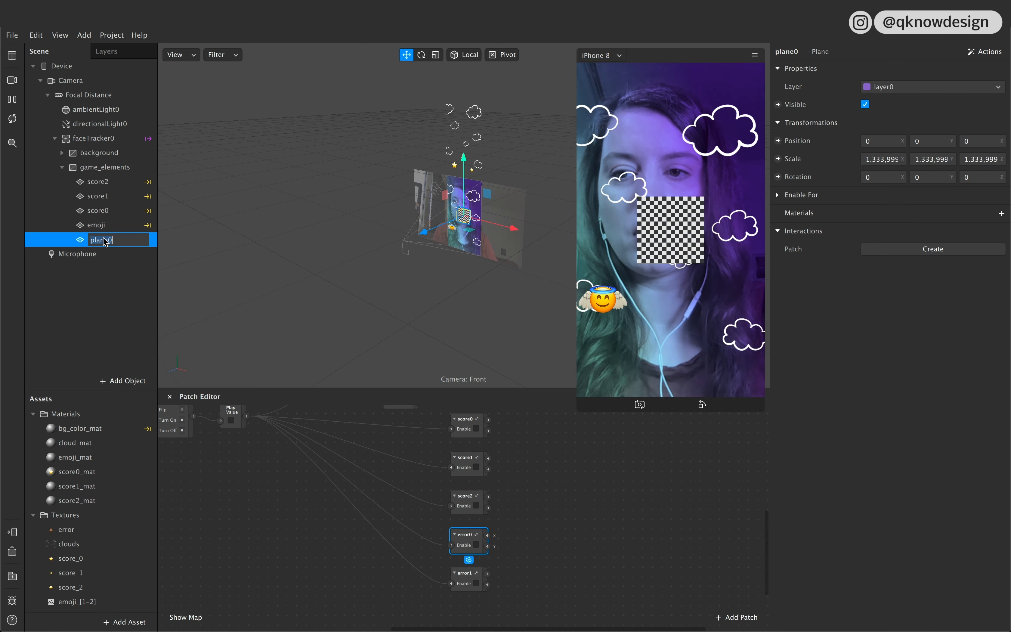
text(erro)
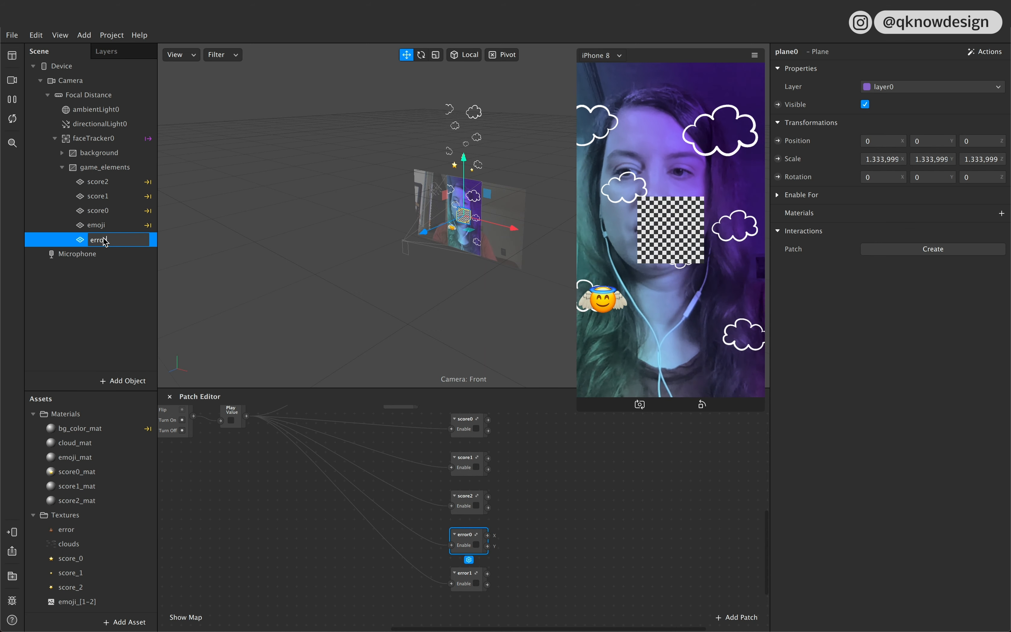
click(127, 323)
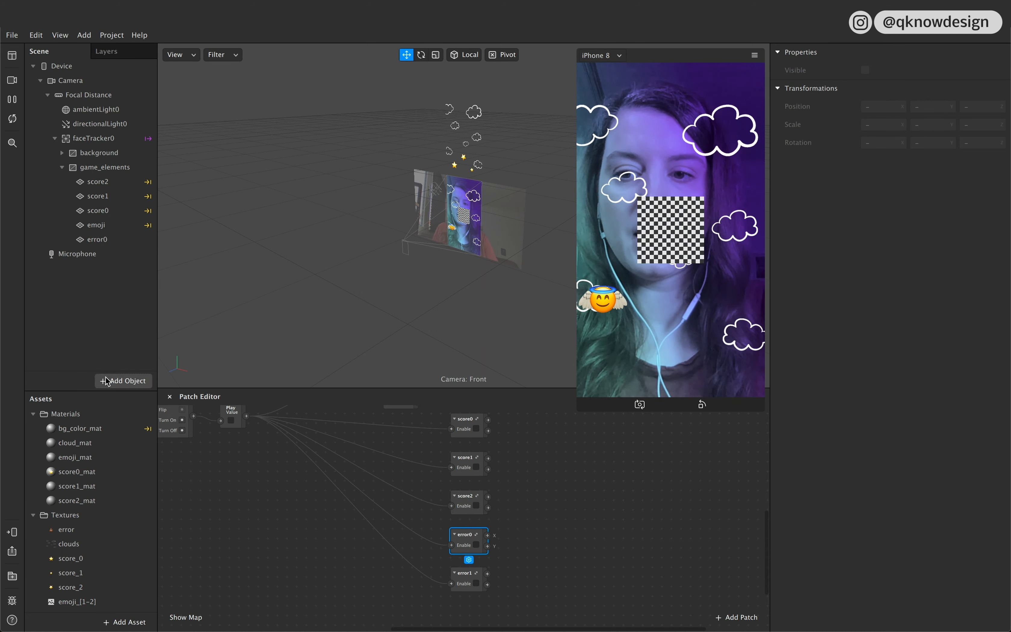
Step: Add another plane, move it into the game_elements canvas above score2 and name it error1
click(109, 378)
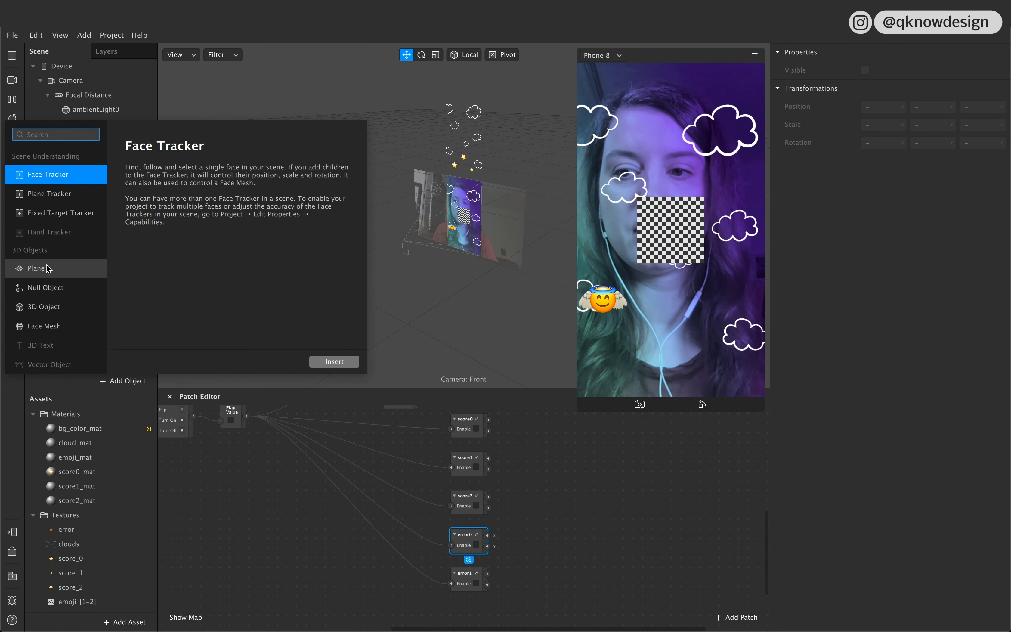
click(84, 267)
drag(89, 253, 96, 172)
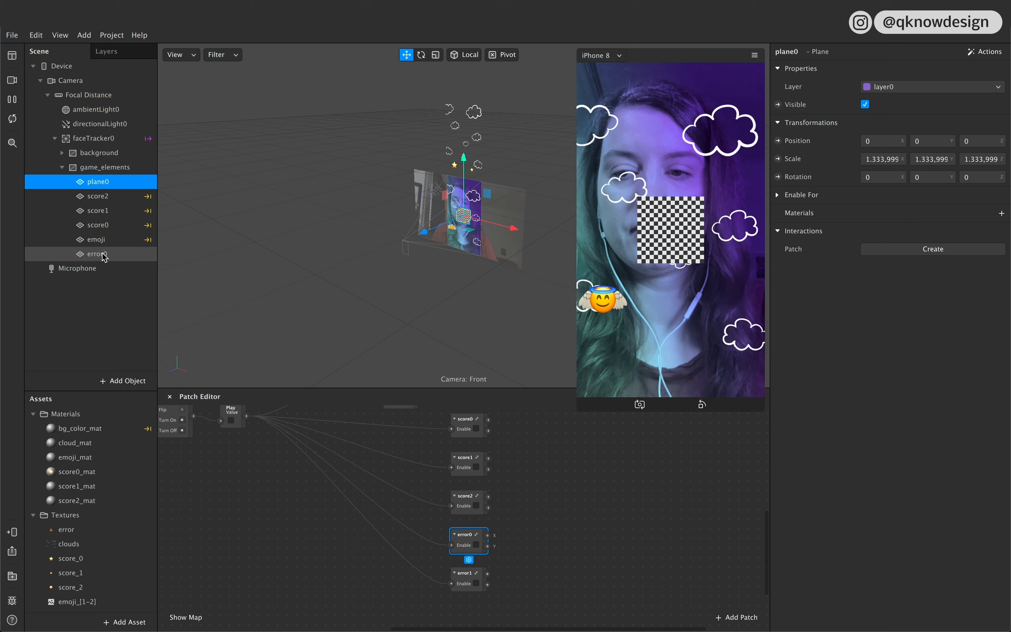
double_click(105, 183)
text(err)
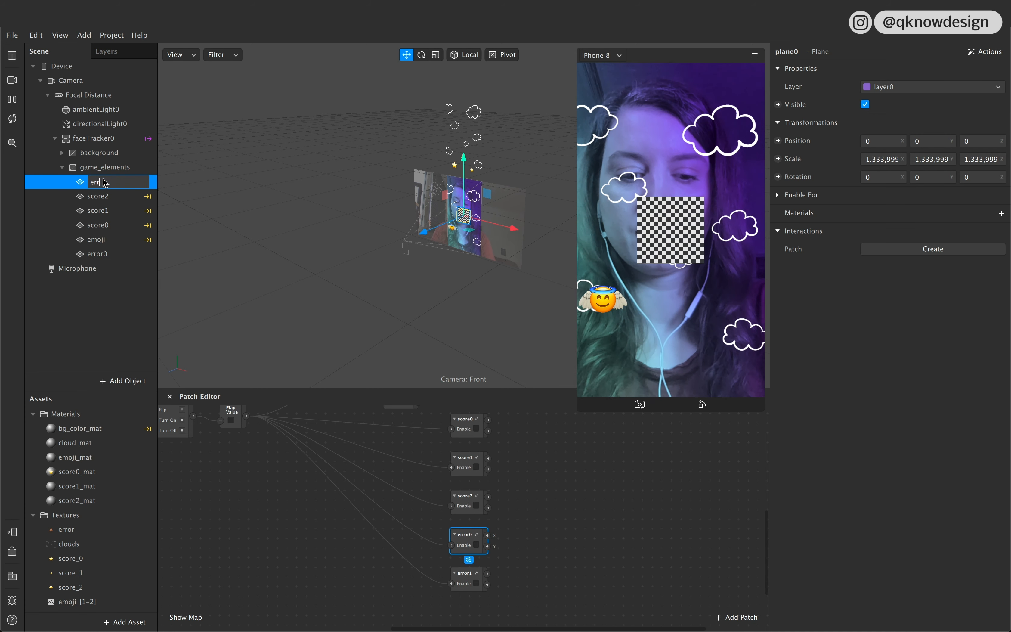
text(or1)
click(121, 255)
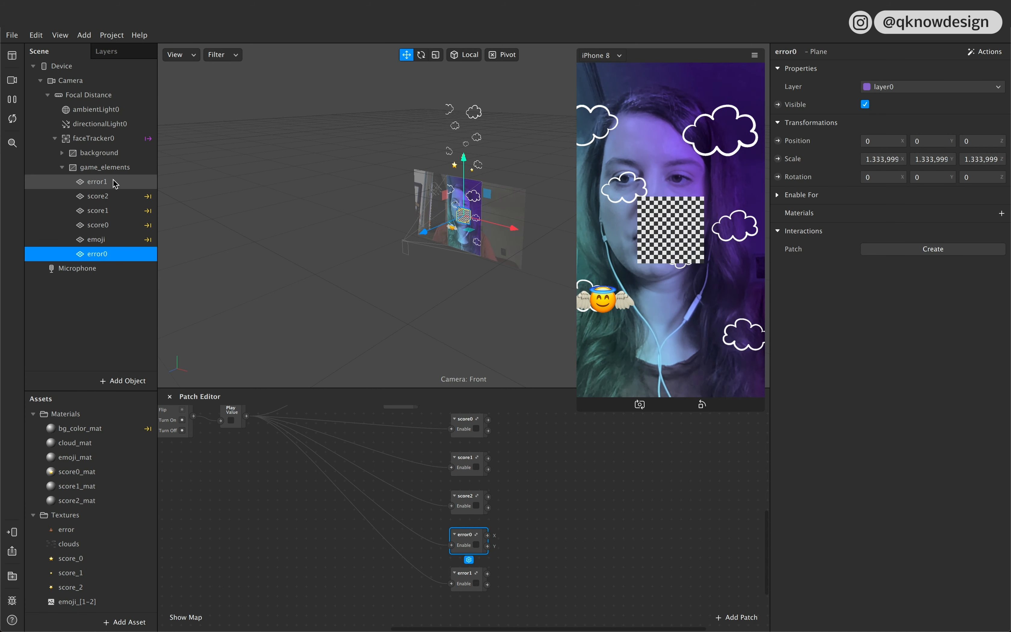
Step: Create a new material for the error1 plane and rename it error_mat
click(115, 185)
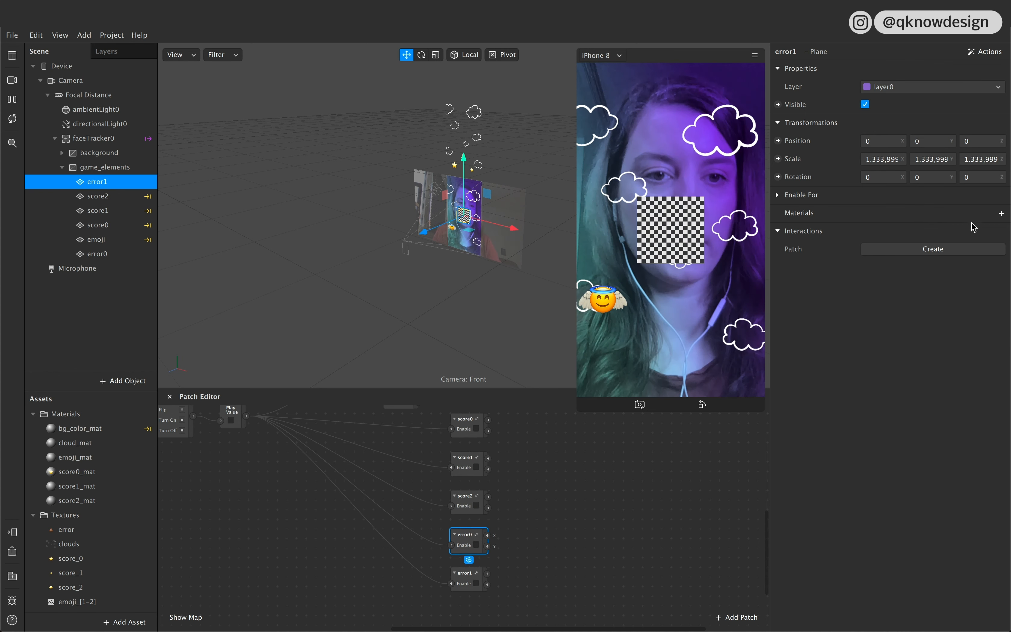
click(1002, 214)
click(955, 338)
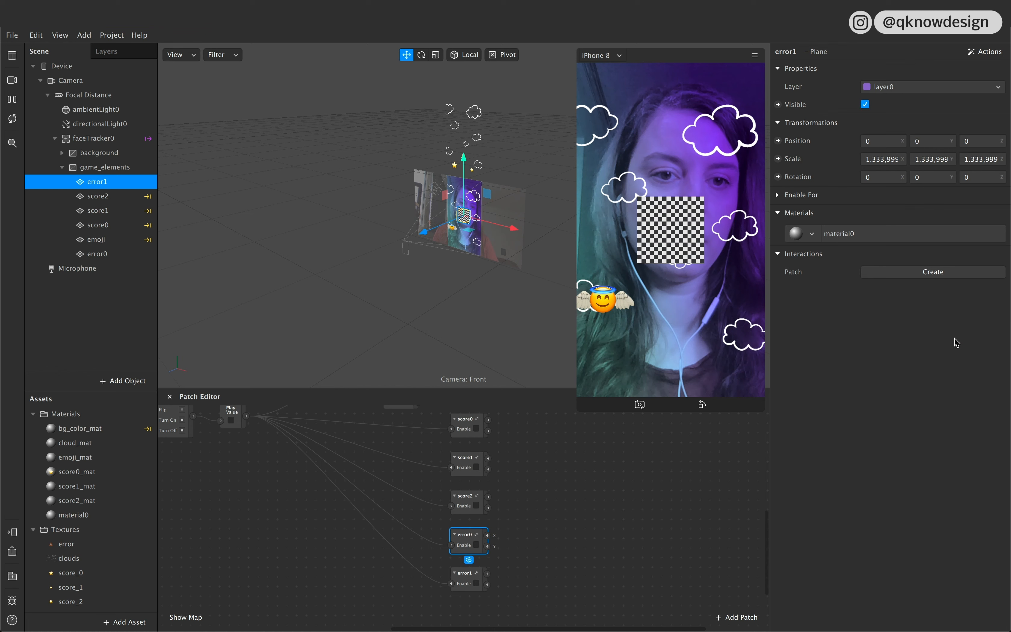
double_click(78, 517)
text(error_mat)
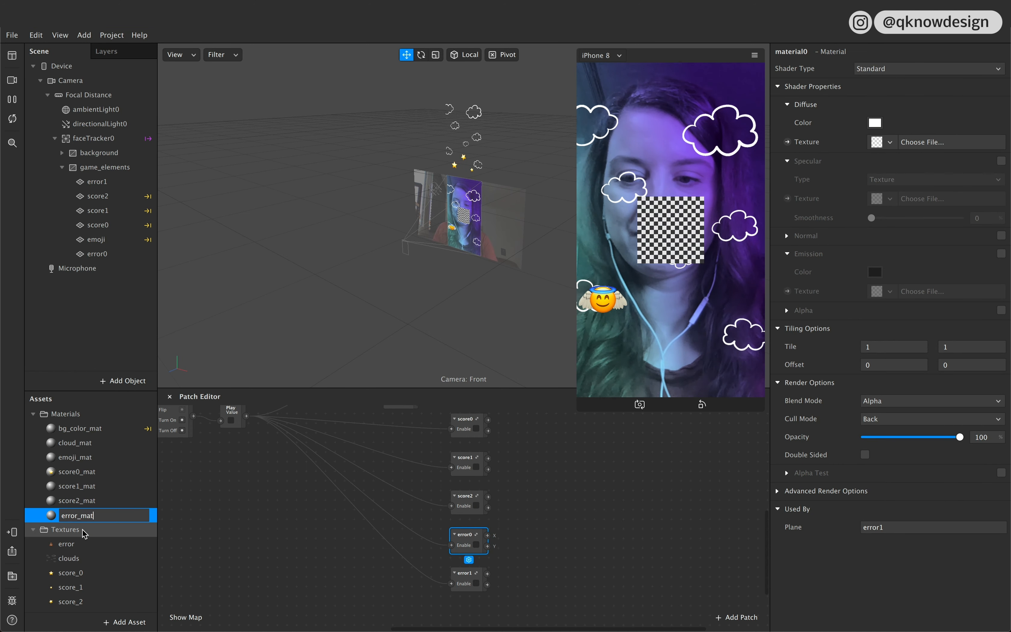
Step: Set the error_mat material's shader type to Flat and its diffuse texture to error
click(242, 565)
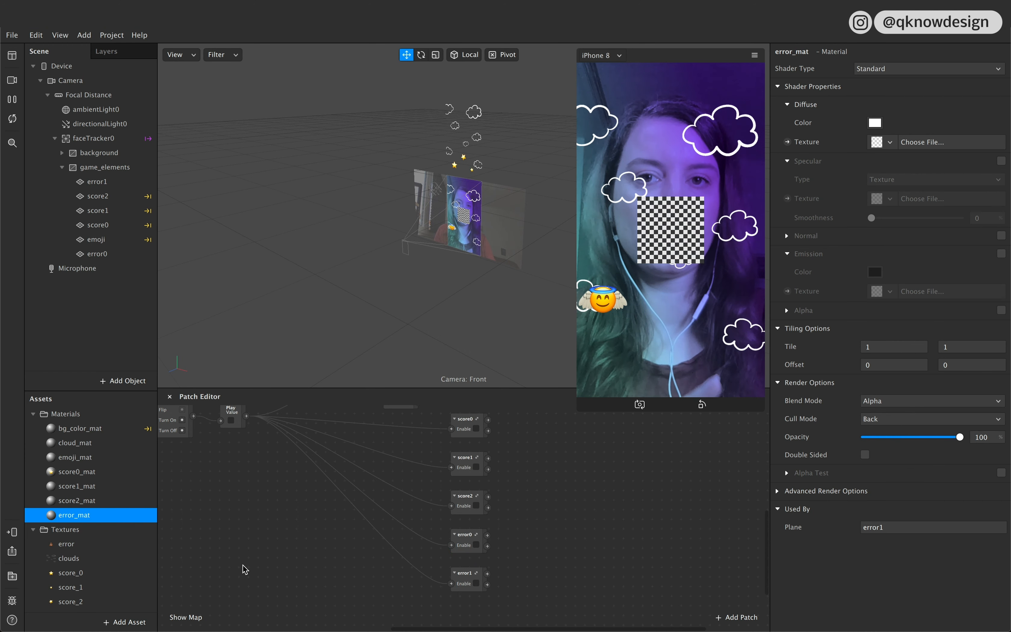
click(110, 256)
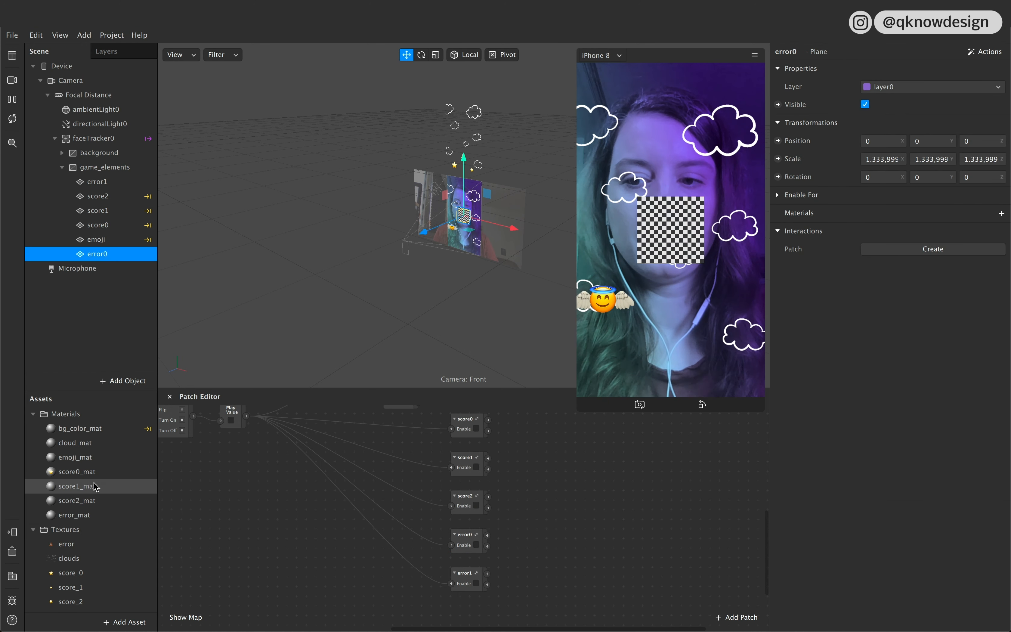
double_click(85, 515)
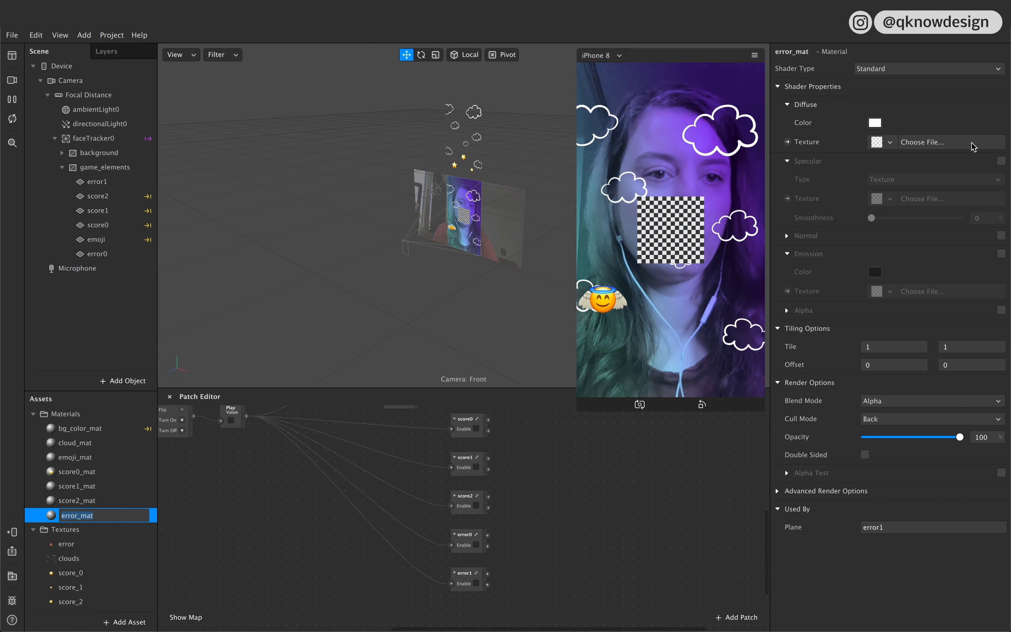
click(882, 69)
click(888, 72)
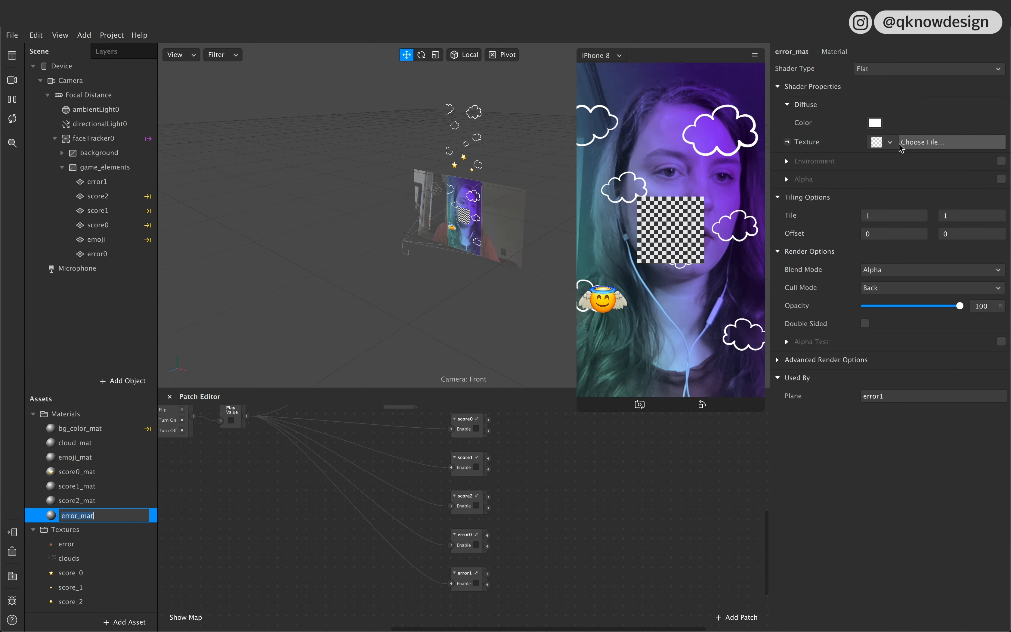
click(889, 142)
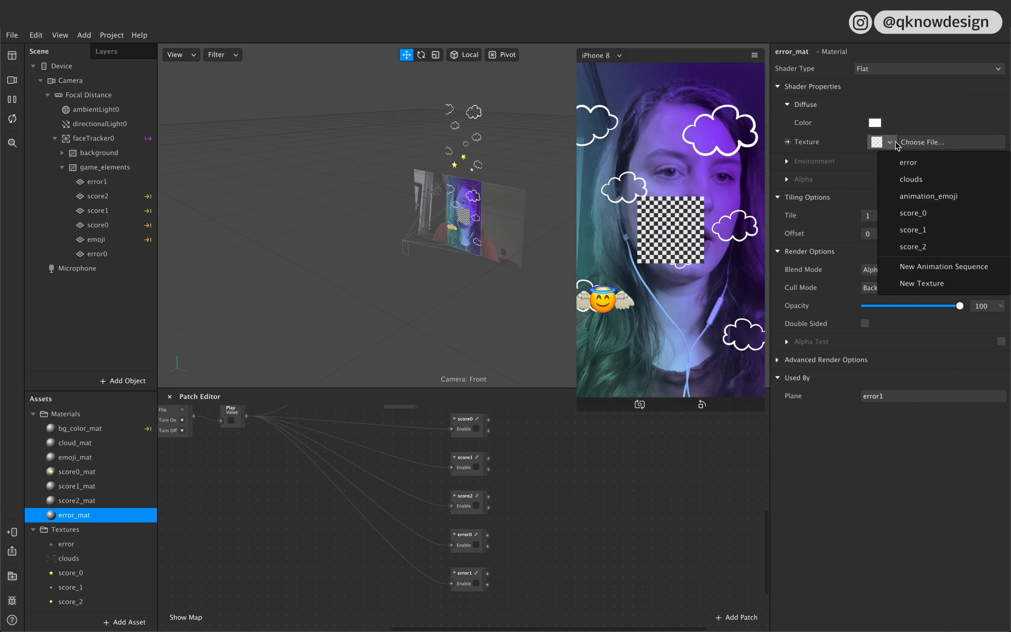
click(937, 164)
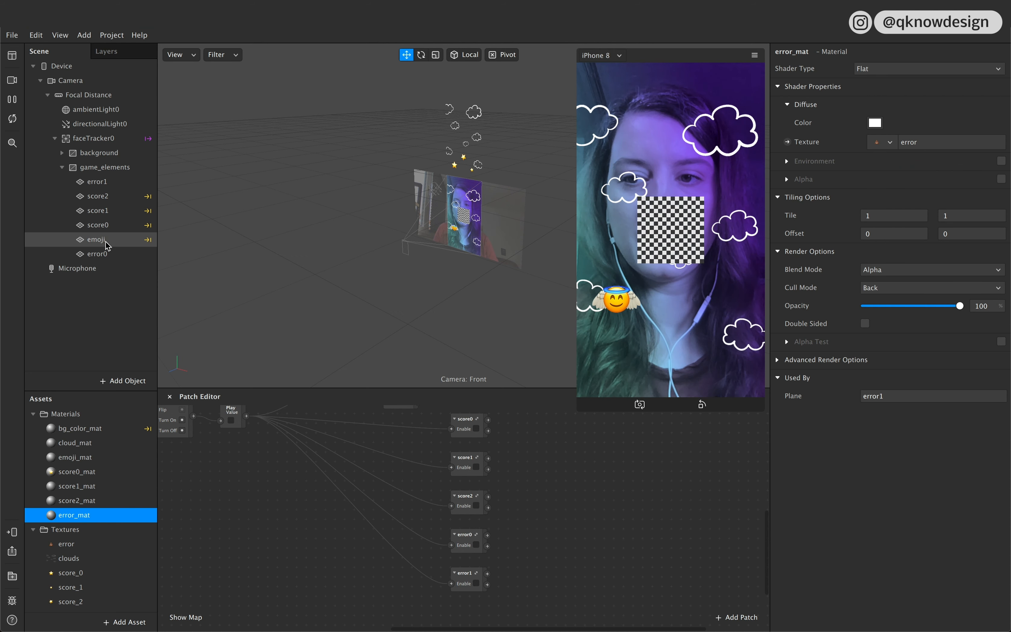
Step: Assign the existing error_mat material to the error0 plane
click(97, 254)
super+click(111, 187)
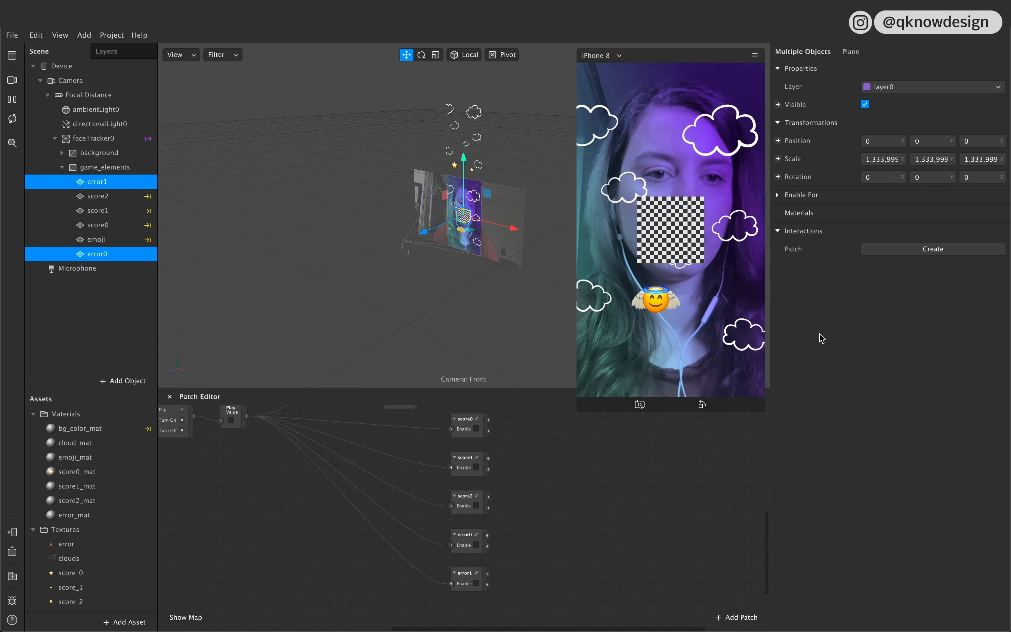
click(115, 303)
click(109, 184)
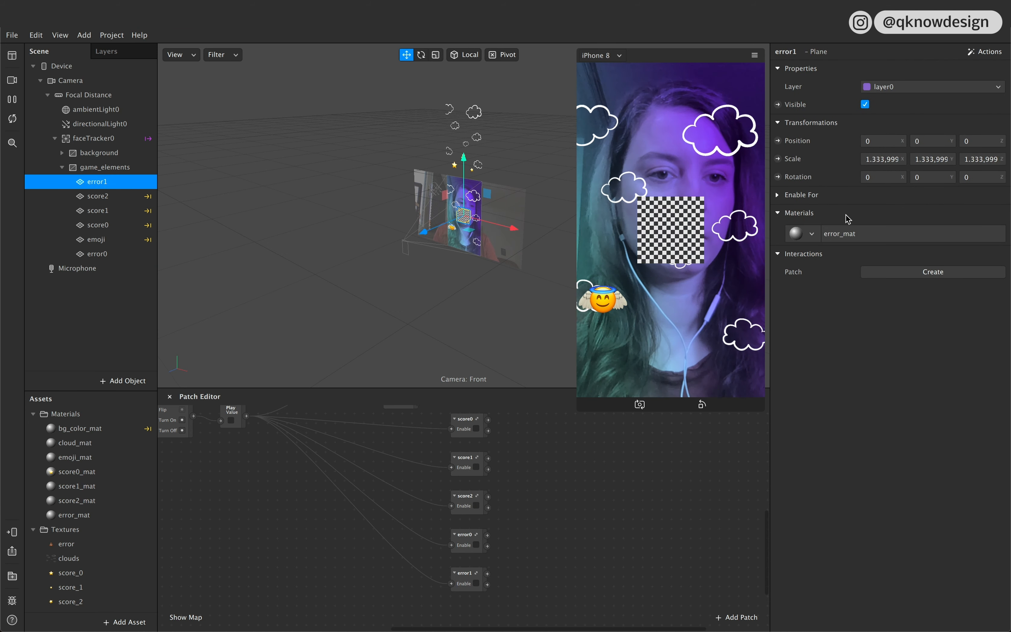
click(113, 252)
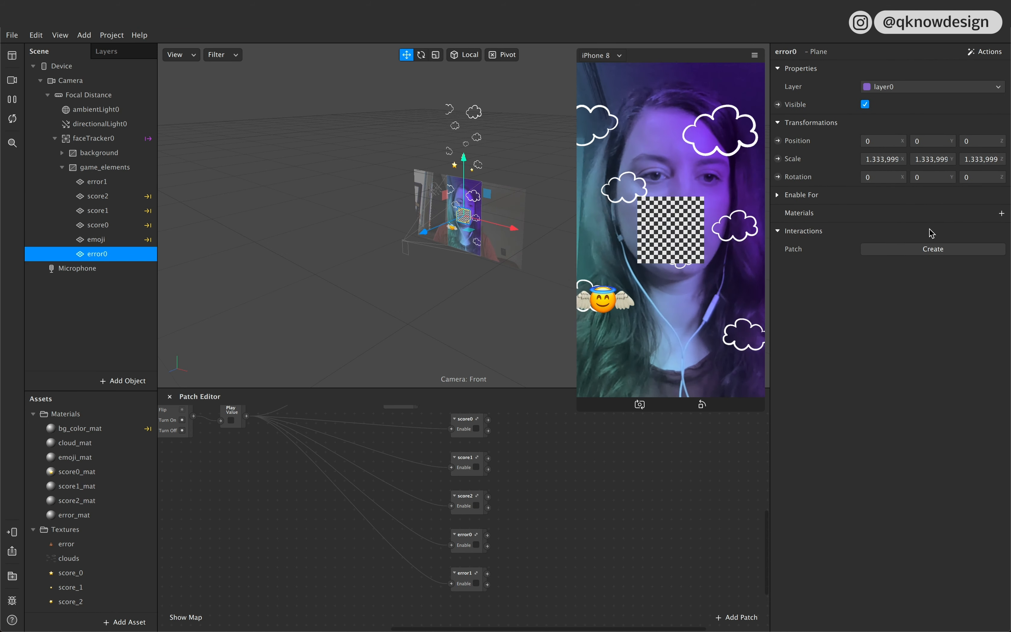
click(1002, 213)
click(950, 333)
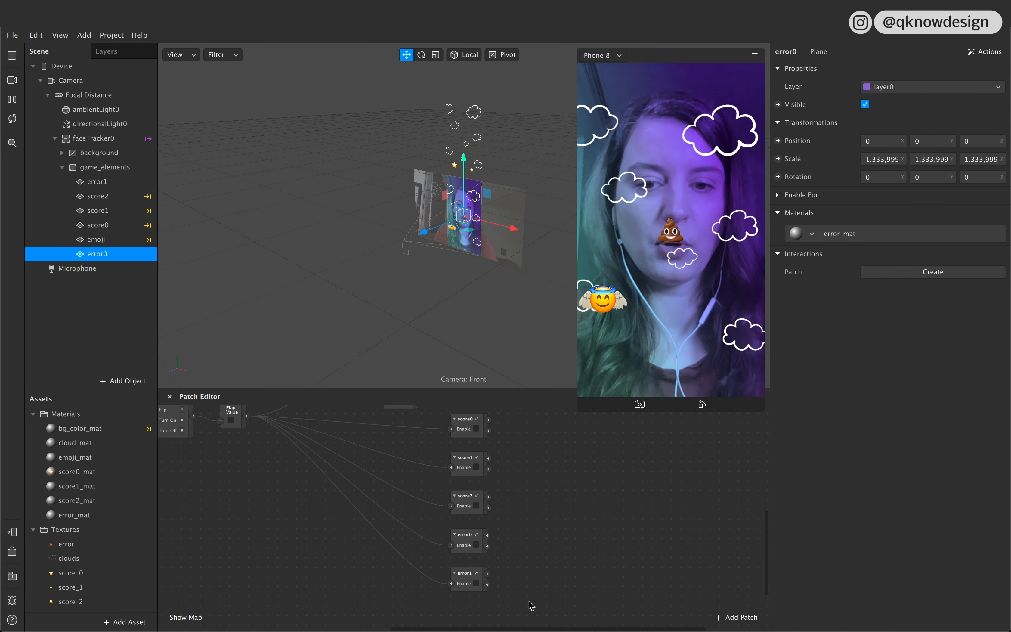
Step: Inside the error0 patch group, set the Transition's Start X to 0,00008 and End Y to 405,080, both positive
double_click(468, 543)
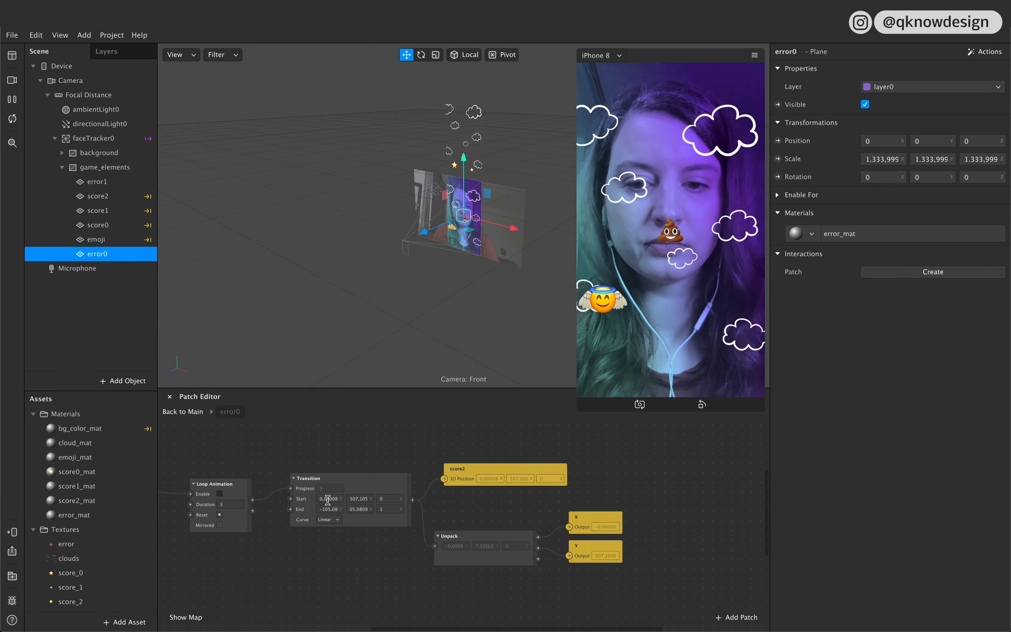
click(328, 499)
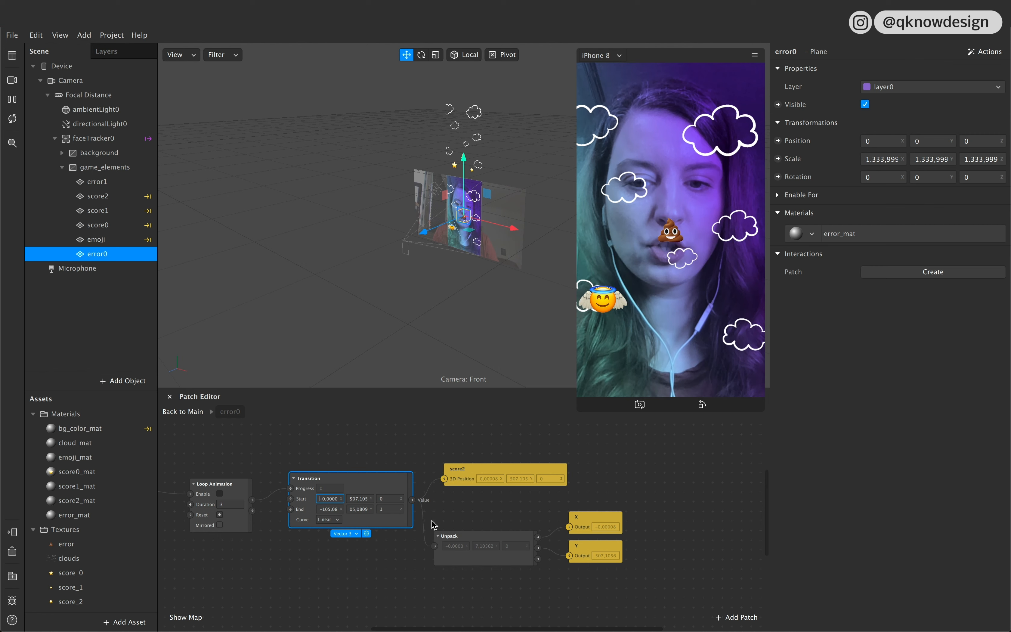
key(BackSpace)
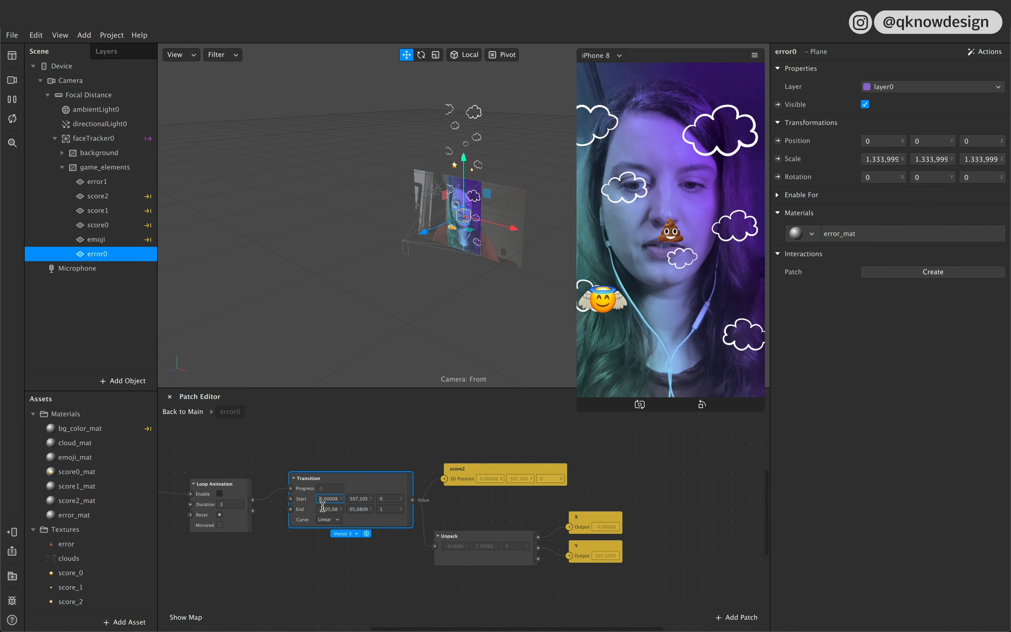
click(351, 498)
text(-)
click(375, 576)
click(354, 499)
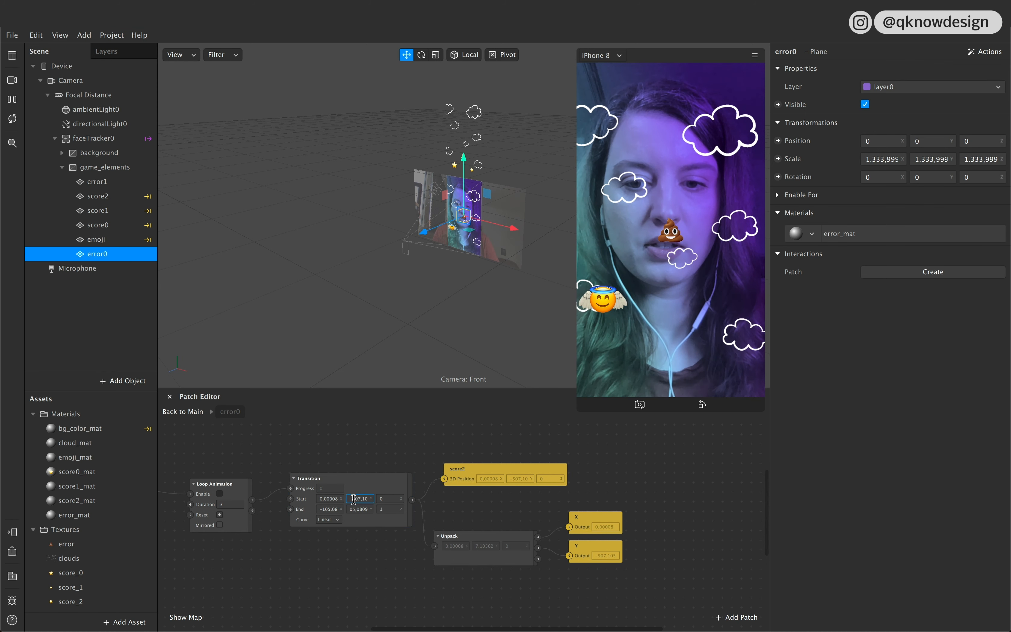
click(352, 509)
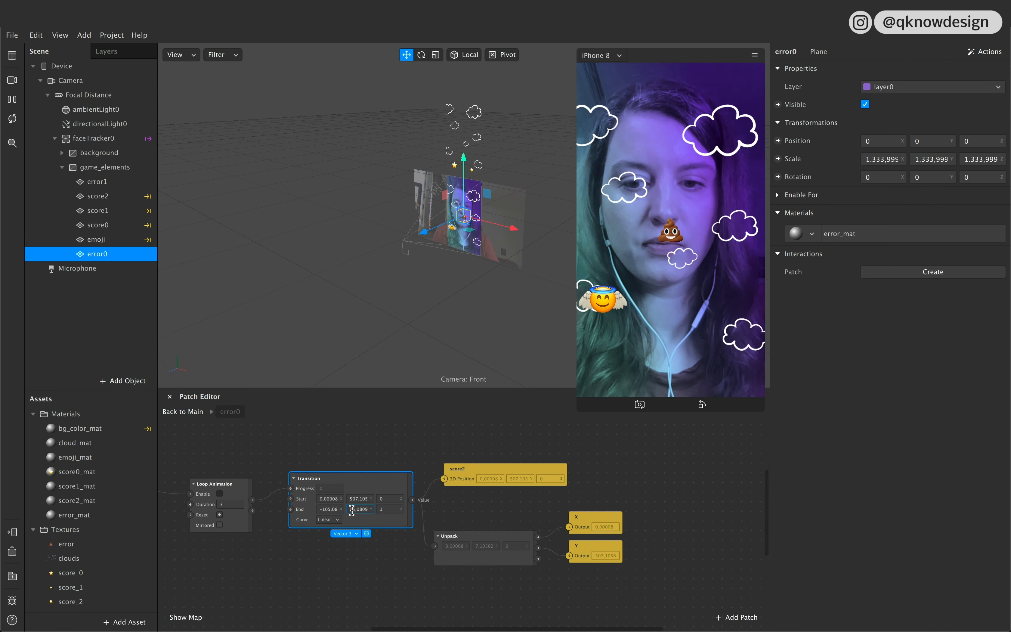
click(435, 573)
Step: Replace the score2 position patch in the error0 group with the error0 plane's position patch, fed by the Transition
click(505, 474)
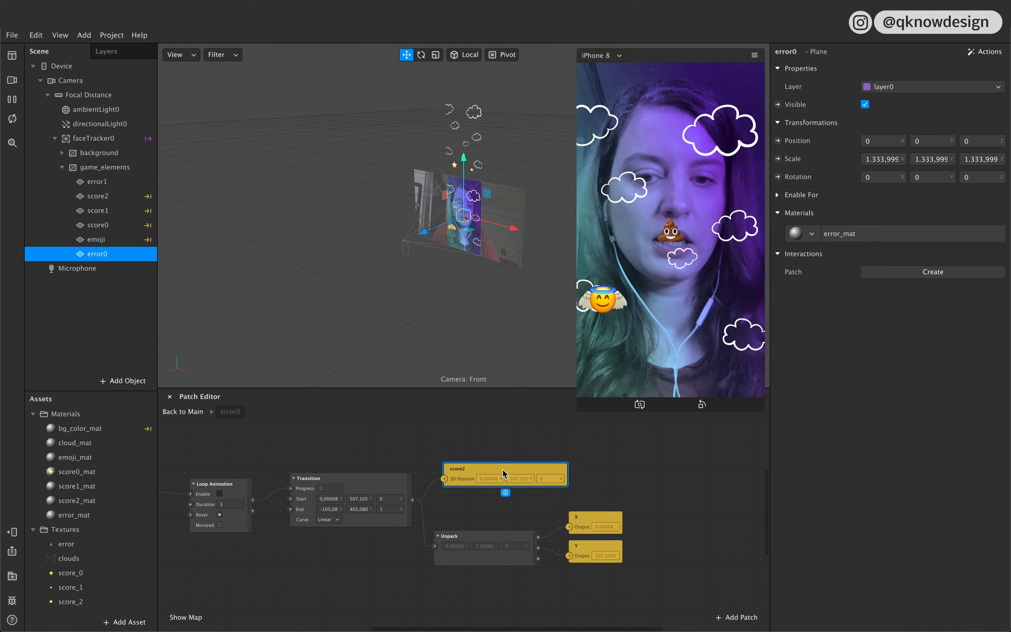
key(Delete)
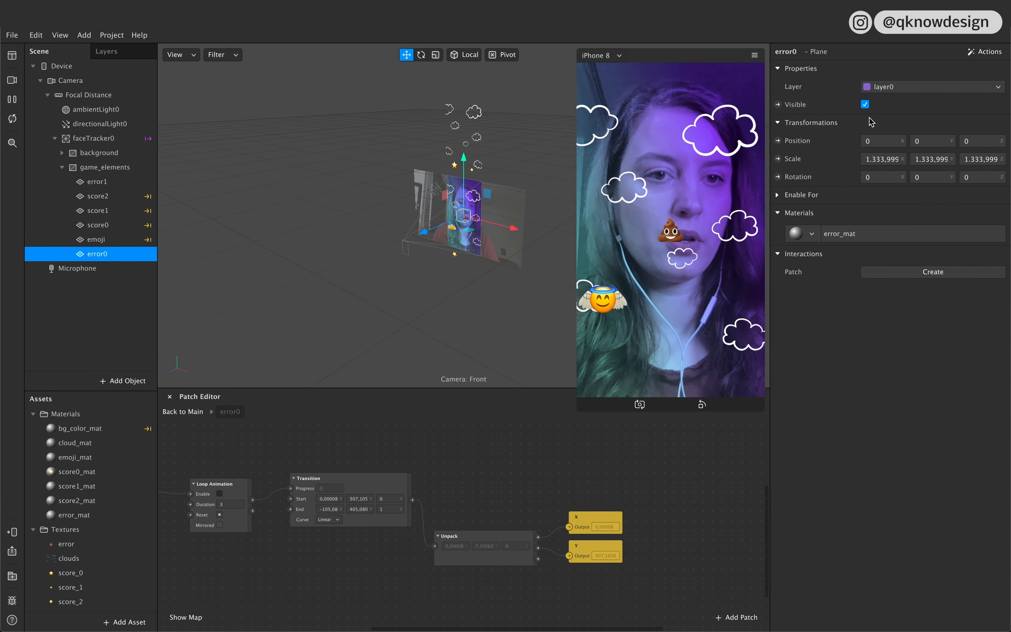
click(778, 141)
drag(513, 554, 506, 463)
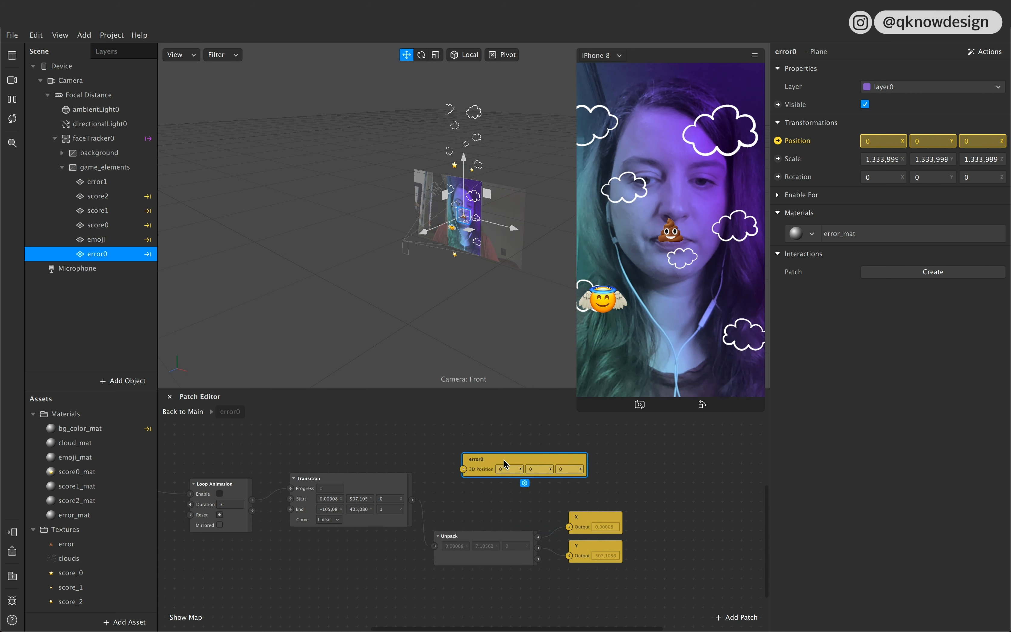
drag(412, 499, 464, 469)
Step: Set the duration of the error0 group's Loop Animation to 4
scroll(472, 476, left, 5)
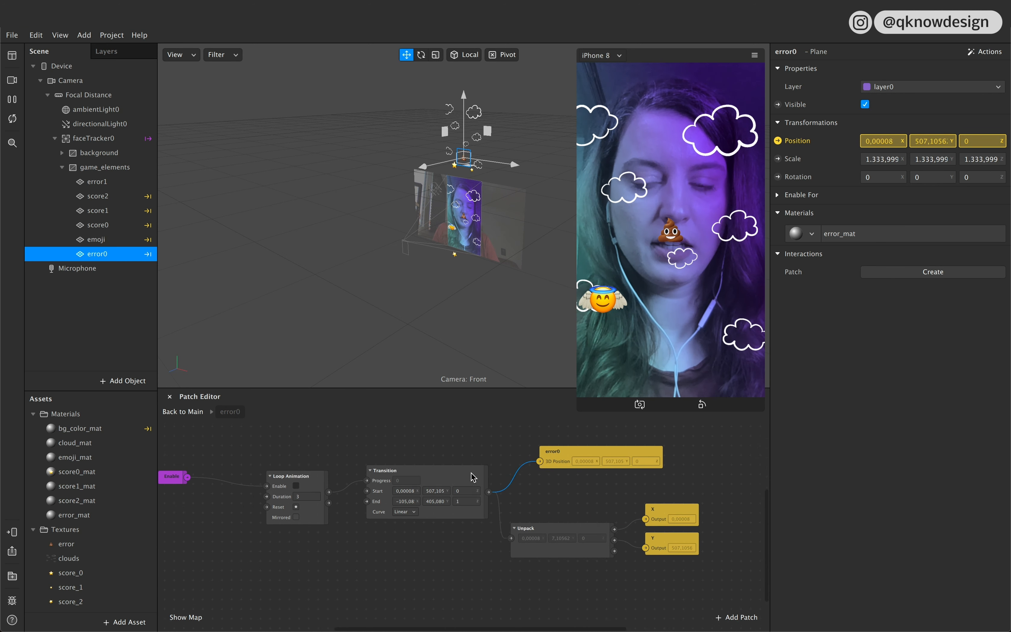
scroll(452, 481, left, 5)
click(349, 507)
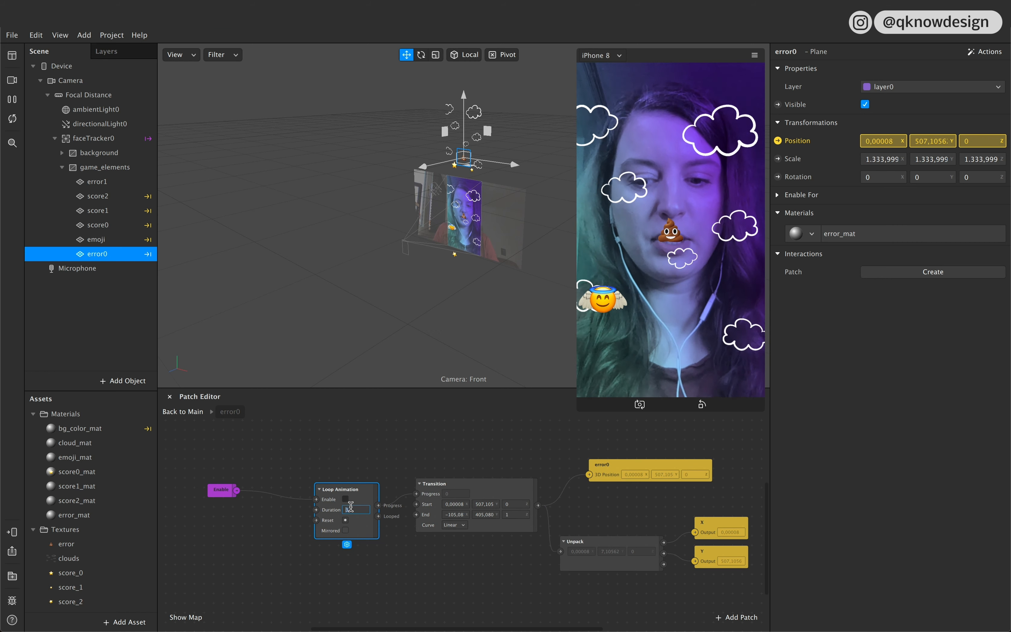
click(443, 610)
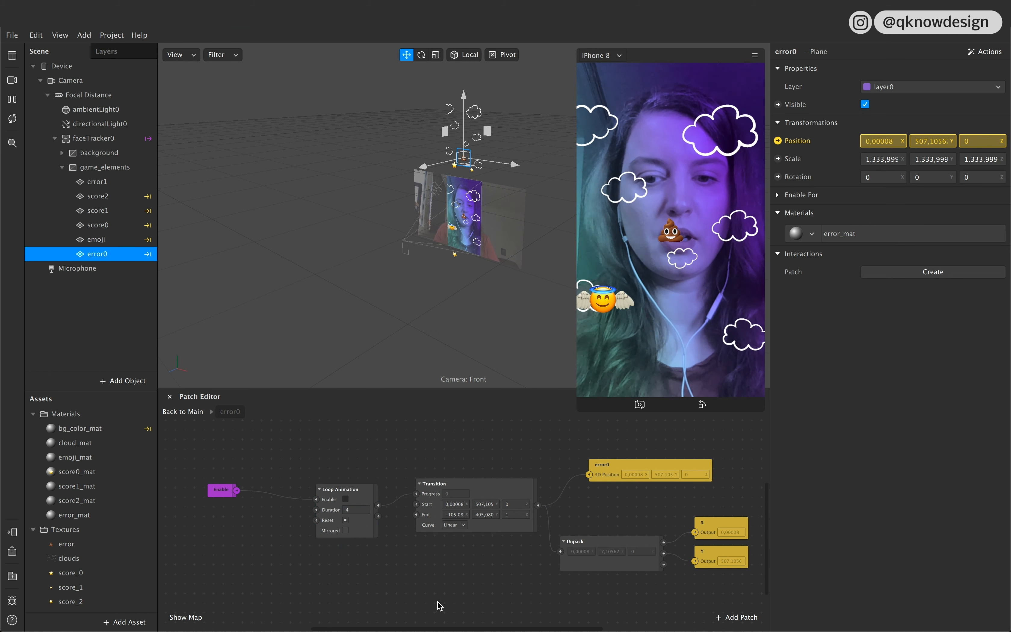
Step: In the error1 patch group, replace the score2 position patch with the error1 plane's position patch and connect the Transition to it
click(184, 412)
double_click(471, 579)
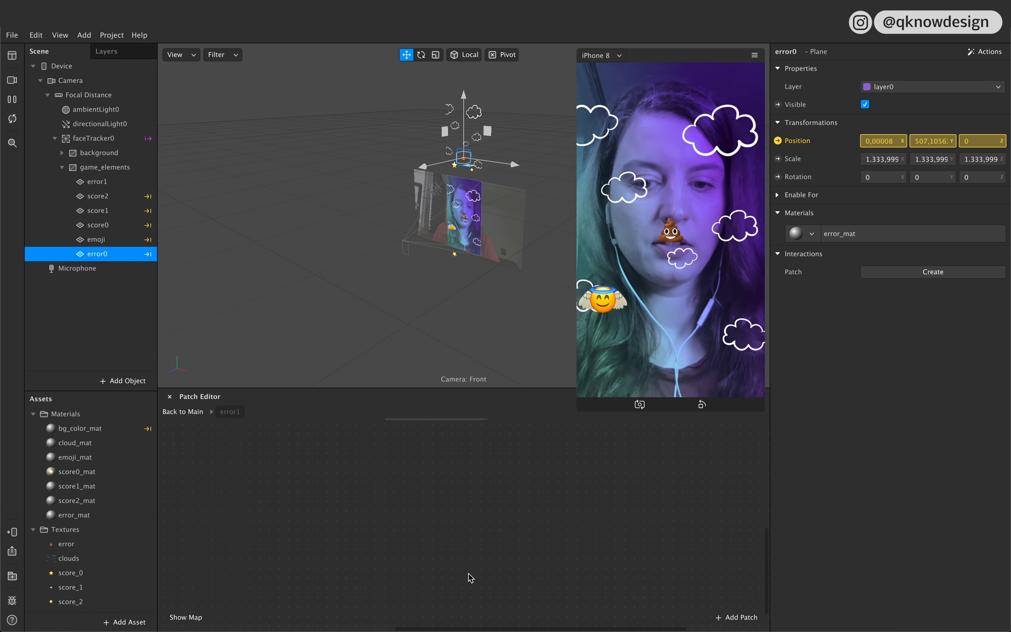
click(433, 479)
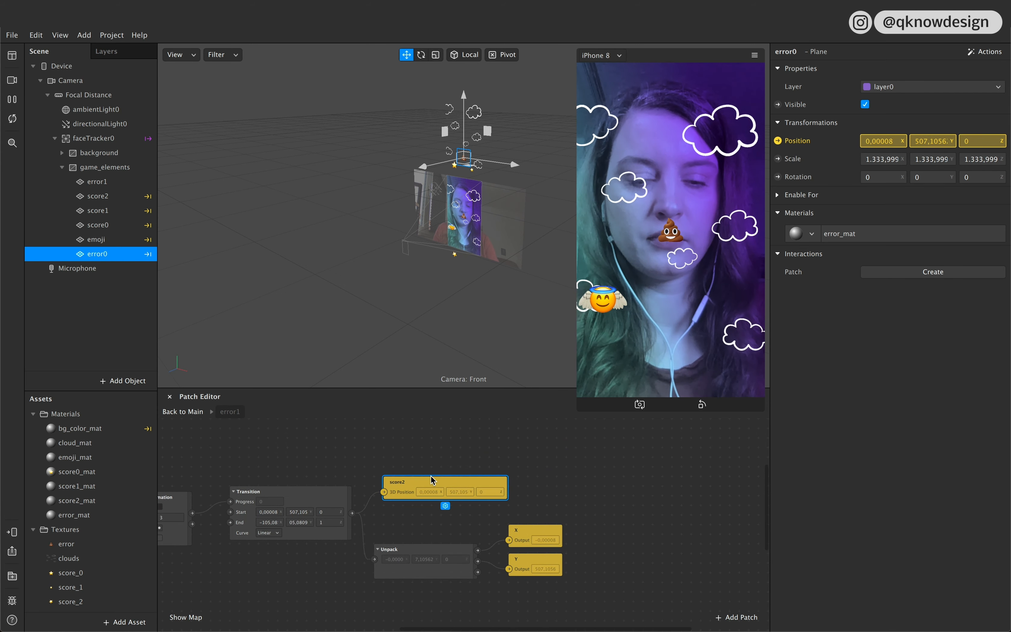
key(Delete)
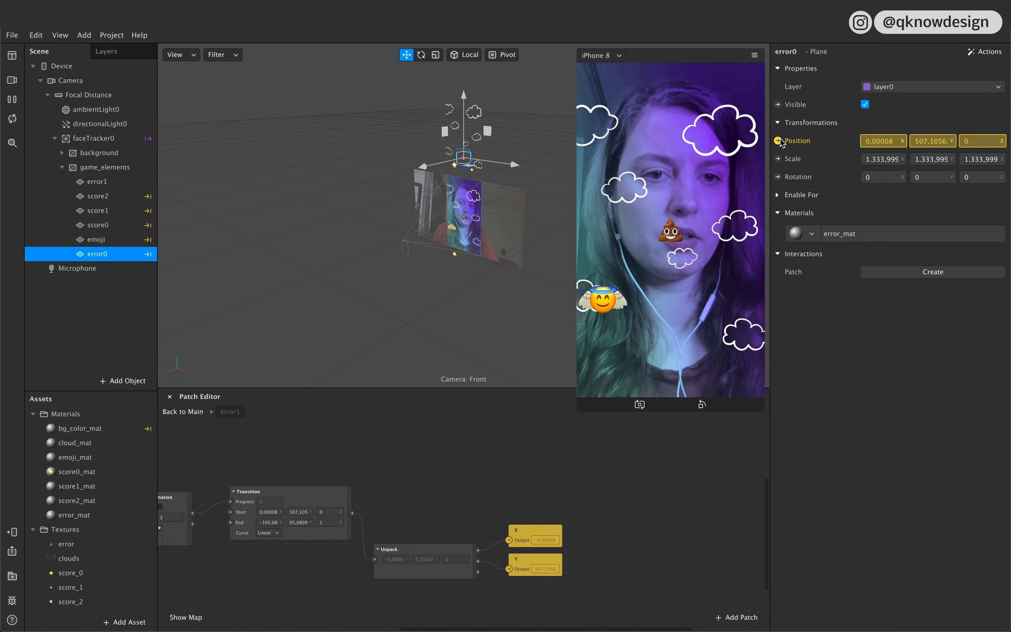
click(97, 182)
drag(778, 140, 415, 496)
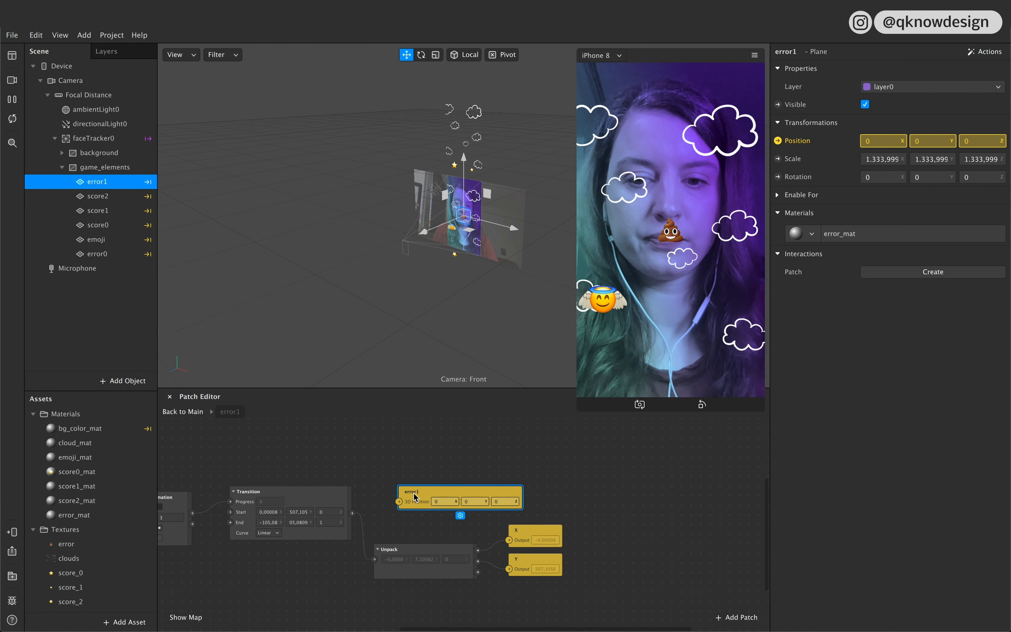
drag(352, 513, 422, 476)
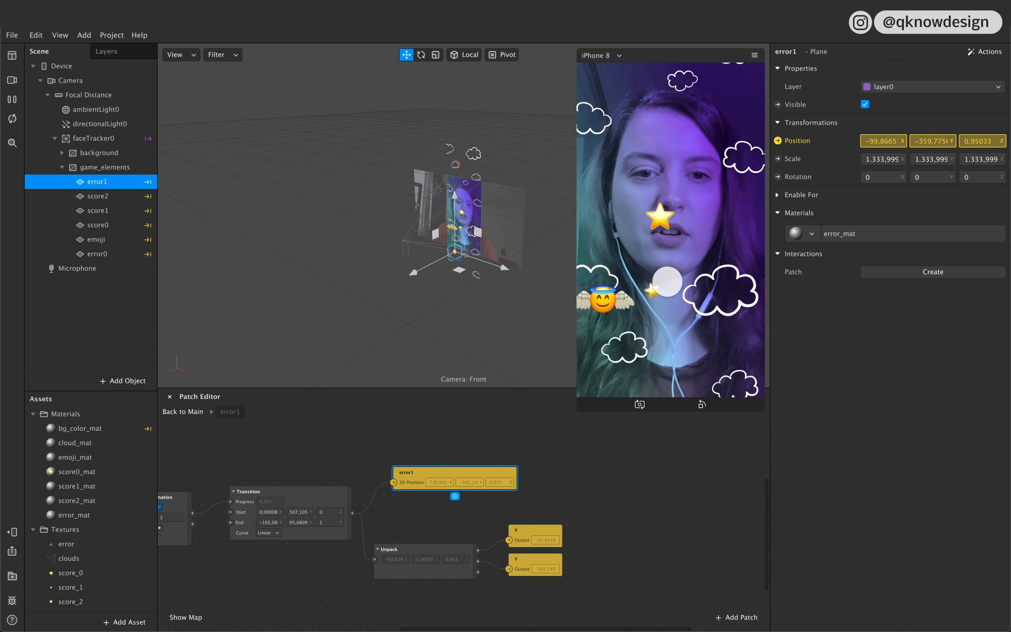
Step: Disable Use Depth Test in the advanced render options of error_mat
double_click(90, 517)
click(779, 360)
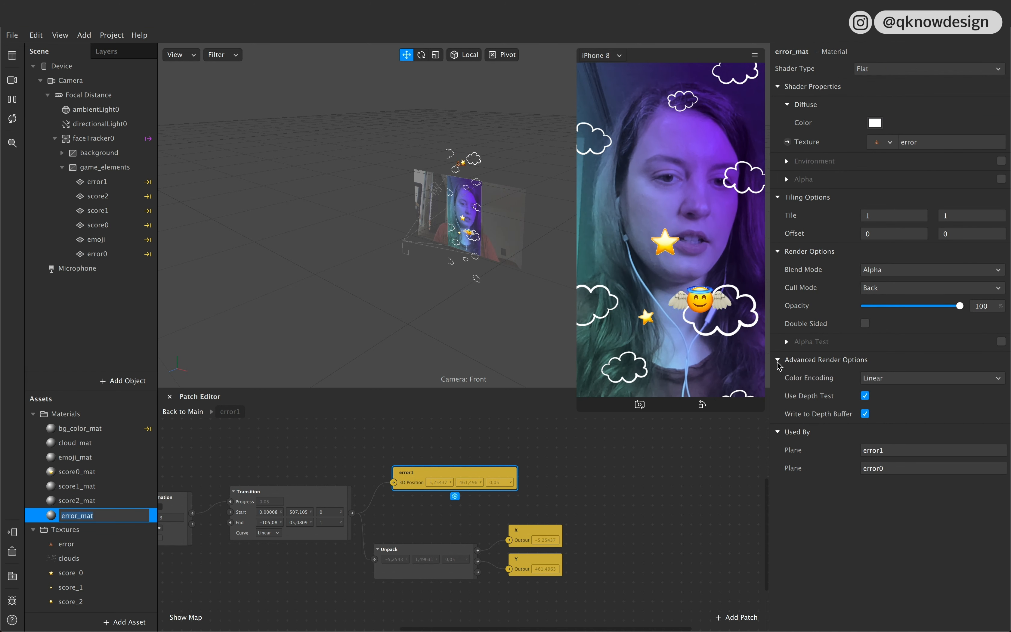
click(866, 396)
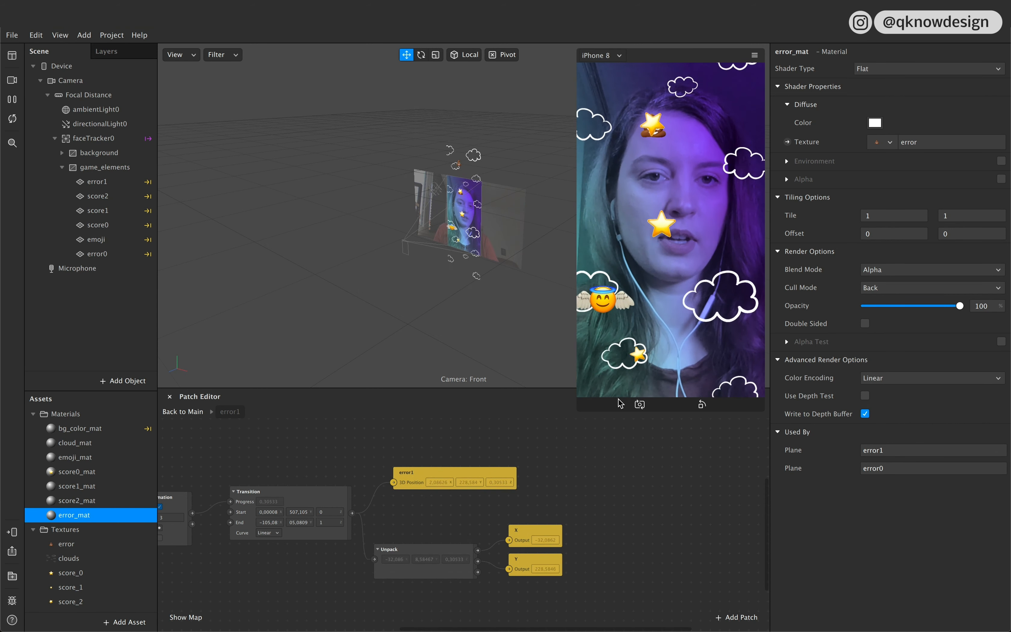
Step: Set the duration of the error1 group's Loop Animation to 4
scroll(416, 566, left, 5)
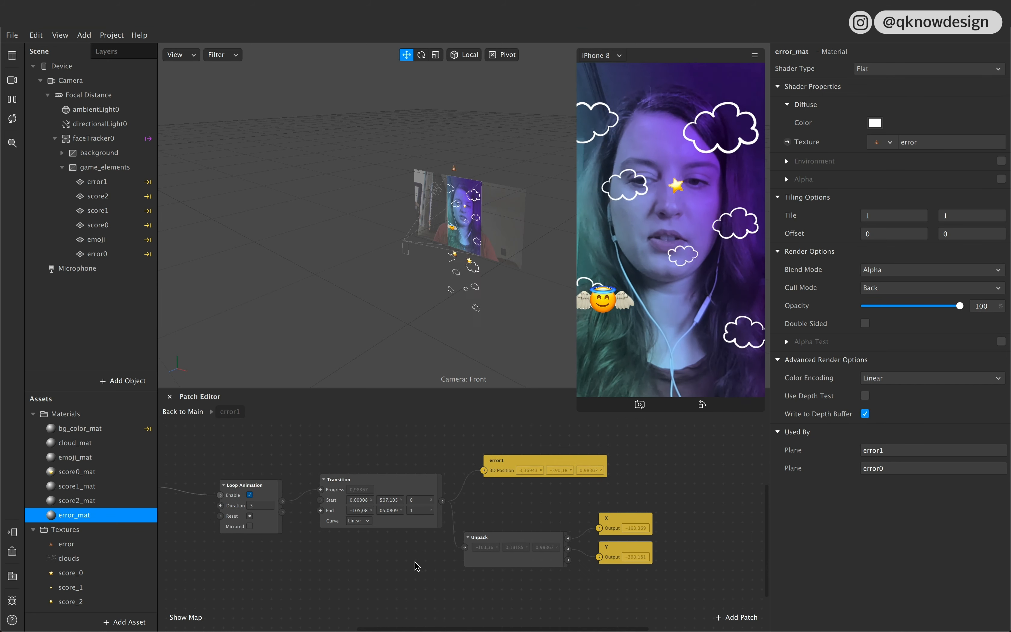
click(265, 505)
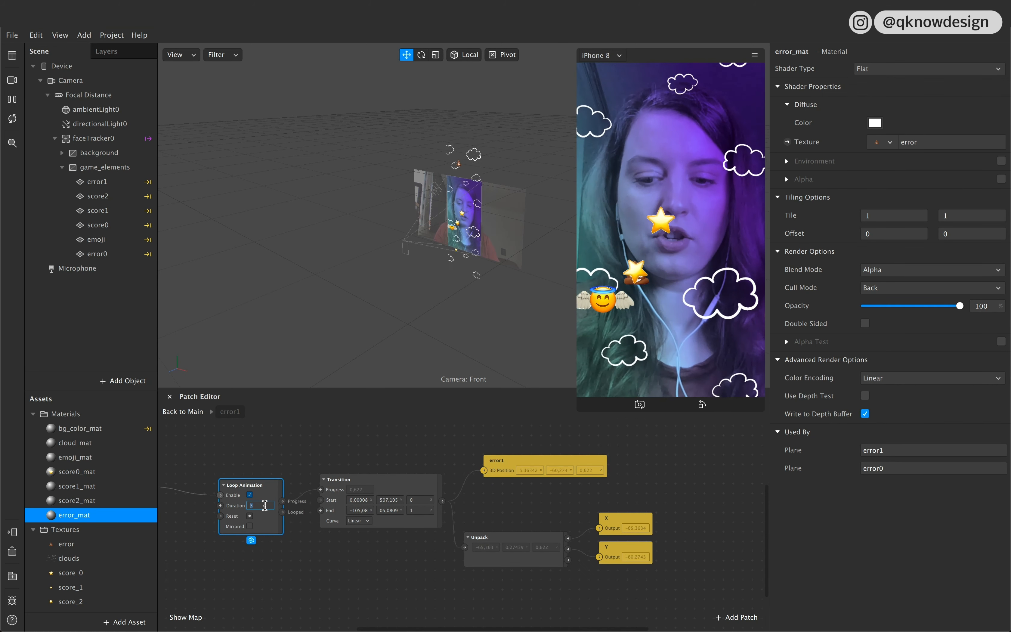
click(341, 570)
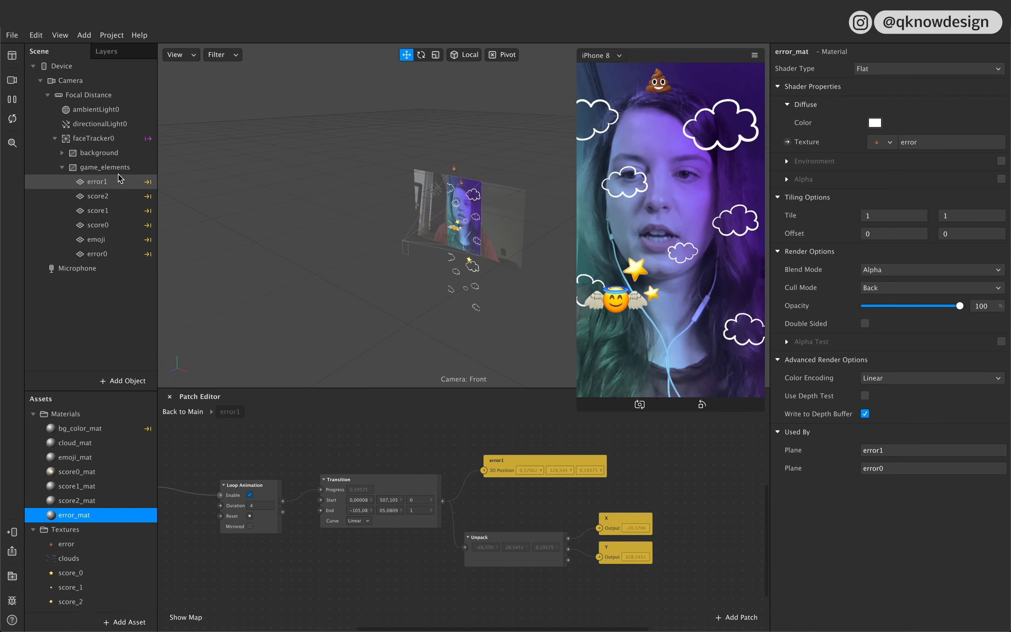
Step: In the error0 patch group, delete the error0 plane's position patch while the game is paused
click(114, 253)
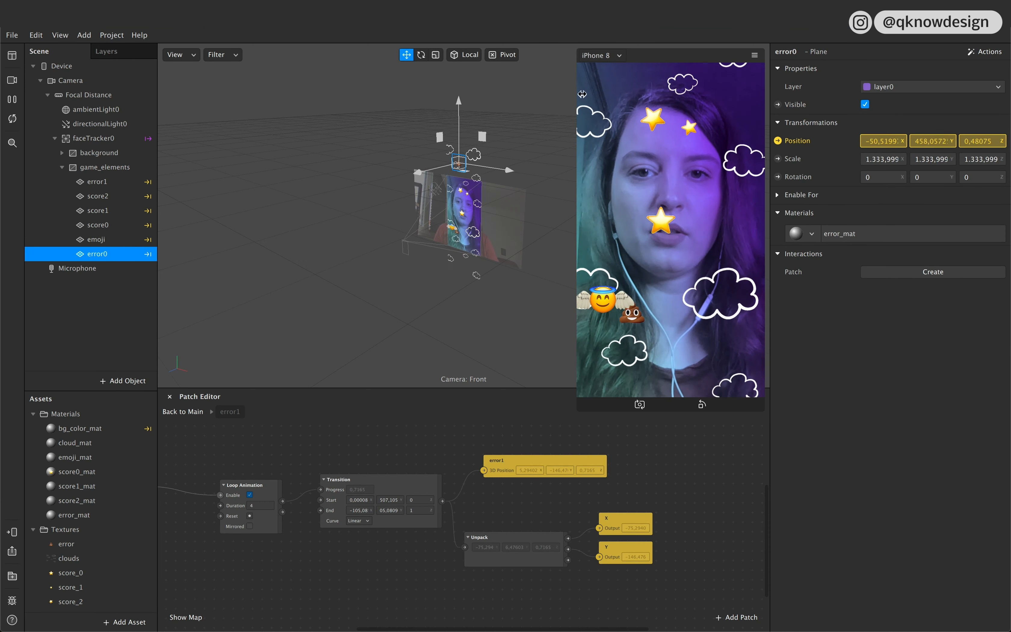
click(184, 411)
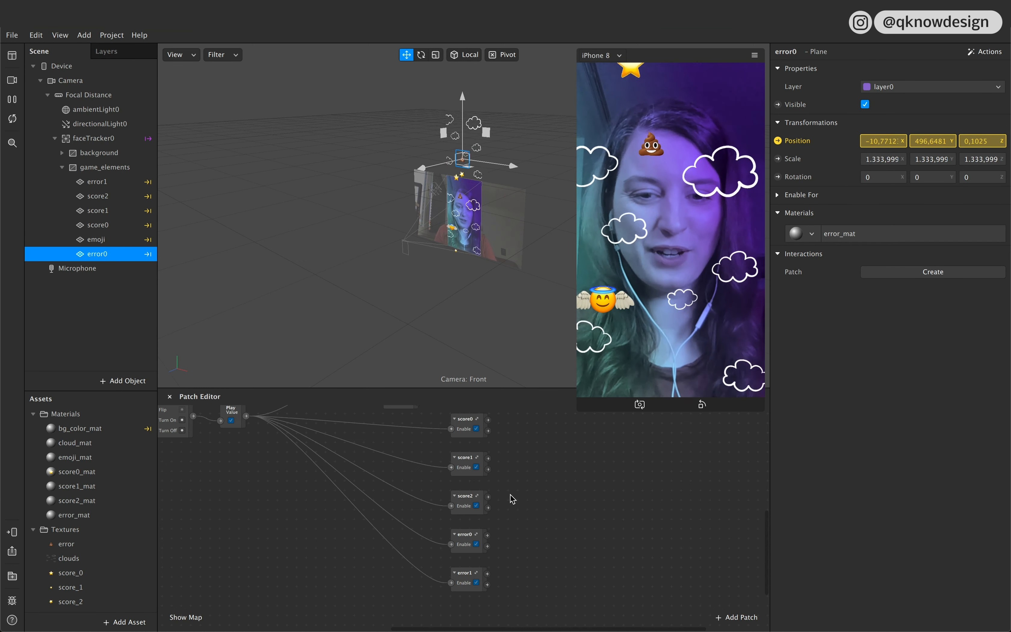
double_click(470, 539)
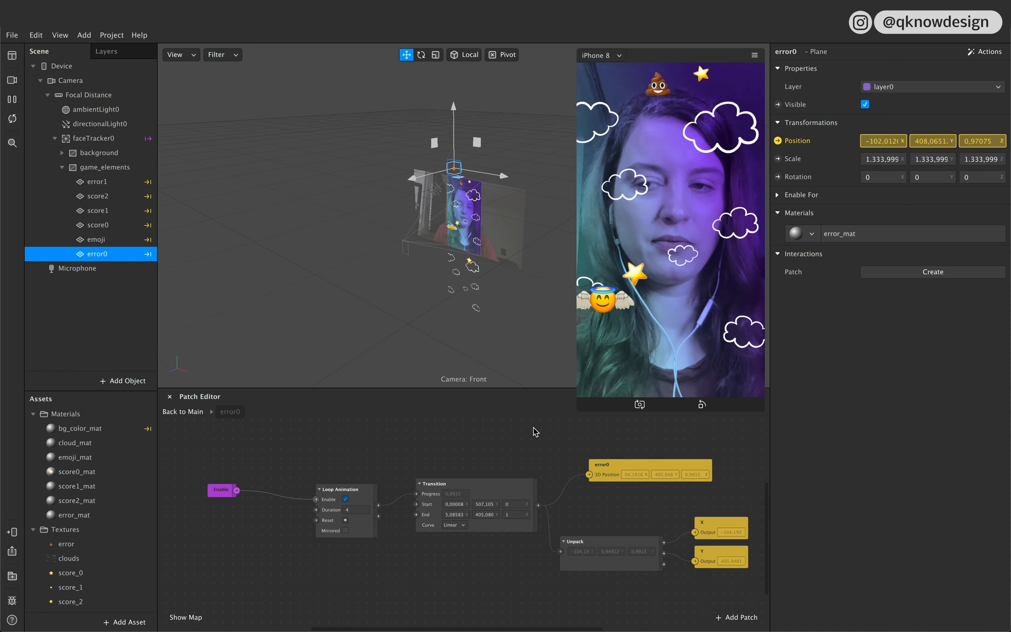
click(679, 307)
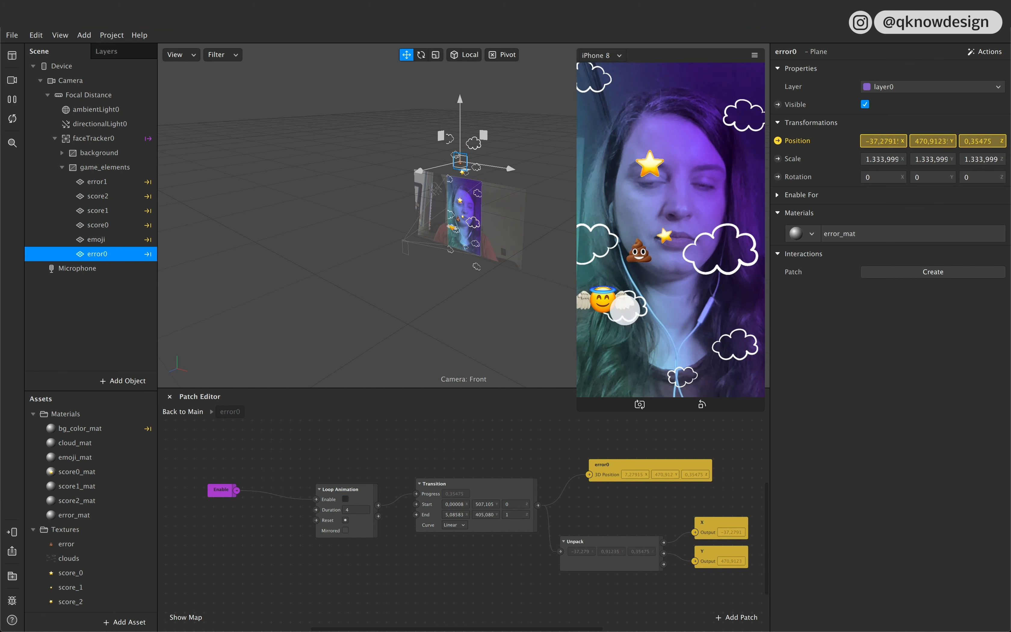
click(609, 473)
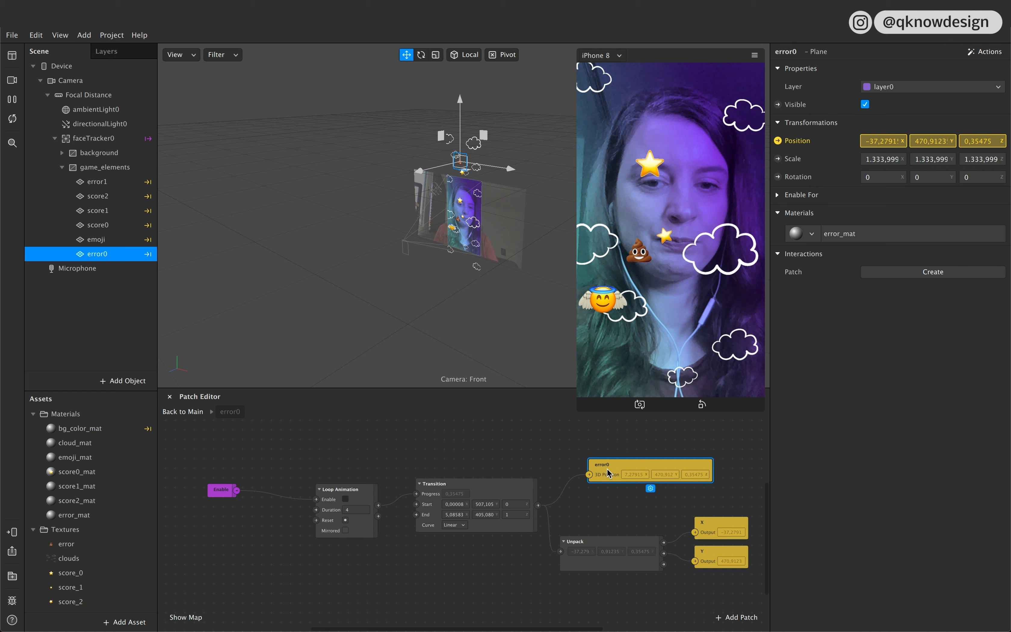
key(Delete)
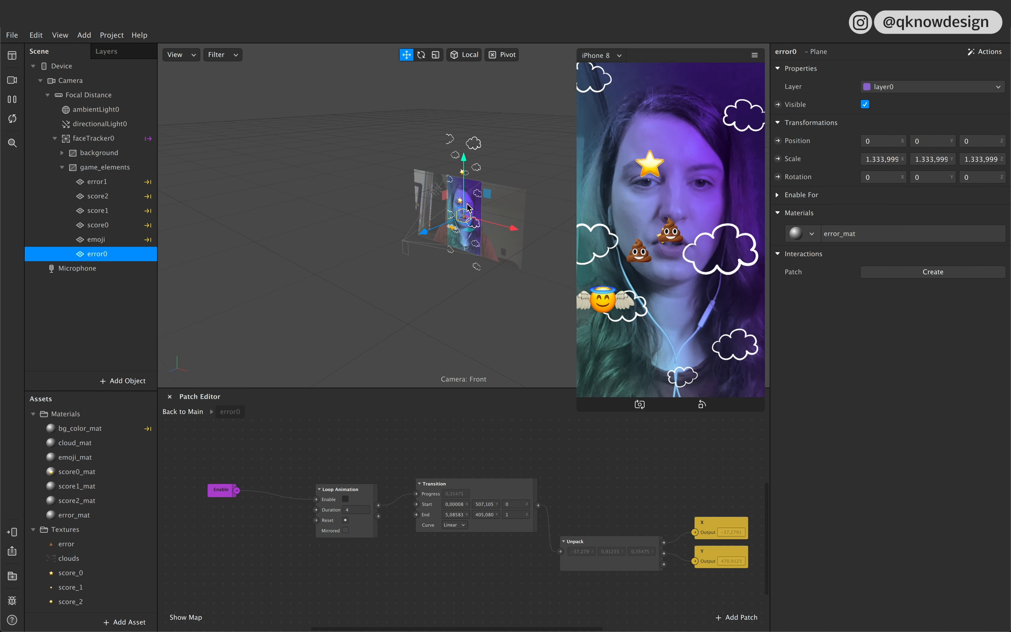
Step: Move the error0 plane to about X −142, Y 446 and set the Transition's Start X to its X position, −141,95154
drag(469, 207, 474, 173)
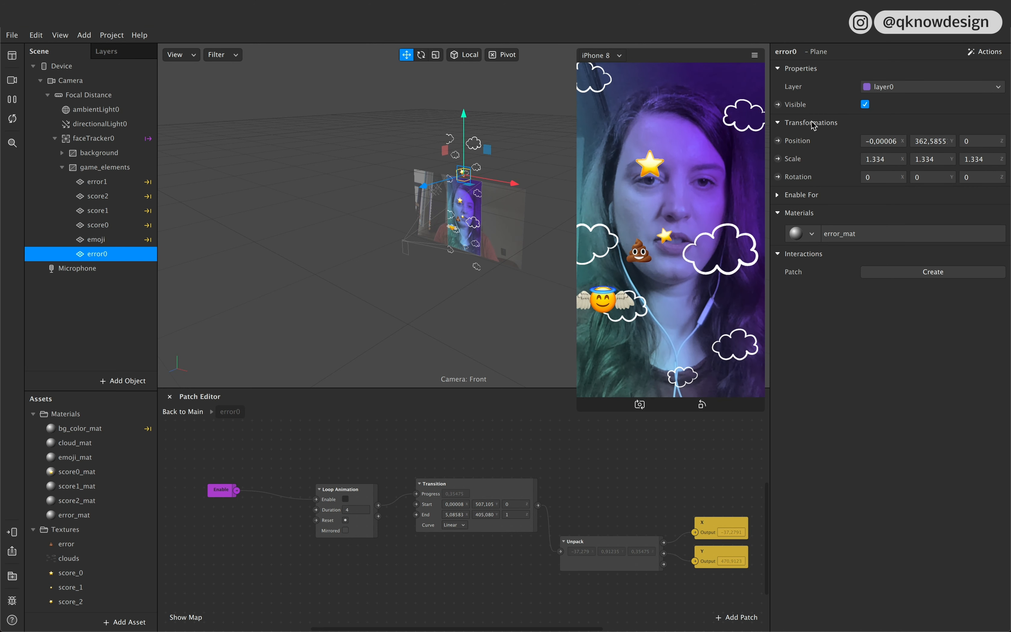
drag(491, 181, 450, 138)
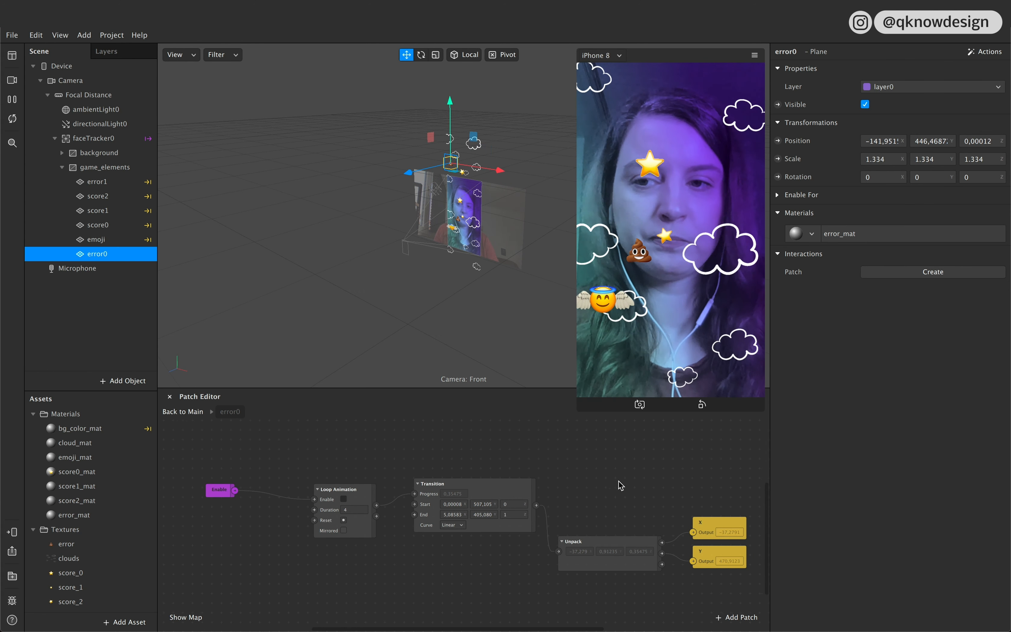
scroll(618, 481, right, 3)
scroll(580, 498, right, 3)
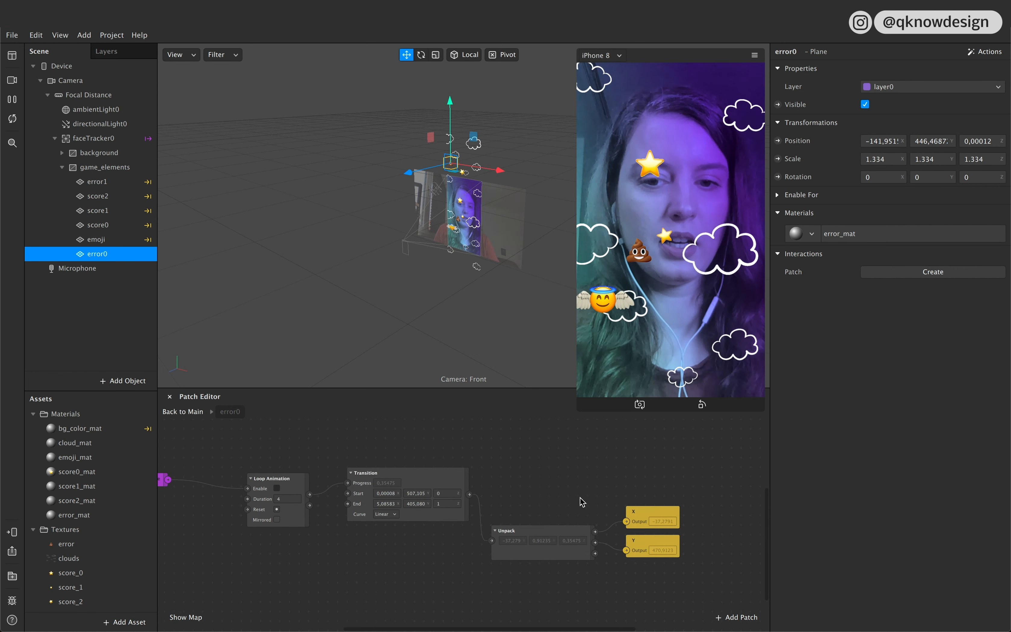
scroll(580, 498, right, 1)
click(869, 142)
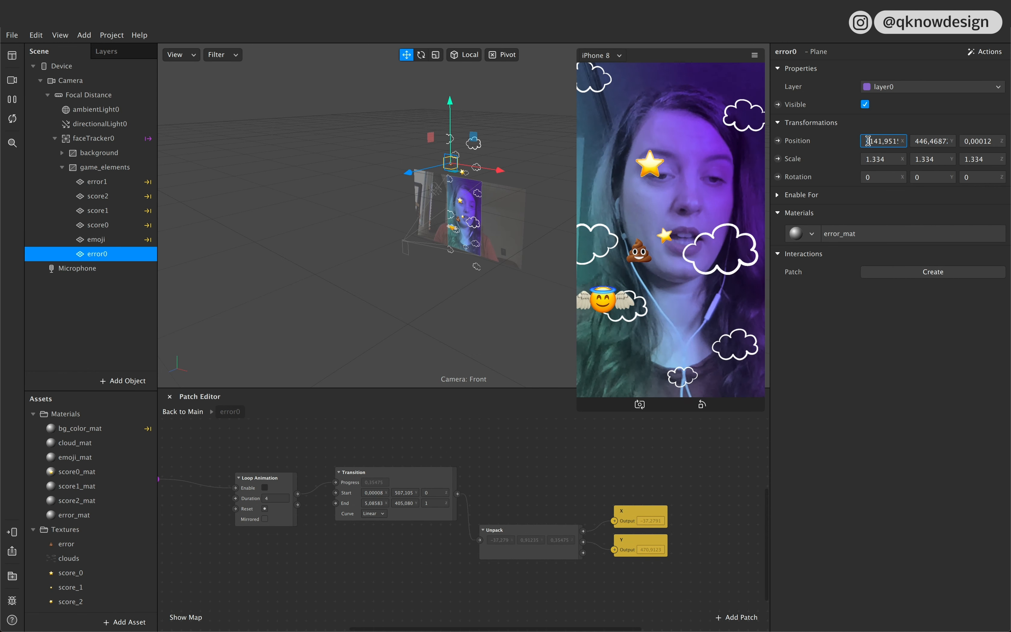
double_click(869, 140)
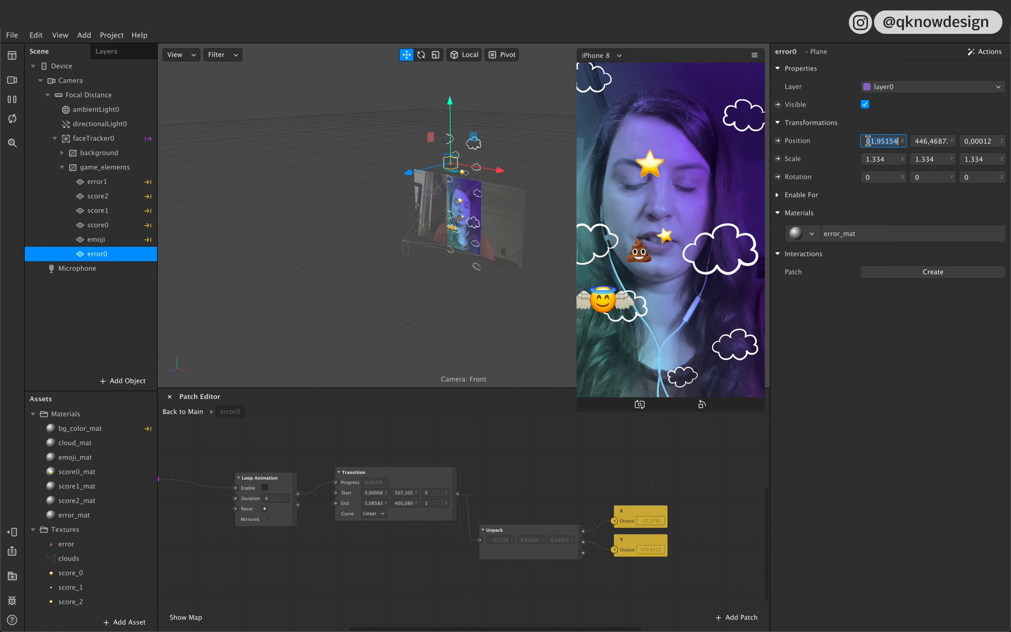
click(372, 493)
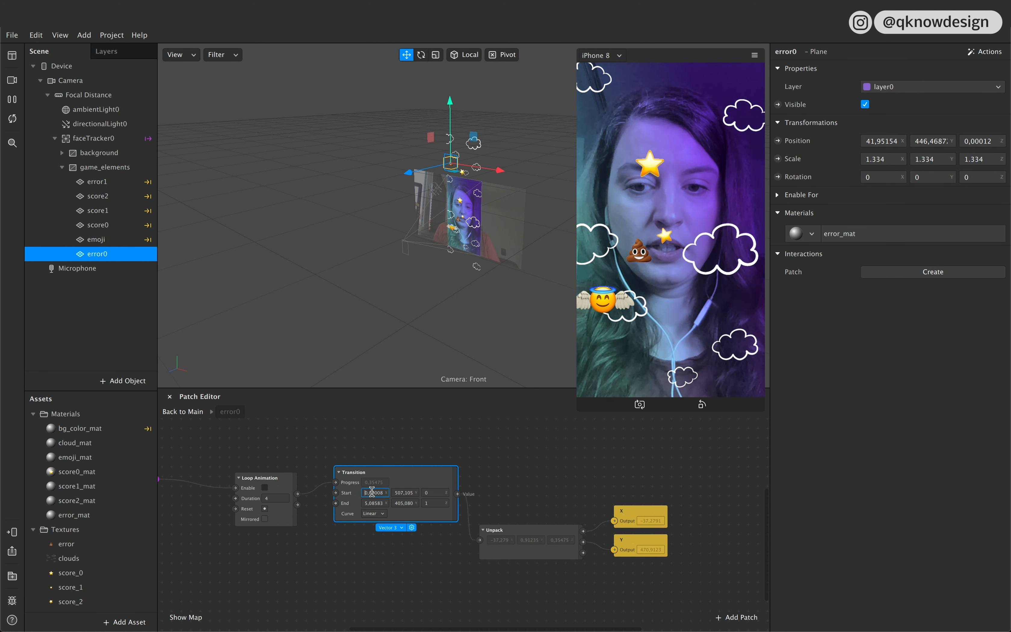
text(41,95154)
Step: Set the Transition's Start Y to the error0 plane's Y position, 446,46872
click(917, 141)
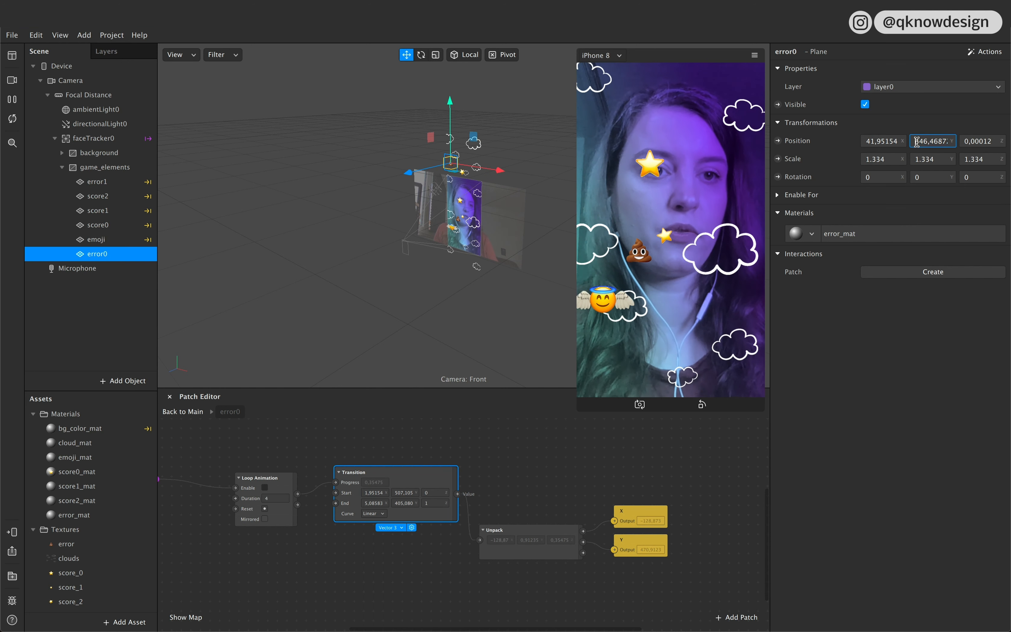
key(shift+Right)
key(shift+Right)
key(shift+Right)
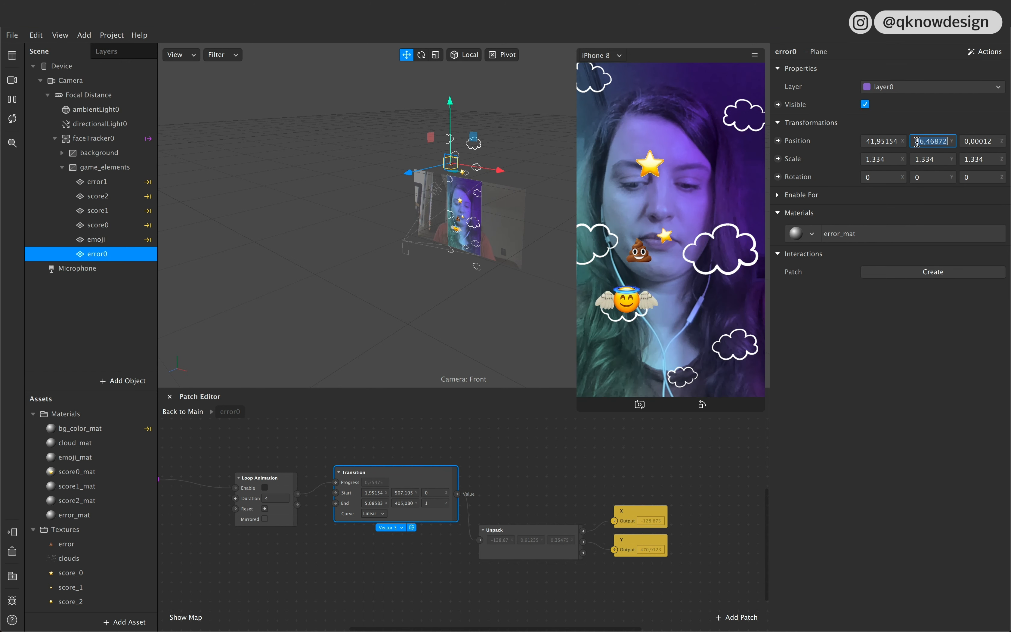
click(398, 490)
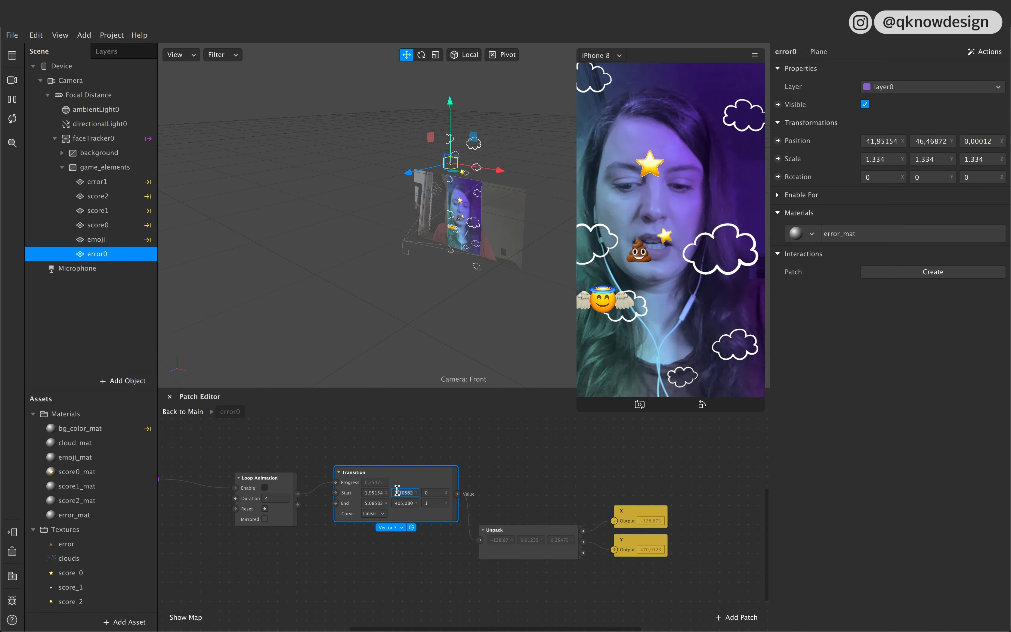
click(441, 572)
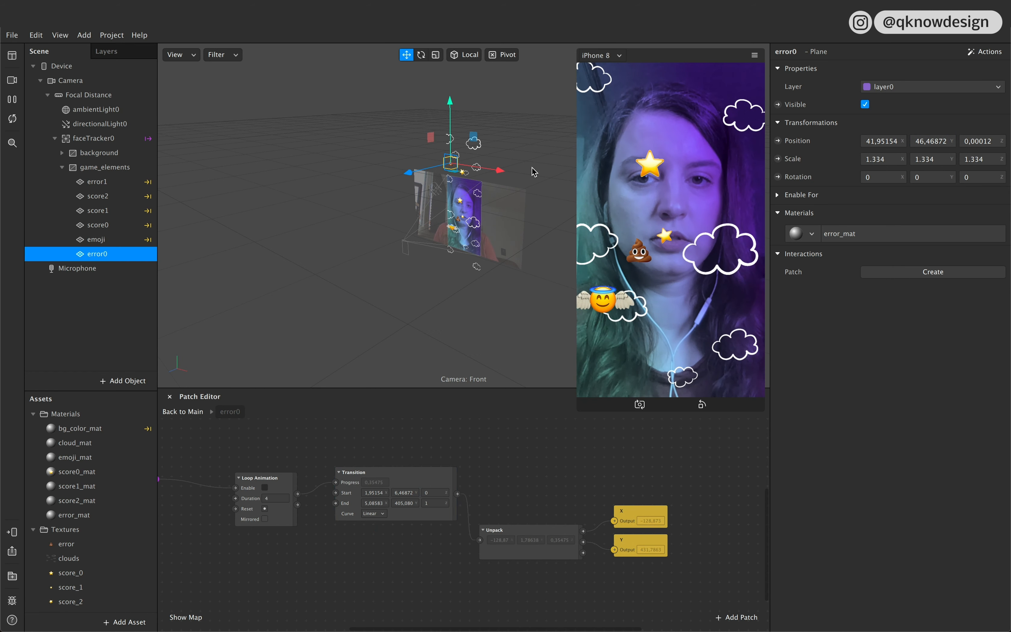
Step: Move the error0 plane below the screen to about X 81, Y −423 and set the Transition's End X to 80,94721
drag(451, 148, 504, 270)
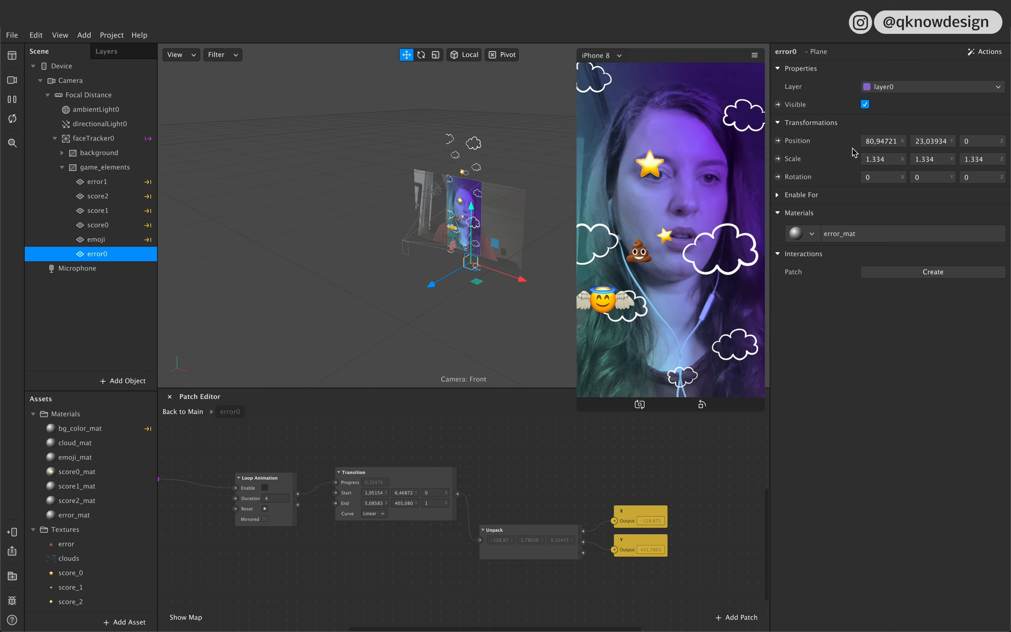
click(870, 141)
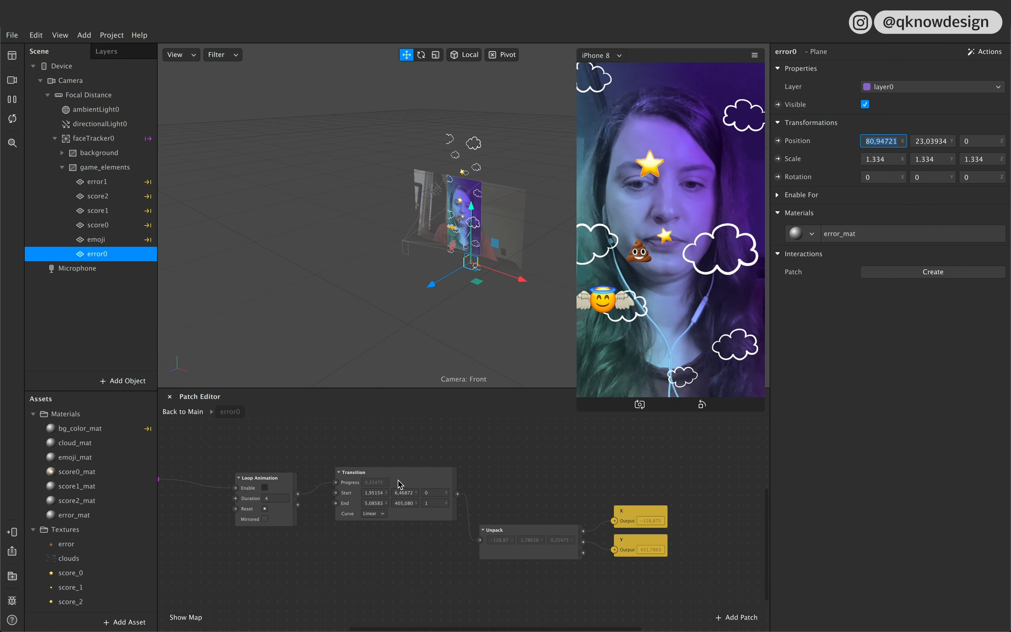
click(366, 503)
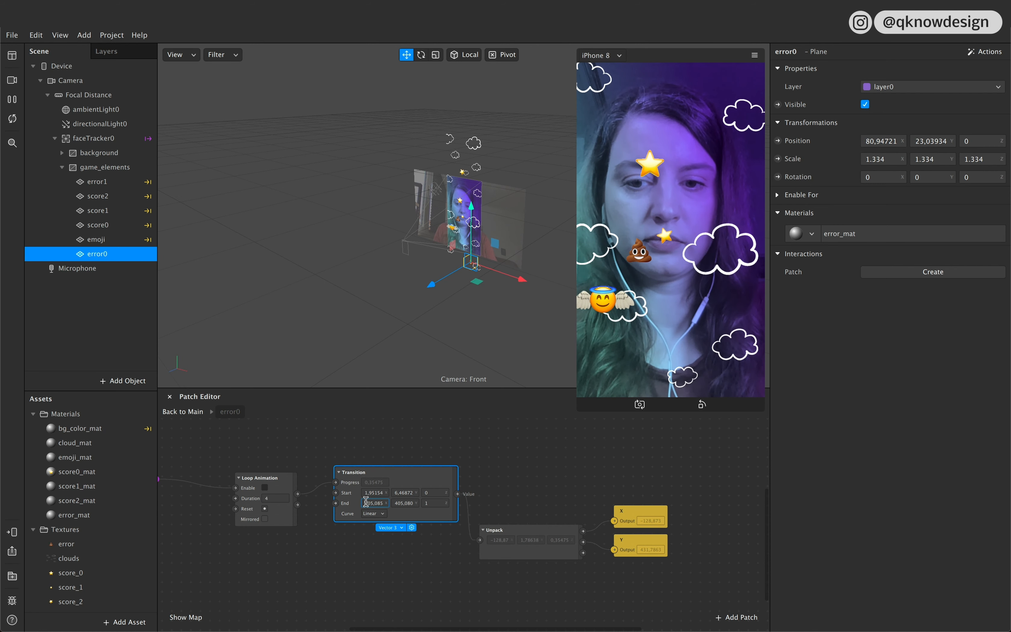
key(shift+Right)
key(shift+Right)
key(shift+Right)
key(shift+Right)
key(shift+Right)
key(shift+Right)
key(shift+Right)
key(shift+Right)
key(shift+Right)
key(super+v)
Step: Set the Transition's End Y to the error0 plane's Y position, −423,03934
click(919, 141)
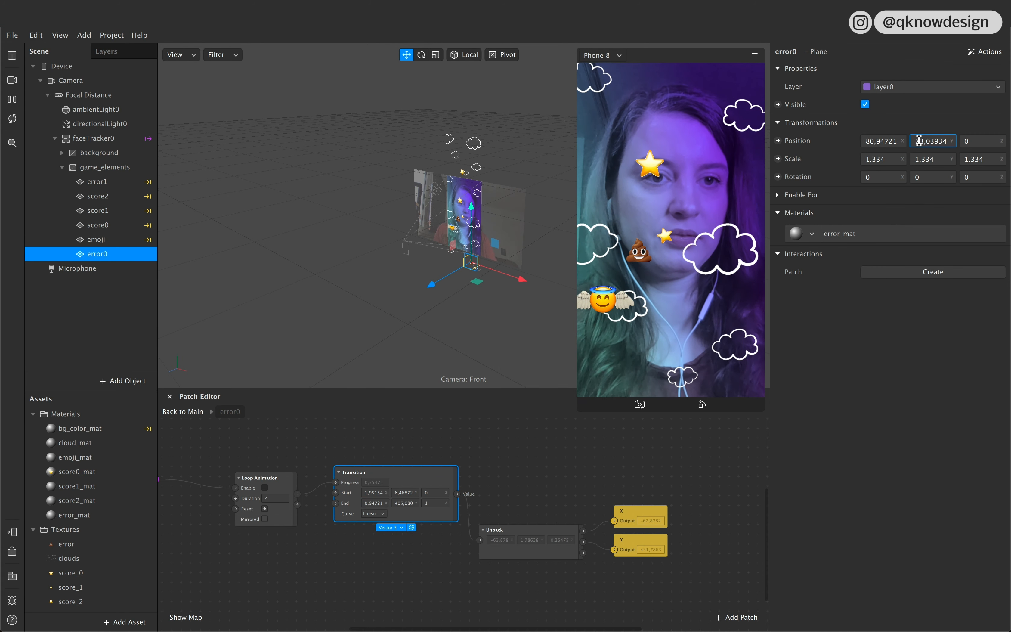
key(shift+Right)
key(shift+Right)
key(shift+Right)
key(shift+Right)
key(shift+Right)
key(shift+Right)
key(shift+Right)
key(shift+Right)
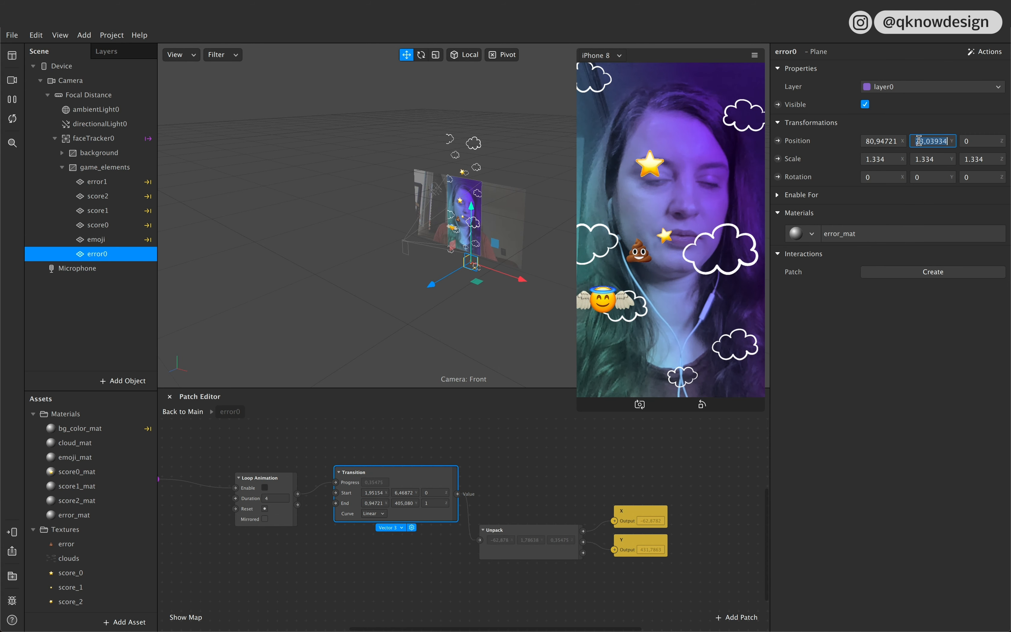
click(402, 505)
click(402, 504)
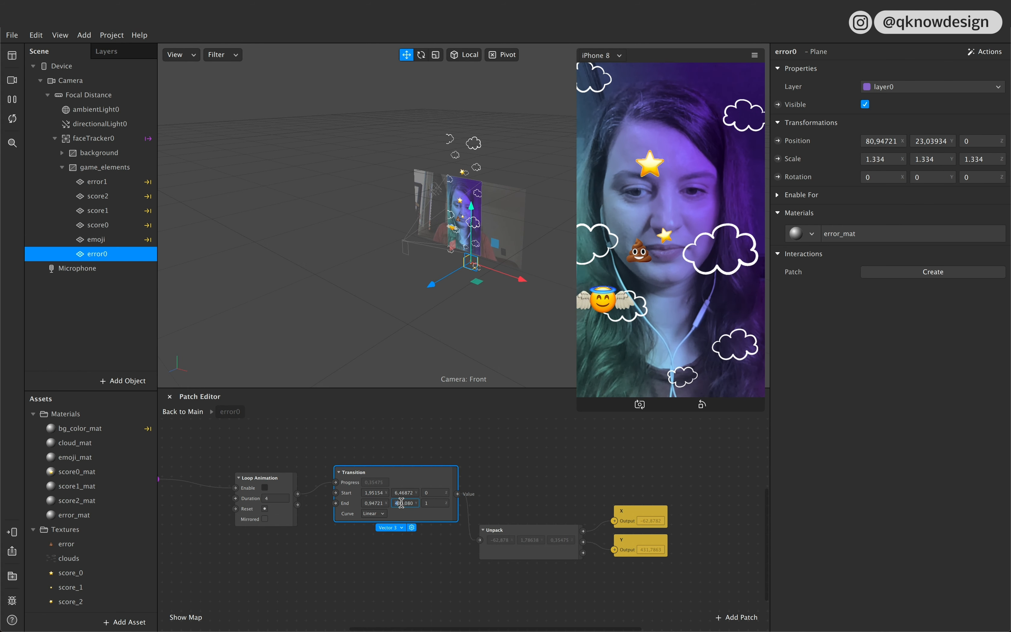
text(3,03934)
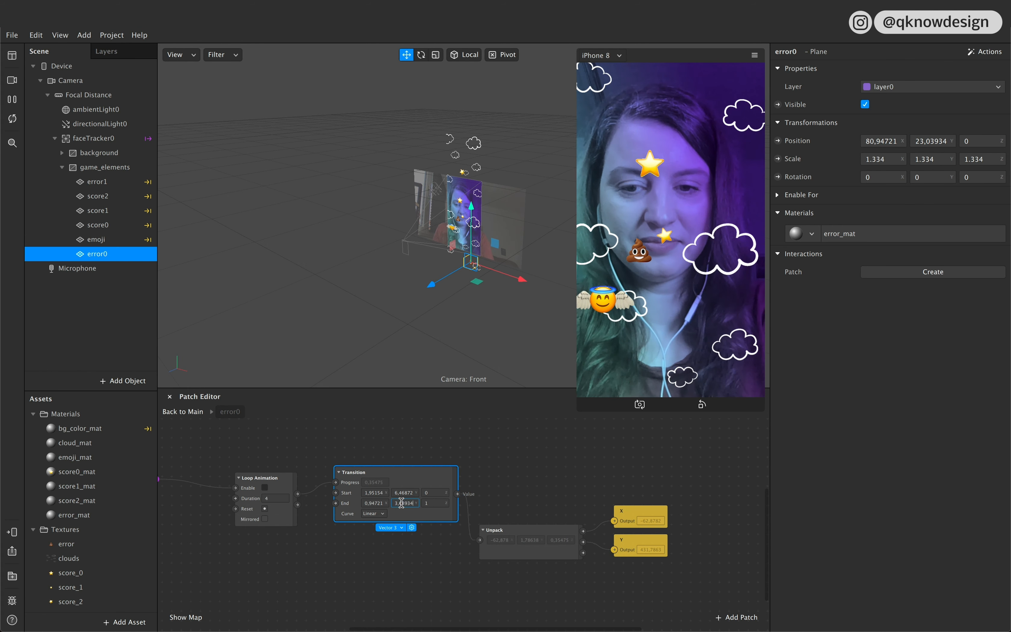
key(Return)
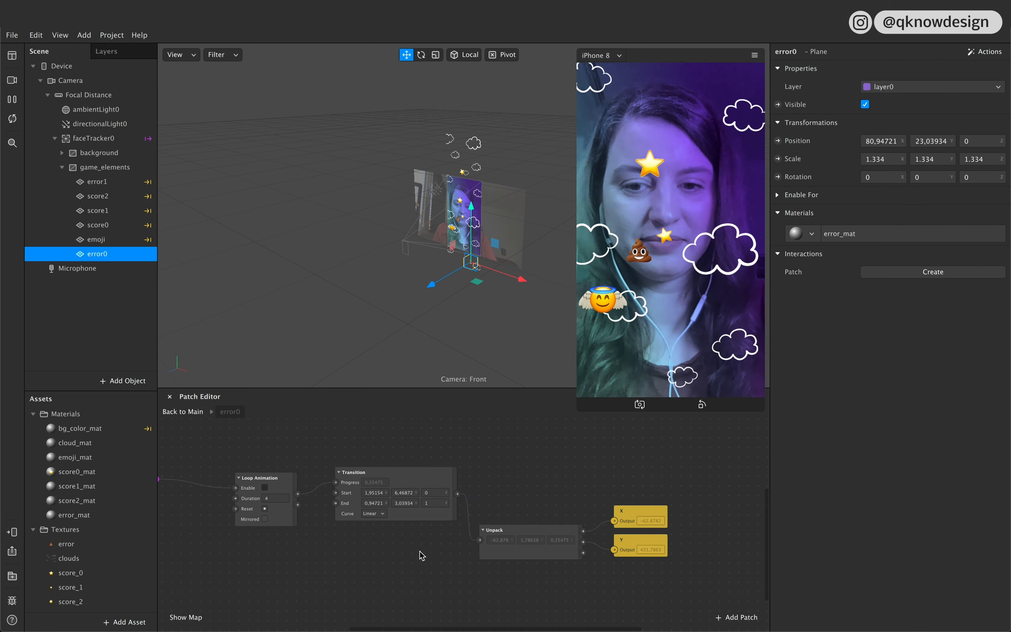
Step: Create a position patch for the error0 plane, connect the Transition's output to it, and run the game in the preview
click(778, 140)
drag(526, 529, 550, 469)
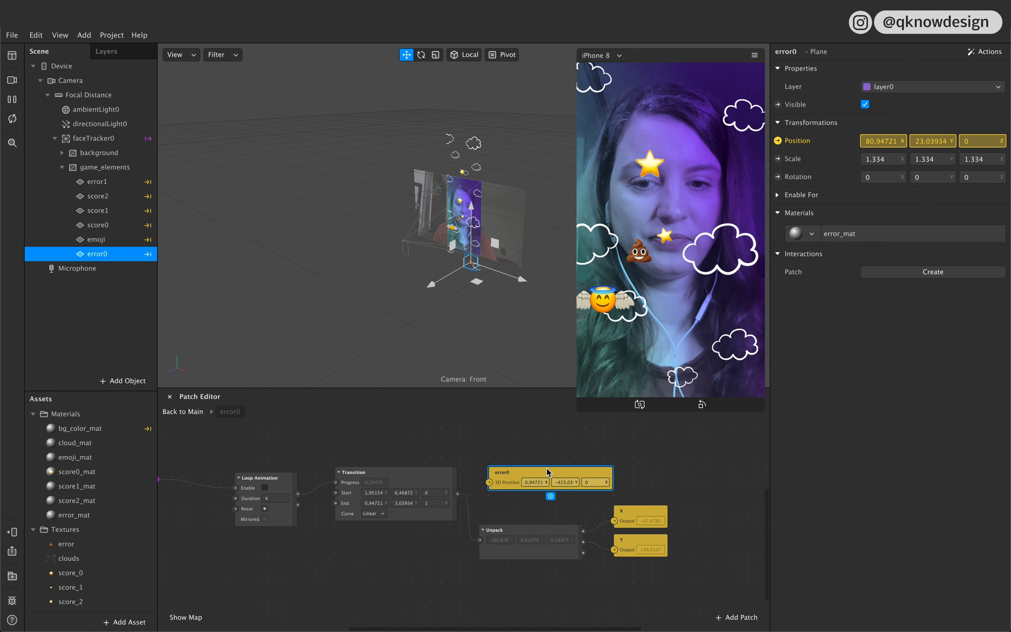
drag(458, 493, 491, 483)
click(510, 476)
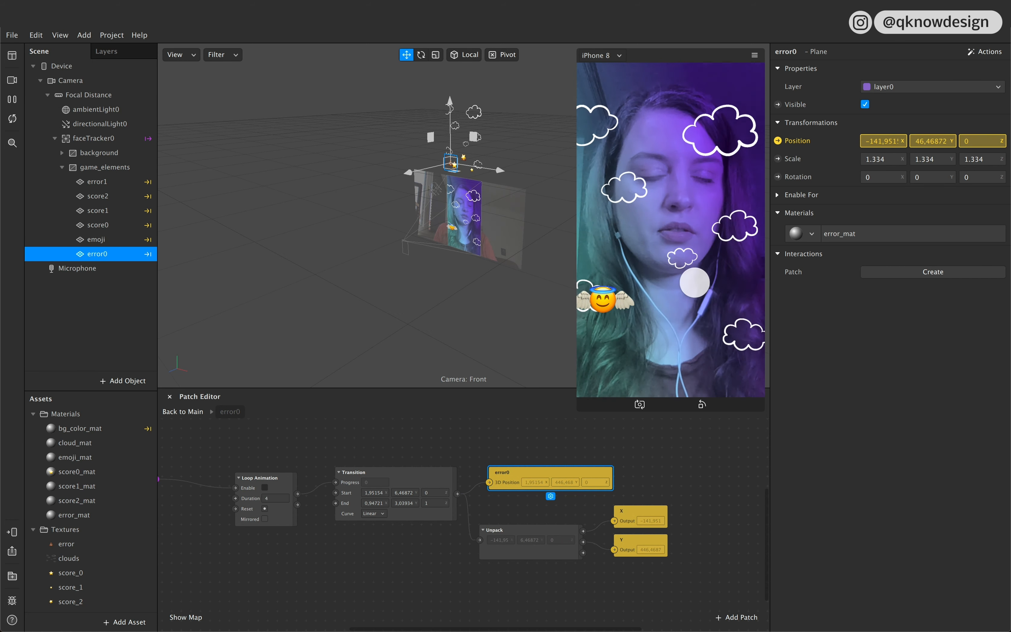
click(703, 322)
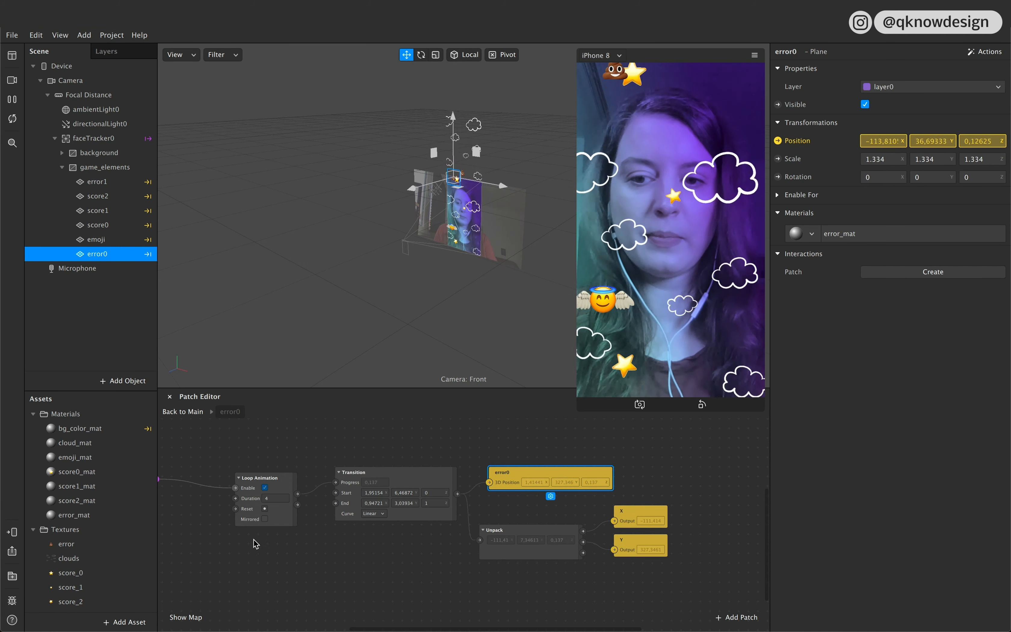
Step: Set the duration of the error0 group's Loop Animation to 5 and run the game in the preview
scroll(255, 542, left, 5)
click(319, 498)
text(5)
click(406, 553)
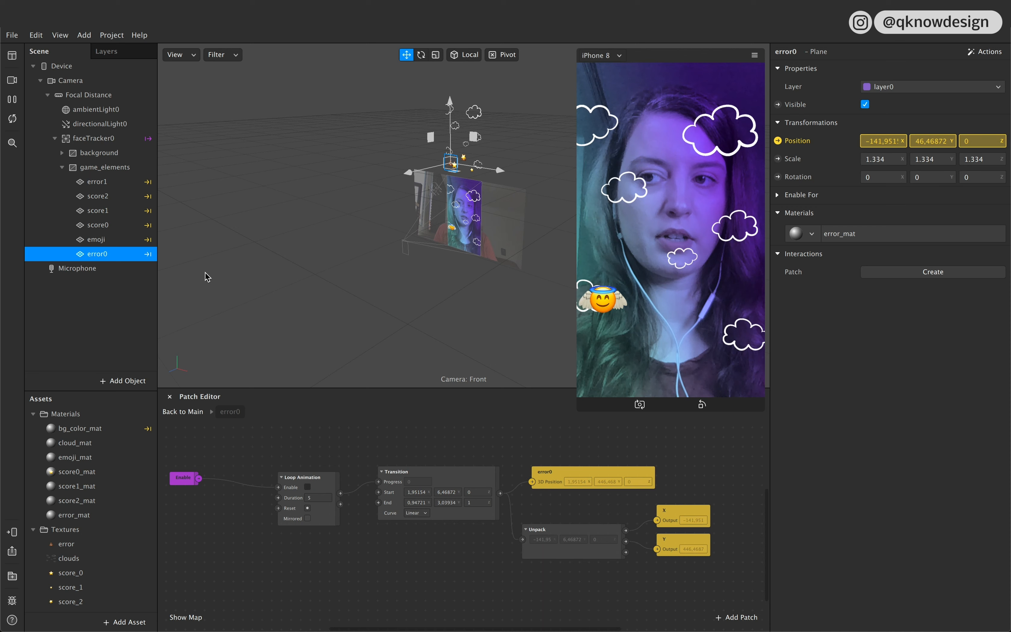
click(696, 336)
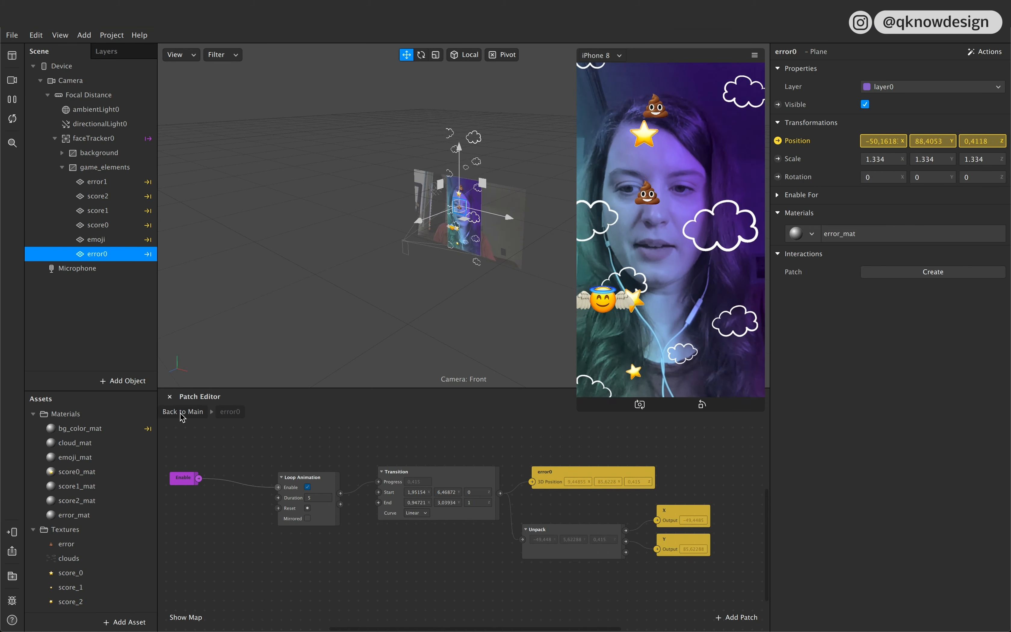
Step: In the main patch graph, line up the emoji and Motion_Cloud groups above the score and error groups
click(196, 414)
scroll(554, 513, up, 3)
scroll(553, 513, up, 2)
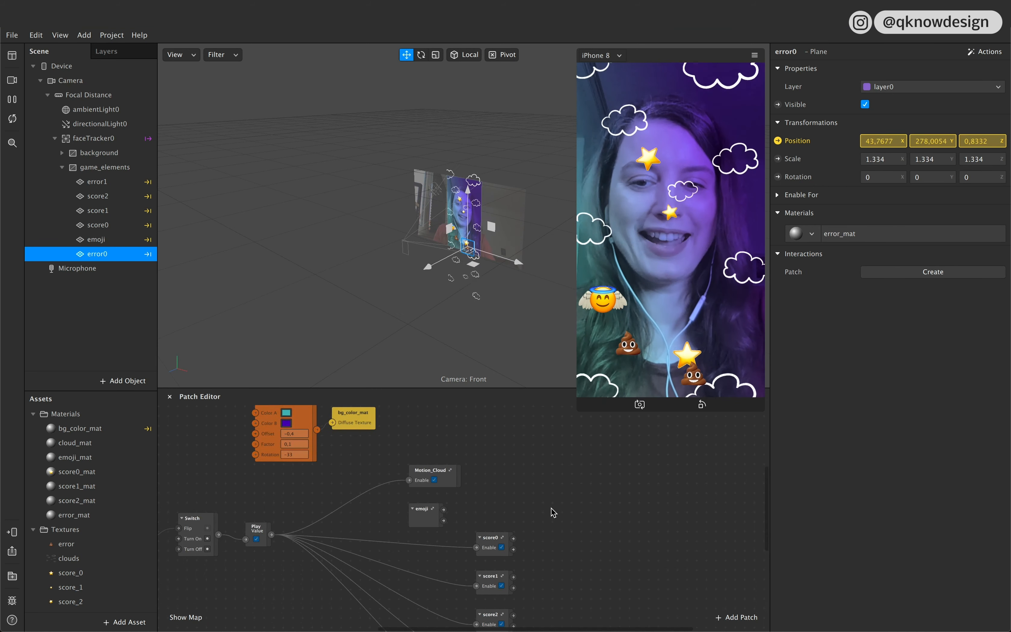
drag(424, 520, 493, 510)
drag(446, 479, 493, 449)
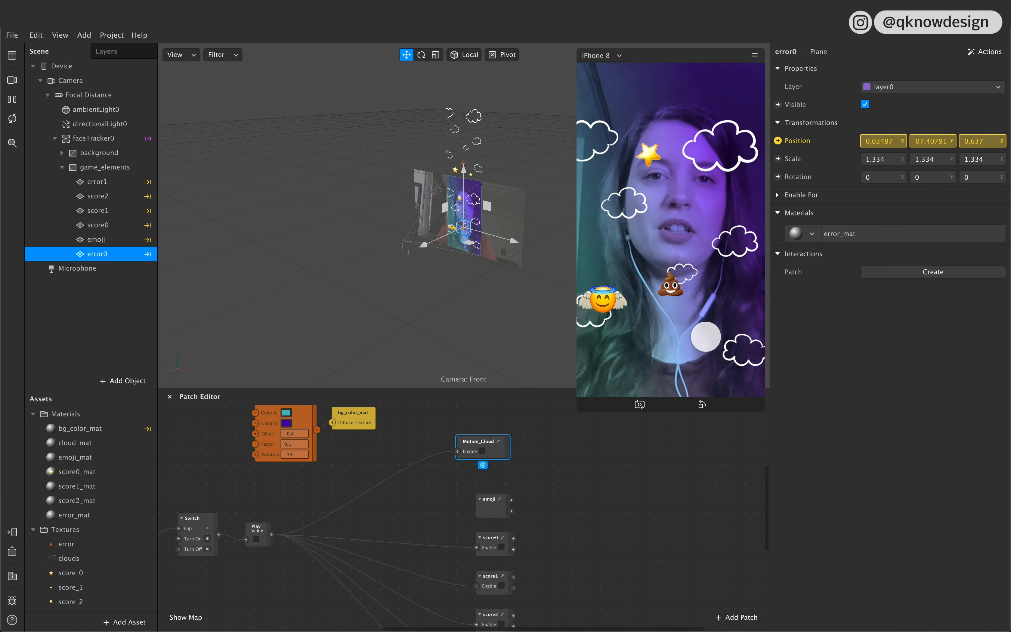
Step: Enlarge the device preview and look over the score and error patch groups in the main graph
drag(580, 409, 553, 429)
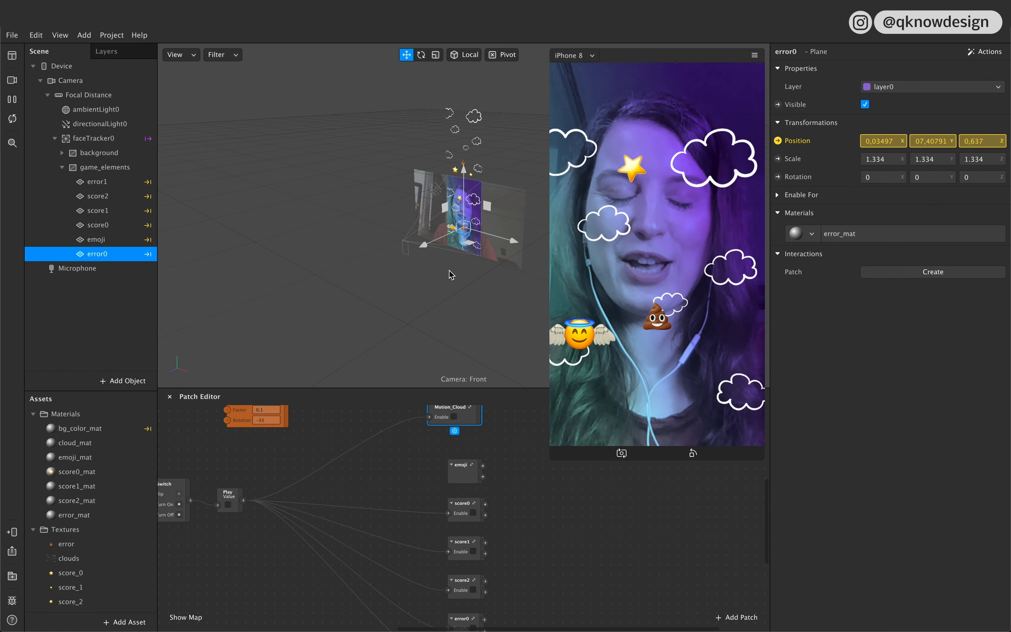
scroll(495, 483, down, 4)
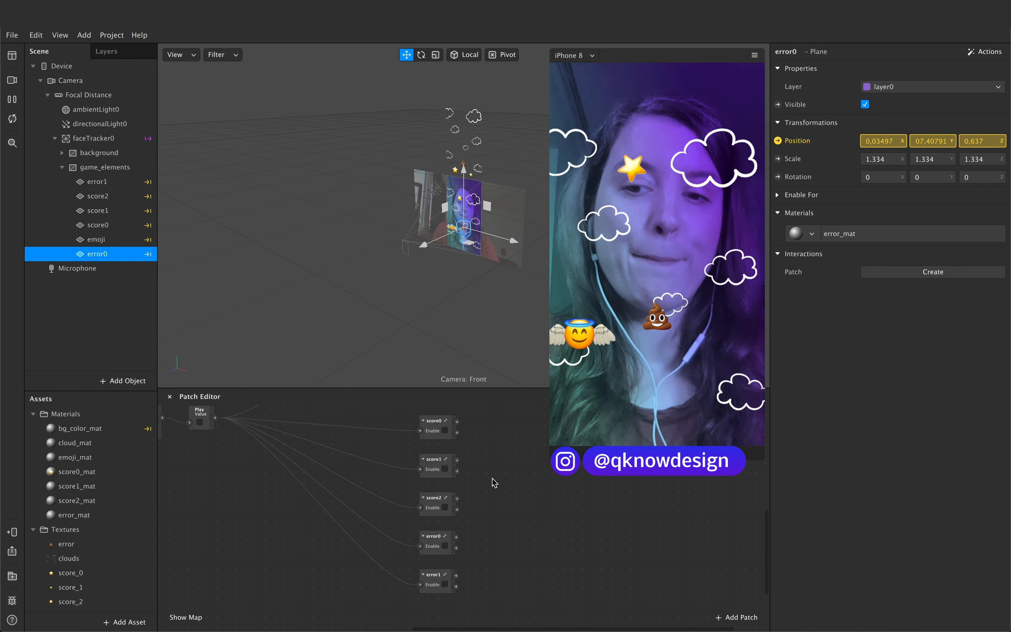
scroll(493, 480, up, 3)
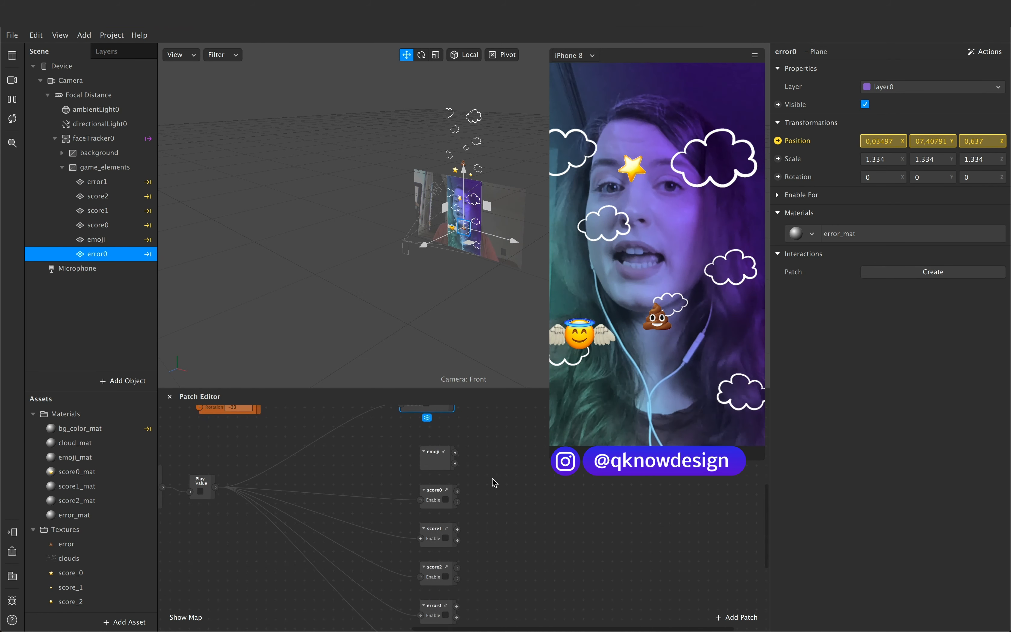
scroll(494, 482, down, 3)
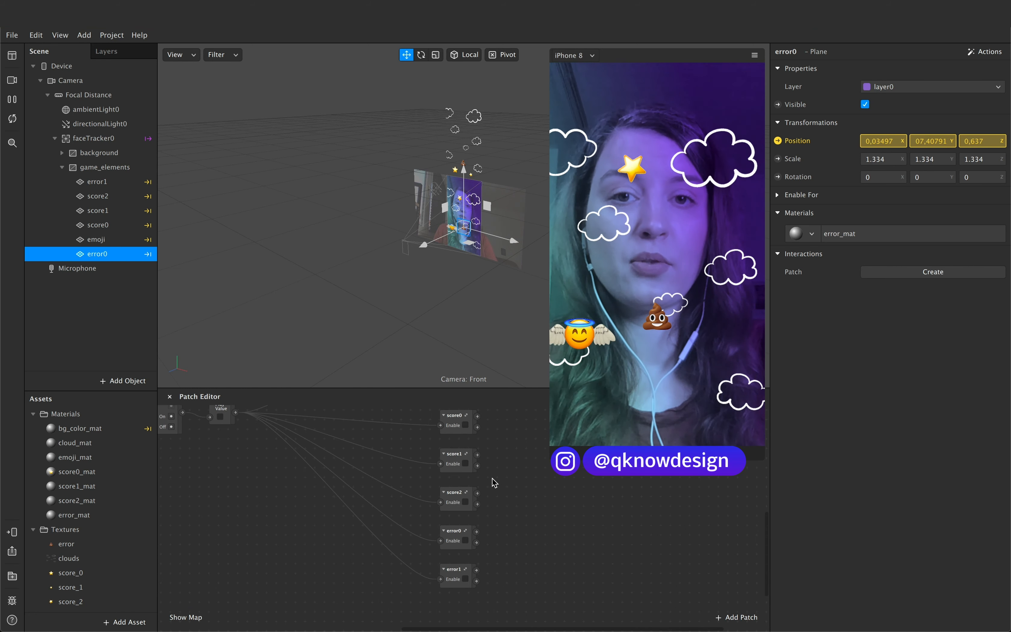
scroll(495, 483, up, 1)
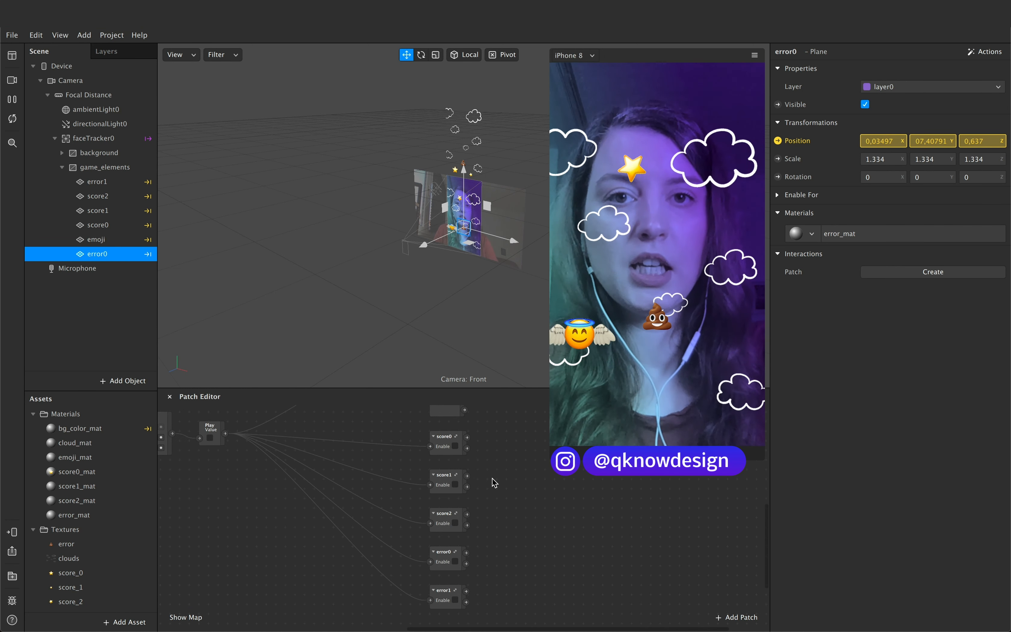